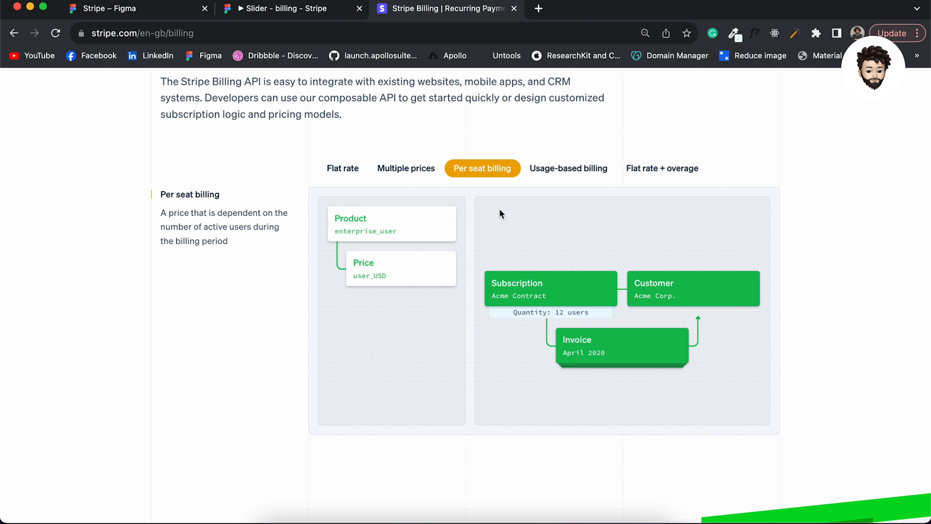
Step: Examine how the Stripe billing diagram changes between the flat rate, multiple prices, per seat, usage-based and overage options
{"action": "left_click", "coordinate": [408, 170]}
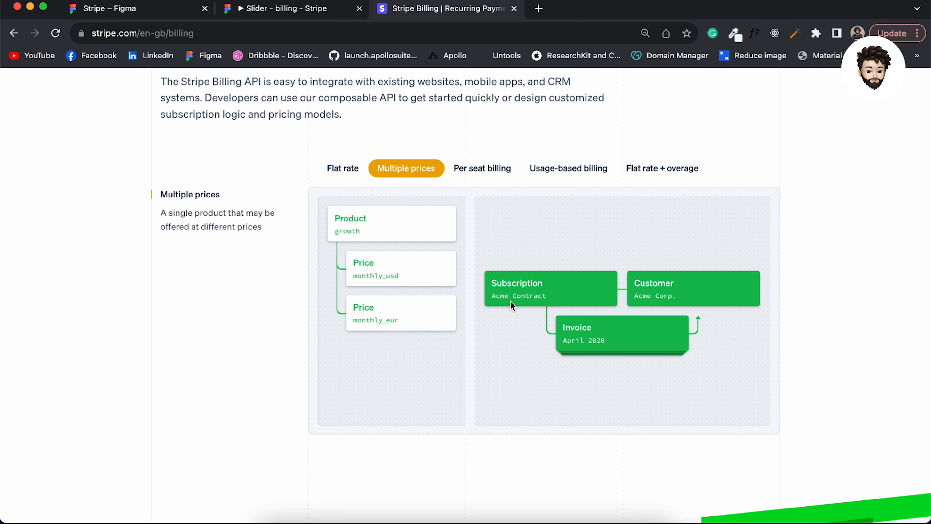
{"action": "left_click", "coordinate": [486, 169]}
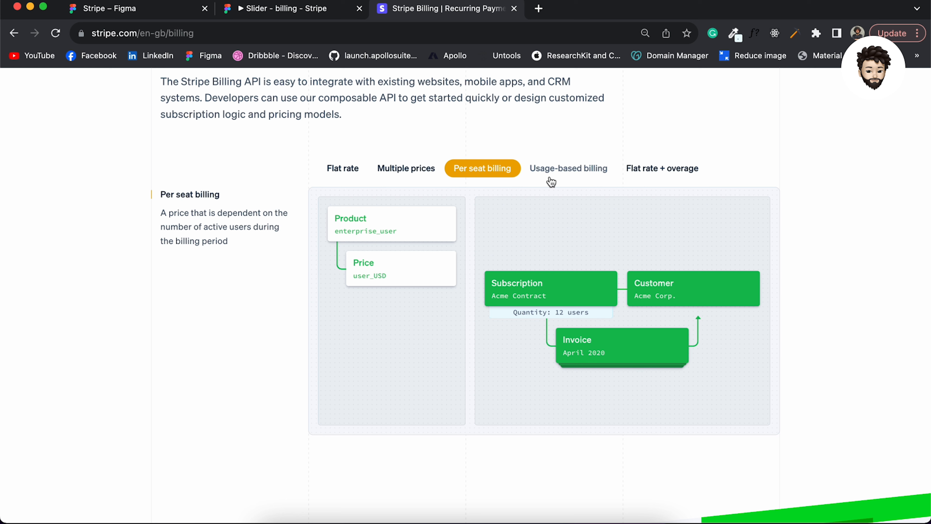
{"action": "left_click", "coordinate": [561, 168]}
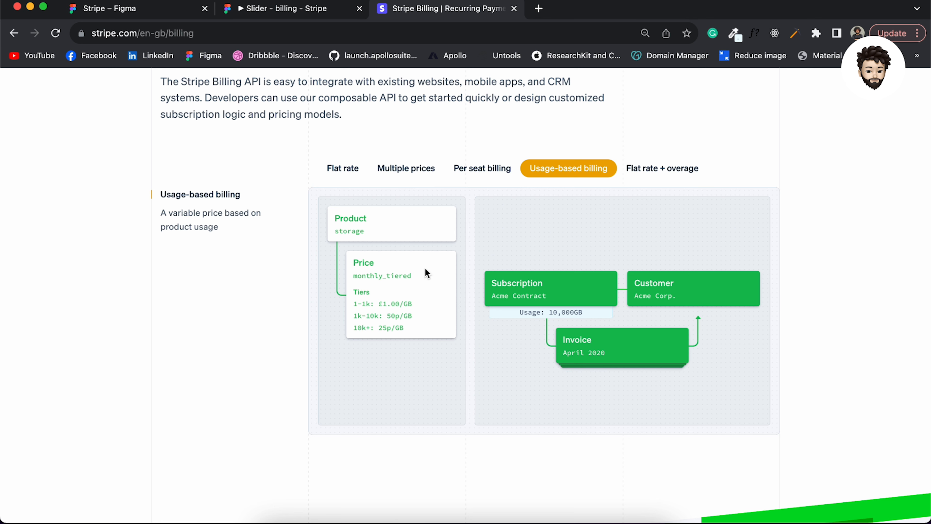
{"action": "left_click", "coordinate": [665, 168]}
{"action": "left_click", "coordinate": [347, 169]}
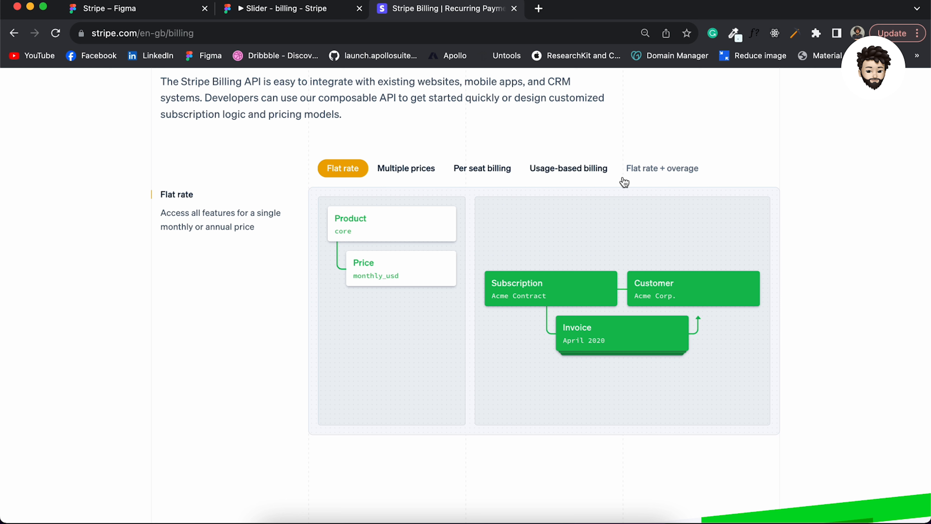
{"action": "left_click", "coordinate": [424, 172]}
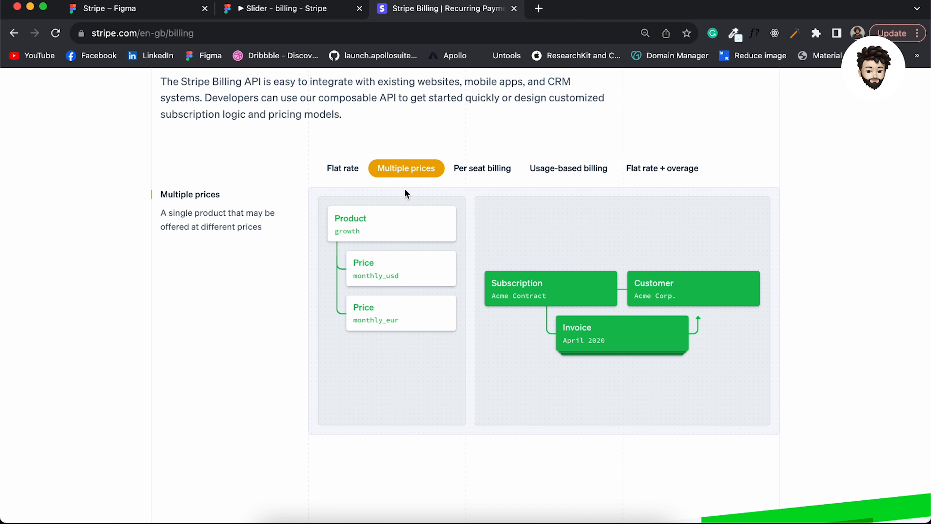
{"action": "left_click", "coordinate": [591, 171]}
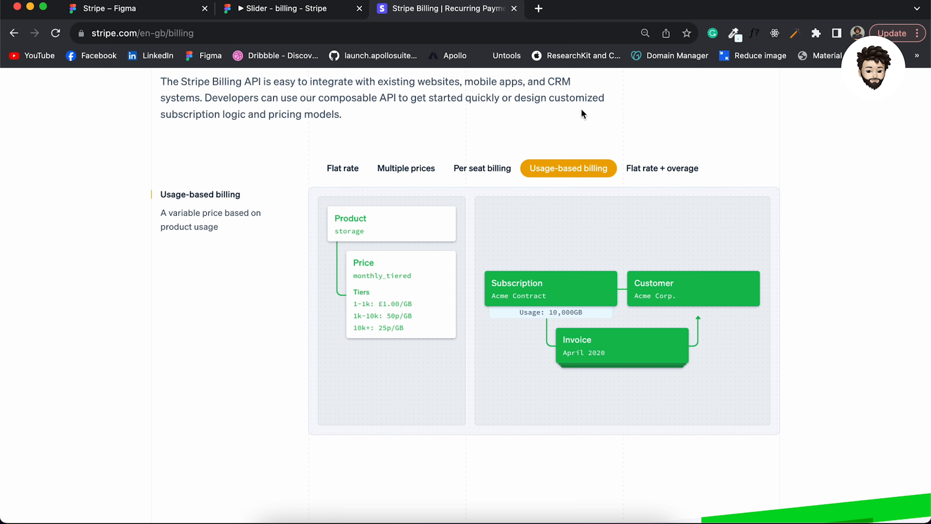
{"action": "left_click", "coordinate": [681, 171]}
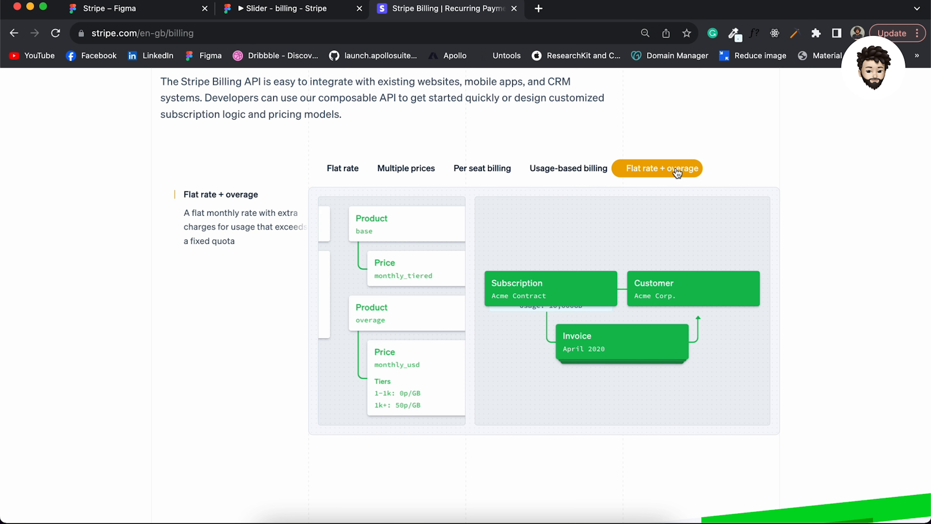
{"action": "left_click", "coordinate": [557, 172]}
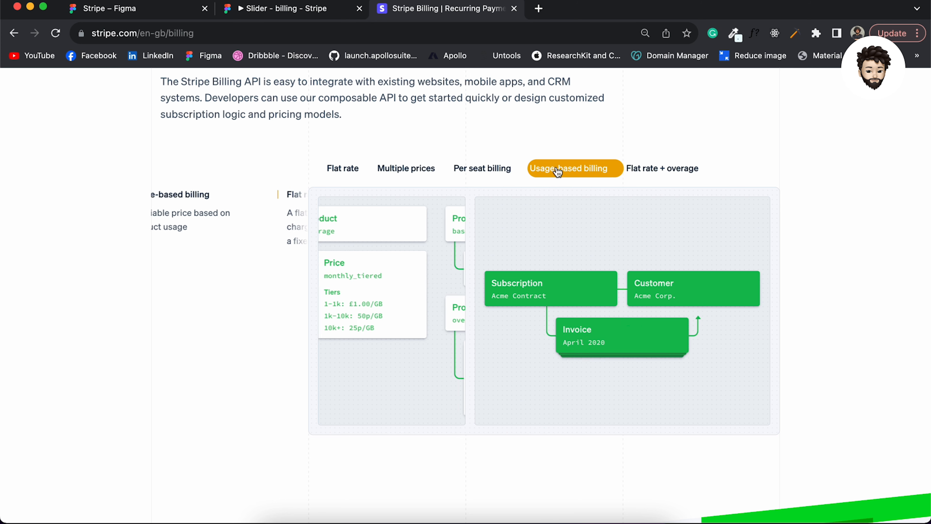
{"action": "left_click", "coordinate": [451, 169]}
{"action": "left_click", "coordinate": [426, 171]}
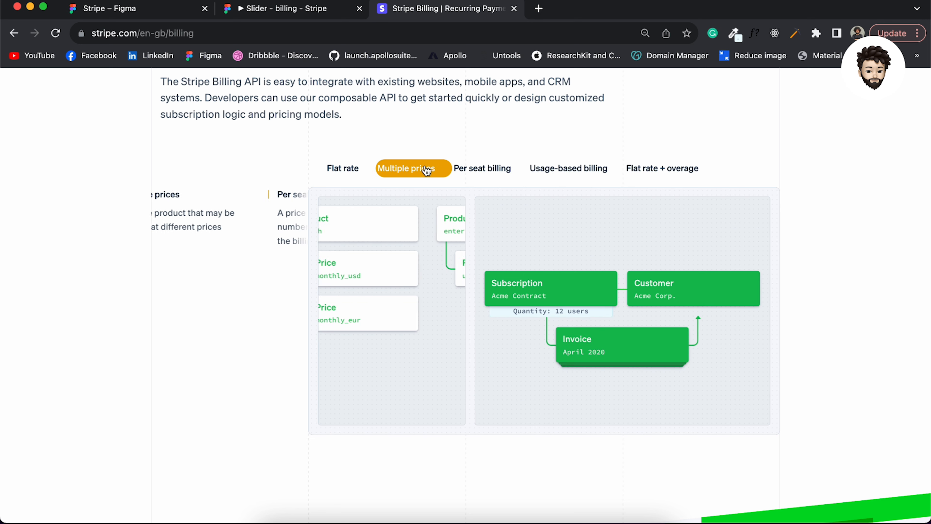
{"action": "left_click", "coordinate": [334, 172]}
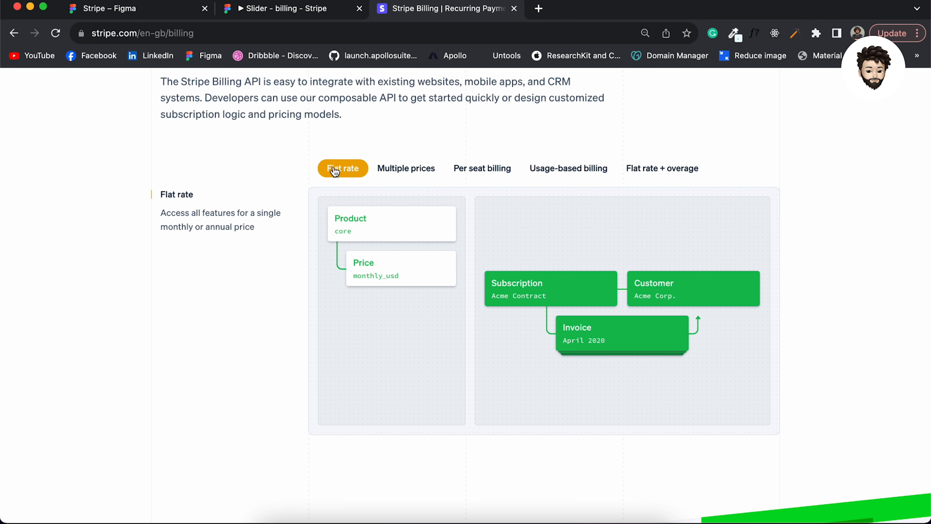
Step: Switch to the Stripe design file in Figma and look over the Desktop - 1 and Desktop - 2 frames
{"action": "left_click", "coordinate": [176, 8]}
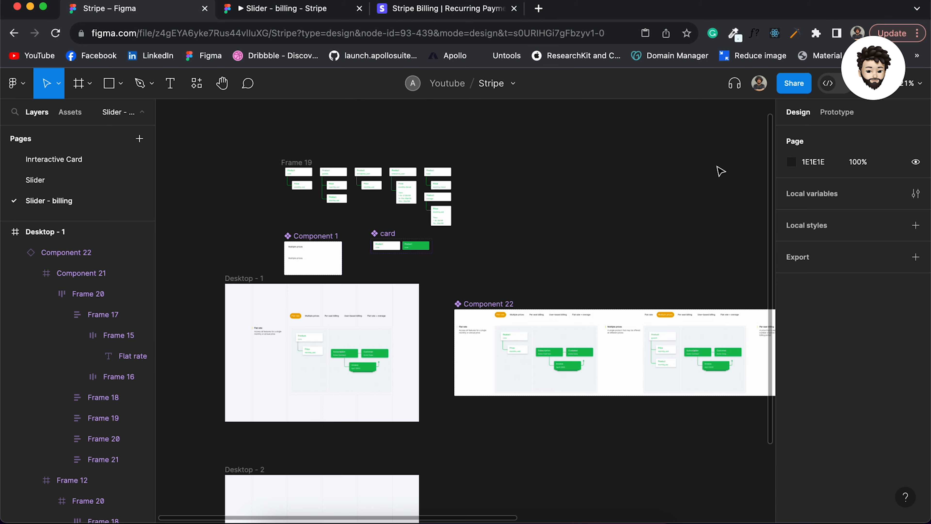
{"action": "scroll", "coordinate": [303, 319], "scroll_direction": "up", "scroll_amount": 3}
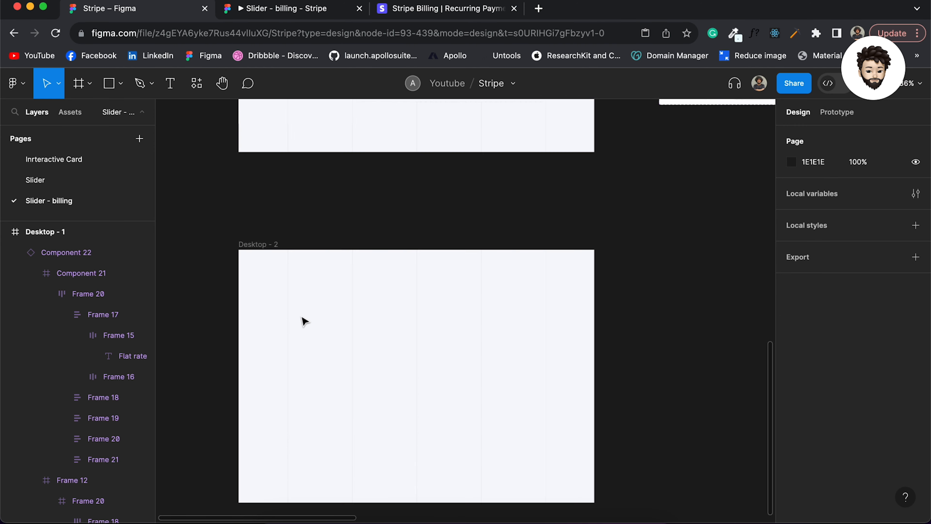
{"action": "scroll", "coordinate": [303, 321], "scroll_direction": "up", "scroll_amount": 3}
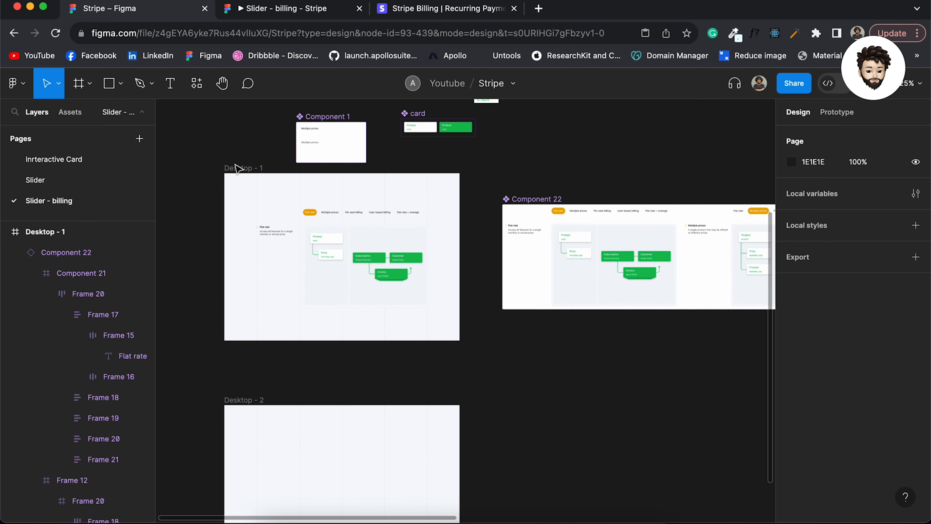
{"action": "left_click", "coordinate": [262, 168]}
Step: Switch to the billing slider prototype and try its multiple prices, per seat, user-based and flat rate options
{"action": "left_click", "coordinate": [319, 9]}
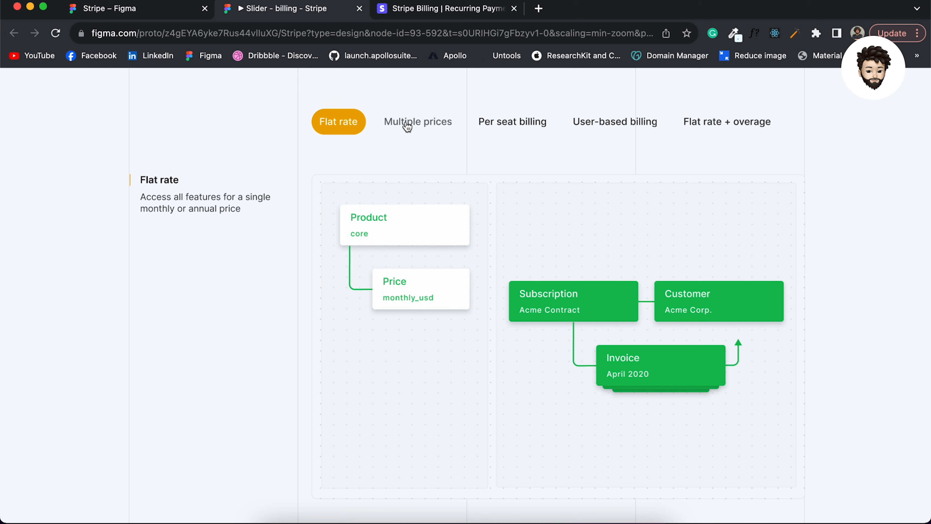
{"action": "left_click", "coordinate": [407, 126]}
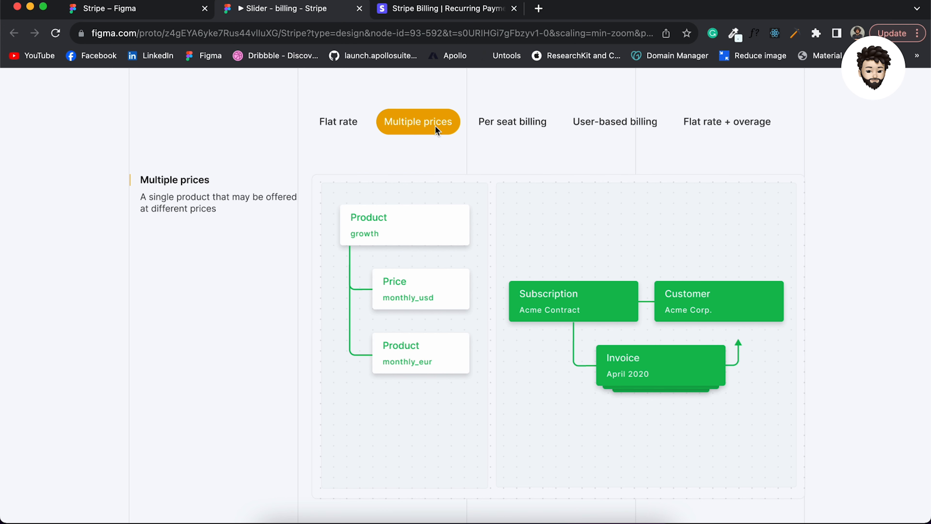
{"action": "left_click", "coordinate": [522, 123]}
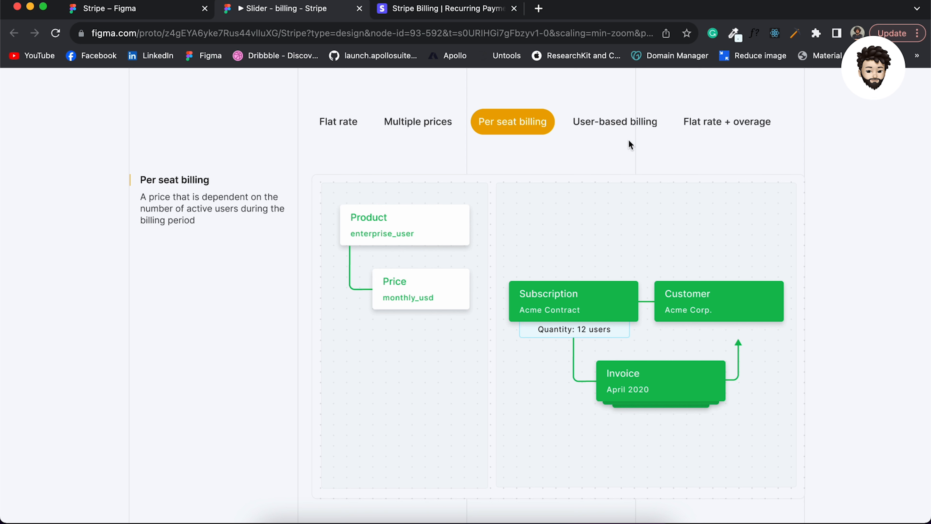
{"action": "left_click", "coordinate": [614, 132]}
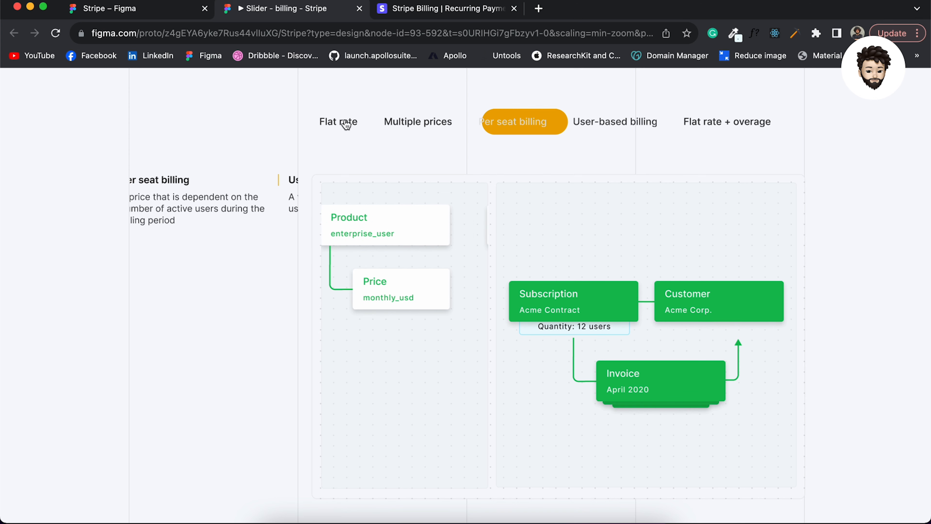
{"action": "left_click", "coordinate": [336, 127]}
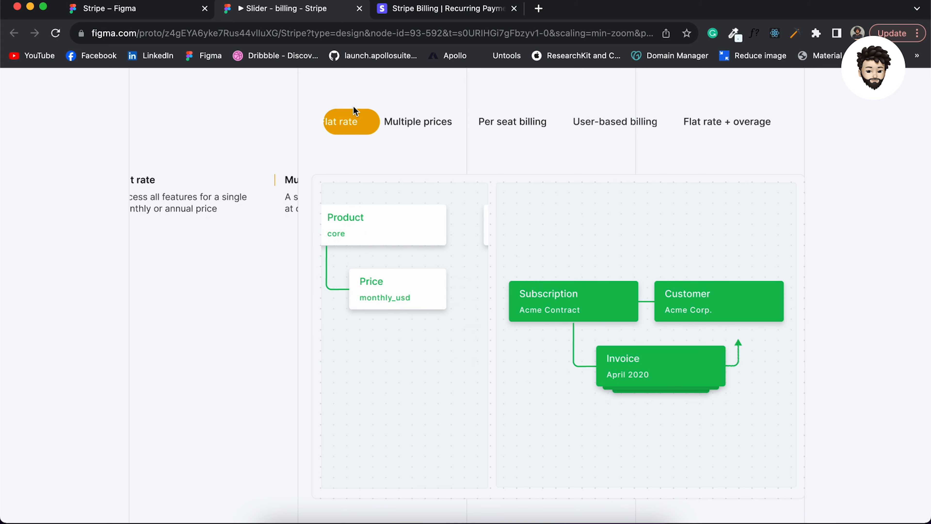
Step: Return to the Figma design file and add a "Flat price" text label inside the empty Desktop - 2 frame
{"action": "left_click", "coordinate": [147, 10]}
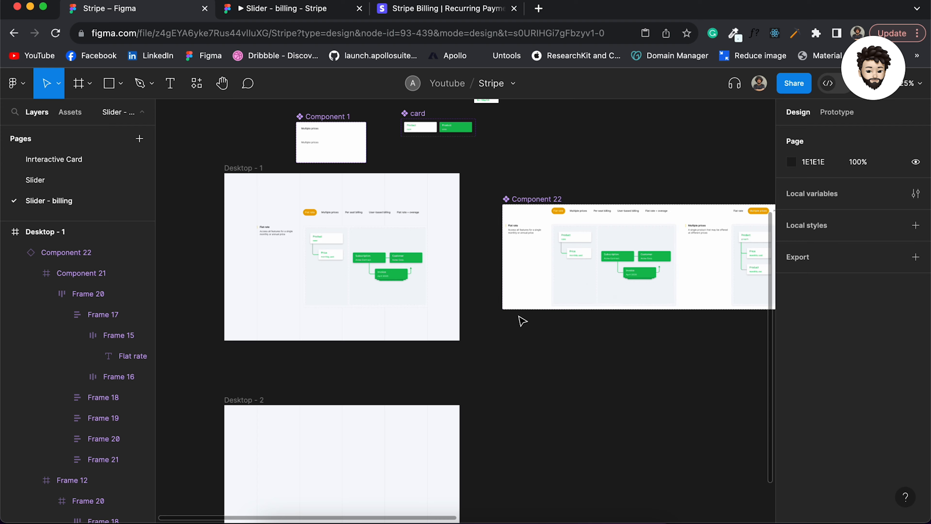
{"action": "scroll", "coordinate": [520, 318], "scroll_direction": "down", "scroll_amount": 5}
{"action": "scroll", "coordinate": [376, 347], "scroll_direction": "up", "scroll_amount": 5}
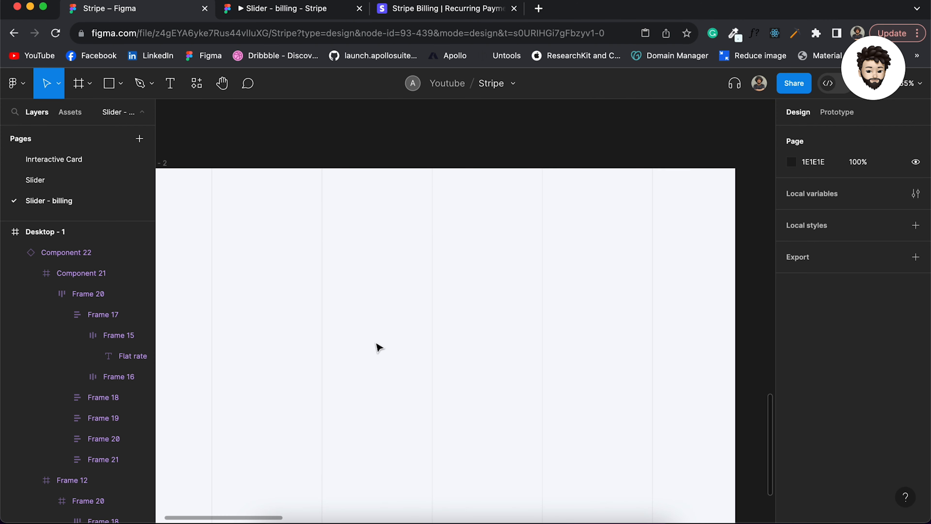
{"action": "scroll", "coordinate": [378, 346], "scroll_direction": "up", "scroll_amount": 2}
{"action": "scroll", "coordinate": [379, 346], "scroll_direction": "right", "scroll_amount": 1}
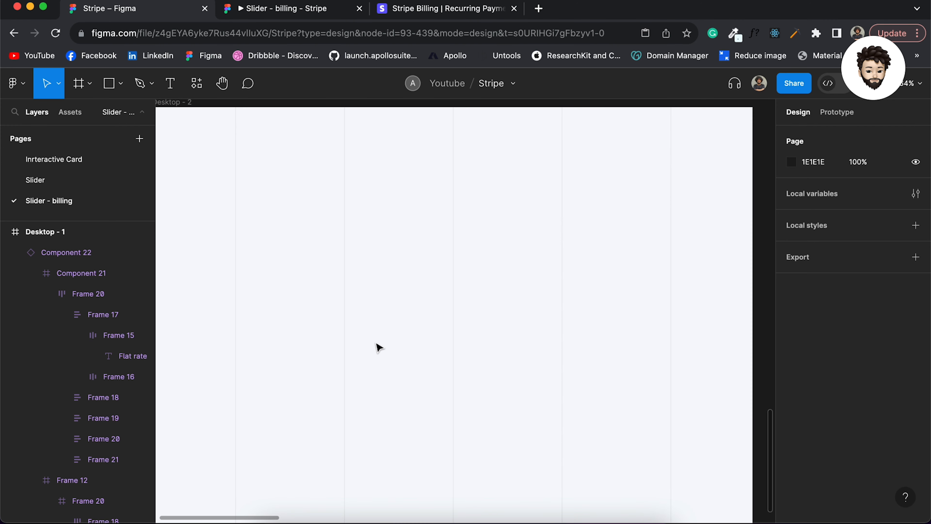
{"action": "key", "text": "t"}
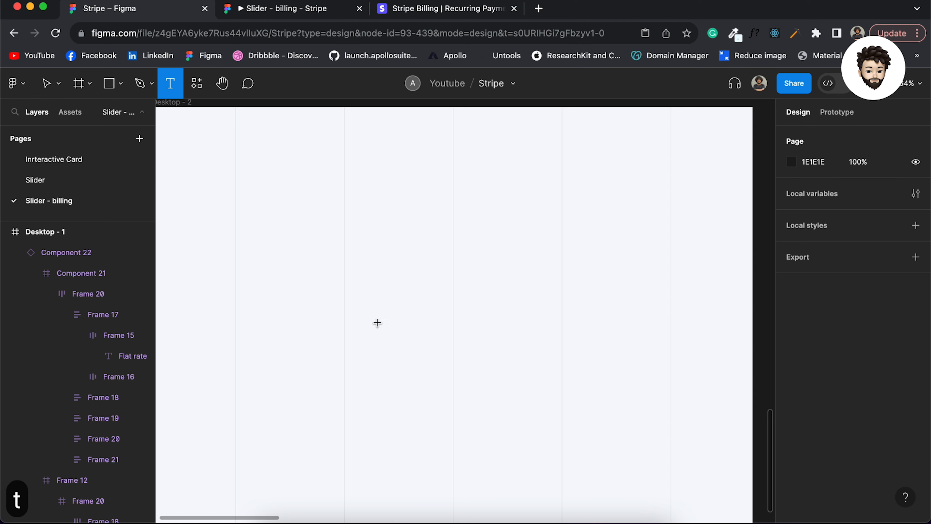
{"action": "left_click", "coordinate": [376, 270]}
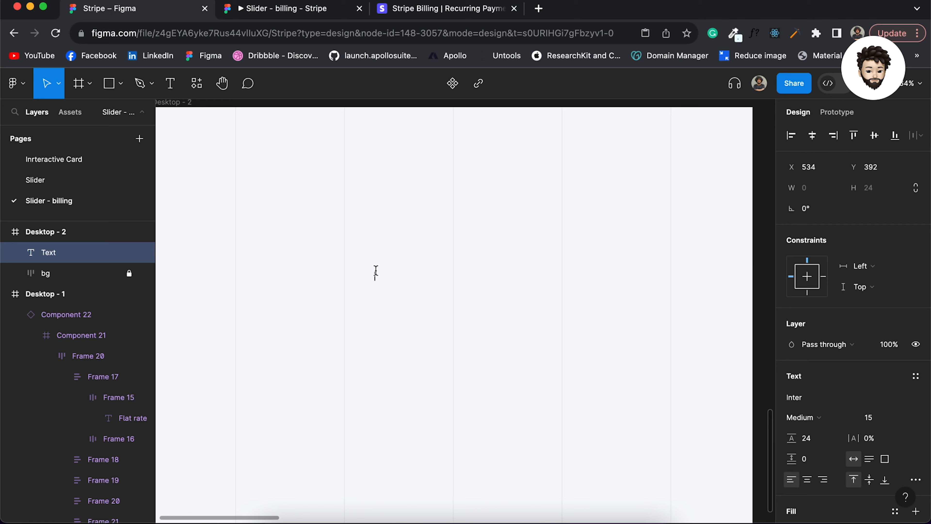
{"action": "type", "text": "F"}
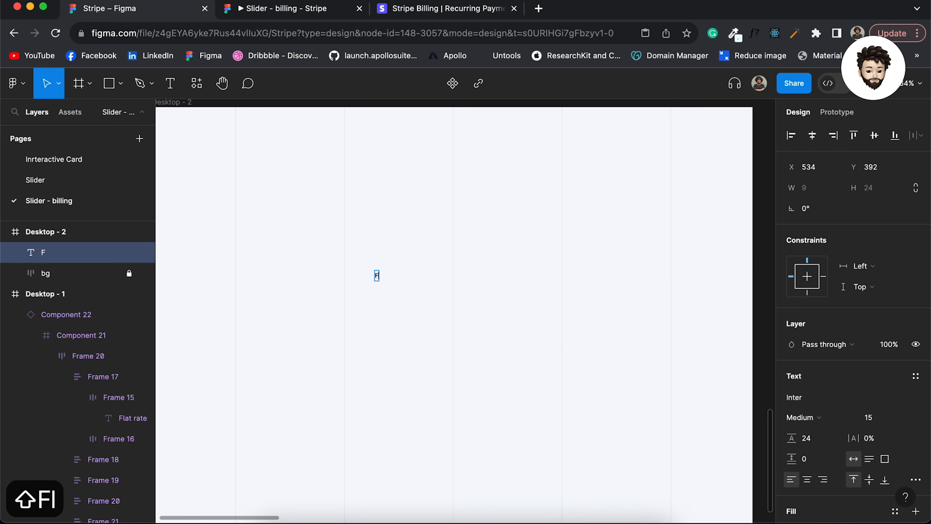
{"action": "type", "text": "lat price"}
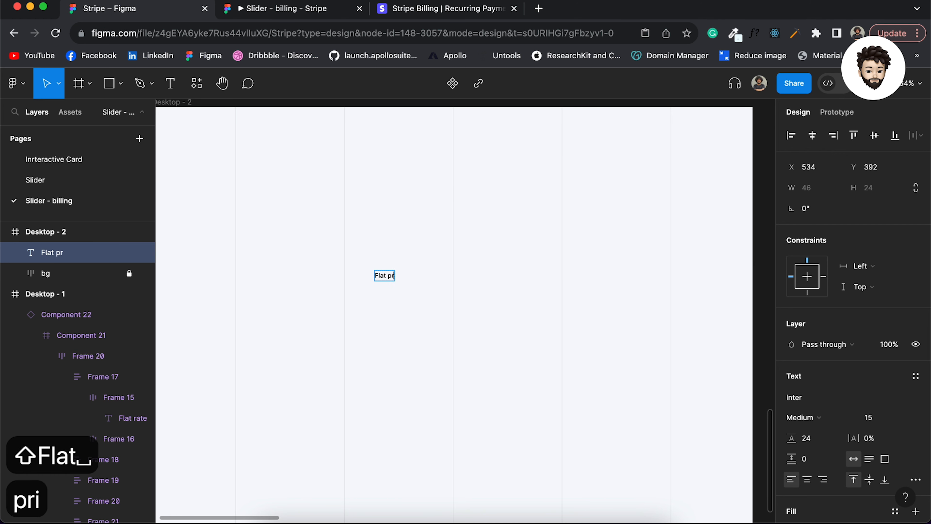
{"action": "scroll", "coordinate": [374, 275], "scroll_direction": "up", "scroll_amount": 5}
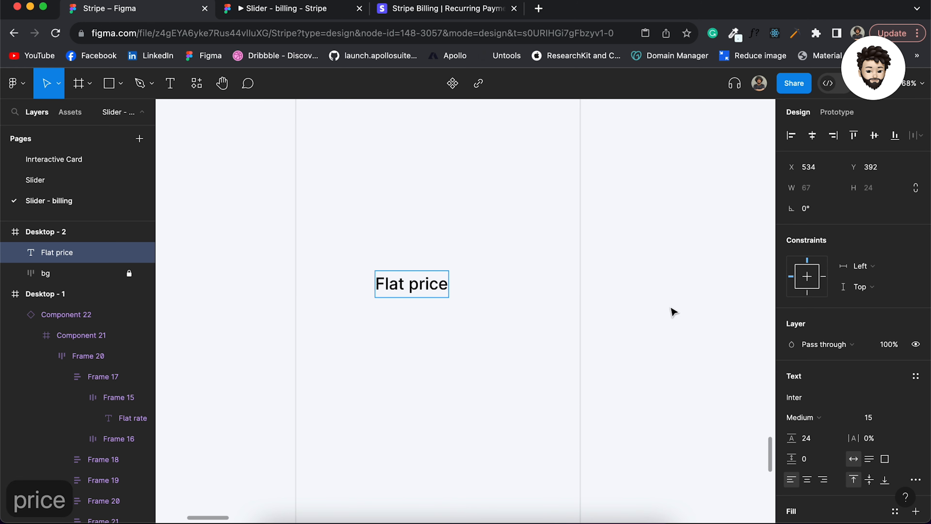
{"action": "key", "text": "Escape"}
Step: Wrap the "Flat price" text in an auto layout frame
{"action": "scroll", "coordinate": [892, 427], "scroll_direction": "down", "scroll_amount": 1}
{"action": "scroll", "coordinate": [892, 427], "scroll_direction": "down", "scroll_amount": 3}
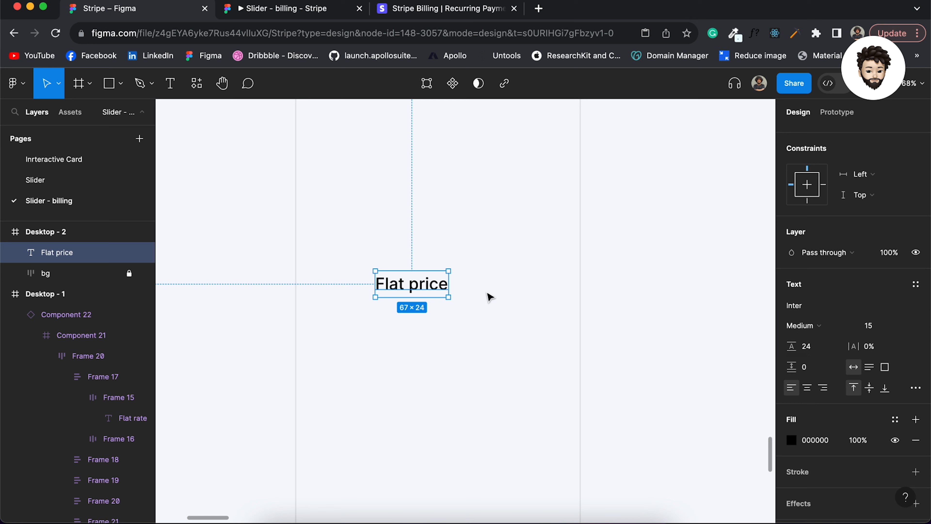
{"action": "key", "text": "shift+a"}
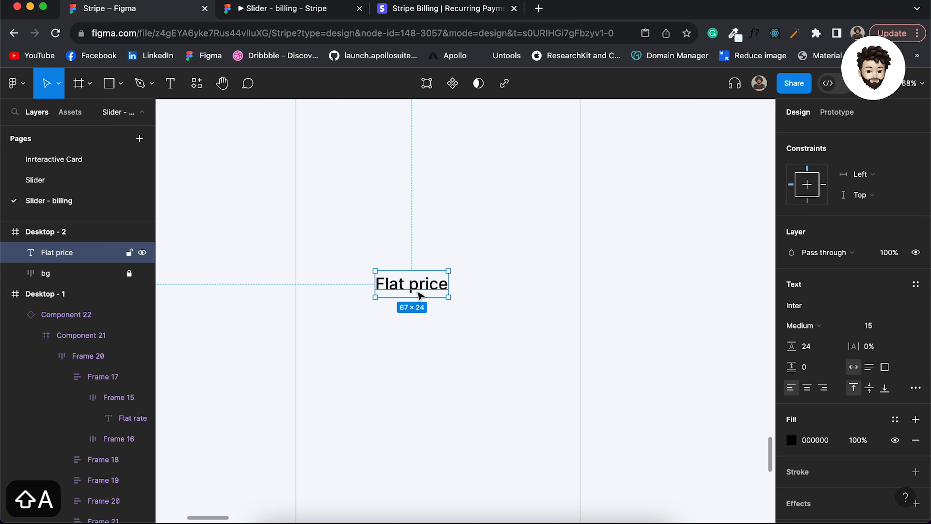
{"action": "scroll", "coordinate": [507, 280], "scroll_direction": "down", "scroll_amount": 2}
{"action": "scroll", "coordinate": [507, 280], "scroll_direction": "up", "scroll_amount": 2}
{"action": "scroll", "coordinate": [507, 281], "scroll_direction": "down", "scroll_amount": 2}
{"action": "scroll", "coordinate": [506, 280], "scroll_direction": "down", "scroll_amount": 1}
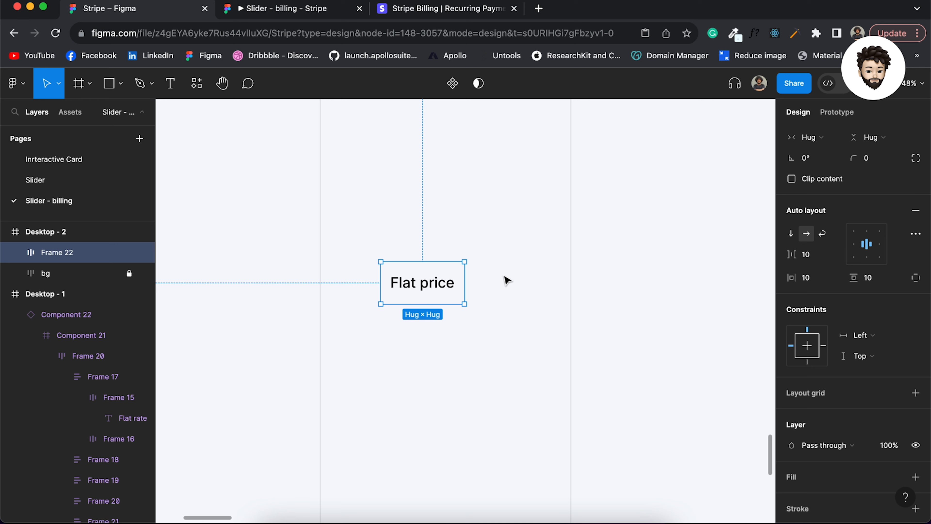
Step: Set the label frame's auto layout padding to 16 horizontally and 2 vertically
{"action": "left_click", "coordinate": [820, 280]}
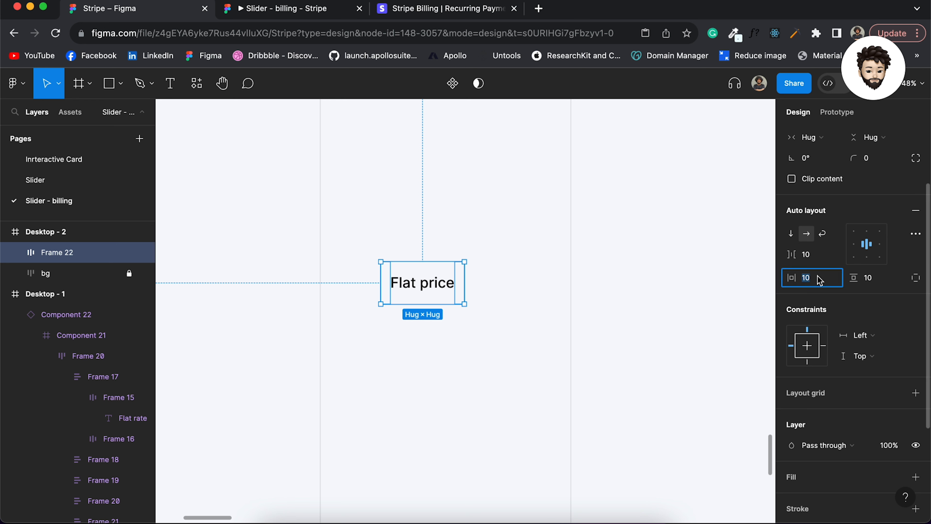
{"action": "type", "text": "16"}
{"action": "key", "text": "Return"}
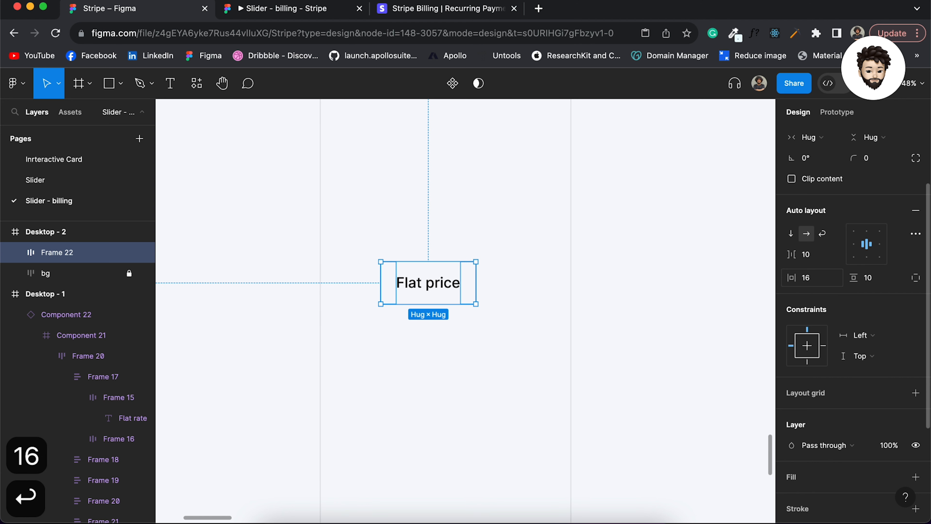
{"action": "left_click", "coordinate": [881, 282]}
{"action": "type", "text": "2"}
{"action": "key", "text": "Return"}
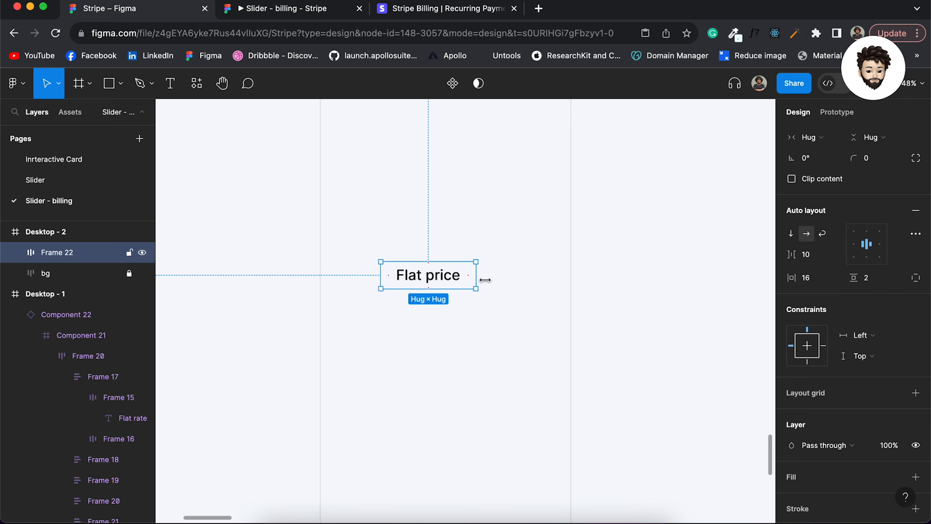
Step: Switch to the Stripe Billing page and sample the orange background colour of its "Flat rate" tab with the colour picker
{"action": "scroll", "coordinate": [873, 376], "scroll_direction": "down", "scroll_amount": 3}
{"action": "scroll", "coordinate": [874, 376], "scroll_direction": "down", "scroll_amount": 2}
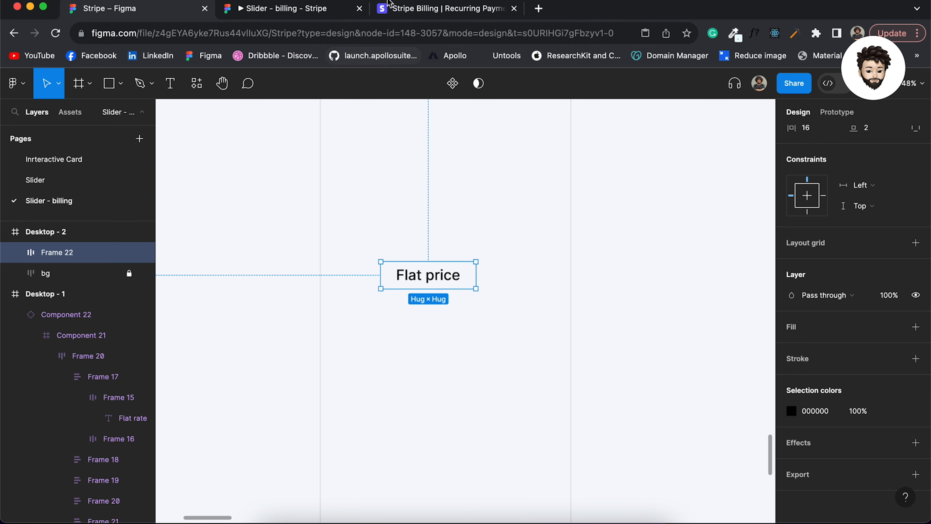
{"action": "left_click", "coordinate": [426, 7]}
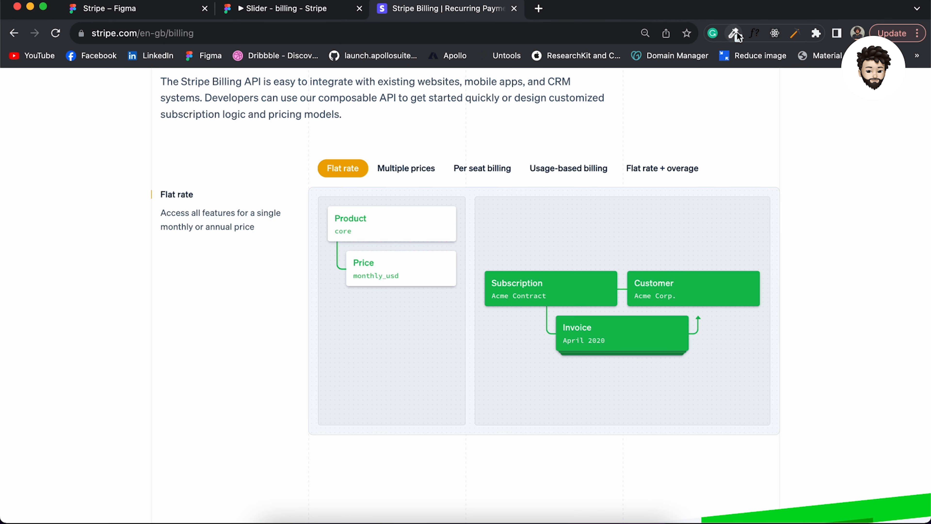
{"action": "left_click", "coordinate": [733, 32]}
{"action": "left_click", "coordinate": [615, 50]}
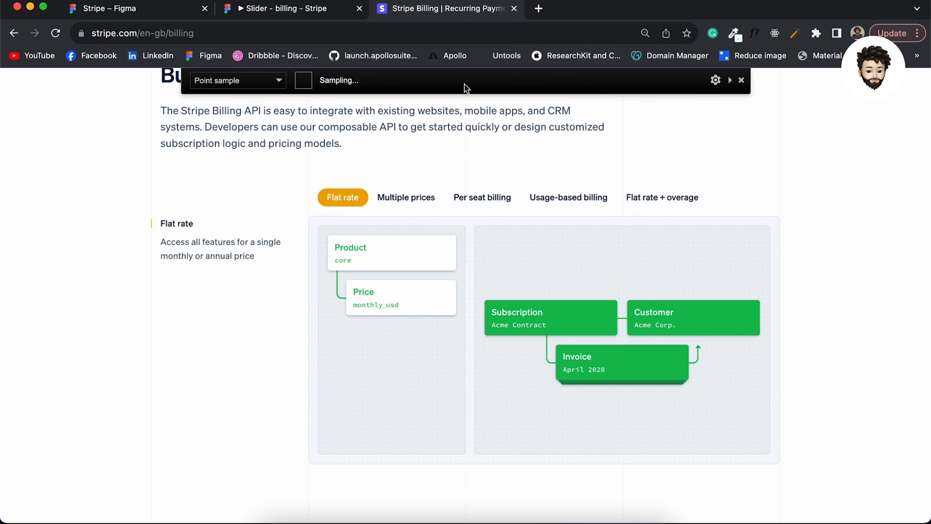
{"action": "left_click", "coordinate": [353, 193]}
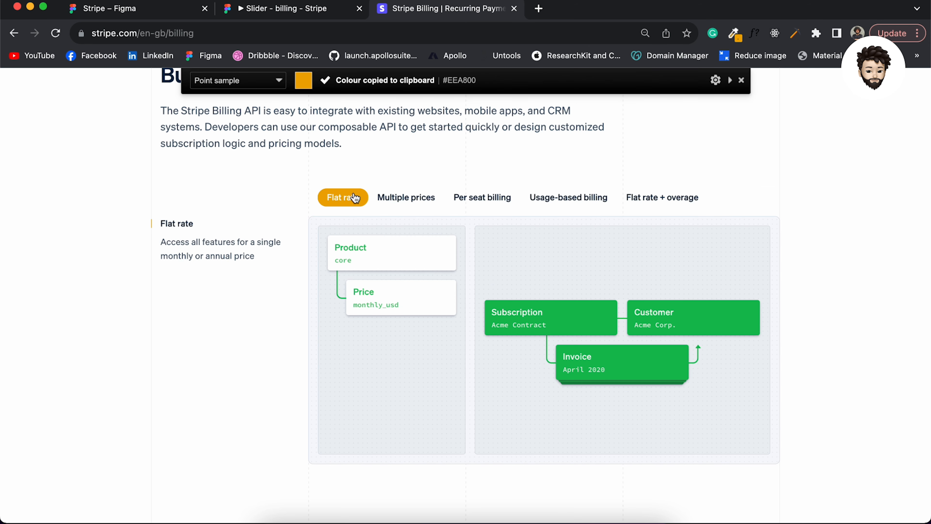
Step: Return to the Figma design file and give the "Flat price" frame a fill of the sampled colour EEA800
{"action": "left_click", "coordinate": [143, 9]}
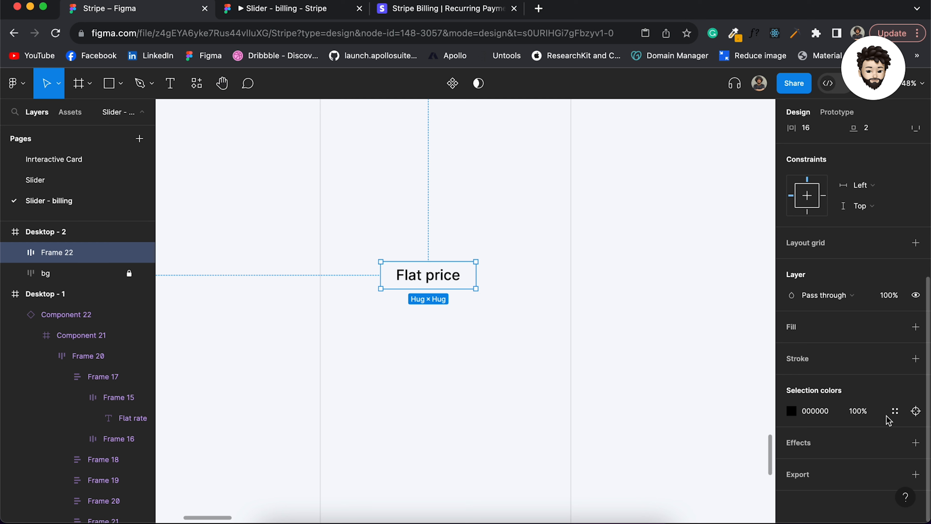
{"action": "left_click", "coordinate": [915, 327]}
{"action": "left_click", "coordinate": [815, 347]}
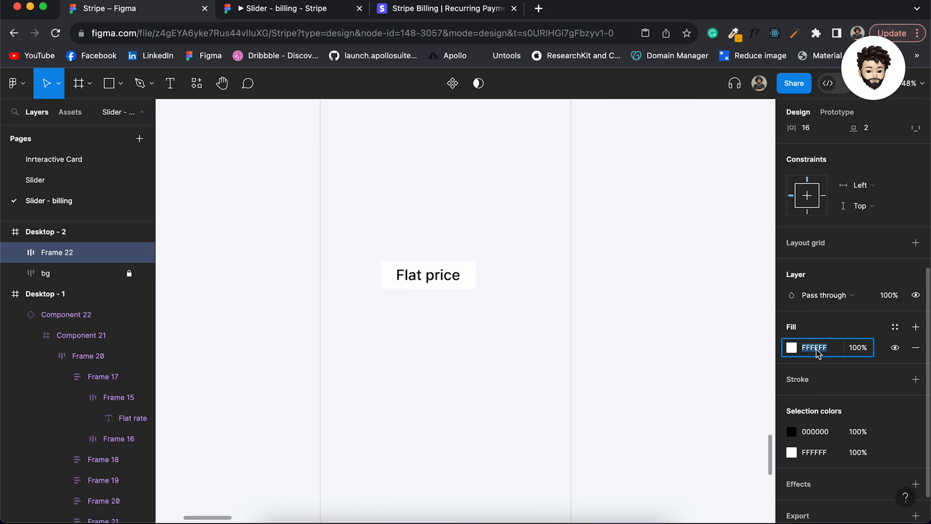
{"action": "key", "text": "ctrl+v"}
{"action": "key", "text": "Return"}
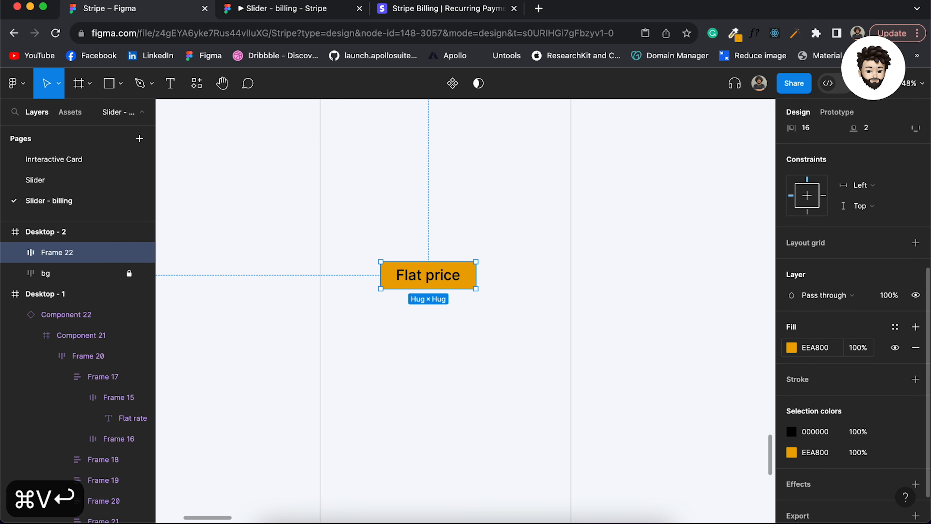
Step: Set the "Flat price" frame's corner radius to 20 and hide its orange fill
{"action": "scroll", "coordinate": [881, 222], "scroll_direction": "up", "scroll_amount": 5}
{"action": "left_click", "coordinate": [875, 254]}
{"action": "type", "text": "20"}
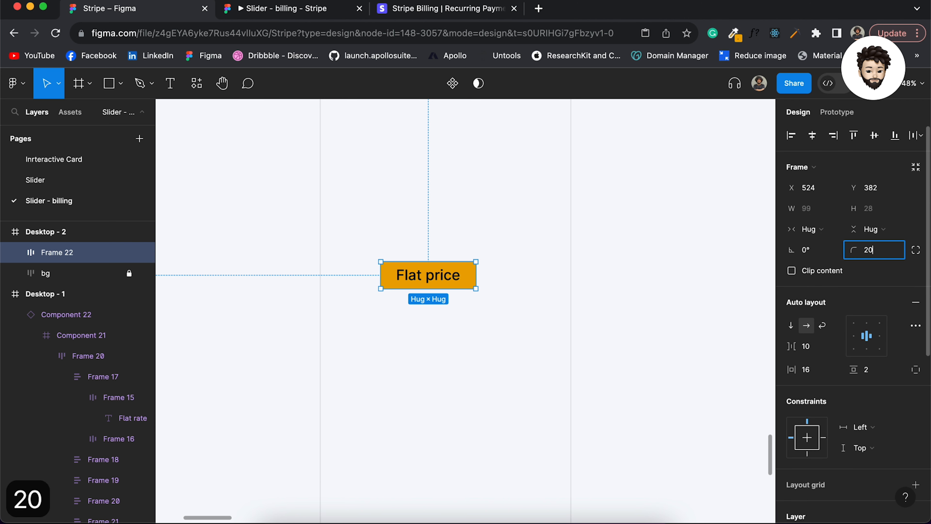
{"action": "key", "text": "Return"}
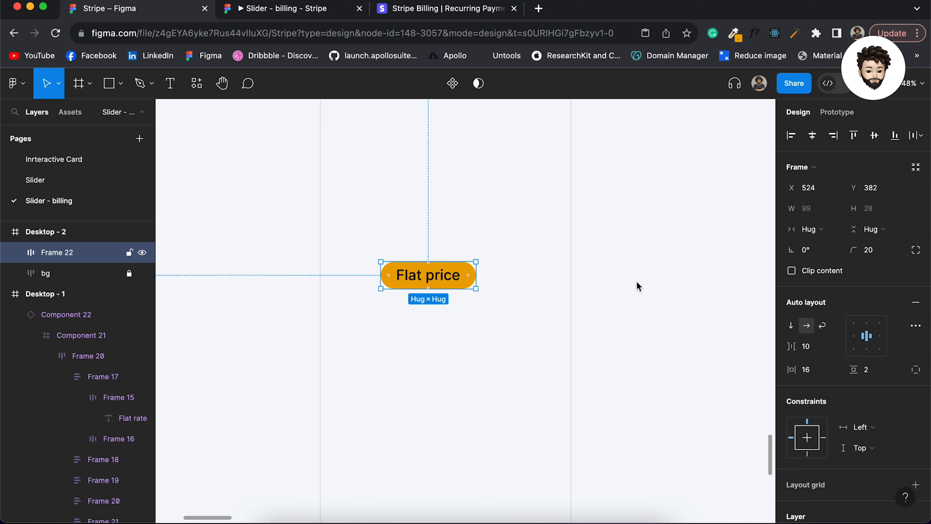
{"action": "scroll", "coordinate": [892, 335], "scroll_direction": "down", "scroll_amount": 7}
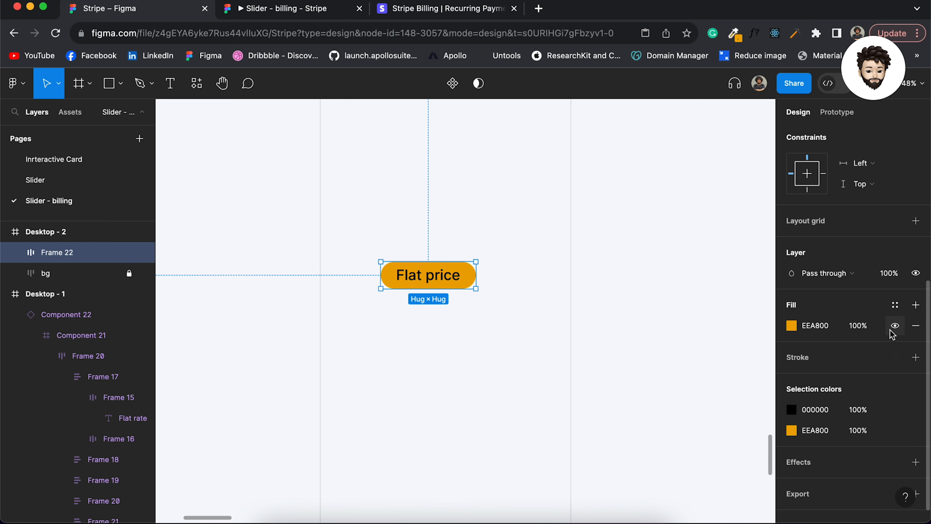
{"action": "left_click", "coordinate": [894, 326]}
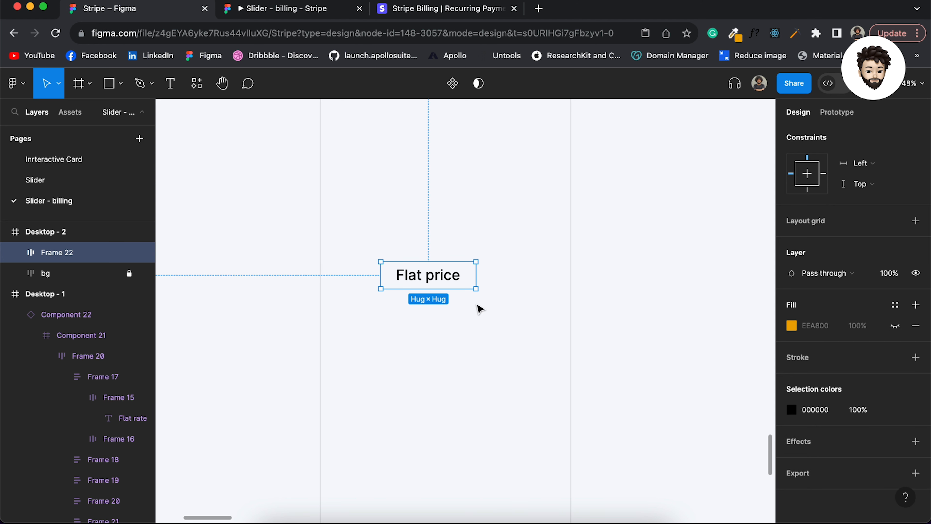
Step: Rename the "Flat price" frame as "default"
{"action": "key", "text": "Up"}
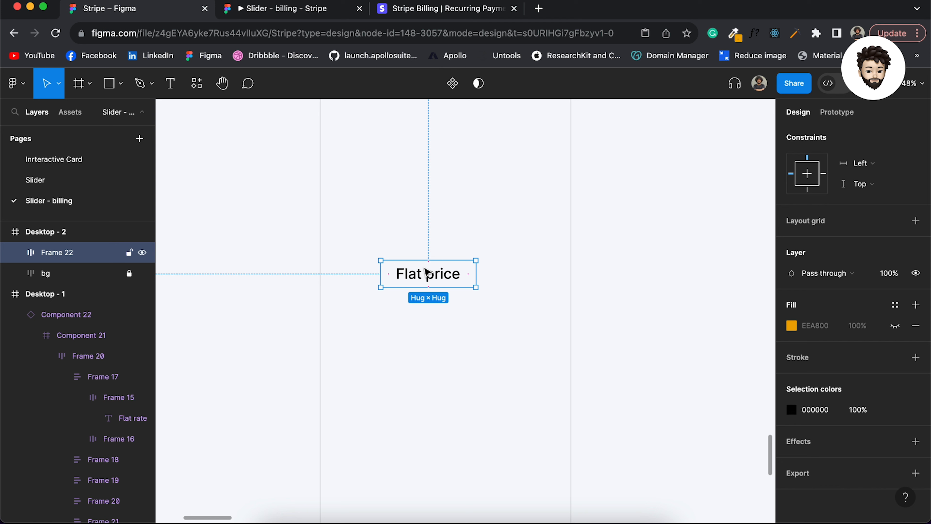
{"action": "key", "text": "super+r"}
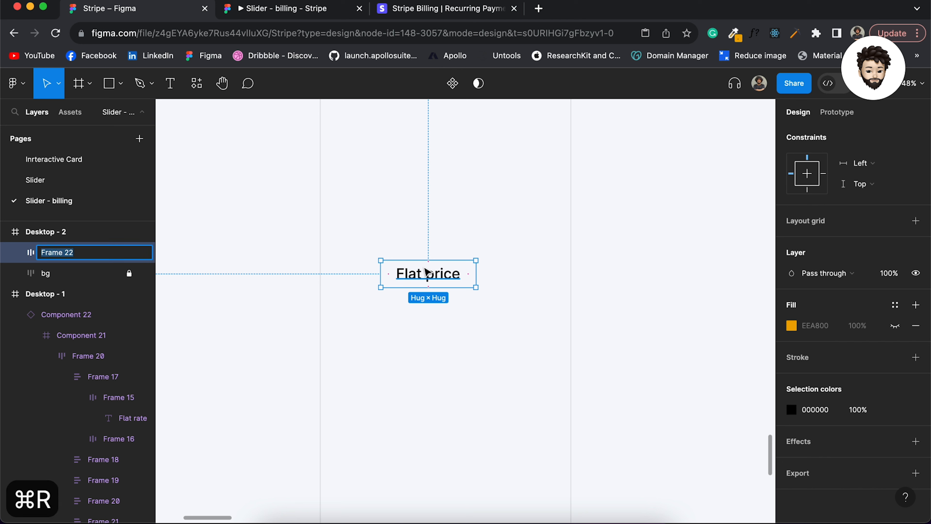
{"action": "type", "text": "default"}
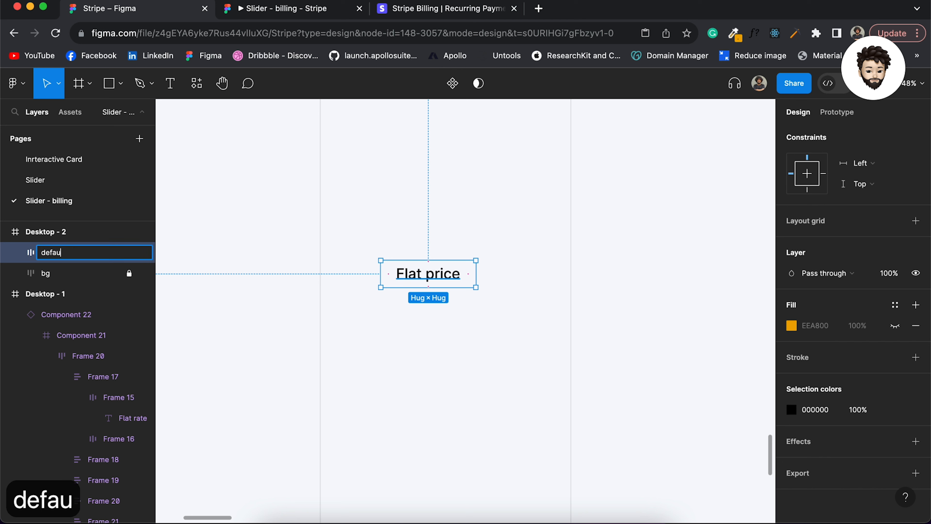
{"action": "key", "text": "Return"}
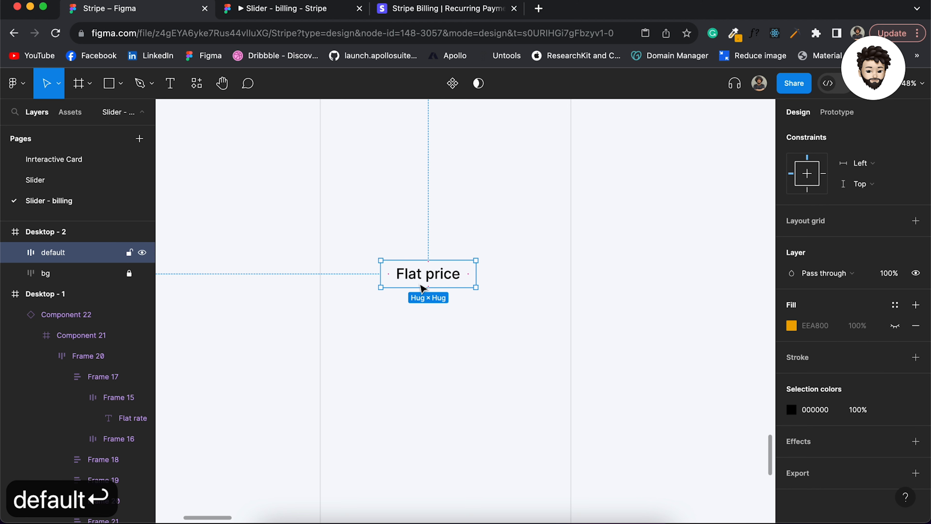
Step: Duplicate the default frame directly below with a gap of about 19 and rename the copy as "hovered"
{"action": "left_click_drag", "start_coordinate": [426, 285], "coordinate": [426, 330]}
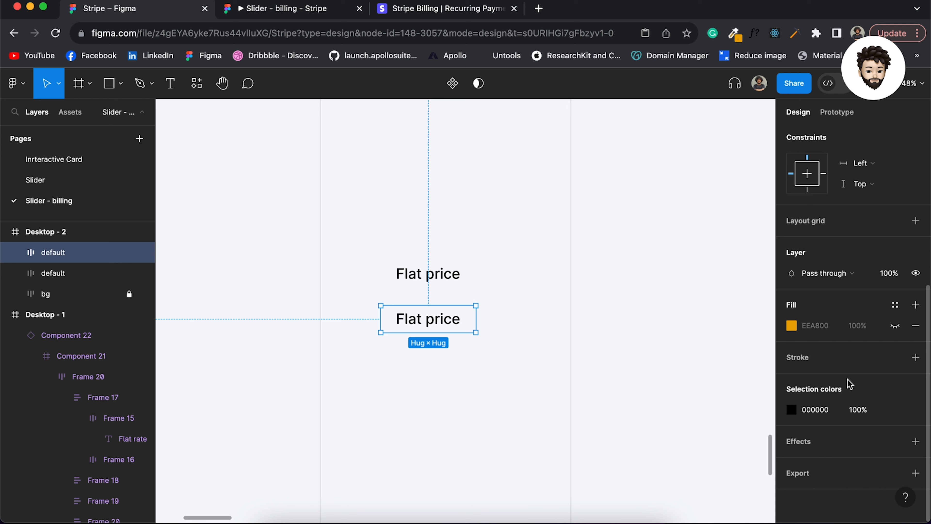
{"action": "key", "text": "super+r"}
{"action": "type", "text": "hovered"}
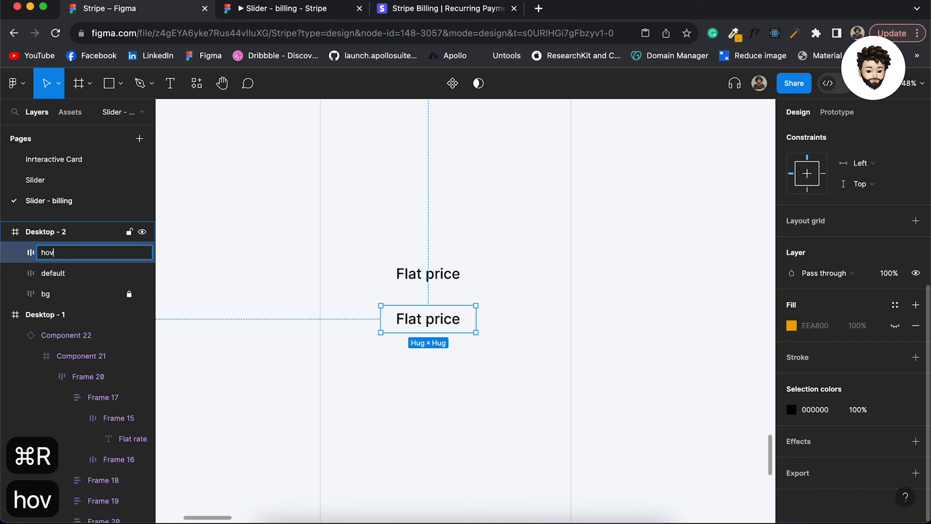
{"action": "key", "text": "Return"}
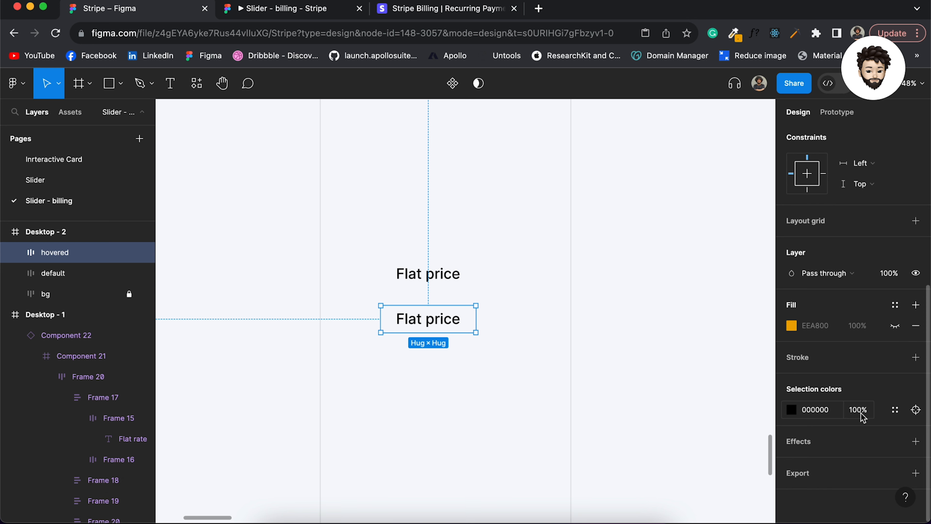
Step: Change the hovered frame's text colour to the grey 838383
{"action": "left_click", "coordinate": [791, 410]}
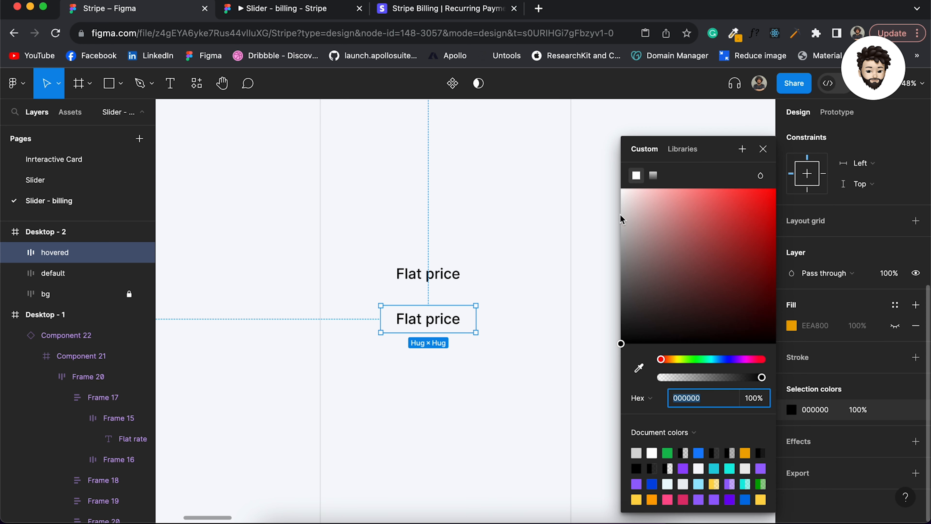
{"action": "left_click", "coordinate": [627, 265]}
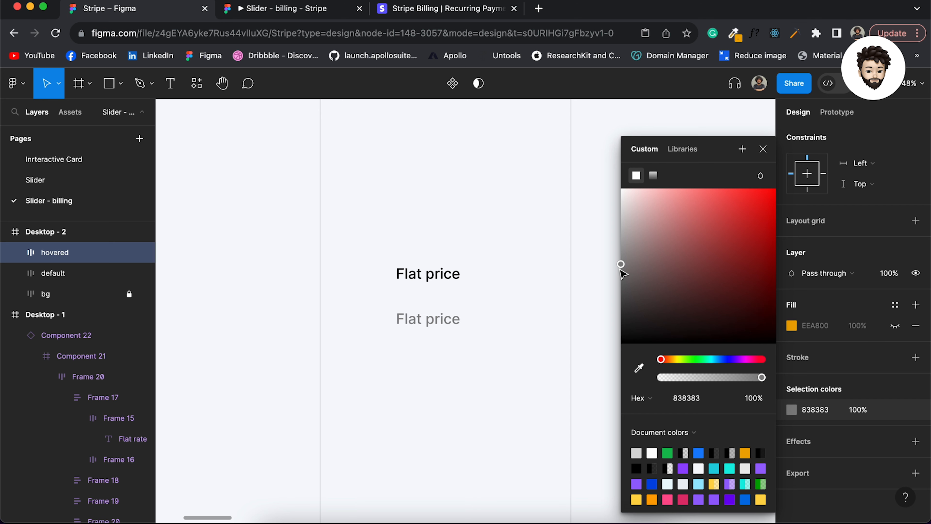
{"action": "left_click", "coordinate": [467, 367]}
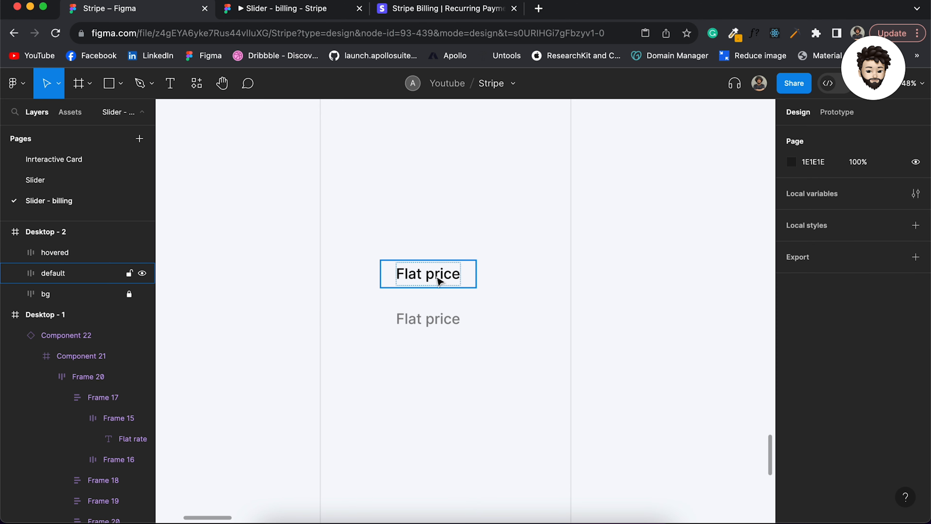
Step: Set the opacity of the default frame's black text colour to 80%
{"action": "left_click", "coordinate": [439, 282]}
{"action": "scroll", "coordinate": [854, 453], "scroll_direction": "down", "scroll_amount": 10}
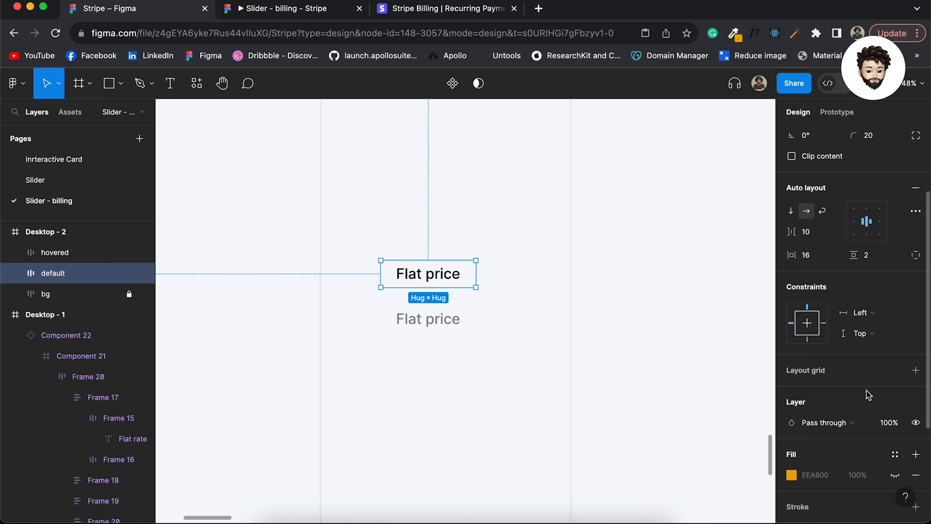
{"action": "left_click", "coordinate": [858, 454]}
{"action": "type", "text": "80"}
{"action": "key", "text": "Return"}
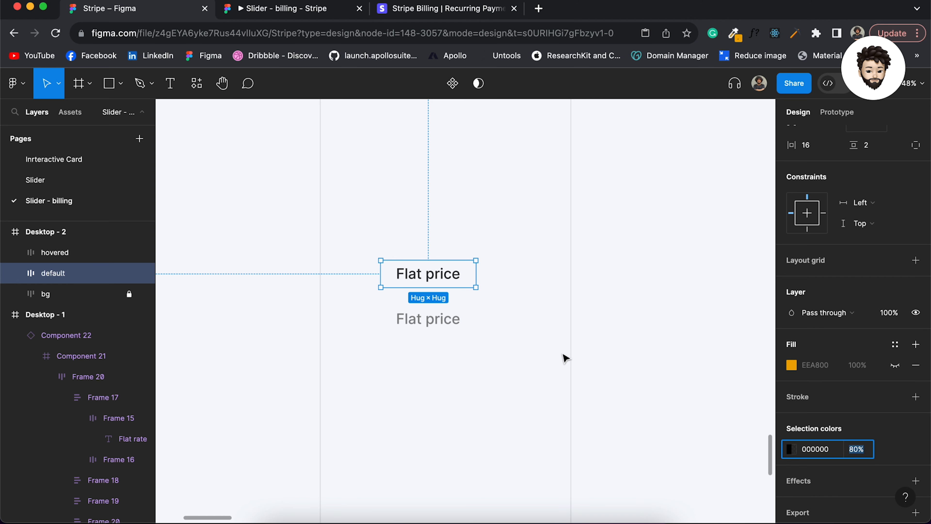
{"action": "left_click", "coordinate": [574, 351]}
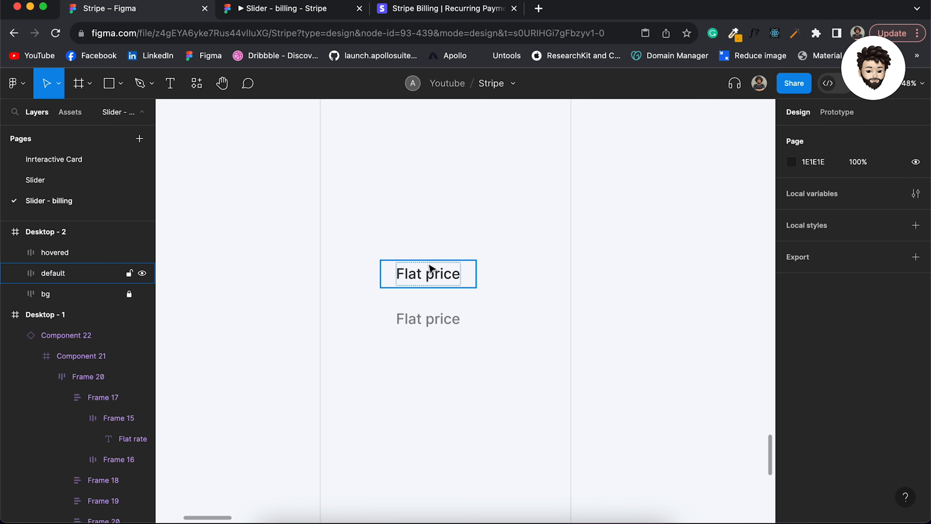
Step: Turn the default and hovered frames into separate components and combine them as variants
{"action": "scroll", "coordinate": [428, 274], "scroll_direction": "up", "scroll_amount": 5}
{"action": "scroll", "coordinate": [430, 284], "scroll_direction": "down", "scroll_amount": 4}
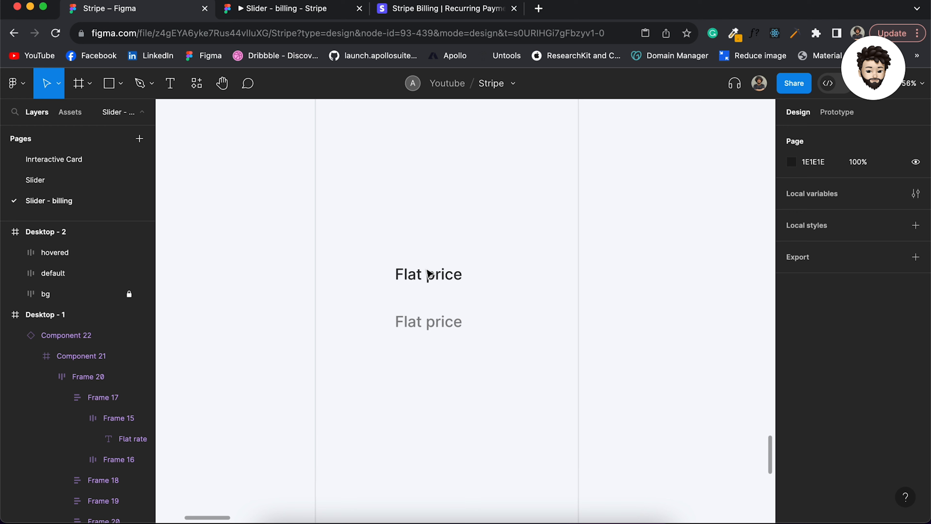
{"action": "left_click", "coordinate": [420, 275]}
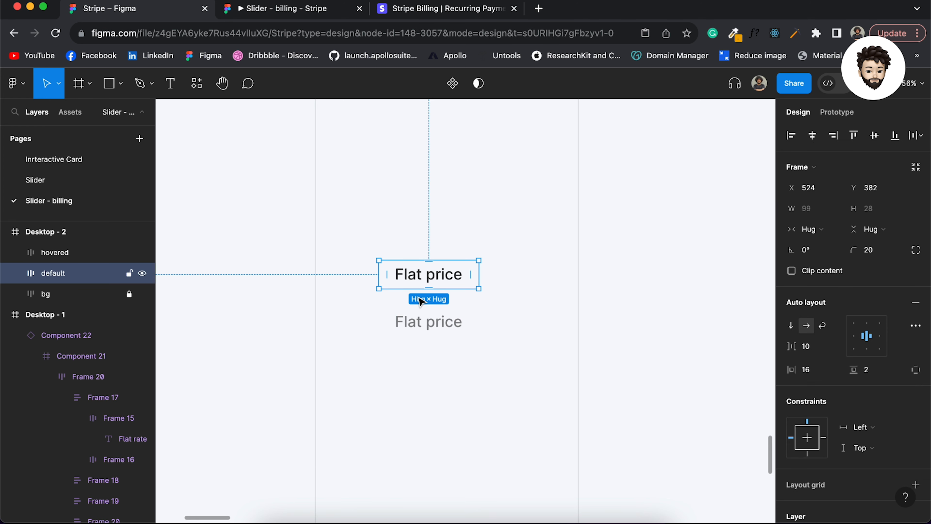
{"action": "left_click", "coordinate": [422, 323], "text": "shift"}
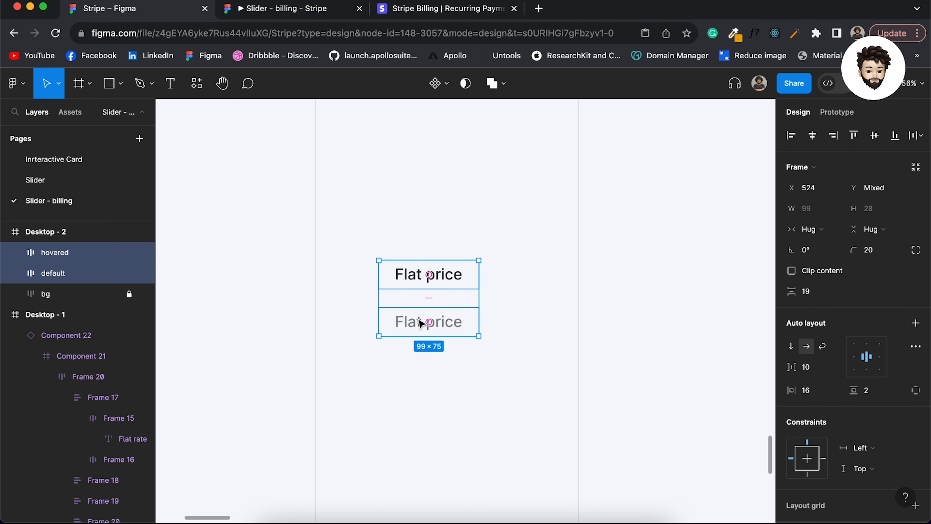
{"action": "left_click", "coordinate": [447, 88]}
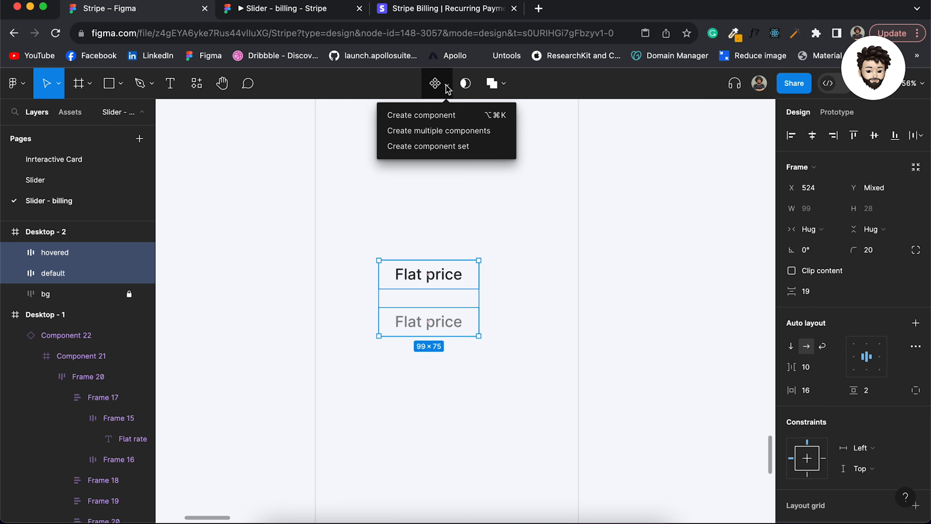
{"action": "left_click", "coordinate": [451, 132]}
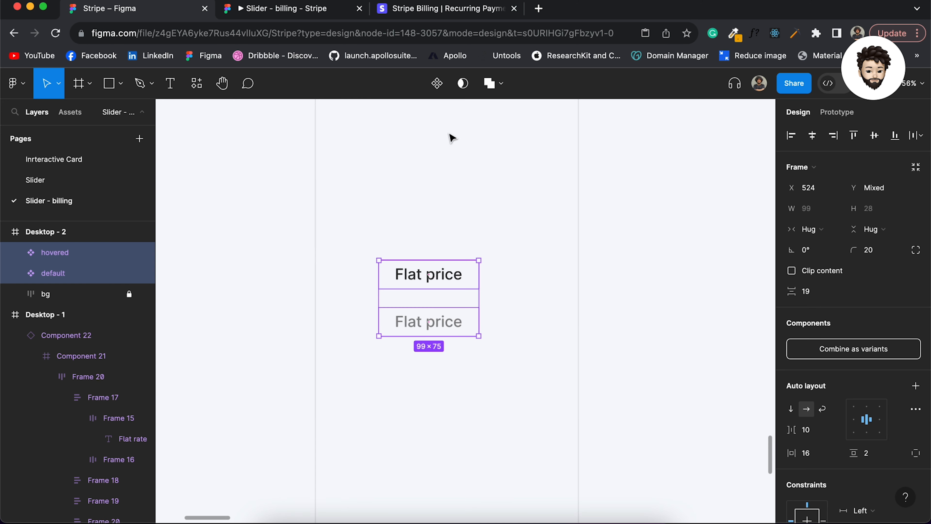
{"action": "left_click", "coordinate": [869, 351]}
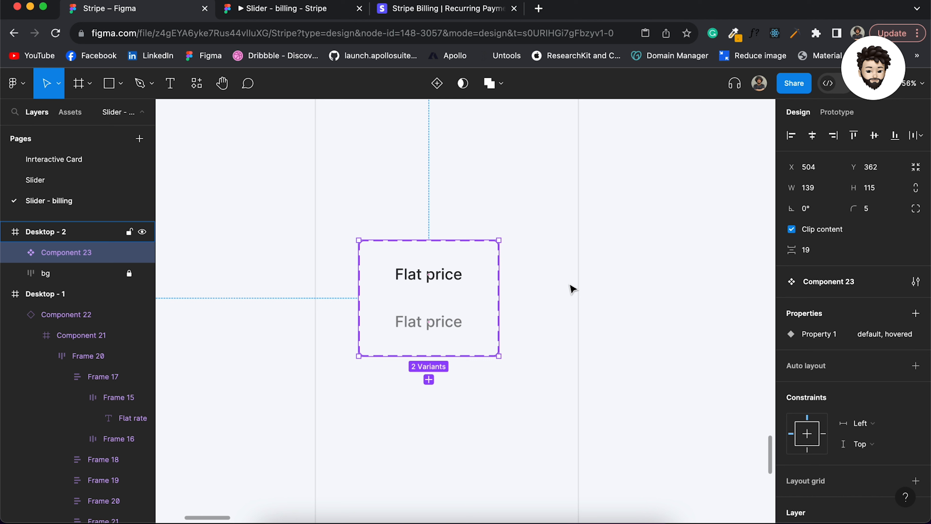
Step: Rename the new two-variant component set as "tab nav"
{"action": "key", "text": "super+r"}
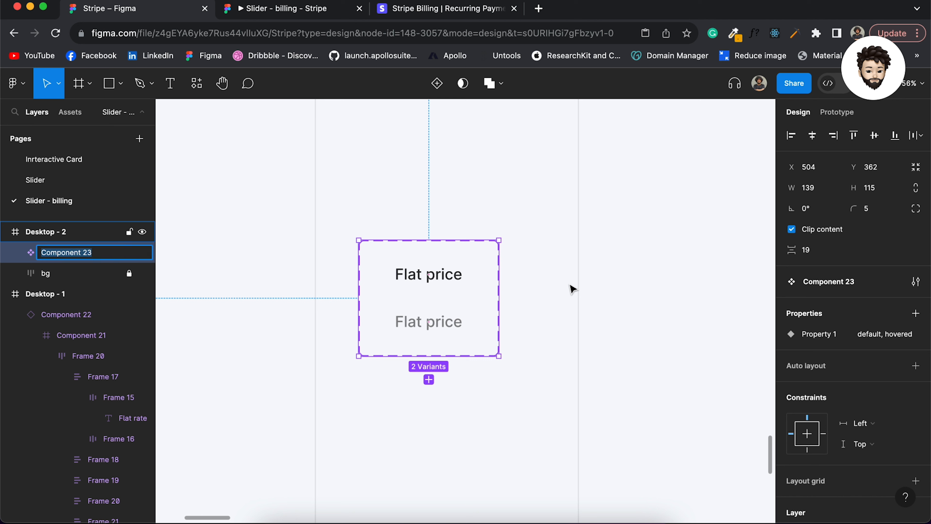
{"action": "type", "text": "tab"}
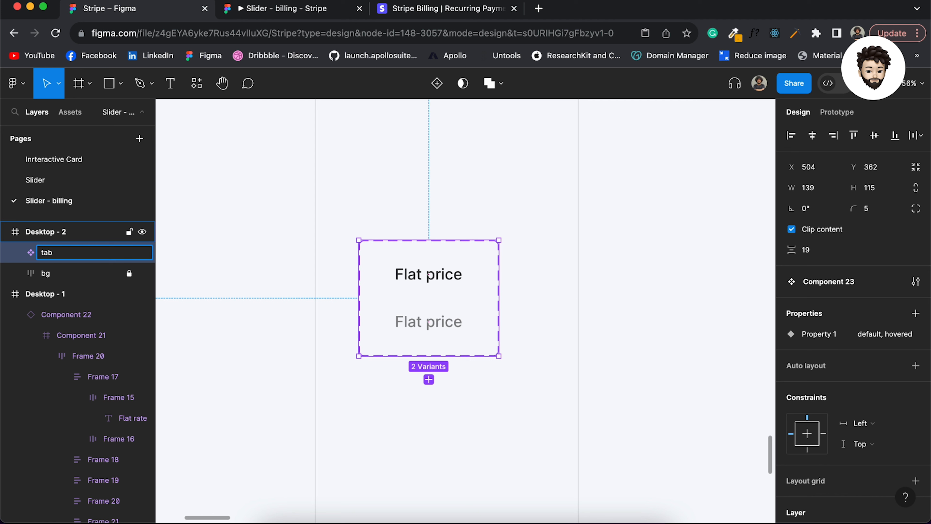
{"action": "type", "text": " nav"}
{"action": "key", "text": "Return"}
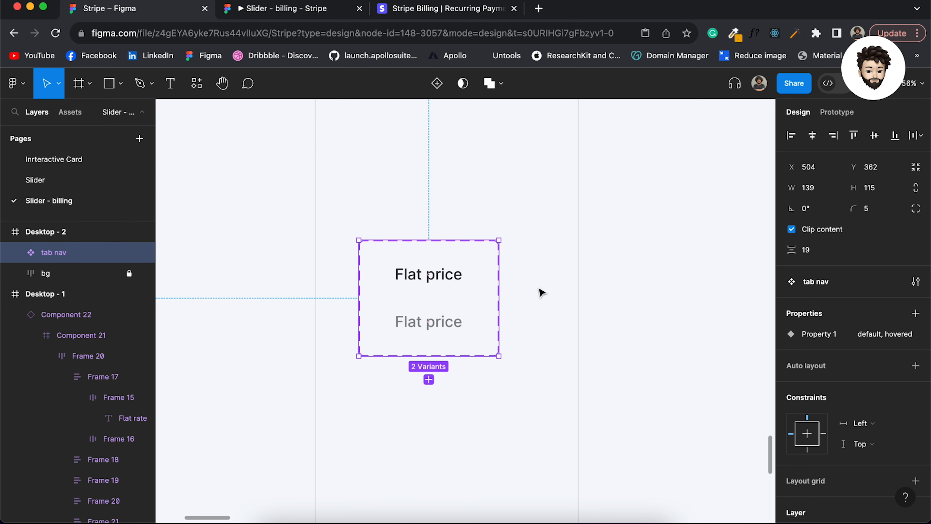
Step: Move the tab nav component set out of the Desktop - 2 frame onto the empty canvas beside it
{"action": "scroll", "coordinate": [540, 291], "scroll_direction": "down", "scroll_amount": 3}
{"action": "left_click_drag", "start_coordinate": [483, 286], "coordinate": [601, 217]}
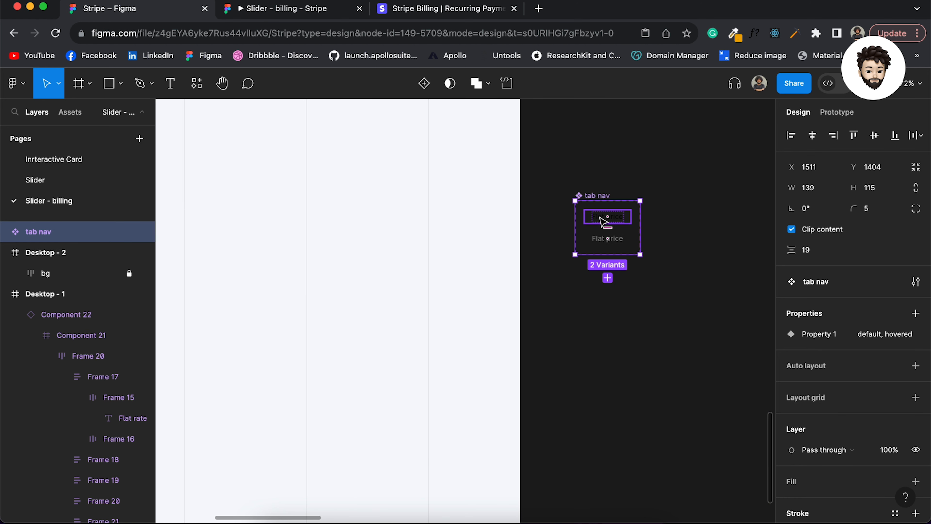
{"action": "scroll", "coordinate": [912, 378], "scroll_direction": "down", "scroll_amount": 3}
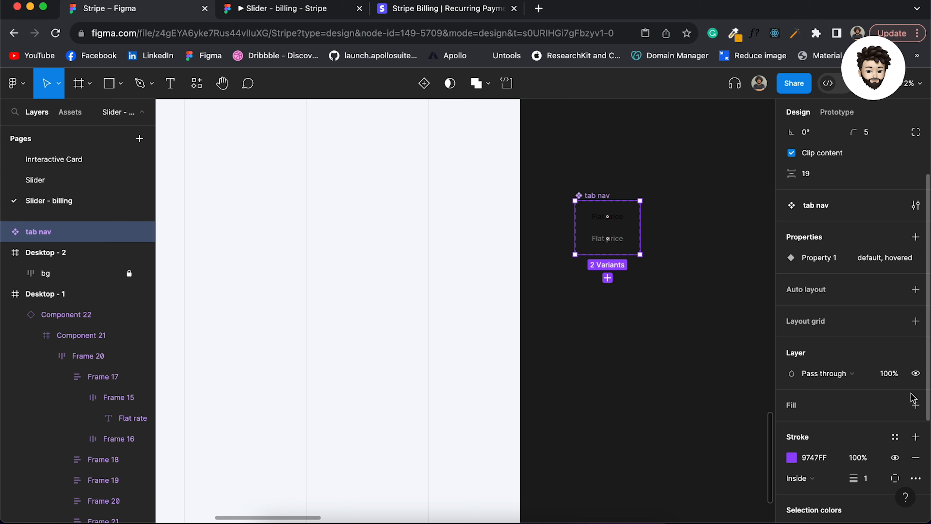
Step: Add a white FFFFFF fill to the tab nav component set
{"action": "left_click", "coordinate": [915, 405]}
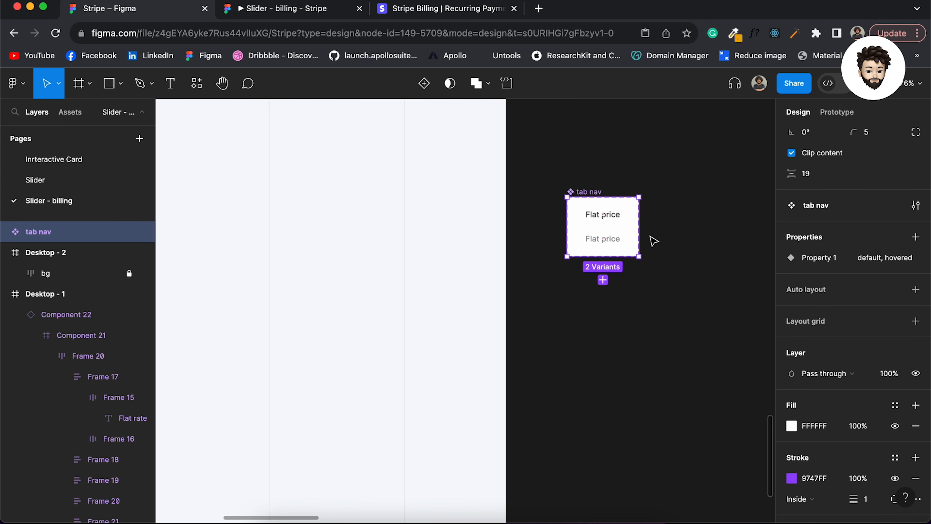
{"action": "scroll", "coordinate": [653, 241], "scroll_direction": "up", "scroll_amount": 5}
{"action": "scroll", "coordinate": [660, 241], "scroll_direction": "down", "scroll_amount": 2}
{"action": "scroll", "coordinate": [664, 241], "scroll_direction": "down", "scroll_amount": 3}
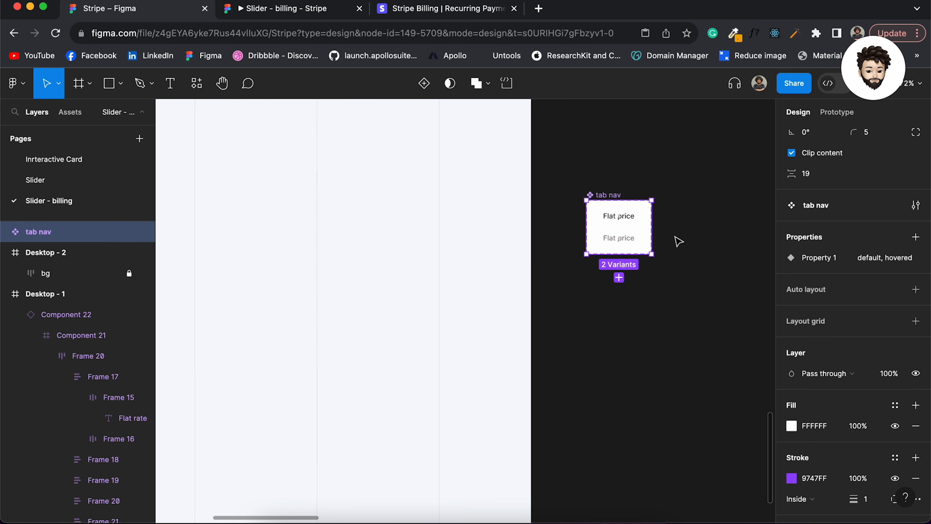
Step: Place a copy of the tab nav's default variant as an instance inside the Desktop - 2 frame
{"action": "left_click", "coordinate": [627, 223]}
{"action": "left_click_drag", "start_coordinate": [628, 222], "coordinate": [191, 196]}
{"action": "scroll", "coordinate": [191, 197], "scroll_direction": "left", "scroll_amount": 5}
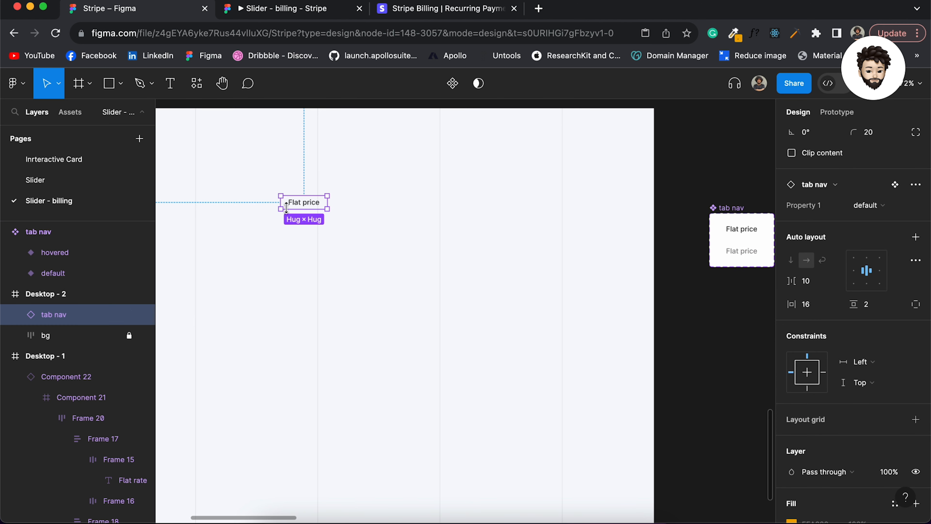
Step: Duplicate the tab instance four times side by side to make a horizontal row of five tabs
{"action": "left_click_drag", "start_coordinate": [302, 208], "coordinate": [350, 208]}
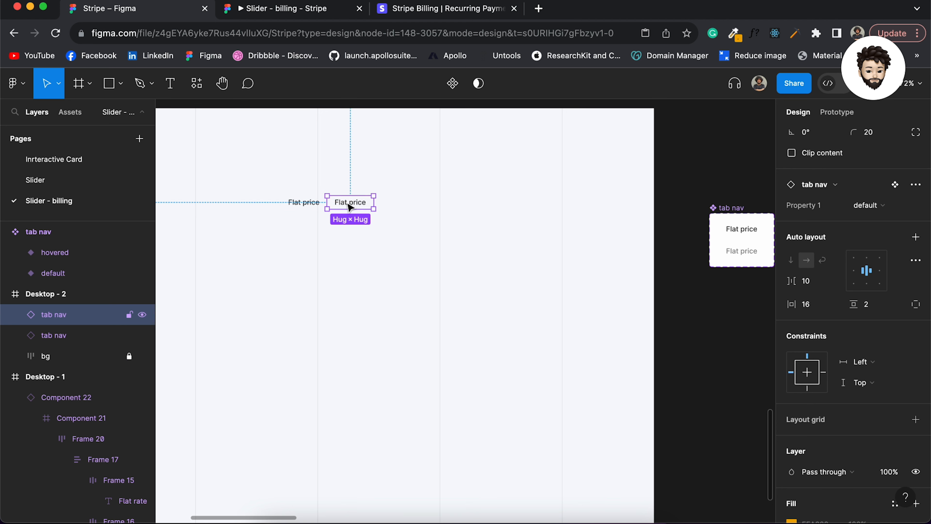
{"action": "key", "text": "super+d"}
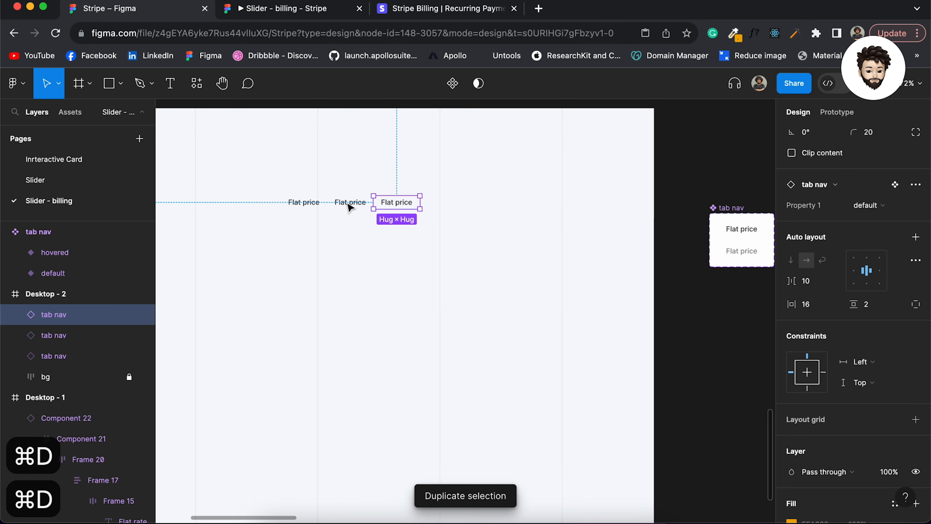
{"action": "key", "text": "super+d"}
{"action": "key", "text": "super+d"}
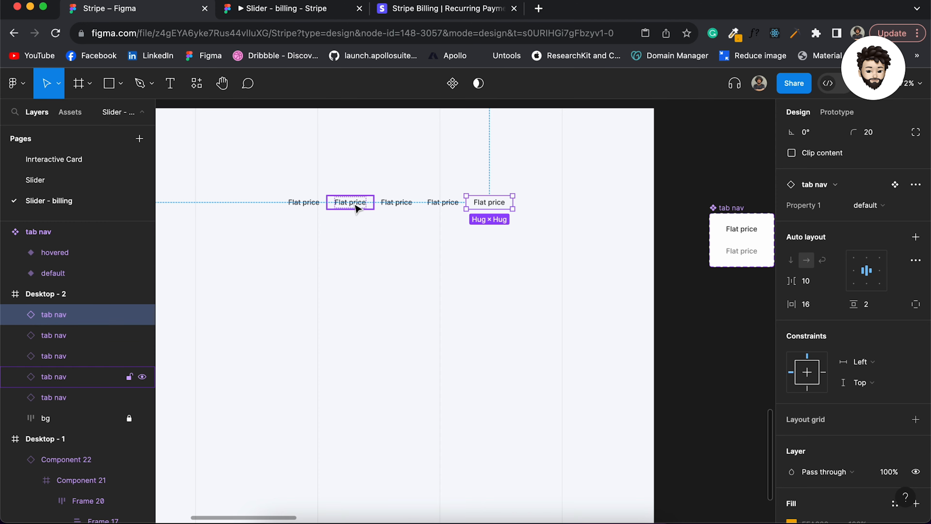
{"action": "scroll", "coordinate": [355, 209], "scroll_direction": "up", "scroll_amount": 3}
{"action": "scroll", "coordinate": [356, 208], "scroll_direction": "down", "scroll_amount": 3}
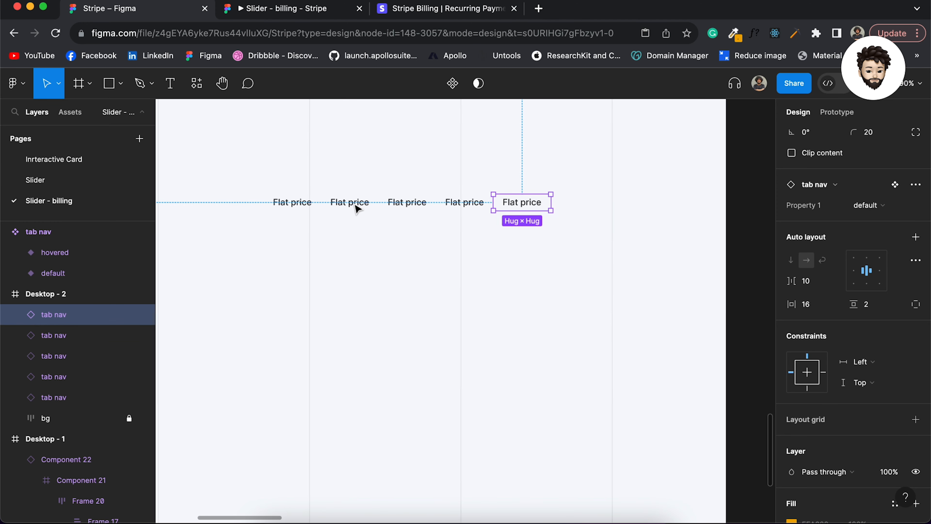
{"action": "left_click", "coordinate": [389, 234]}
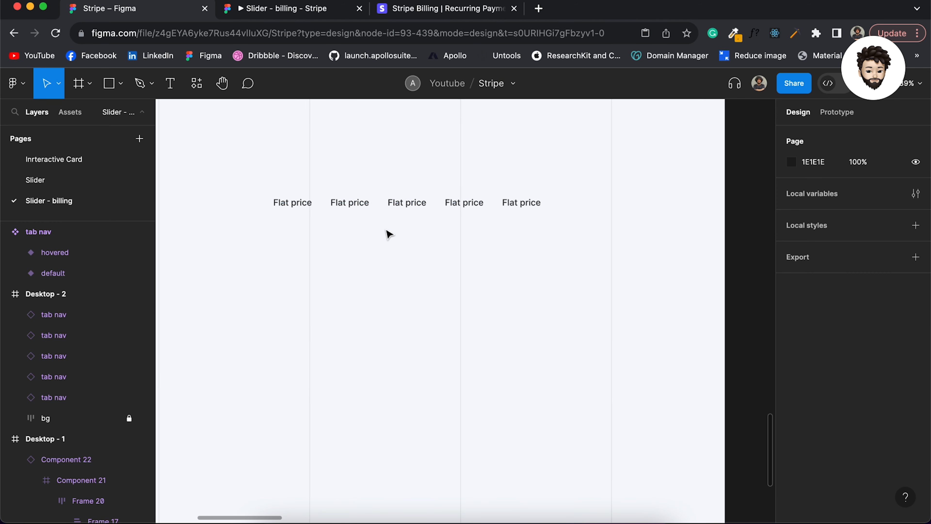
Step: Check the tab names on the Stripe Billing page and replace the second tab's text with "Multiple prices" copied from the Desktop - 1 design
{"action": "left_click", "coordinate": [399, 6]}
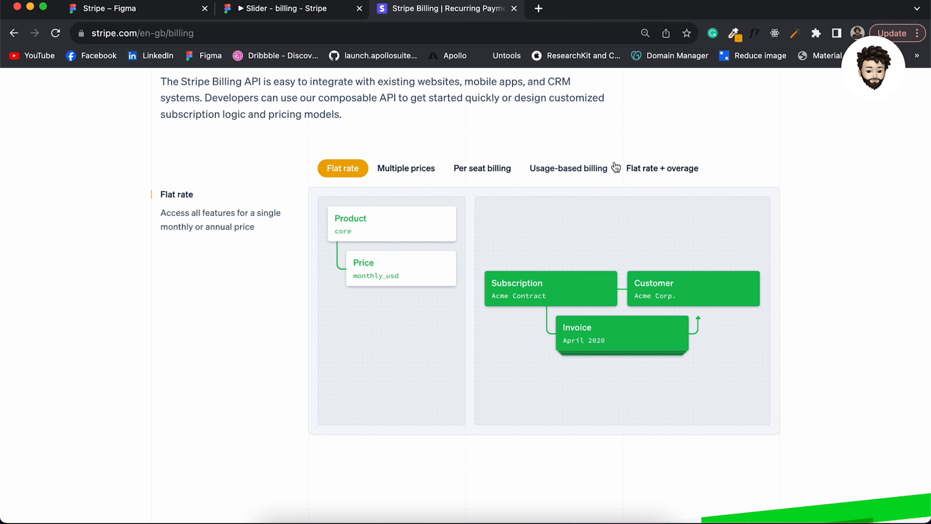
{"action": "left_click", "coordinate": [163, 11]}
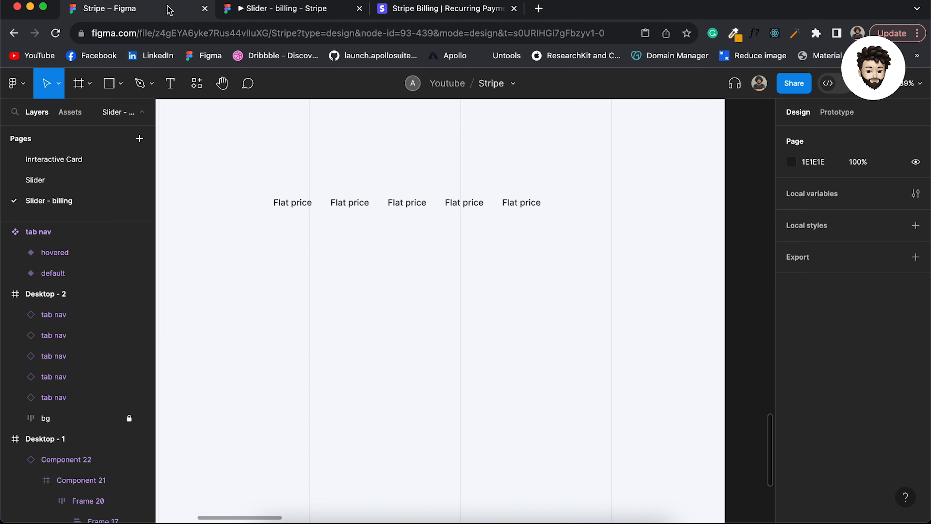
{"action": "scroll", "coordinate": [430, 198], "scroll_direction": "down", "scroll_amount": 3}
{"action": "scroll", "coordinate": [434, 197], "scroll_direction": "up", "scroll_amount": 10}
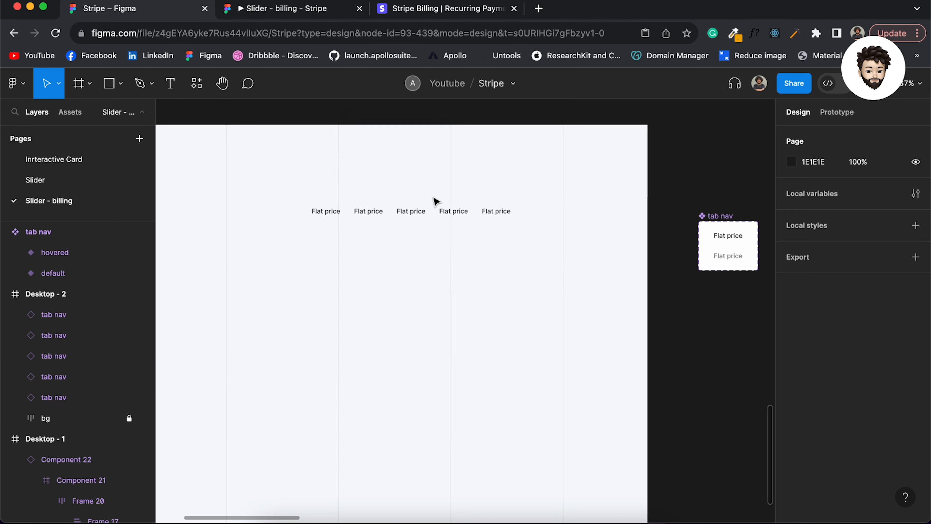
{"action": "scroll", "coordinate": [434, 198], "scroll_direction": "left", "scroll_amount": 3}
{"action": "double_click", "coordinate": [394, 196], "text": "super"}
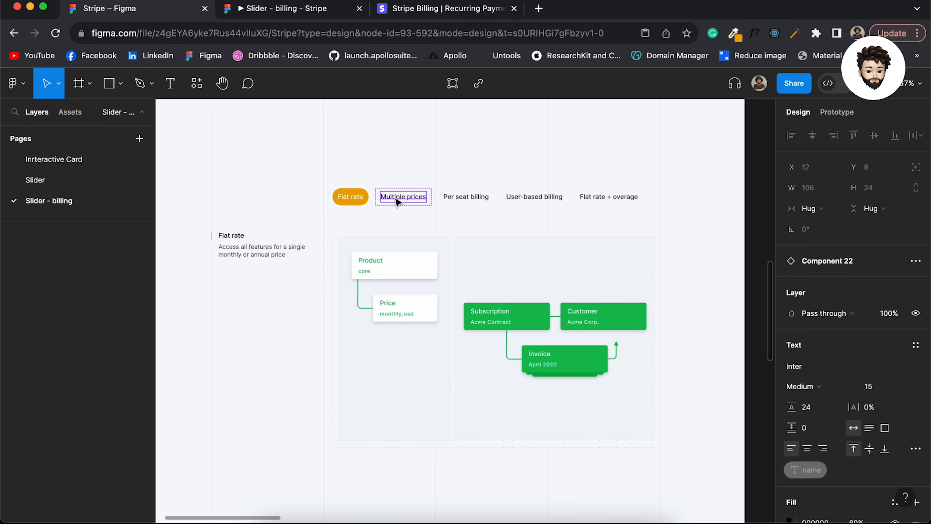
{"action": "key", "text": "super+c"}
{"action": "scroll", "coordinate": [395, 200], "scroll_direction": "down", "scroll_amount": 5}
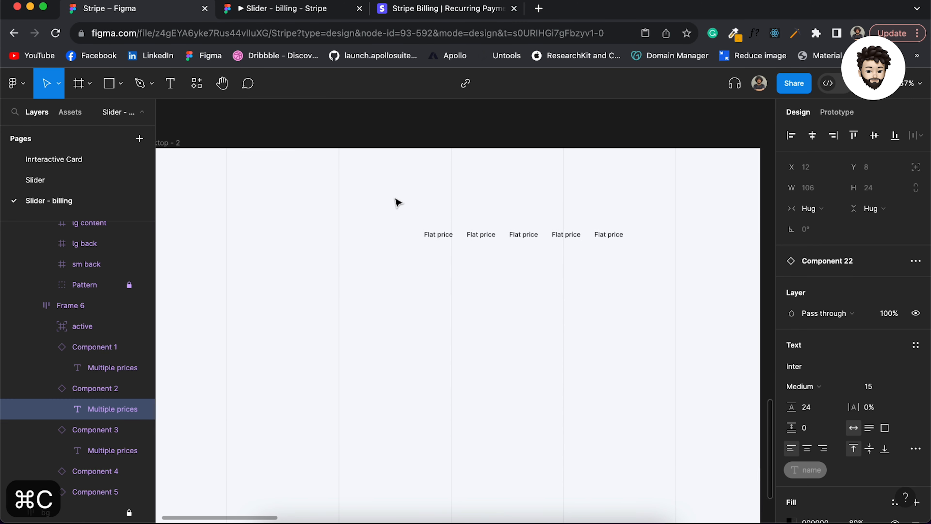
{"action": "double_click", "coordinate": [487, 235]}
{"action": "key", "text": "super+a"}
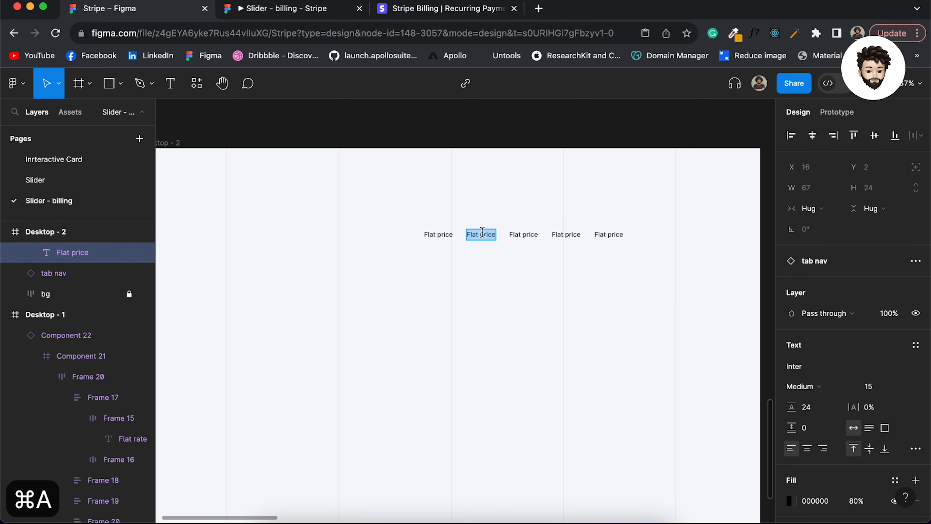
{"action": "key", "text": "super+shift+v"}
Step: Replace the third tab's text with "Per seat billing" copied from the Desktop - 1 tabs
{"action": "scroll", "coordinate": [482, 231], "scroll_direction": "up", "scroll_amount": 5}
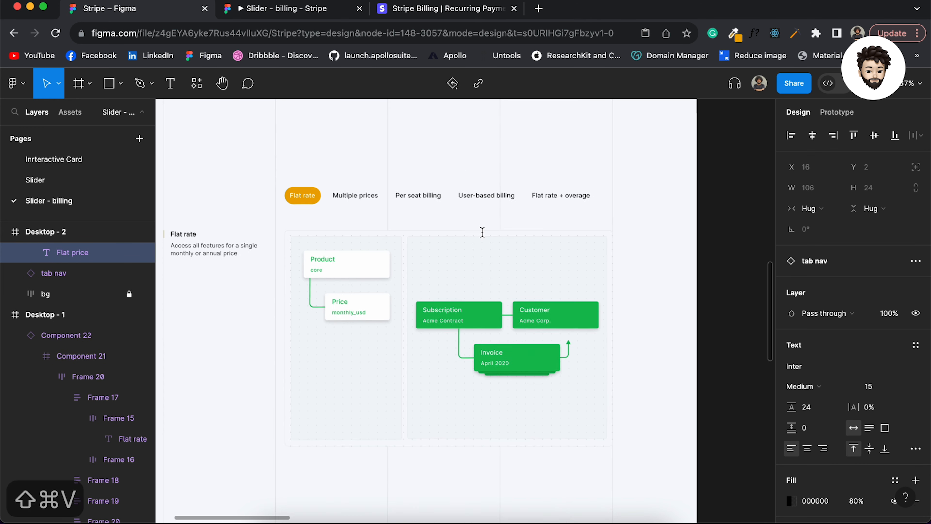
{"action": "scroll", "coordinate": [483, 232], "scroll_direction": "up", "scroll_amount": 3}
{"action": "double_click", "coordinate": [426, 278]}
{"action": "key", "text": "super+a"}
{"action": "key", "text": "super+c"}
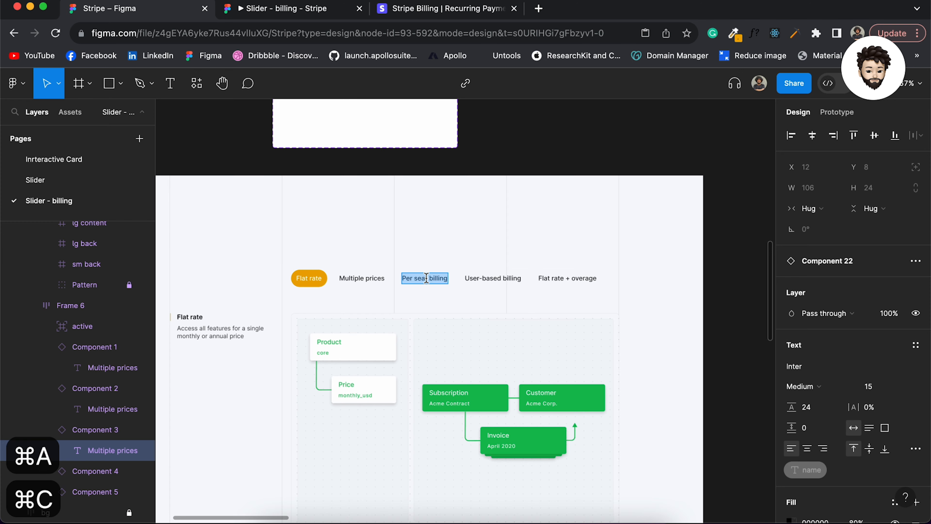
{"action": "scroll", "coordinate": [426, 278], "scroll_direction": "down", "scroll_amount": 6}
{"action": "double_click", "coordinate": [452, 275]}
{"action": "key", "text": "super+a"}
{"action": "key", "text": "super+shift+v"}
Step: Replace the fourth tab's text with "User-based billing" copied from the Desktop - 1 tabs
{"action": "scroll", "coordinate": [453, 279], "scroll_direction": "up", "scroll_amount": 5}
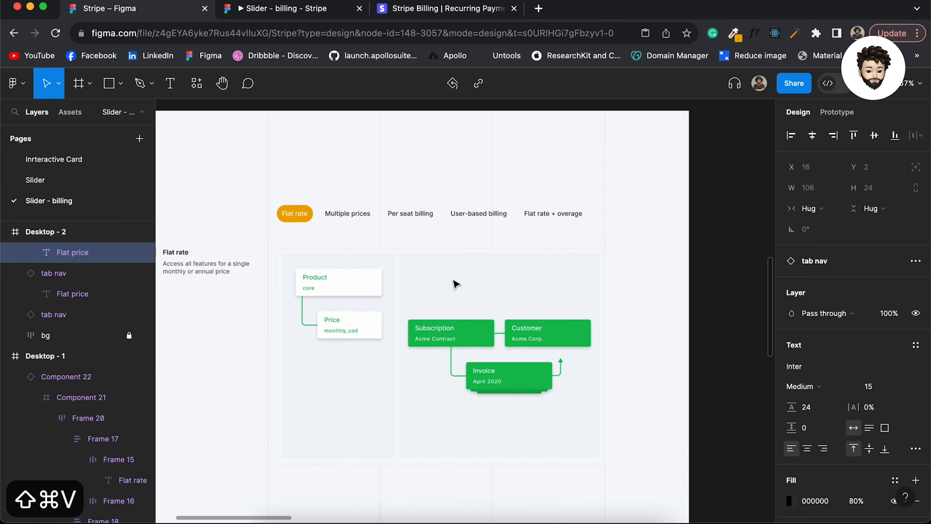
{"action": "scroll", "coordinate": [455, 283], "scroll_direction": "up", "scroll_amount": 2}
{"action": "double_click", "coordinate": [469, 245]}
{"action": "key", "text": "super+a"}
{"action": "key", "text": "super+c"}
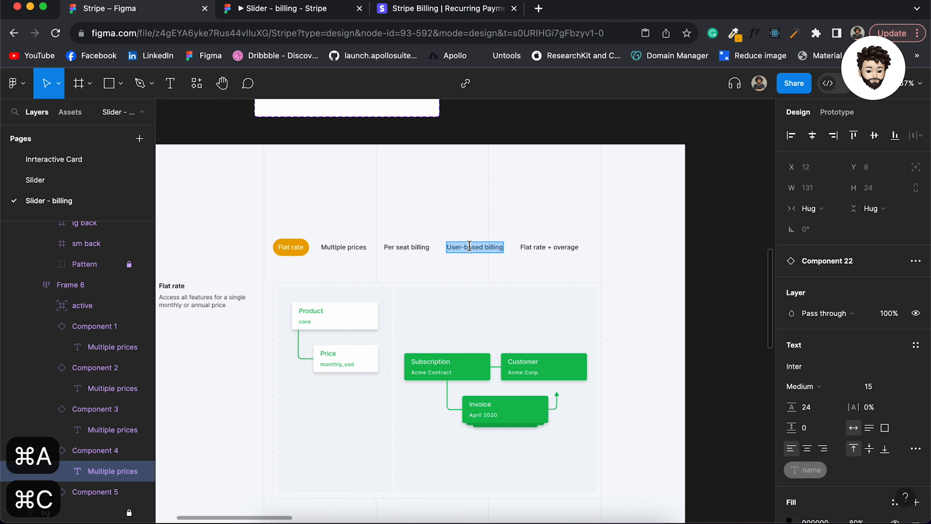
{"action": "scroll", "coordinate": [469, 247], "scroll_direction": "down", "scroll_amount": 7}
{"action": "double_click", "coordinate": [493, 209]}
{"action": "key", "text": "super+a"}
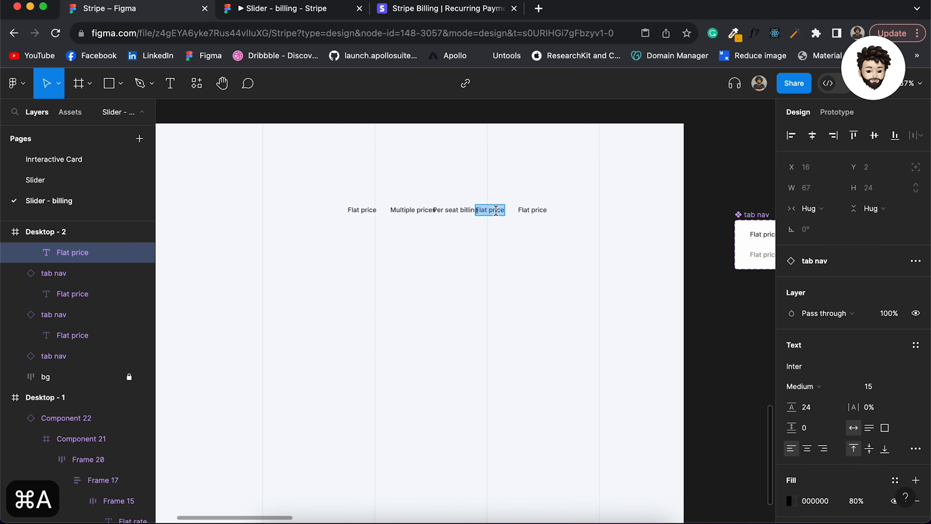
{"action": "key", "text": "super+shift+v"}
Step: Replace the fifth tab's text with "Flat rate + overage" copied from the Desktop - 1 tabs
{"action": "scroll", "coordinate": [496, 214], "scroll_direction": "up", "scroll_amount": 8}
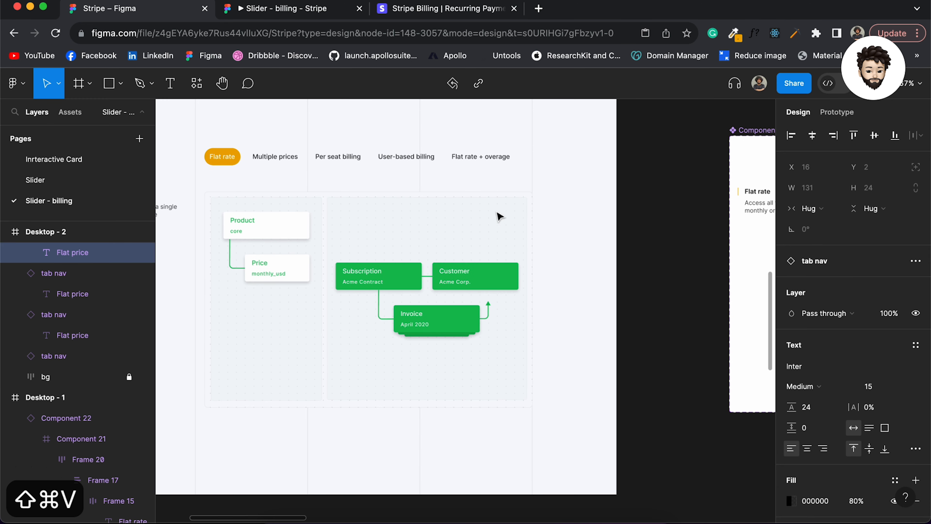
{"action": "double_click", "coordinate": [492, 154]}
{"action": "key", "text": "super+a"}
{"action": "key", "text": "super+c"}
{"action": "scroll", "coordinate": [491, 153], "scroll_direction": "down", "scroll_amount": 8}
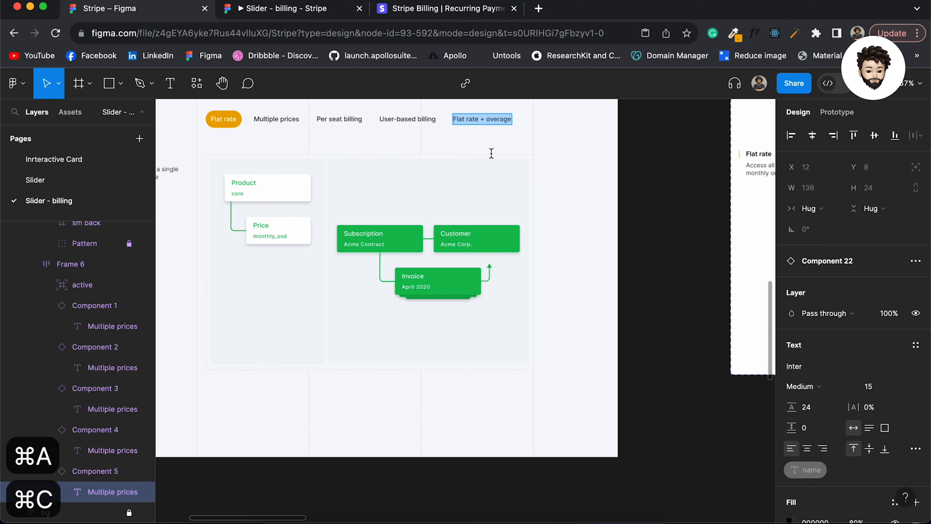
{"action": "double_click", "coordinate": [511, 118]}
{"action": "key", "text": "super+a"}
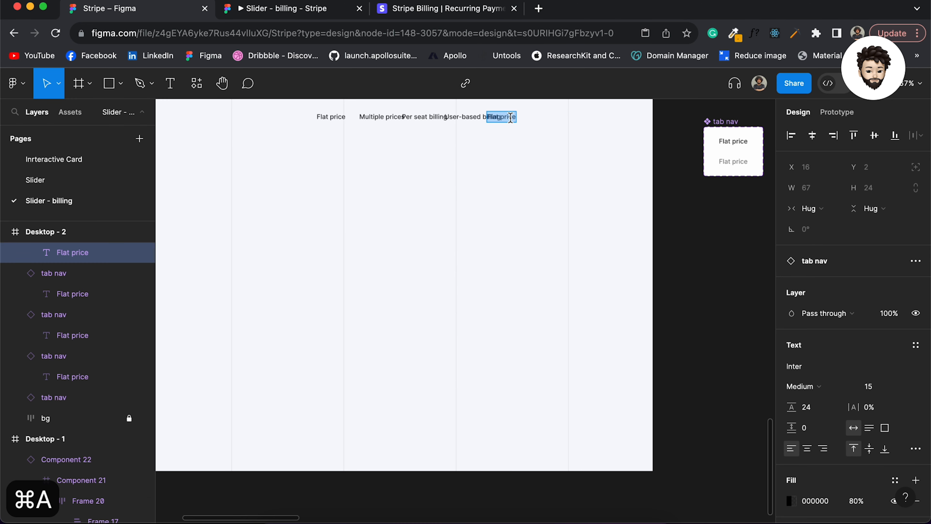
{"action": "key", "text": "super+shift+v"}
Step: Wrap the five tab instances in an auto layout frame with horizontal direction
{"action": "left_click_drag", "start_coordinate": [284, 111], "coordinate": [613, 187]}
{"action": "key", "text": "shift+a"}
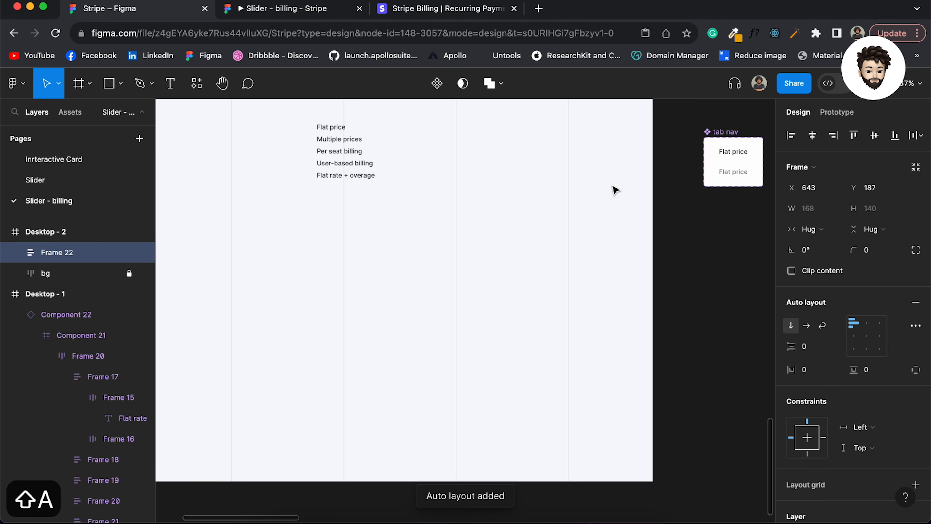
{"action": "scroll", "coordinate": [613, 187], "scroll_direction": "up", "scroll_amount": 1}
{"action": "left_click", "coordinate": [805, 325]}
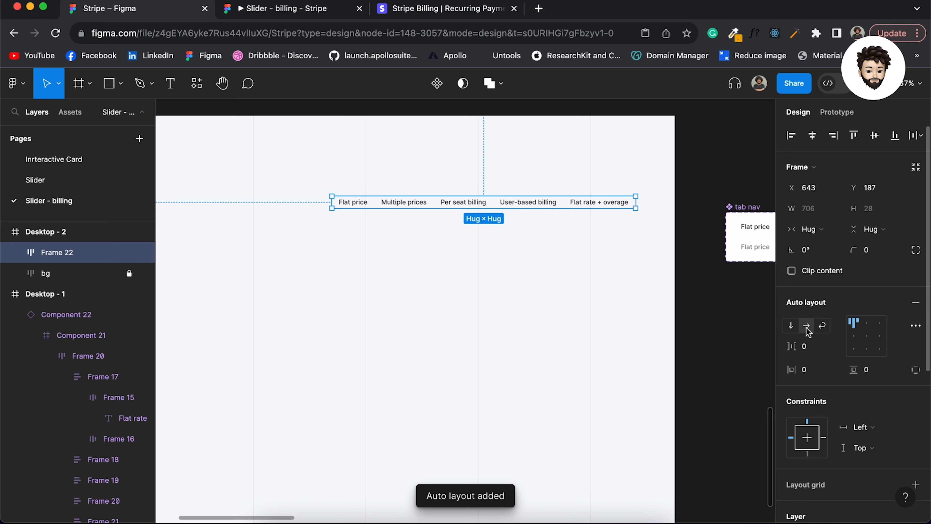
Step: Set the tab row's item spacing to 16 and move the row to X 475, Y 161 in Desktop - 2
{"action": "left_click_drag", "start_coordinate": [525, 206], "coordinate": [439, 205]}
{"action": "left_click", "coordinate": [814, 349]}
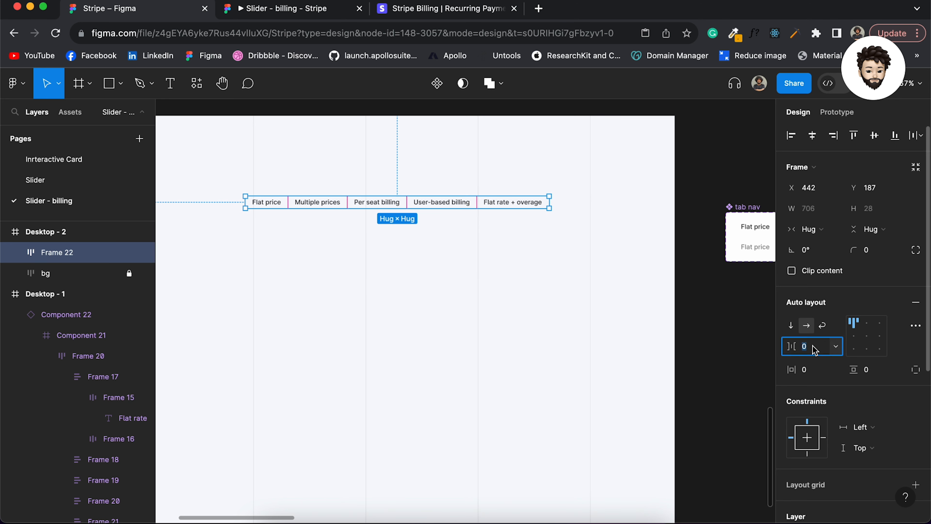
{"action": "type", "text": "16"}
{"action": "key", "text": "Return"}
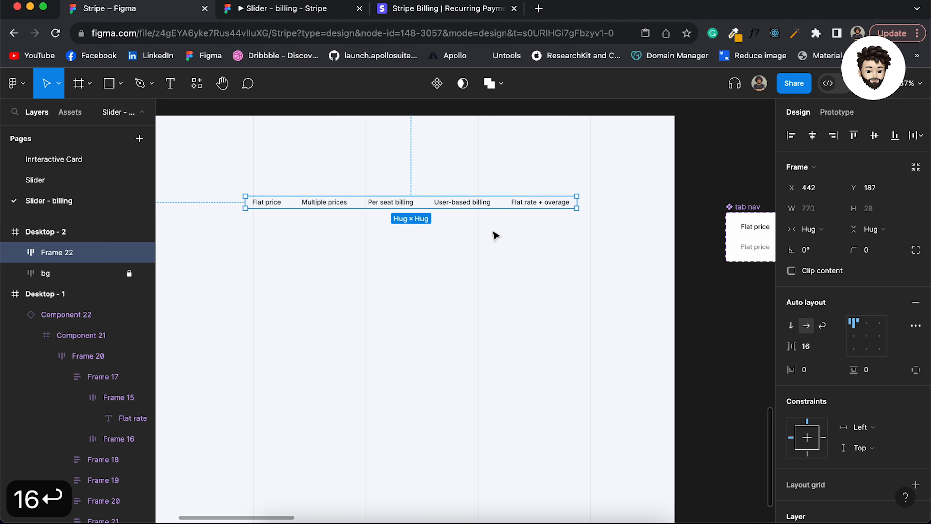
{"action": "left_click_drag", "start_coordinate": [466, 206], "coordinate": [478, 197]}
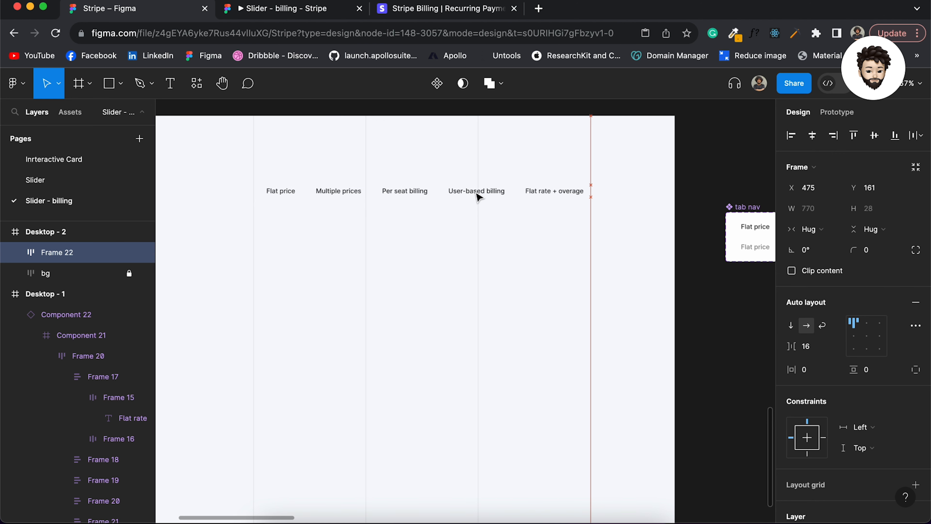
Step: Examine the tab row's spacing and its alignment with the background's vertical column lines
{"action": "scroll", "coordinate": [478, 197], "scroll_direction": "up", "scroll_amount": 5}
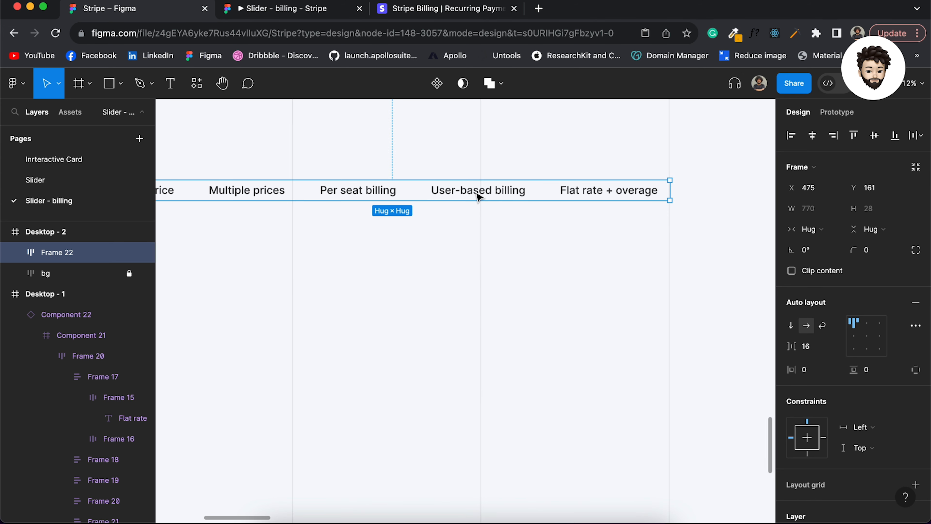
{"action": "scroll", "coordinate": [478, 197], "scroll_direction": "up", "scroll_amount": 2}
{"action": "scroll", "coordinate": [478, 195], "scroll_direction": "down", "scroll_amount": 10}
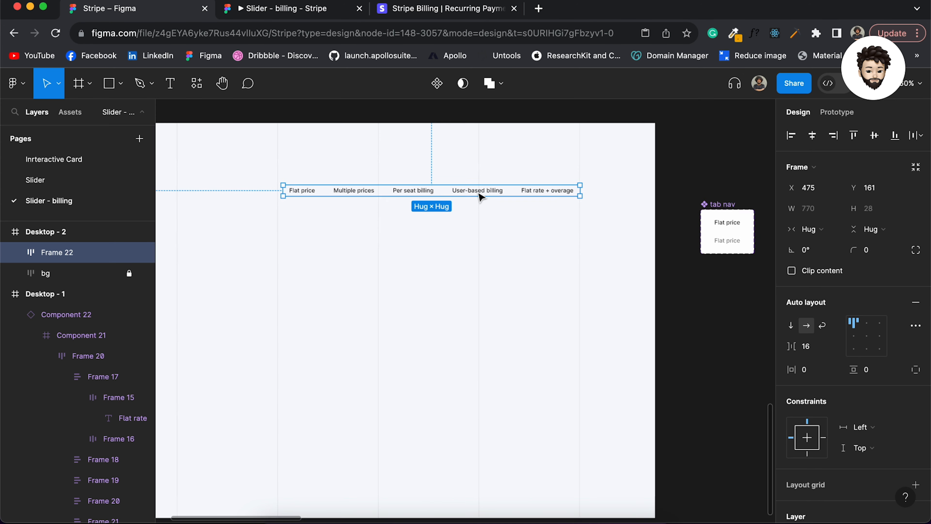
{"action": "scroll", "coordinate": [332, 221], "scroll_direction": "right", "scroll_amount": 3}
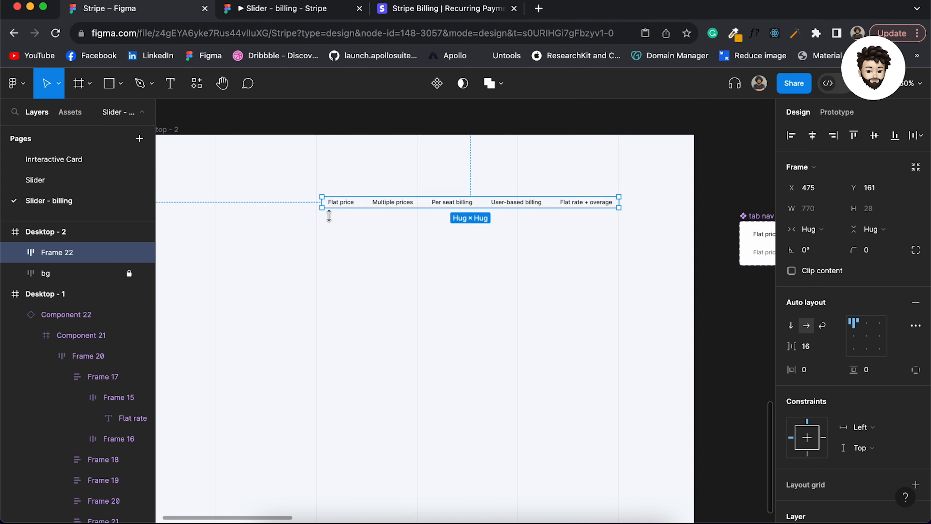
{"action": "scroll", "coordinate": [333, 221], "scroll_direction": "up", "scroll_amount": 5}
{"action": "scroll", "coordinate": [333, 221], "scroll_direction": "up", "scroll_amount": 1}
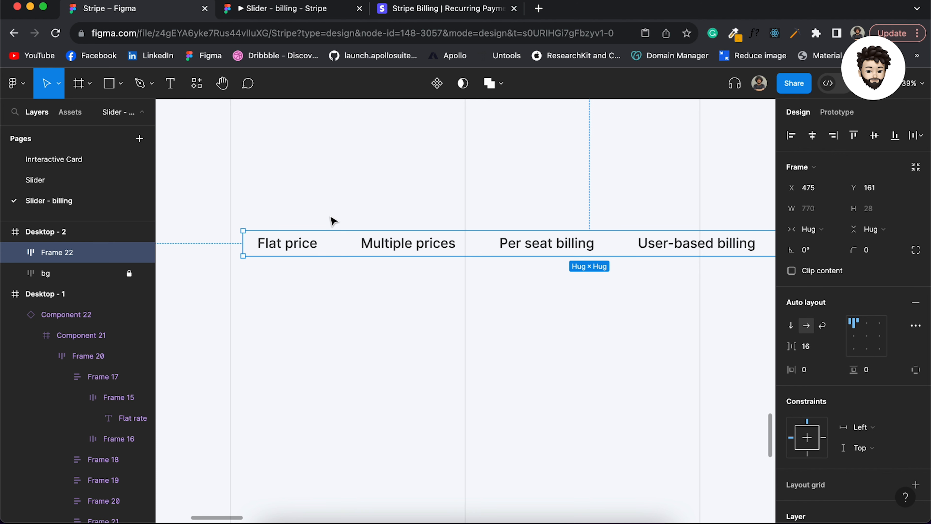
{"action": "scroll", "coordinate": [332, 221], "scroll_direction": "down", "scroll_amount": 5}
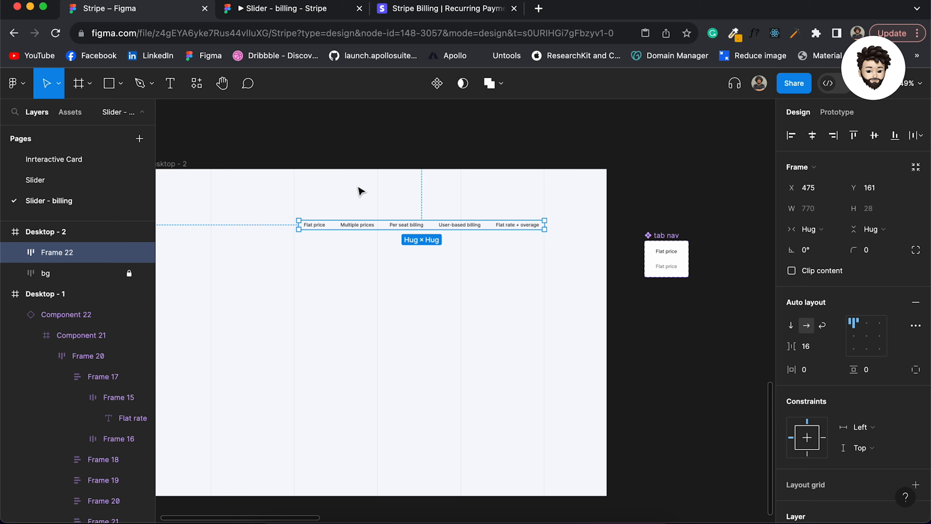
{"action": "scroll", "coordinate": [361, 191], "scroll_direction": "left", "scroll_amount": 2}
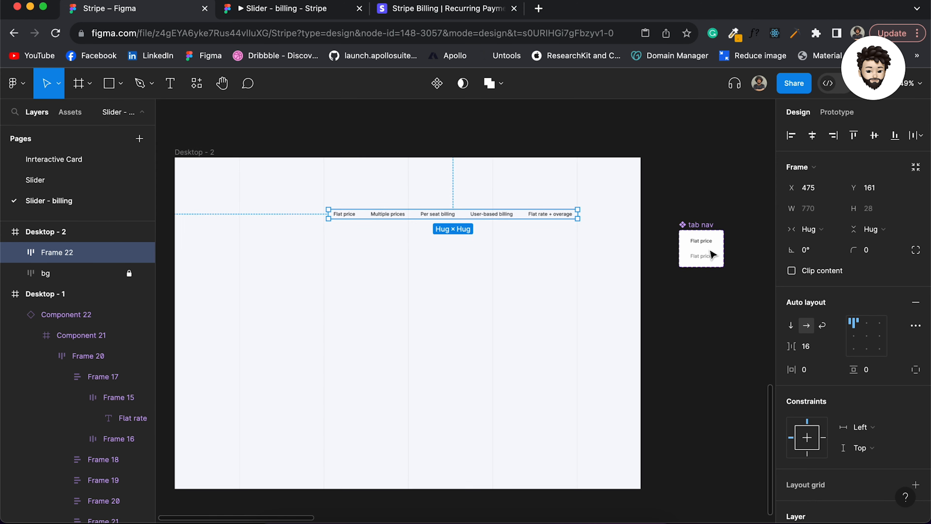
Step: Add a While hovering interaction to the tab nav component's default variant that changes it to the hovered variant
{"action": "scroll", "coordinate": [712, 254], "scroll_direction": "up", "scroll_amount": 5}
{"action": "scroll", "coordinate": [713, 254], "scroll_direction": "right", "scroll_amount": 2}
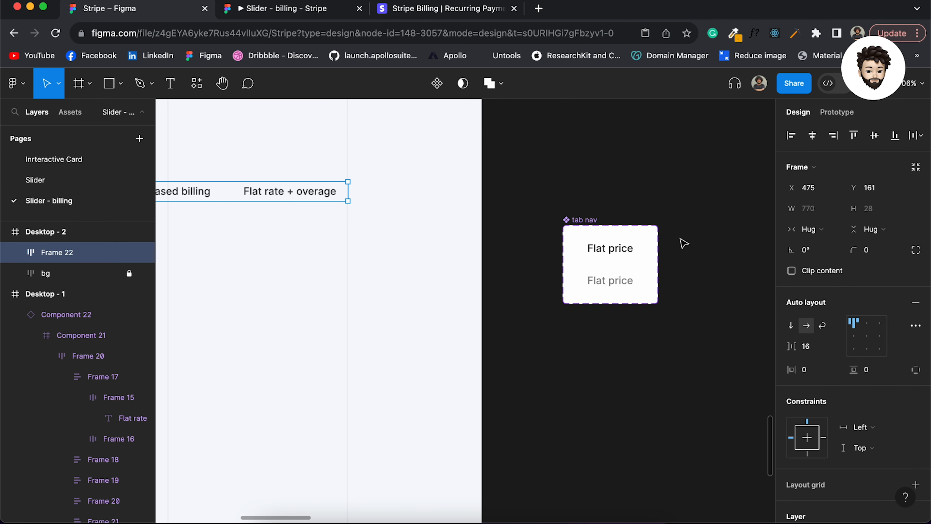
{"action": "left_click", "coordinate": [600, 254]}
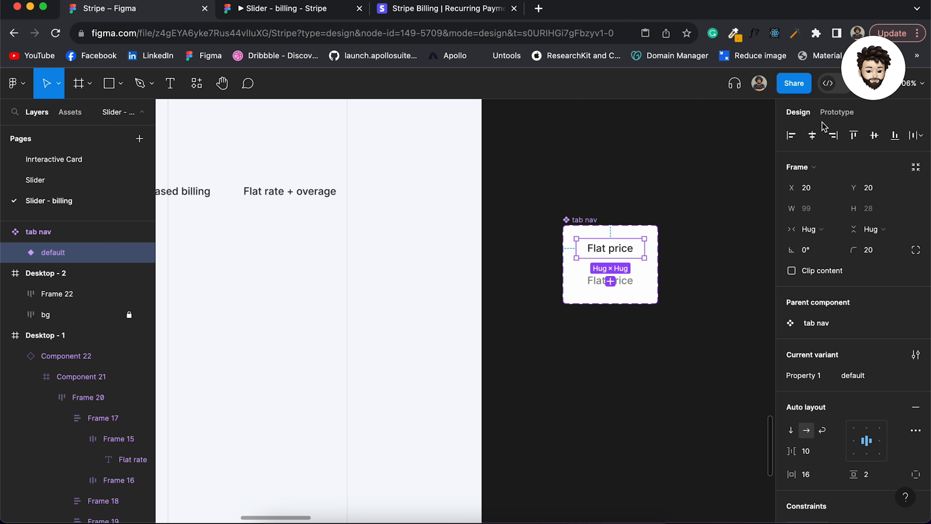
{"action": "left_click", "coordinate": [837, 114]}
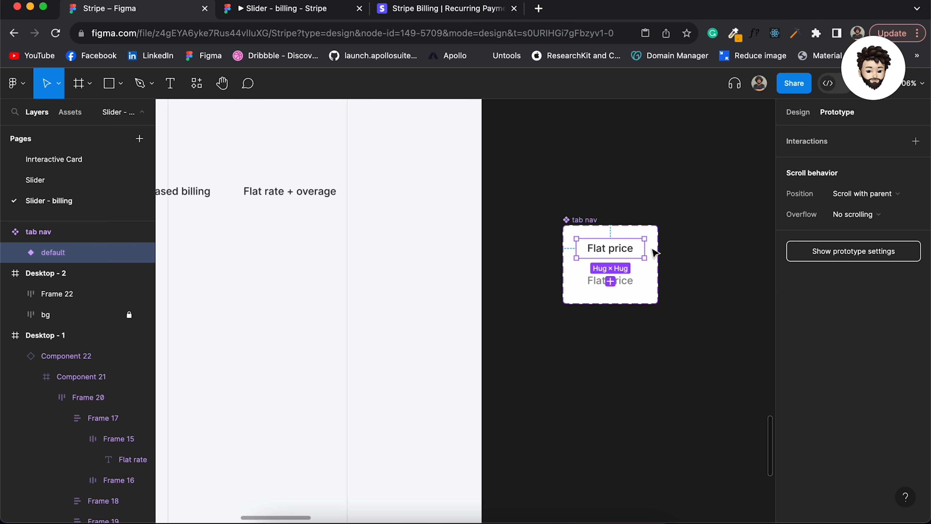
{"action": "left_click_drag", "start_coordinate": [645, 248], "coordinate": [628, 289]}
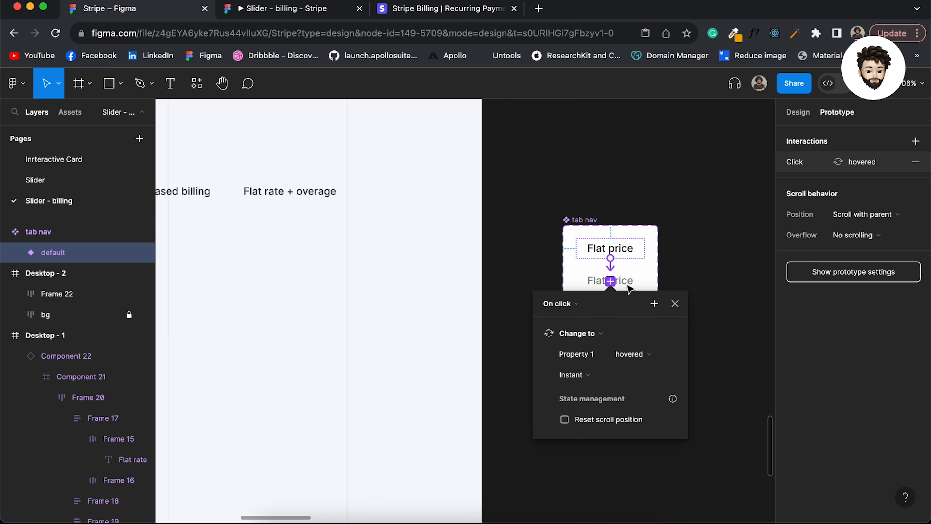
{"action": "left_click", "coordinate": [570, 304]}
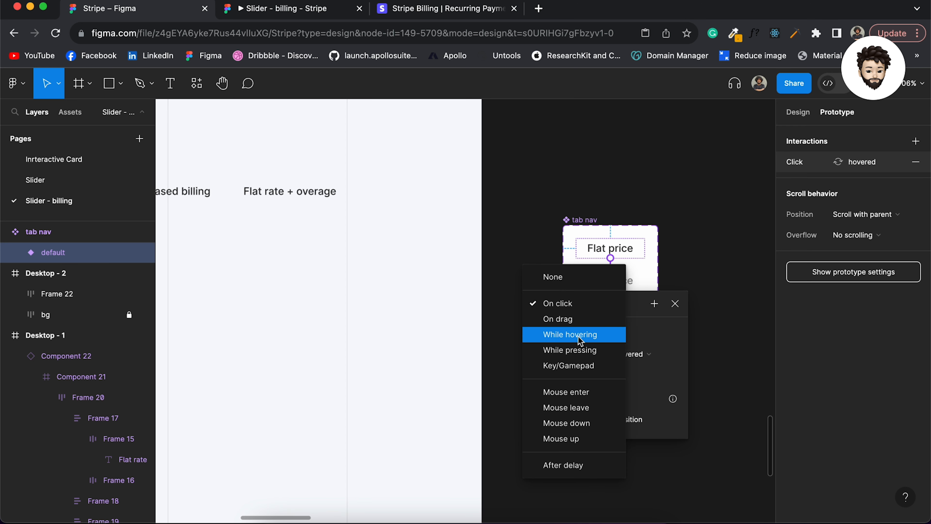
{"action": "left_click", "coordinate": [578, 335]}
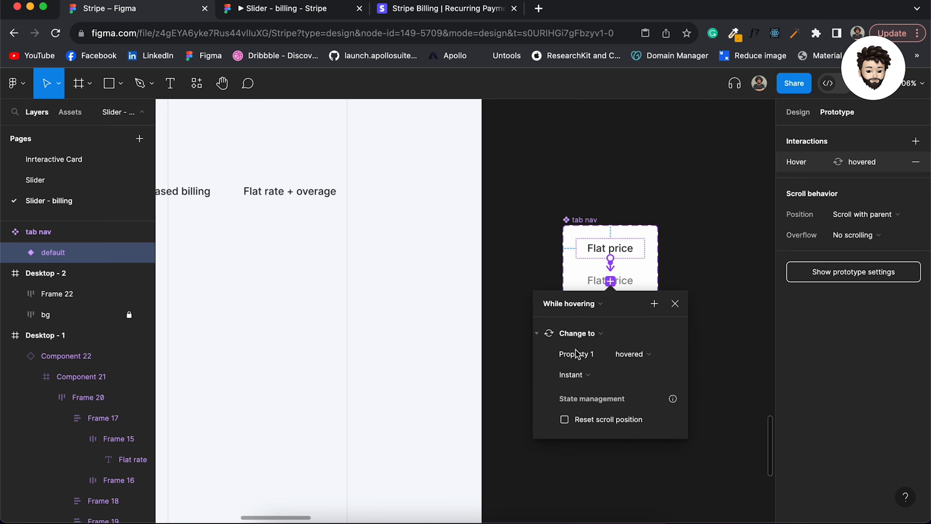
{"action": "left_click", "coordinate": [502, 303]}
Step: Preview Desktop - 2 in an enlarged inline preview, test the hover effect on the tabs, and close the preview
{"action": "key", "text": "shift+1"}
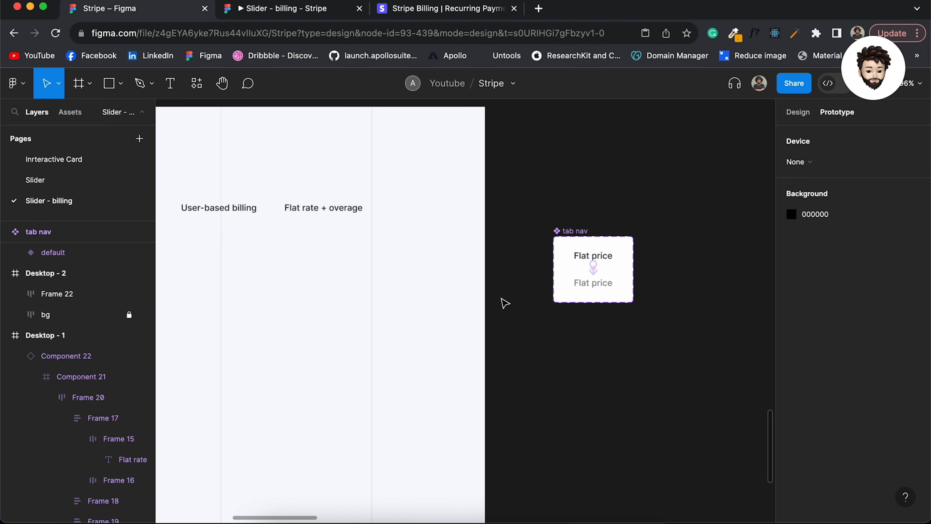
{"action": "left_click", "coordinate": [321, 209]}
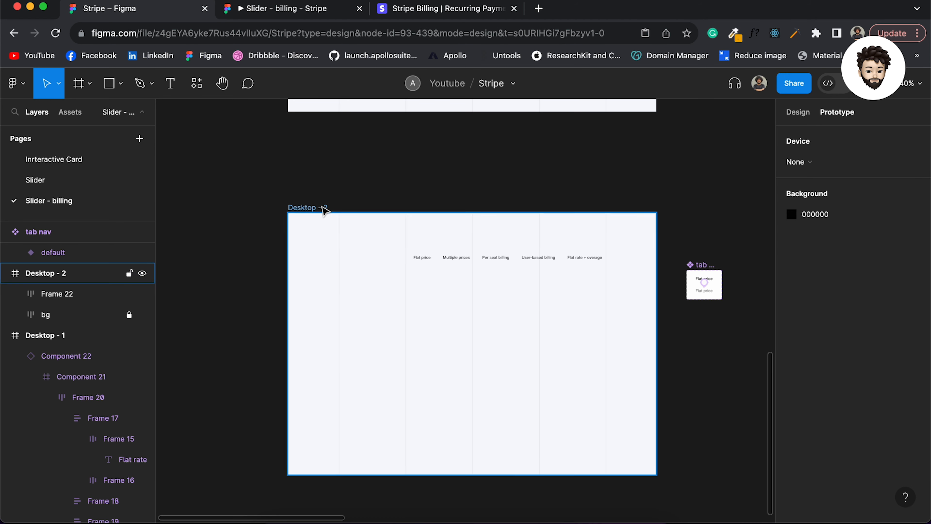
{"action": "key", "text": "shift+space"}
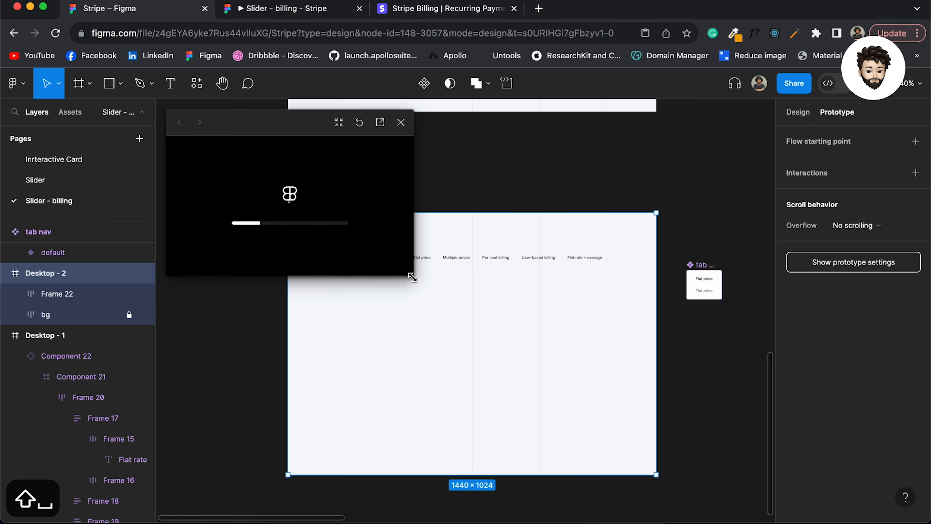
{"action": "left_click_drag", "start_coordinate": [413, 277], "coordinate": [683, 466]}
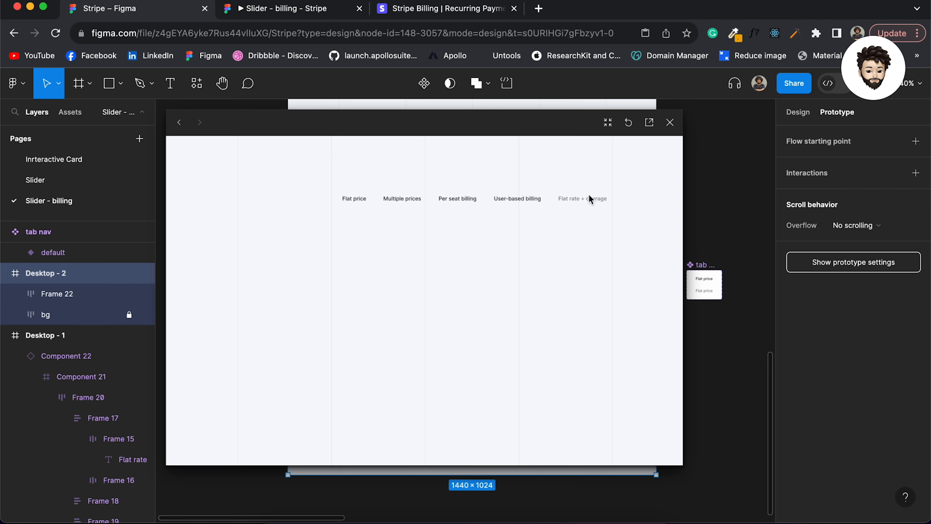
{"action": "left_click", "coordinate": [673, 123]}
{"action": "key", "text": "Escape"}
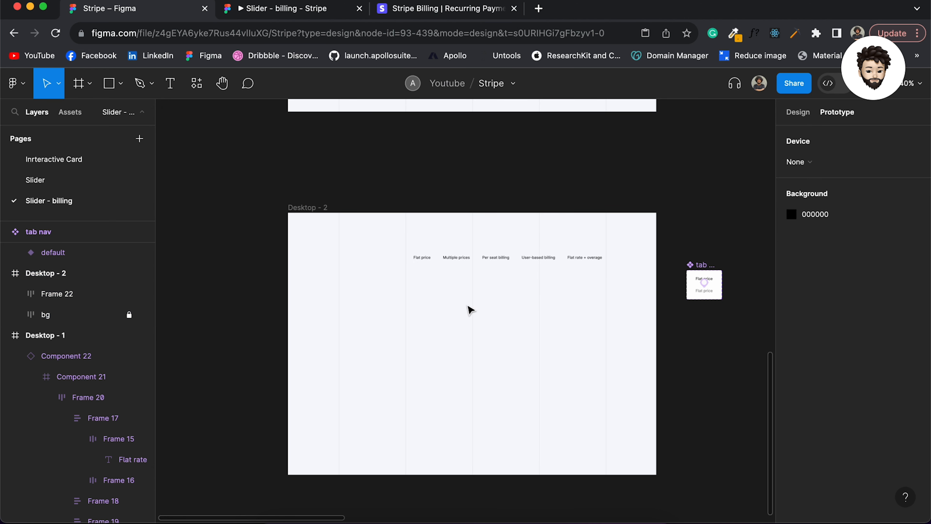
Step: Duplicate the "Flat price" tab in the tab row and turn on the EEA800 fill of the first copy
{"action": "scroll", "coordinate": [470, 308], "scroll_direction": "up", "scroll_amount": 5}
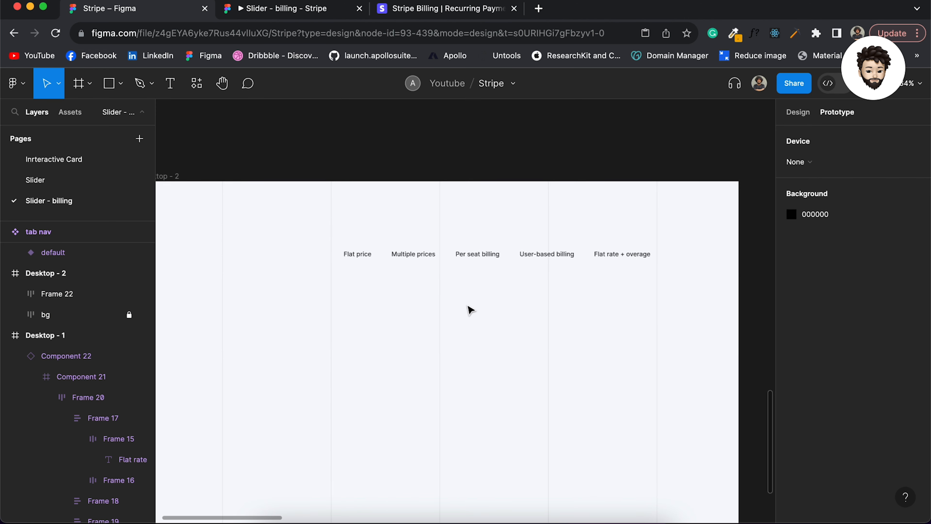
{"action": "left_click", "coordinate": [383, 257]}
{"action": "scroll", "coordinate": [383, 258], "scroll_direction": "up", "scroll_amount": 5}
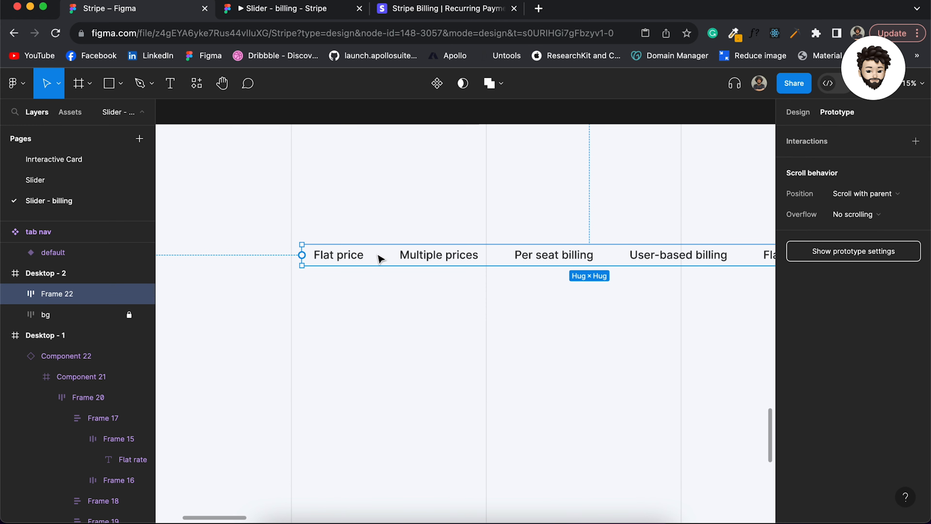
{"action": "left_click", "coordinate": [347, 257]}
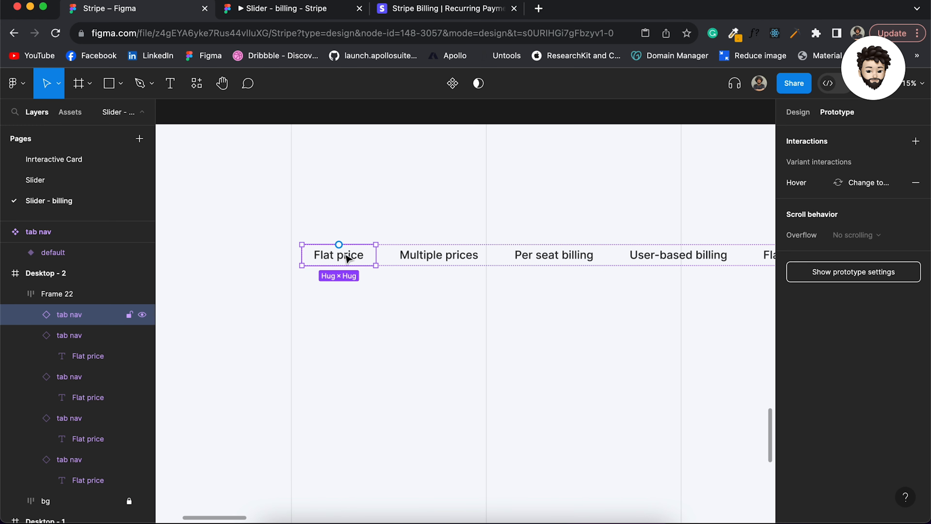
{"action": "key", "text": "super+d"}
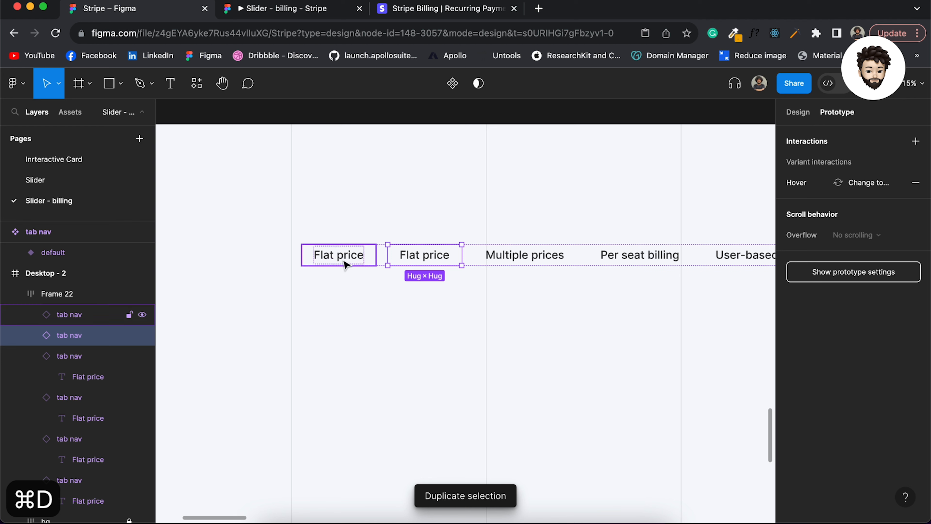
{"action": "left_click", "coordinate": [341, 259]}
{"action": "left_click", "coordinate": [799, 117]}
{"action": "scroll", "coordinate": [893, 366], "scroll_direction": "down", "scroll_amount": 5}
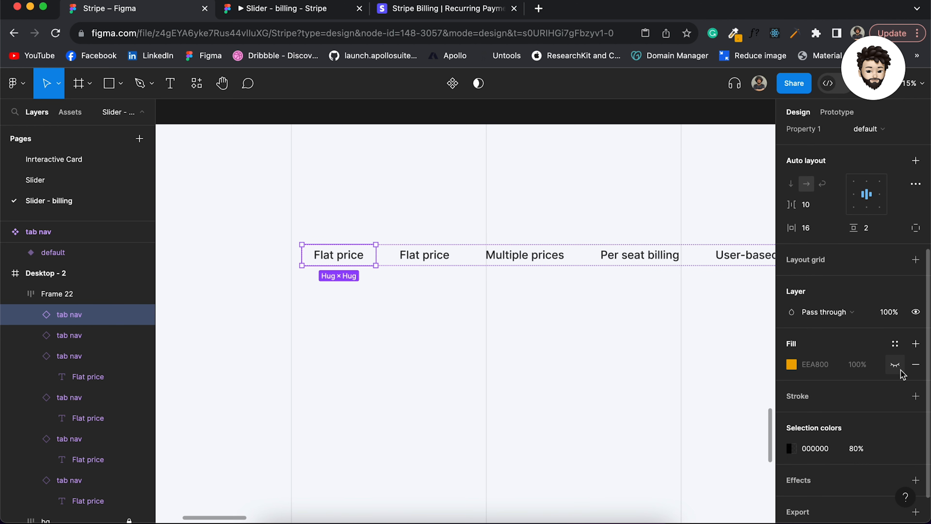
{"action": "left_click", "coordinate": [897, 368]}
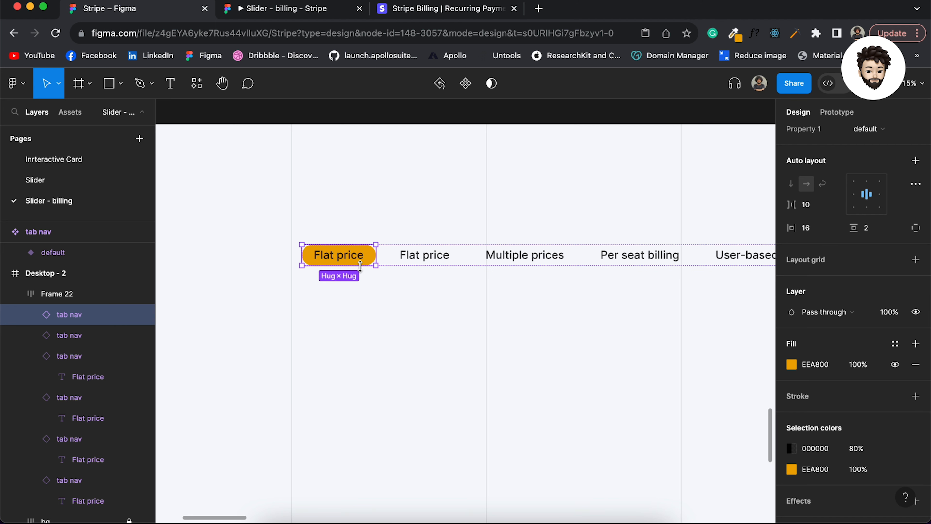
Step: Detach the orange-filled tab from its component and delete its "Flat price" text layer
{"action": "key", "text": "Return"}
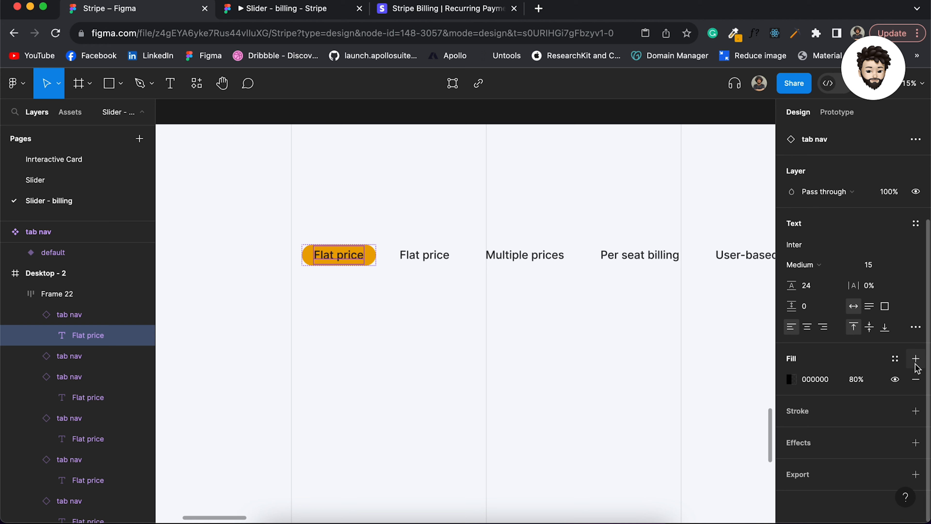
{"action": "left_click", "coordinate": [917, 192]}
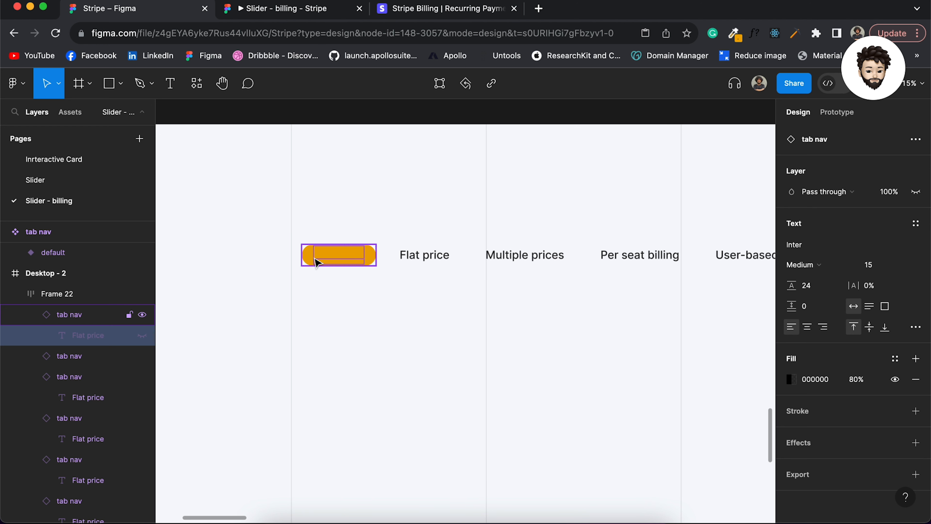
{"action": "key", "text": "BackSpace"}
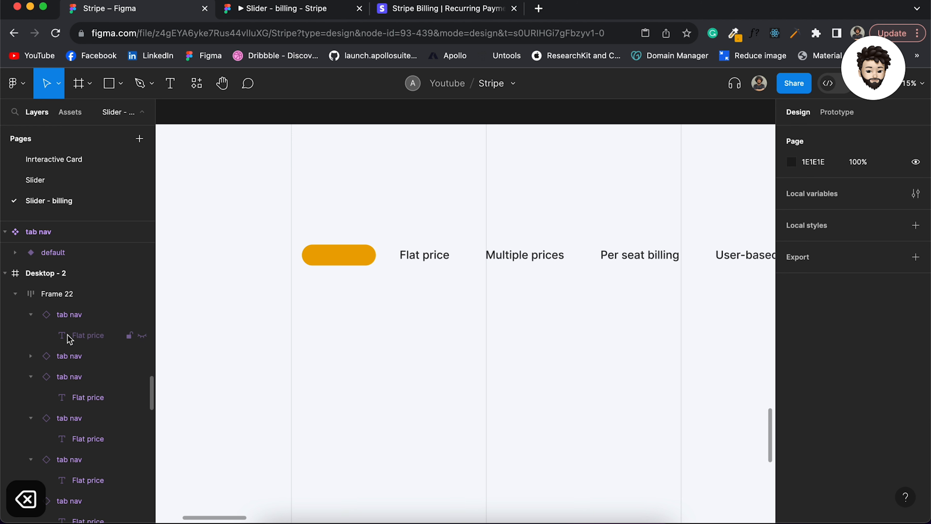
{"action": "left_click", "coordinate": [69, 317]}
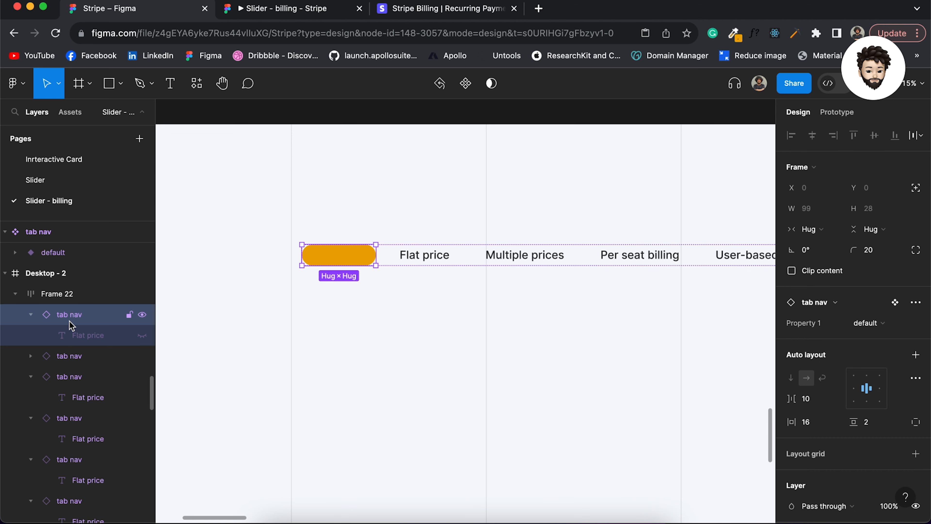
{"action": "key", "text": "alt"}
{"action": "key", "text": "alt+super+b"}
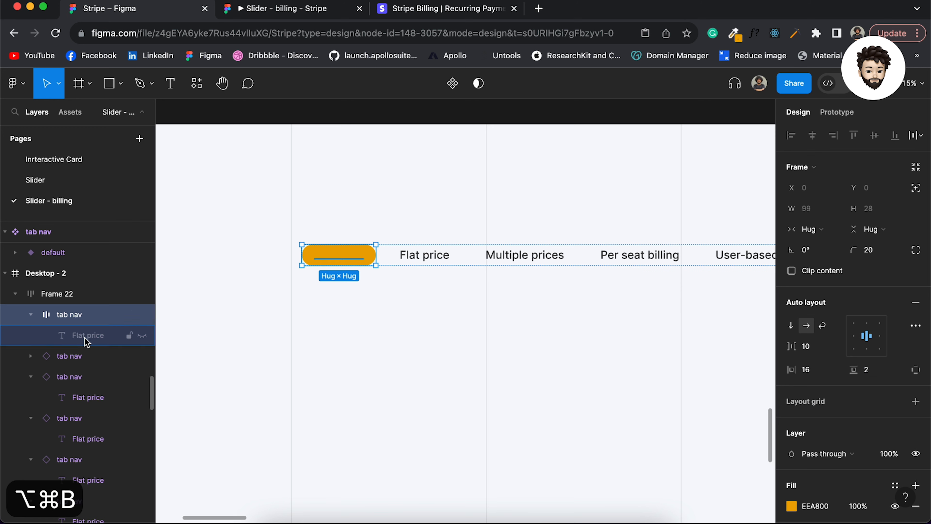
{"action": "left_click", "coordinate": [86, 339]}
{"action": "key", "text": "BackSpace"}
Step: Rename the emptied orange pill layer as "active bg"
{"action": "left_click", "coordinate": [84, 318]}
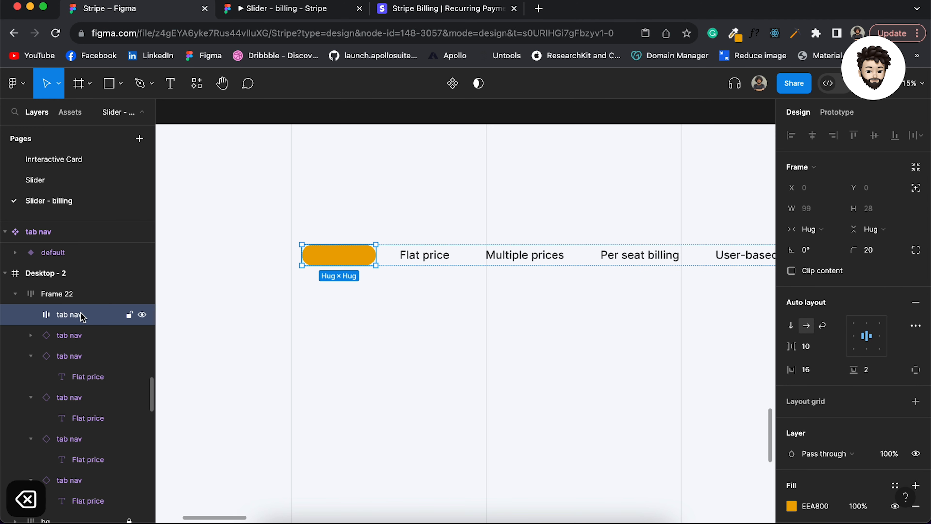
{"action": "key", "text": "super+r"}
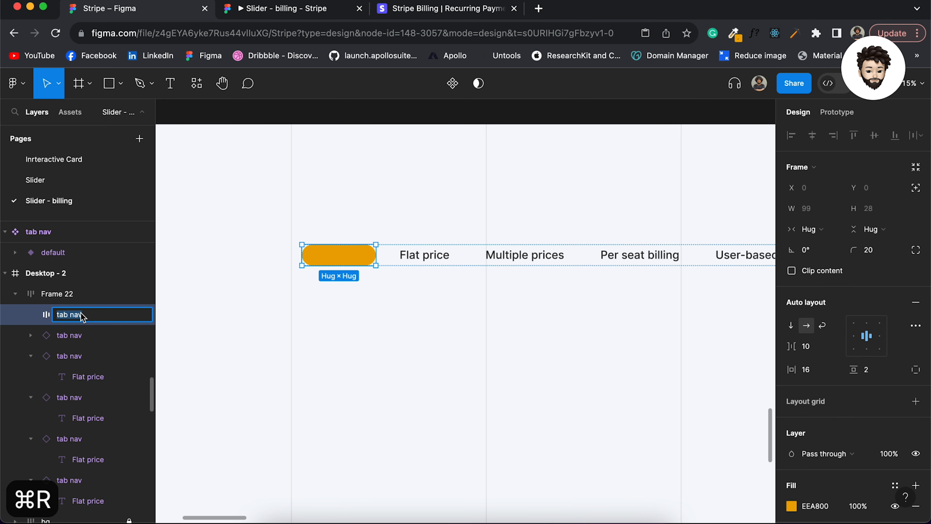
{"action": "type", "text": "active bg"}
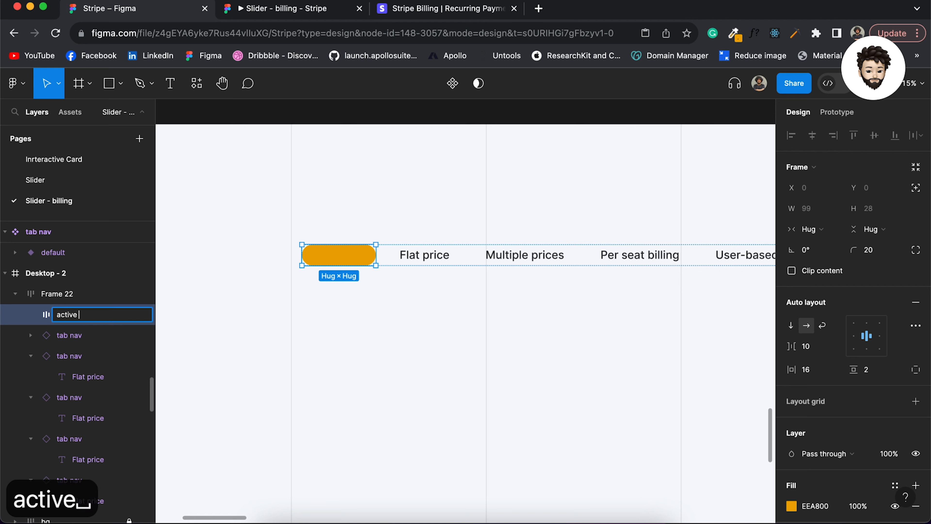
{"action": "key", "text": "Return"}
{"action": "left_click_drag", "start_coordinate": [322, 244], "coordinate": [686, 199]}
{"action": "key", "text": "super+z"}
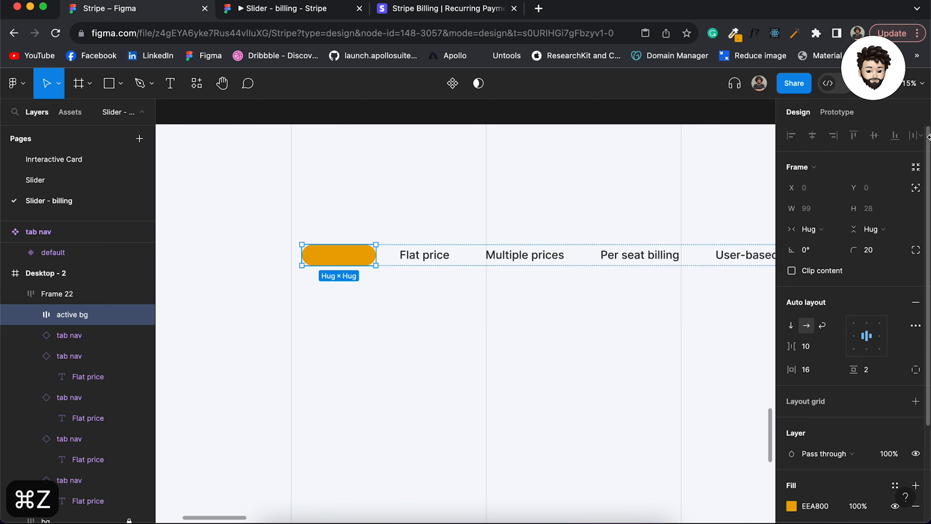
Step: Give active bg an absolute position within the tab row's auto layout and send it behind the tabs
{"action": "left_click", "coordinate": [916, 190]}
{"action": "key", "text": "super+bracketleft"}
{"action": "key", "text": "super+bracketleft"}
{"action": "key", "text": "super+bracketleft"}
{"action": "key", "text": "super+bracketleft"}
{"action": "key", "text": "super+bracketleft"}
{"action": "key", "text": "super+bracketleft"}
{"action": "key", "text": "super+bracketleft"}
{"action": "key", "text": "super+bracketleft"}
{"action": "key", "text": "super+bracketleft"}
{"action": "key", "text": "super+bracketleft"}
{"action": "key", "text": "super+bracketleft"}
{"action": "key", "text": "super+bracketleft"}
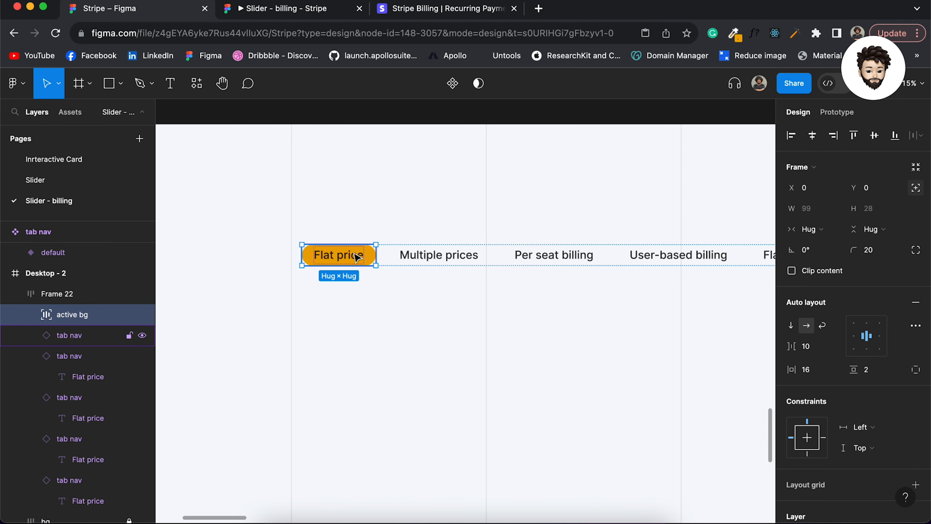
Step: Detach the "Flat price" tab over the orange pill from the tab nav component
{"action": "scroll", "coordinate": [352, 260], "scroll_direction": "up", "scroll_amount": 5}
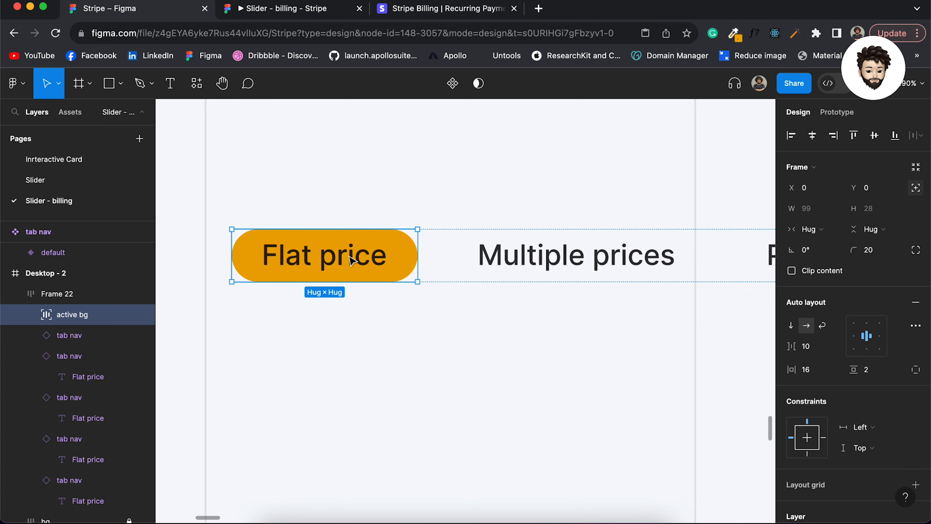
{"action": "left_click", "coordinate": [352, 265]}
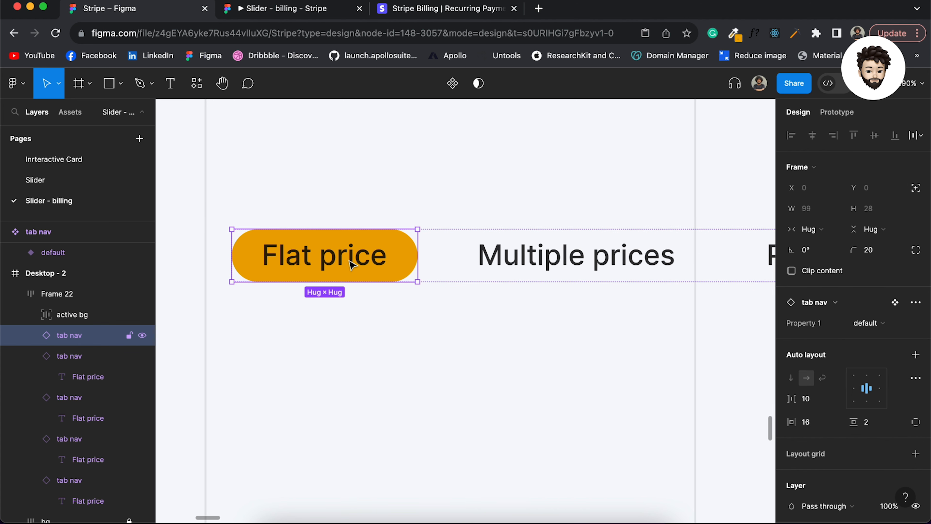
{"action": "scroll", "coordinate": [351, 265], "scroll_direction": "down", "scroll_amount": 5}
{"action": "scroll", "coordinate": [352, 265], "scroll_direction": "up", "scroll_amount": 5}
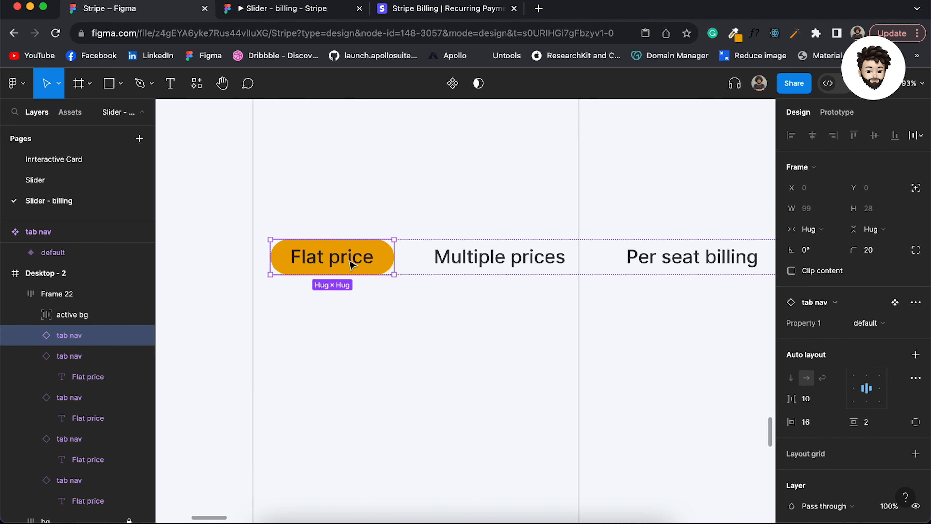
{"action": "scroll", "coordinate": [356, 265], "scroll_direction": "down", "scroll_amount": 1}
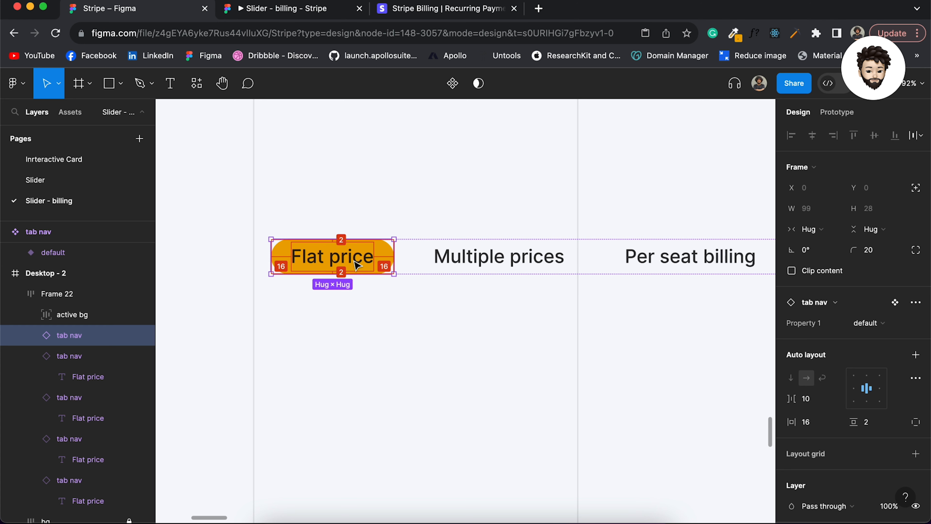
{"action": "key", "text": "alt+super+b"}
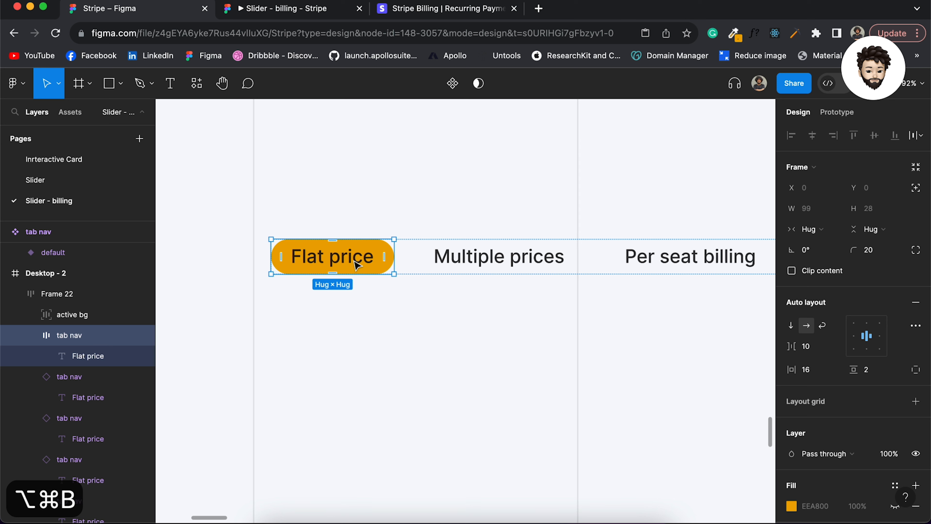
Step: Set the detached "Flat price" tab's text fill to FFFFFF at 100% opacity
{"action": "double_click", "coordinate": [348, 264]}
{"action": "scroll", "coordinate": [851, 430], "scroll_direction": "down", "scroll_amount": 2}
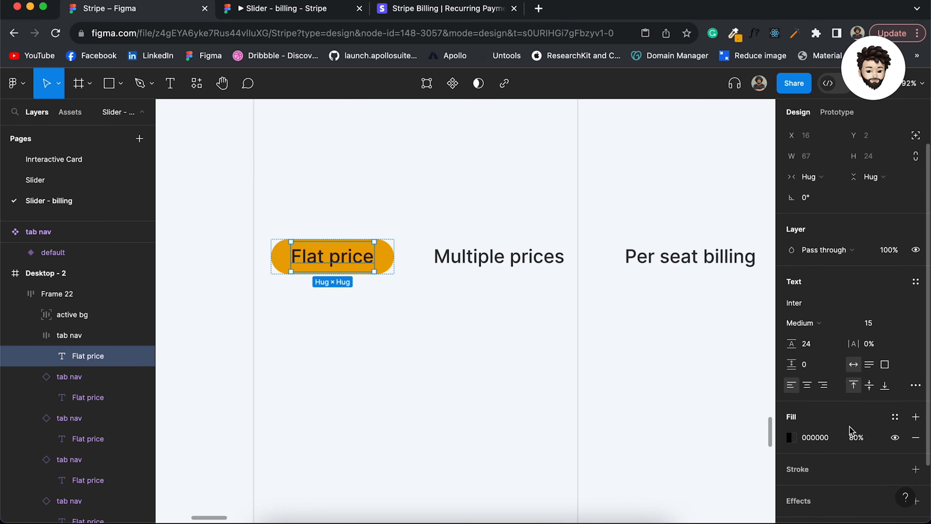
{"action": "left_click", "coordinate": [824, 435]}
{"action": "type", "text": "fff"}
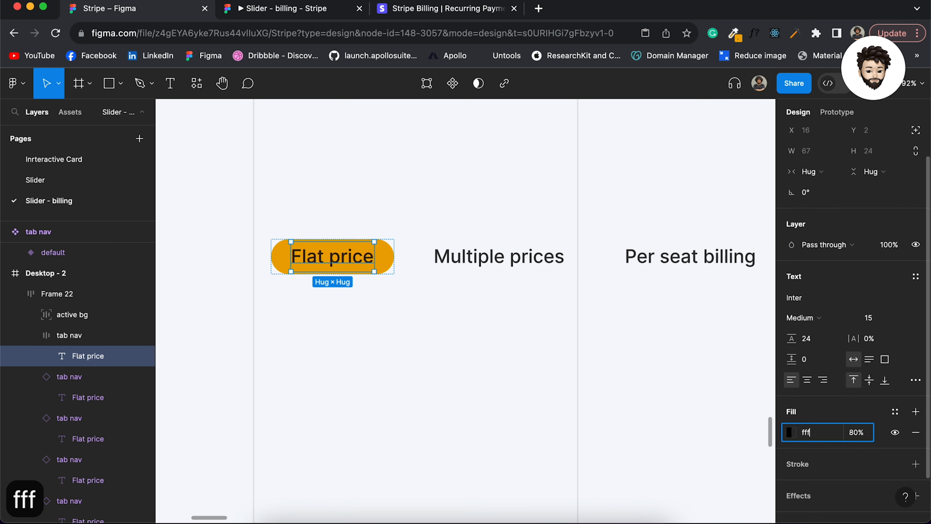
{"action": "key", "text": "Tab"}
{"action": "type", "text": "100"}
{"action": "key", "text": "Return"}
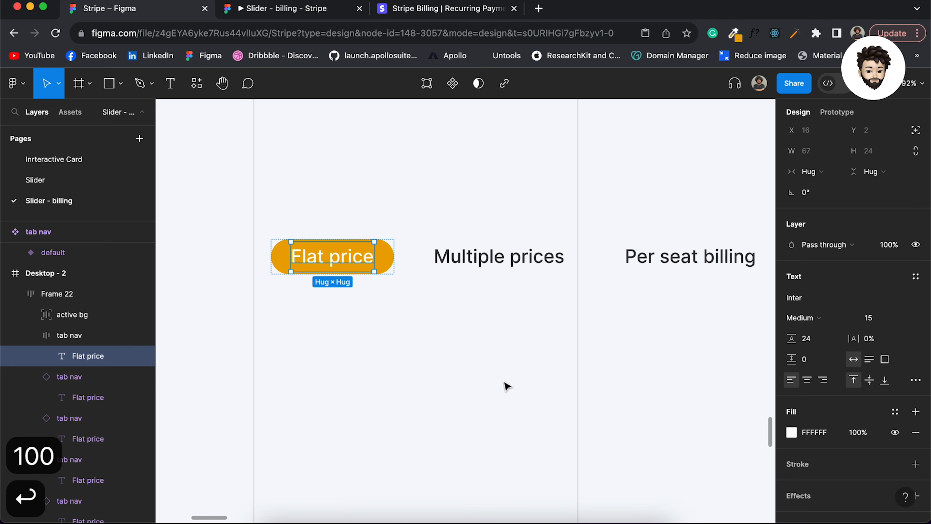
Step: Examine the "Flat price" tab over its orange active background within the Desktop - 2 tab row
{"action": "left_click", "coordinate": [505, 385]}
{"action": "scroll", "coordinate": [507, 386], "scroll_direction": "down", "scroll_amount": 3}
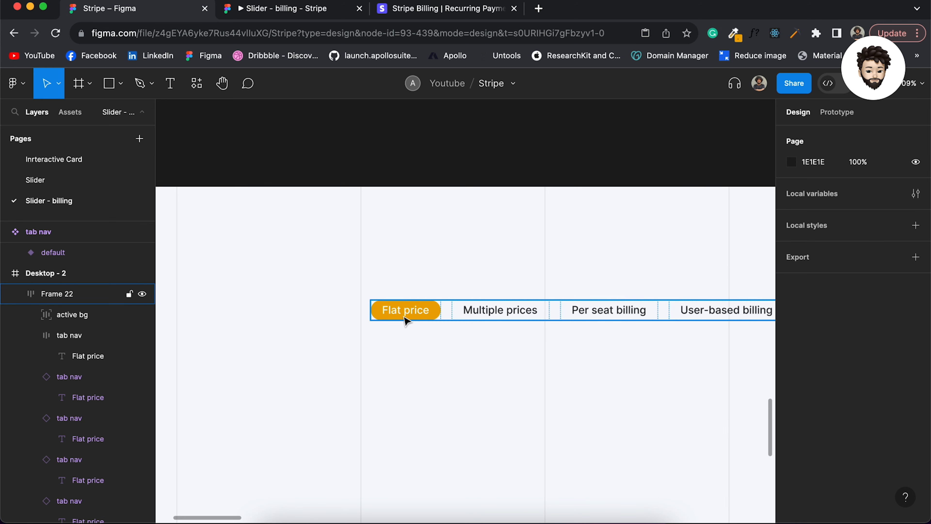
{"action": "scroll", "coordinate": [406, 320], "scroll_direction": "up", "scroll_amount": 4}
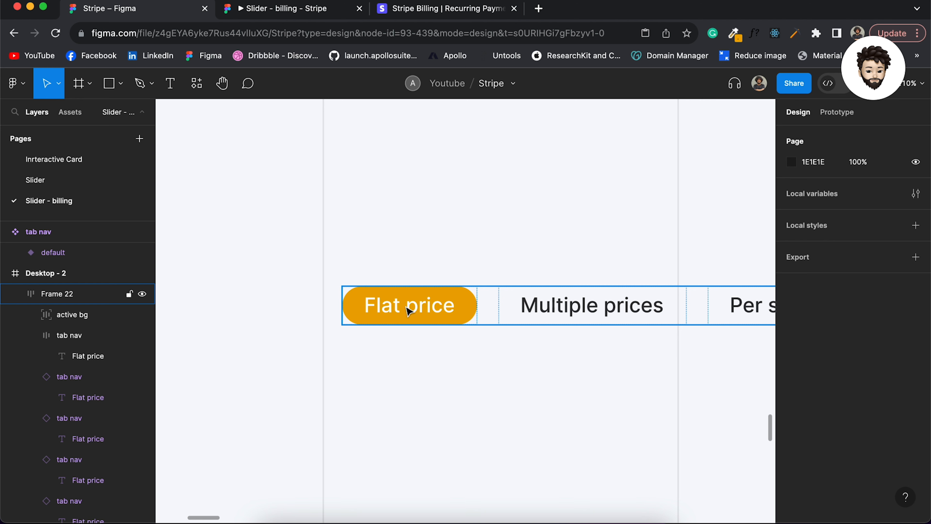
{"action": "scroll", "coordinate": [392, 311], "scroll_direction": "down", "scroll_amount": 5}
{"action": "scroll", "coordinate": [393, 311], "scroll_direction": "right", "scroll_amount": 5}
{"action": "scroll", "coordinate": [392, 311], "scroll_direction": "left", "scroll_amount": 5}
{"action": "scroll", "coordinate": [392, 311], "scroll_direction": "up", "scroll_amount": 5}
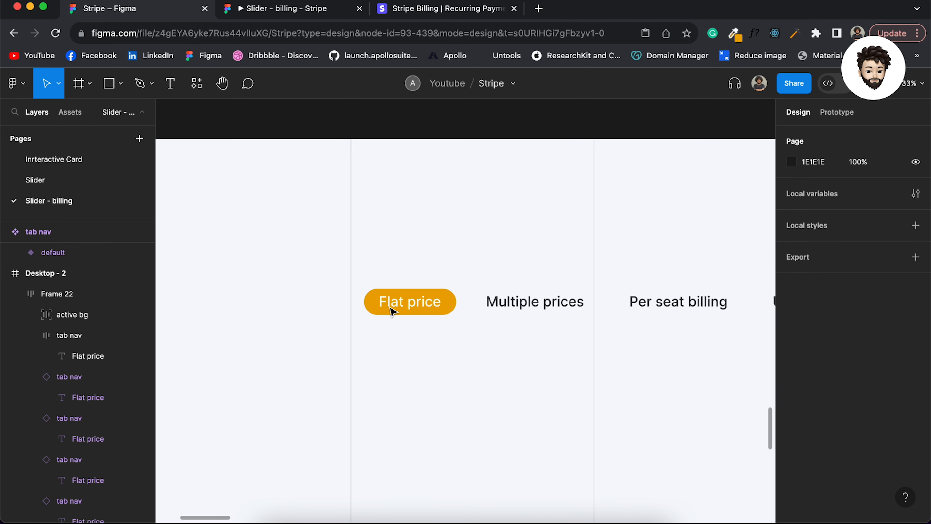
{"action": "left_click", "coordinate": [454, 295]}
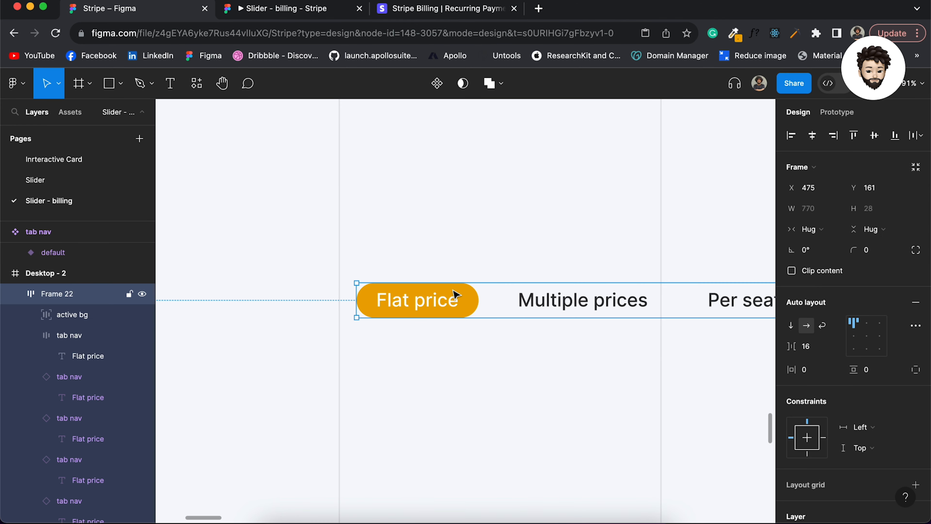
{"action": "left_click", "coordinate": [456, 297]}
{"action": "scroll", "coordinate": [433, 247], "scroll_direction": "down", "scroll_amount": 8}
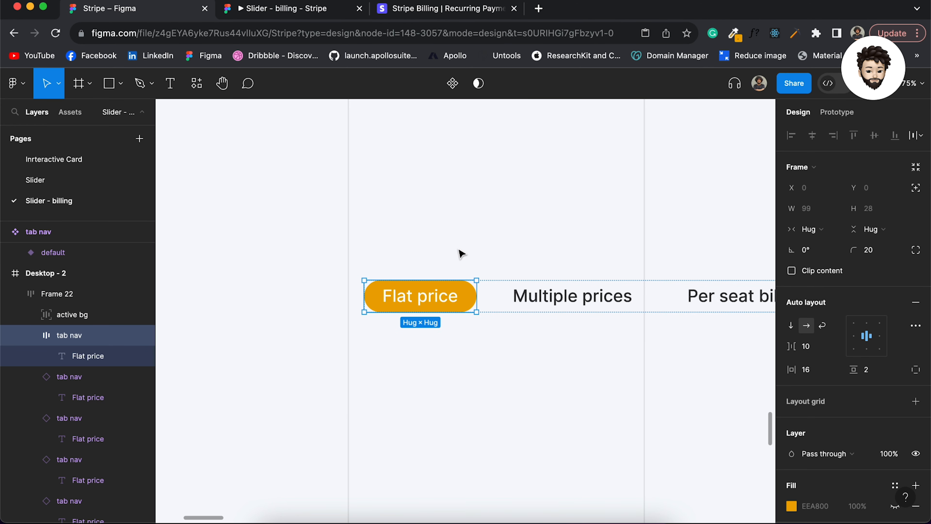
{"action": "scroll", "coordinate": [482, 258], "scroll_direction": "down", "scroll_amount": 3}
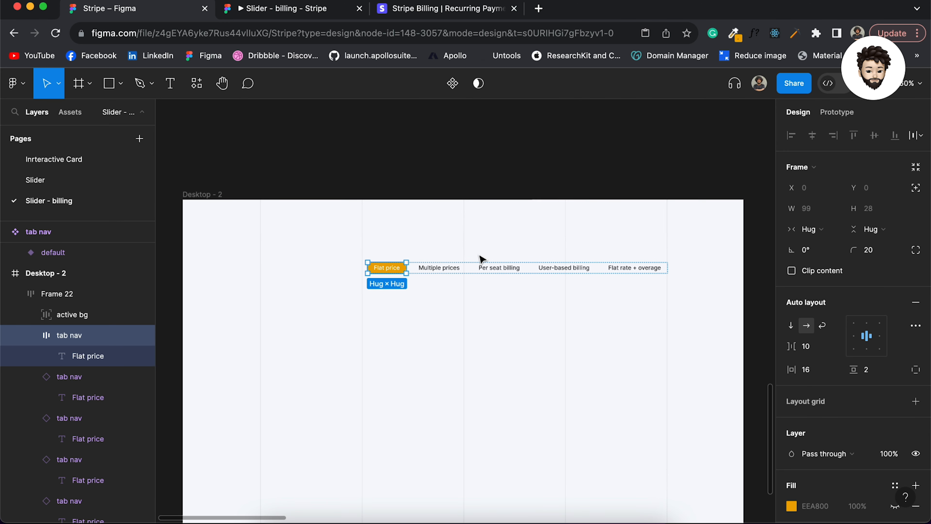
{"action": "left_click", "coordinate": [429, 321]}
{"action": "left_click", "coordinate": [460, 271]}
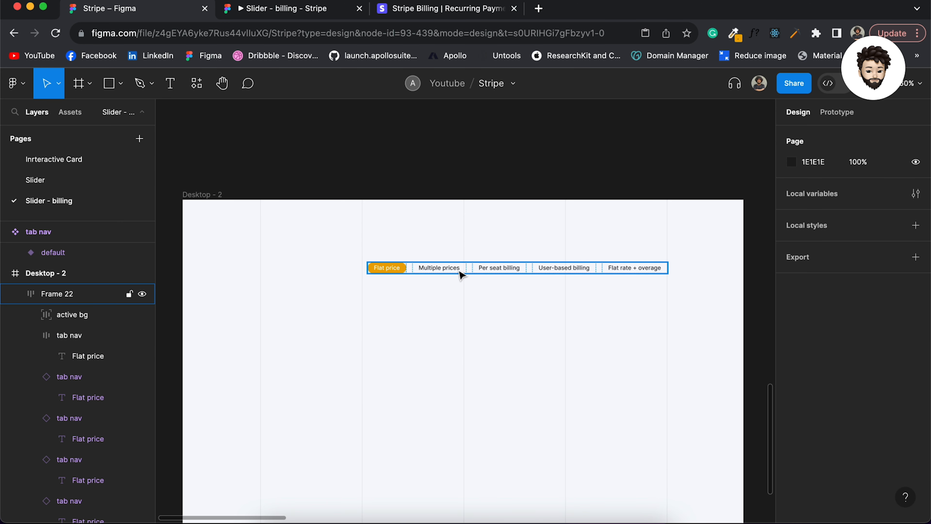
Step: Compare the finished Desktop - 1 slider with the flat rate section on Stripe's billing page in the browser
{"action": "scroll", "coordinate": [460, 275], "scroll_direction": "down", "scroll_amount": 3}
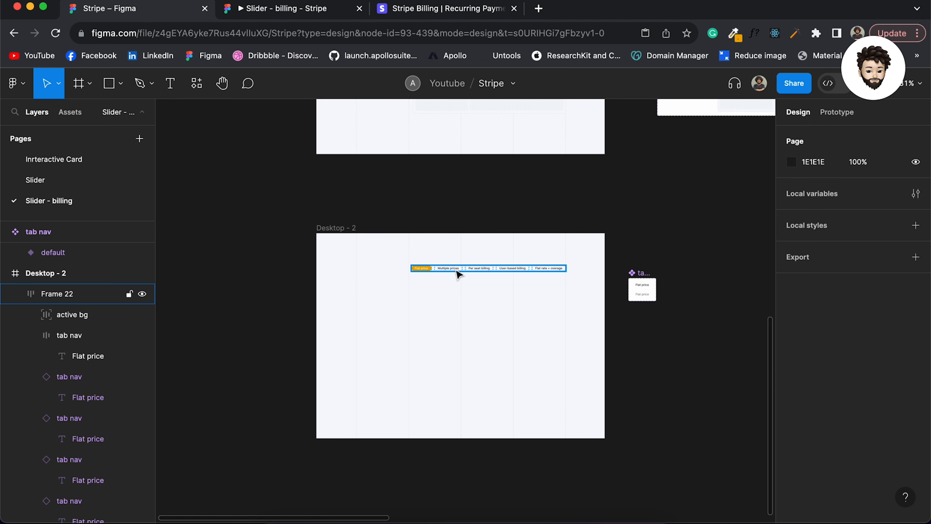
{"action": "scroll", "coordinate": [458, 273], "scroll_direction": "up", "scroll_amount": 5}
{"action": "scroll", "coordinate": [458, 273], "scroll_direction": "down", "scroll_amount": 4}
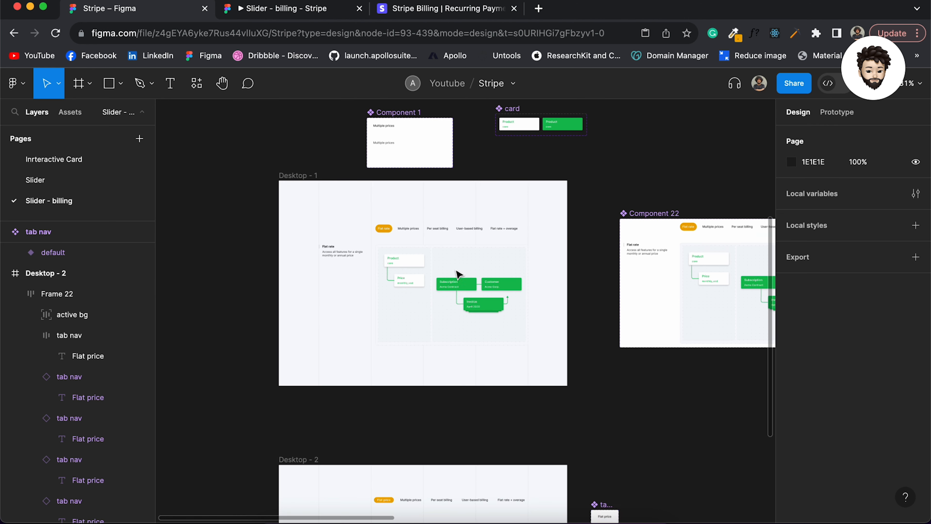
{"action": "left_click", "coordinate": [422, 10]}
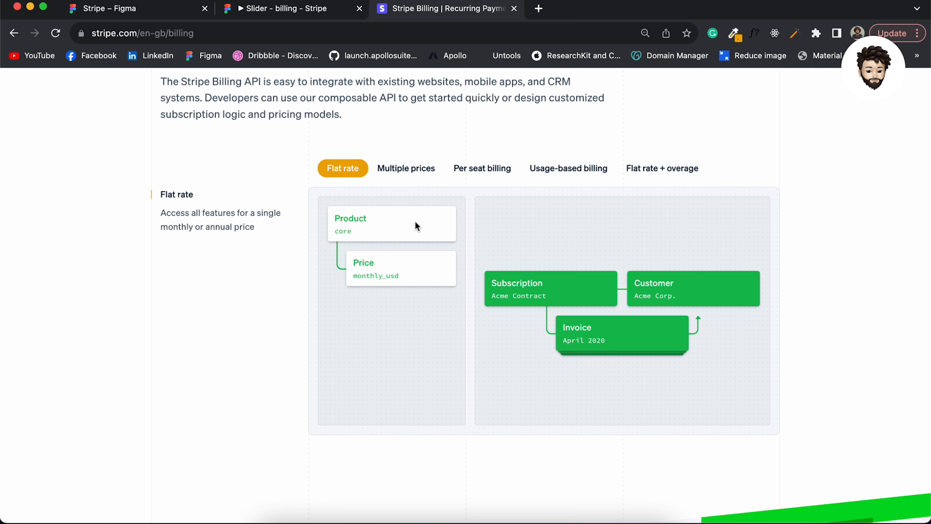
Step: Return to the Figma design file and add a "Flat price" text layer below and left of the Desktop - 2 tab row
{"action": "left_click", "coordinate": [125, 9]}
{"action": "scroll", "coordinate": [350, 396], "scroll_direction": "down", "scroll_amount": 3}
{"action": "scroll", "coordinate": [350, 396], "scroll_direction": "up", "scroll_amount": 5}
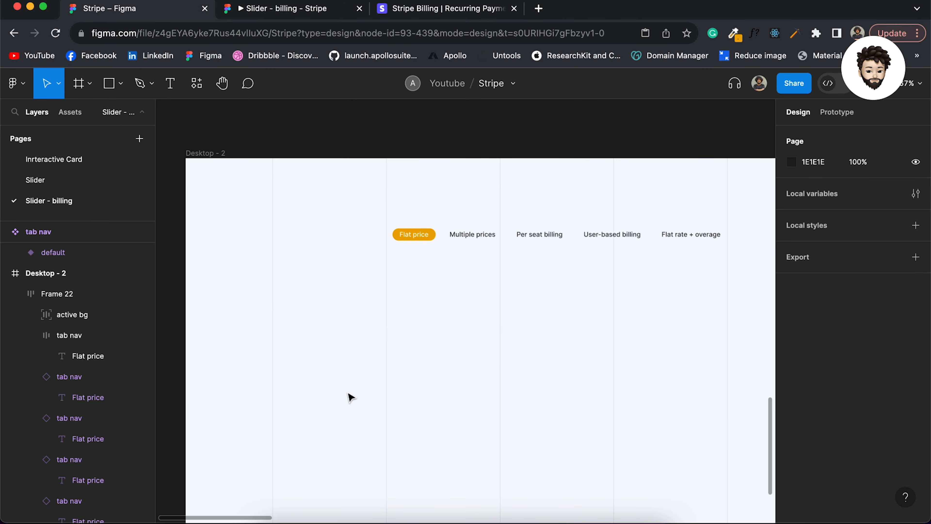
{"action": "key", "text": "t"}
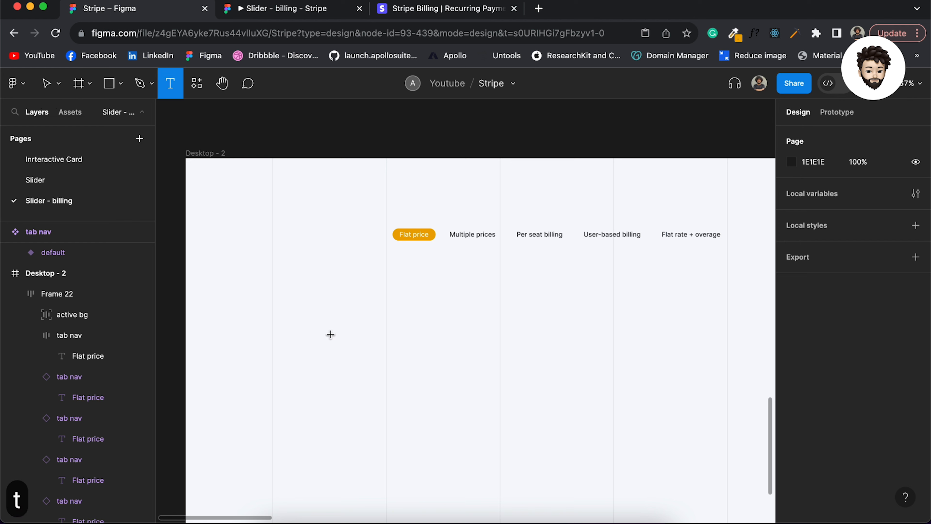
{"action": "left_click", "coordinate": [330, 334]}
{"action": "type", "text": "Flat"}
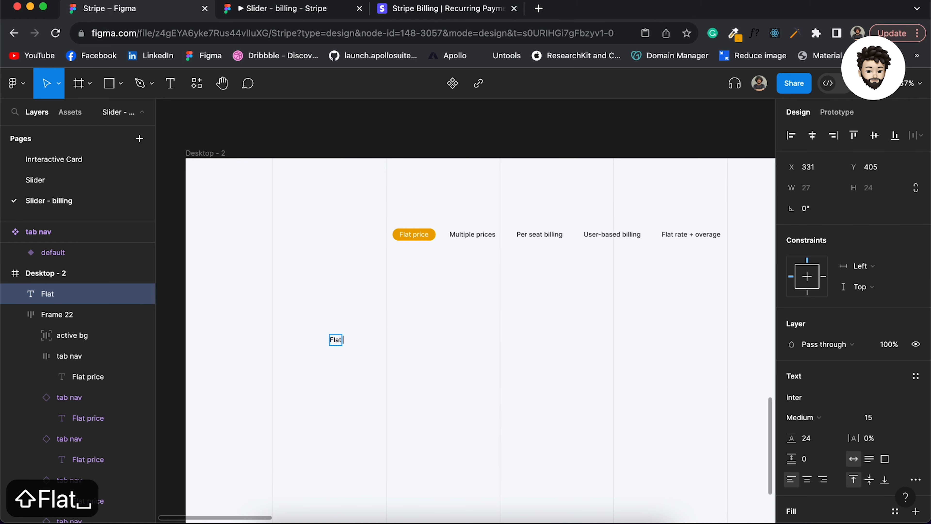
{"action": "type", "text": " price"}
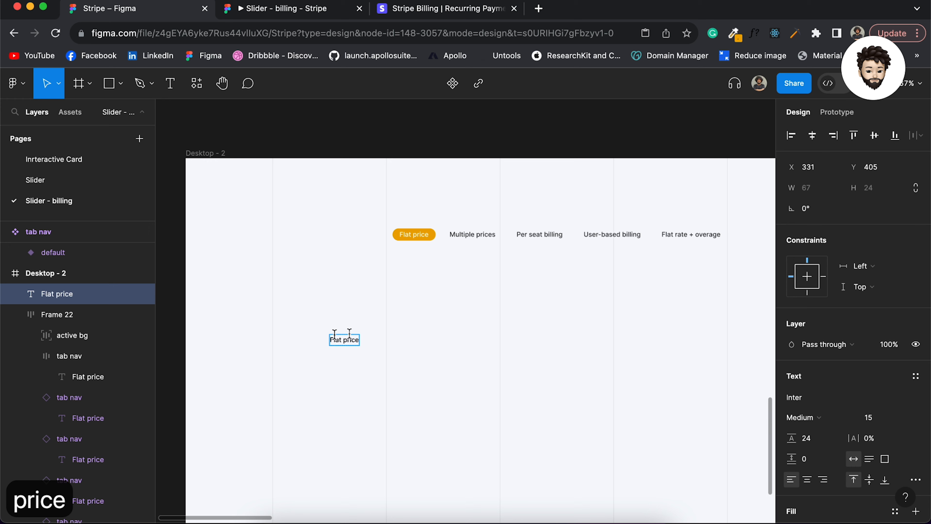
{"action": "key", "text": "Escape"}
Step: Set the new "Flat price" text's font weight to Semi Bold
{"action": "scroll", "coordinate": [368, 381], "scroll_direction": "up", "scroll_amount": 3}
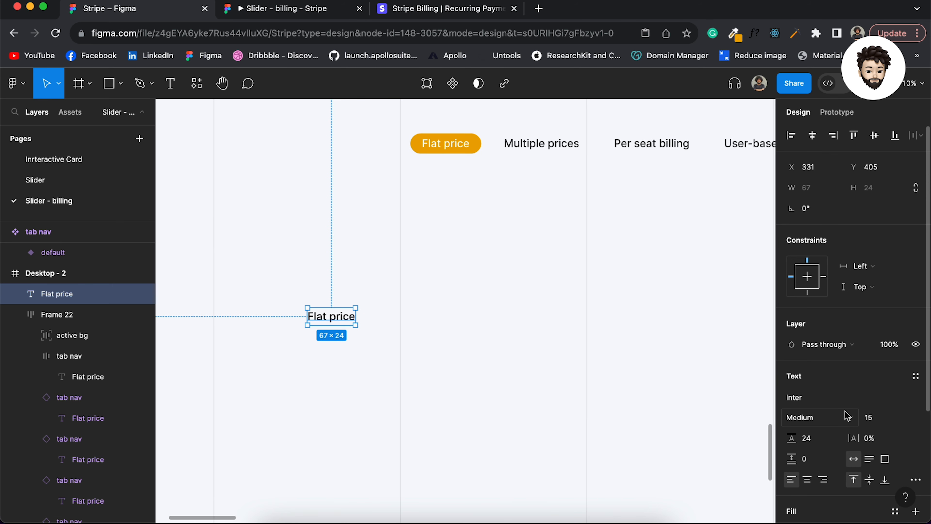
{"action": "left_click", "coordinate": [828, 420]}
{"action": "left_click", "coordinate": [825, 434]}
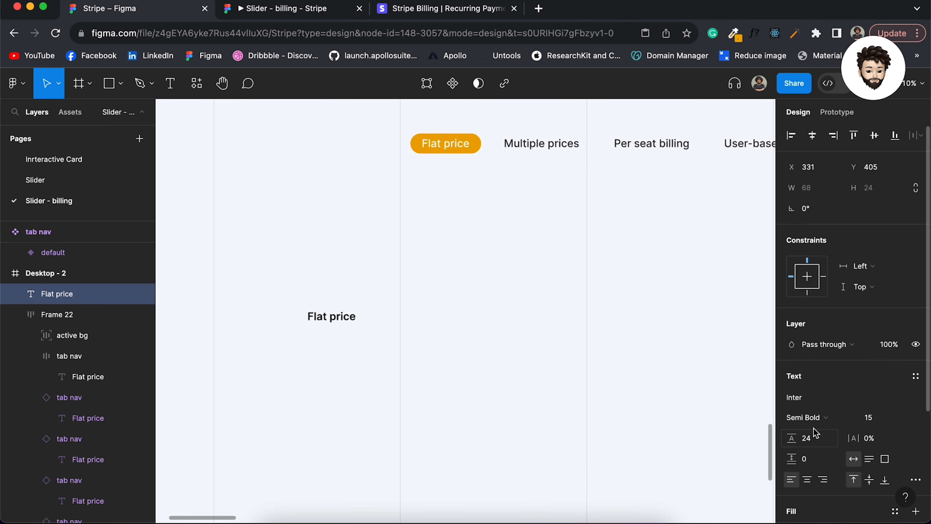
Step: Wrap the "Flat price" text in an auto layout frame and name the frame "title"
{"action": "scroll", "coordinate": [348, 366], "scroll_direction": "down", "scroll_amount": 2}
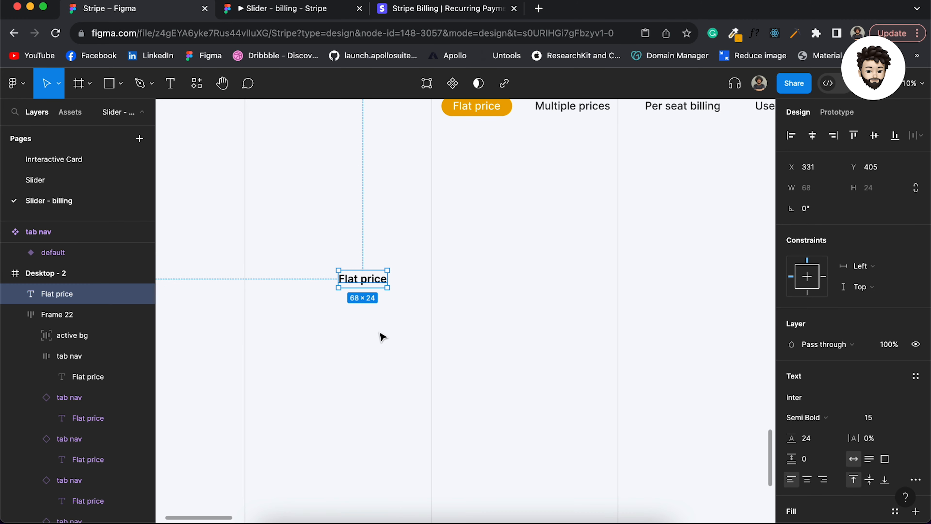
{"action": "key", "text": "shift+a"}
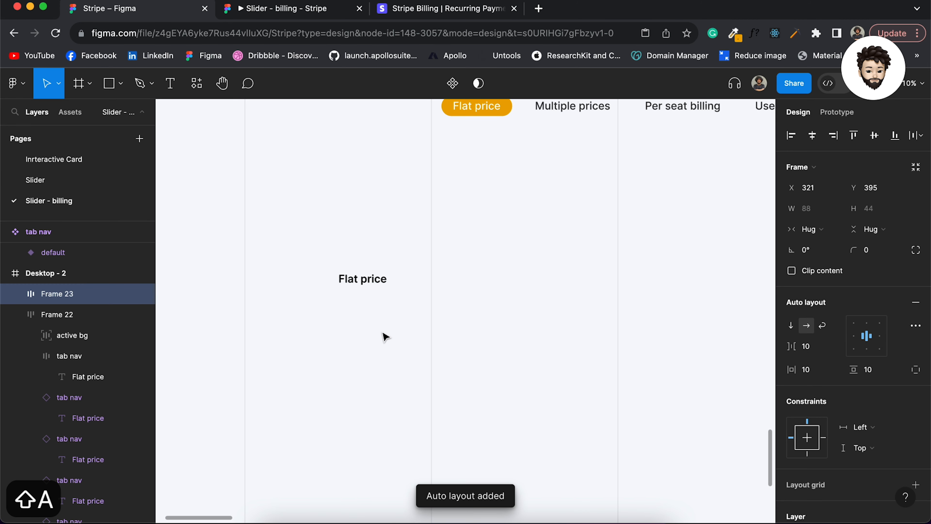
{"action": "key", "text": "super+r"}
{"action": "type", "text": "title"}
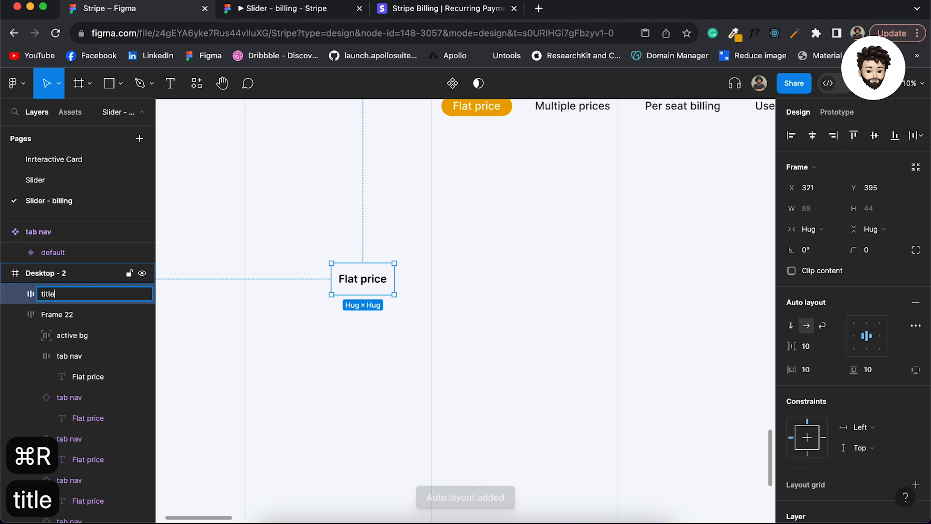
{"action": "key", "text": "Return"}
Step: Set the title frame's vertical padding to 0 and its horizontal padding to 16
{"action": "left_click", "coordinate": [886, 370]}
{"action": "type", "text": "0"}
{"action": "key", "text": "Return"}
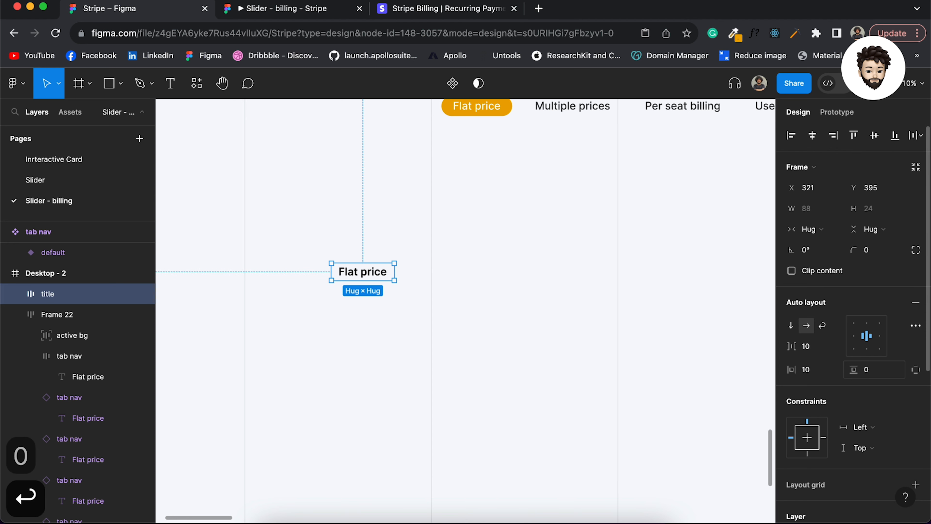
{"action": "left_click", "coordinate": [818, 372]}
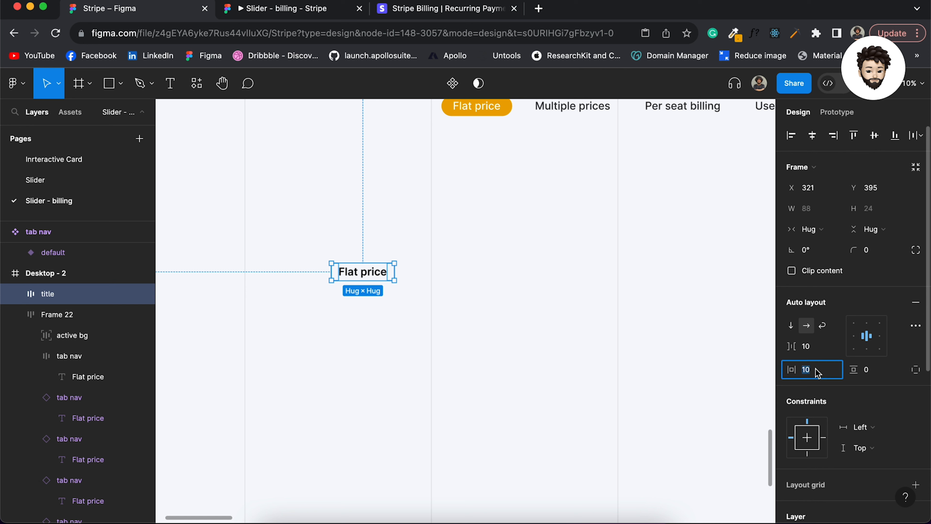
{"action": "type", "text": "1`6"}
{"action": "key", "text": "BackSpace"}
{"action": "key", "text": "BackSpace"}
{"action": "type", "text": "6"}
{"action": "key", "text": "Return"}
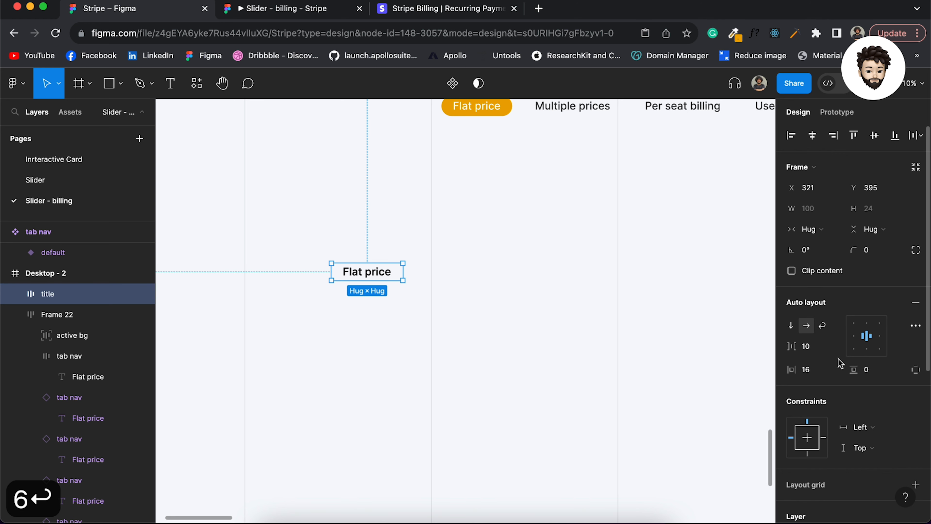
Step: Add an inside stroke of weight 1 on only the left side of the title frame, coloured orange EEA800
{"action": "scroll", "coordinate": [891, 370], "scroll_direction": "down", "scroll_amount": 5}
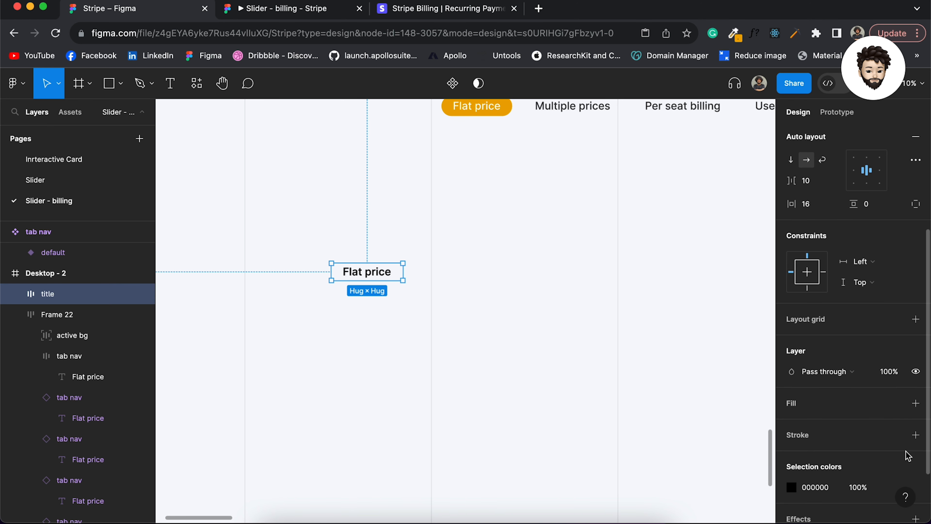
{"action": "left_click", "coordinate": [915, 435]}
{"action": "scroll", "coordinate": [873, 421], "scroll_direction": "down", "scroll_amount": 2}
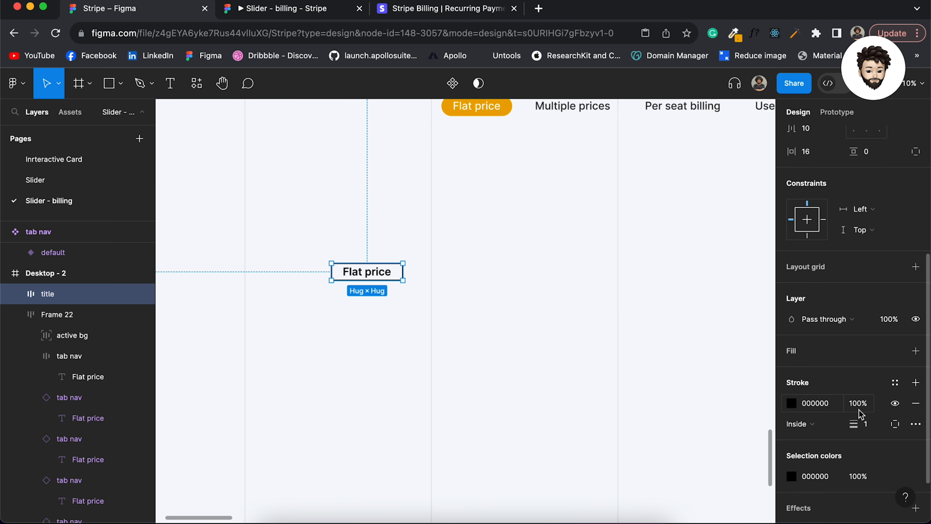
{"action": "left_click", "coordinate": [895, 424]}
{"action": "left_click", "coordinate": [885, 462]}
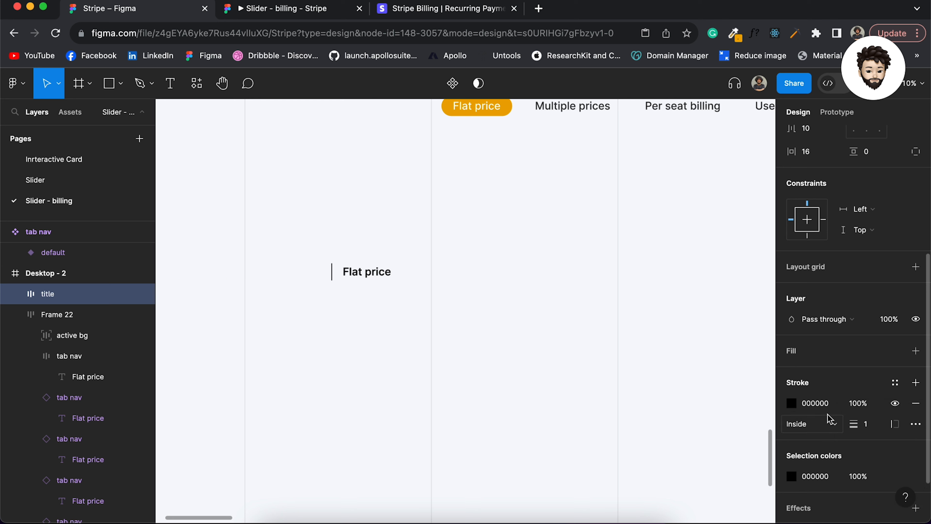
{"action": "left_click", "coordinate": [792, 403]}
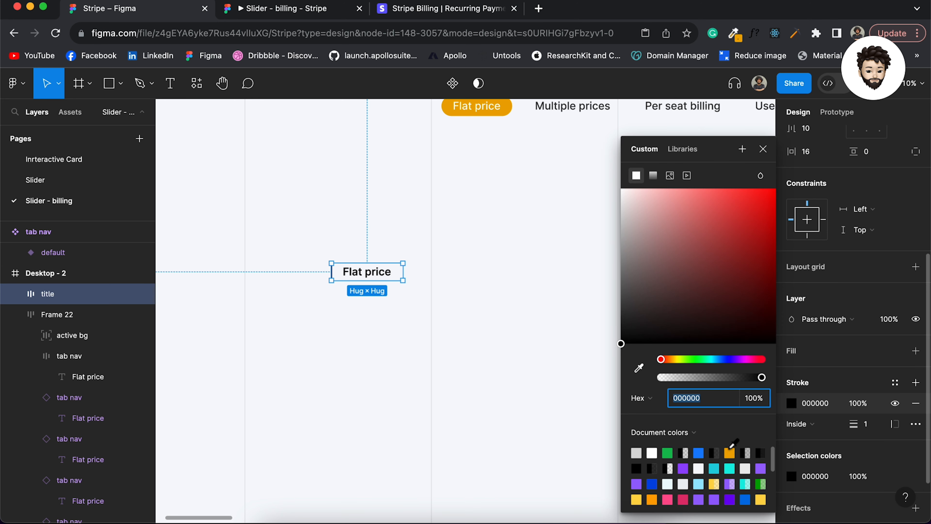
{"action": "left_click", "coordinate": [729, 453]}
{"action": "left_click", "coordinate": [352, 296]}
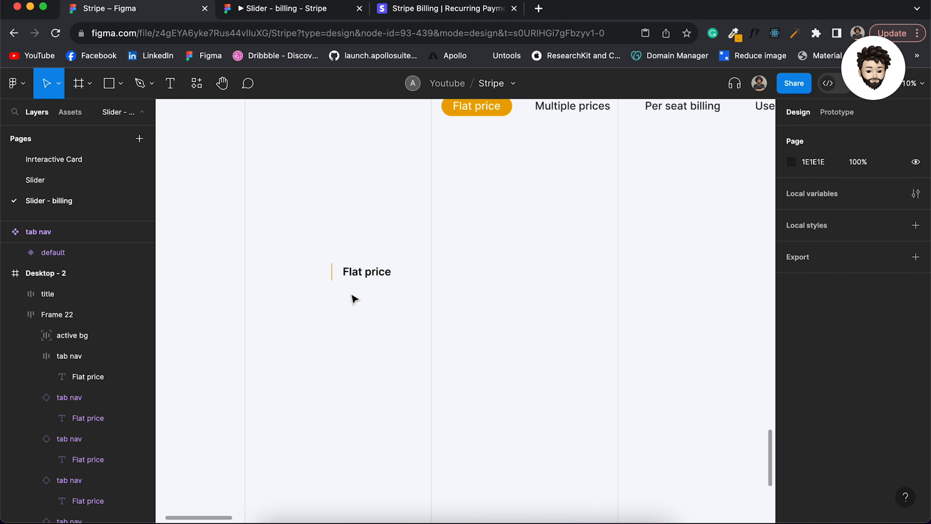
Step: Move the title frame close to the first vertical guide line of Desktop - 2 and duplicate it directly below
{"action": "scroll", "coordinate": [318, 287], "scroll_direction": "up", "scroll_amount": 3}
{"action": "scroll", "coordinate": [318, 286], "scroll_direction": "down", "scroll_amount": 3}
{"action": "left_click", "coordinate": [365, 277]}
{"action": "left_click_drag", "start_coordinate": [365, 277], "coordinate": [295, 271]}
Step: Remove the stroke from the lower title copy and set its text to Regular weight at size 14
{"action": "scroll", "coordinate": [894, 404], "scroll_direction": "down", "scroll_amount": 10}
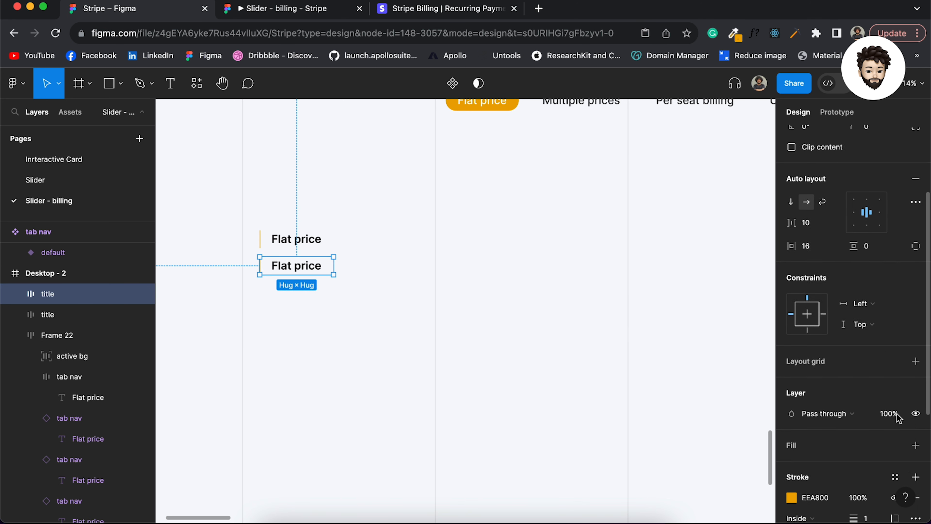
{"action": "left_click", "coordinate": [914, 386]}
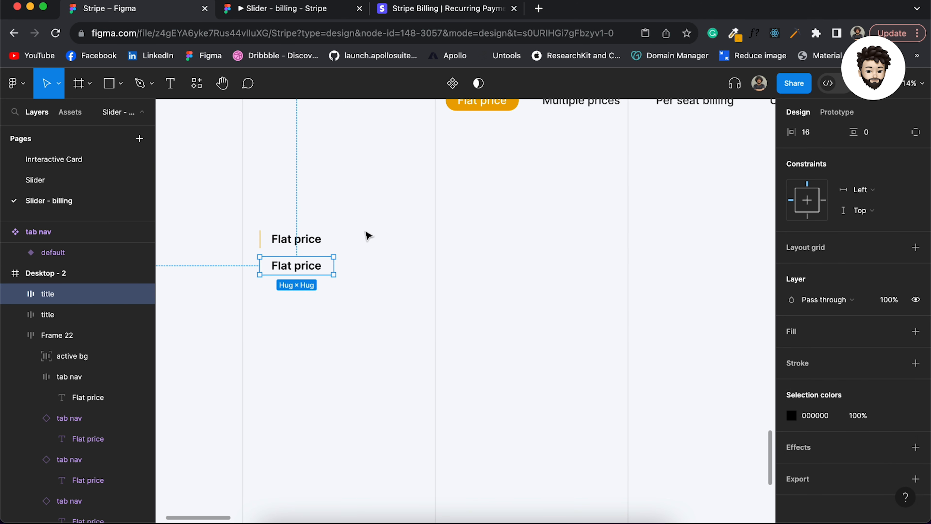
{"action": "key", "text": "Return"}
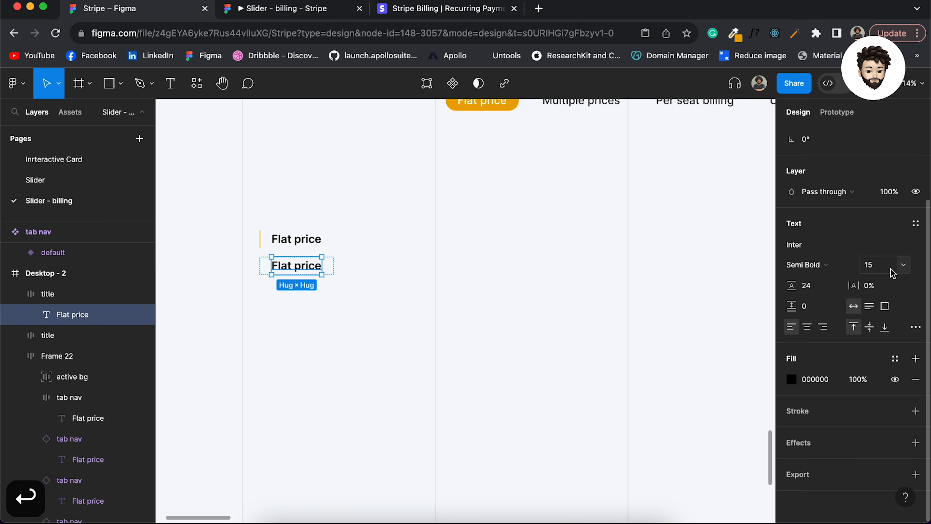
{"action": "left_click", "coordinate": [908, 267]}
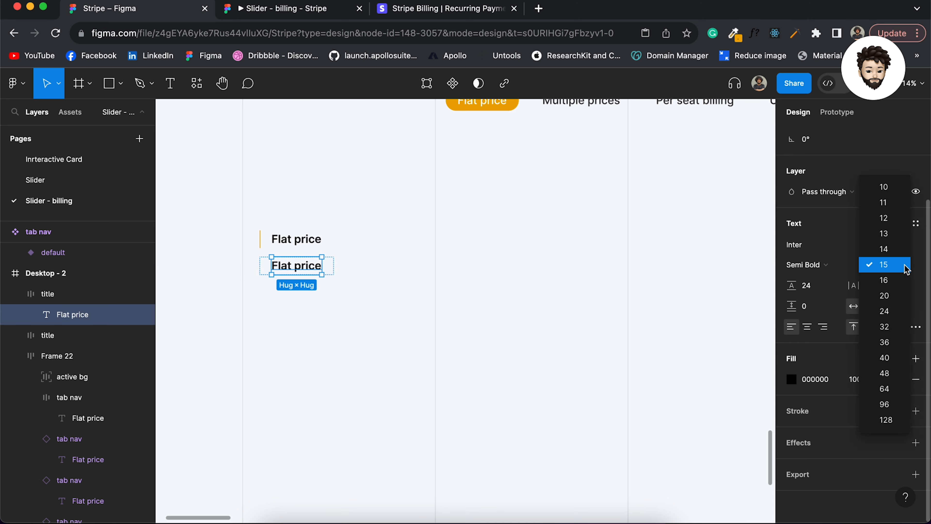
{"action": "left_click", "coordinate": [903, 249]}
{"action": "left_click", "coordinate": [818, 266]}
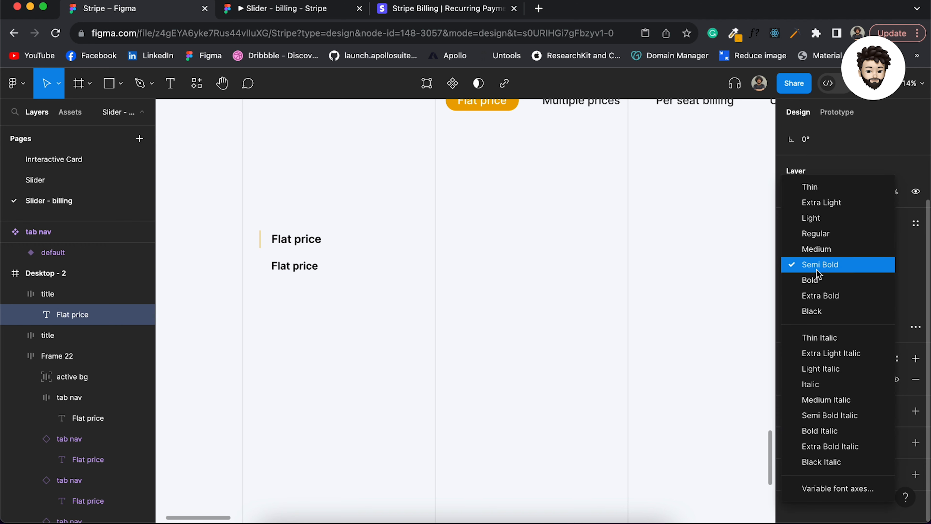
{"action": "left_click", "coordinate": [821, 237]}
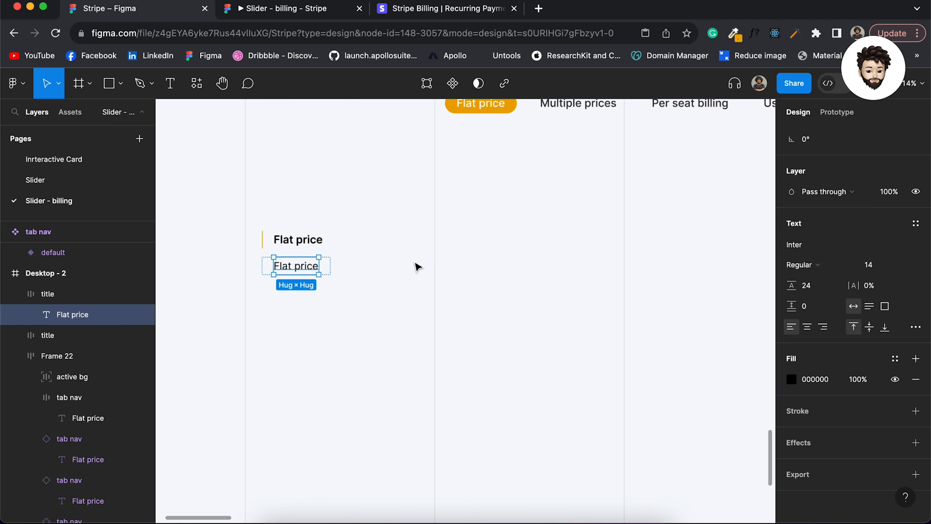
Step: Replace the lower title copy's text in Desktop - 2 with Desktop - 1's description "Access all features for a single monthly or annual price"
{"action": "scroll", "coordinate": [416, 264], "scroll_direction": "down", "scroll_amount": 5}
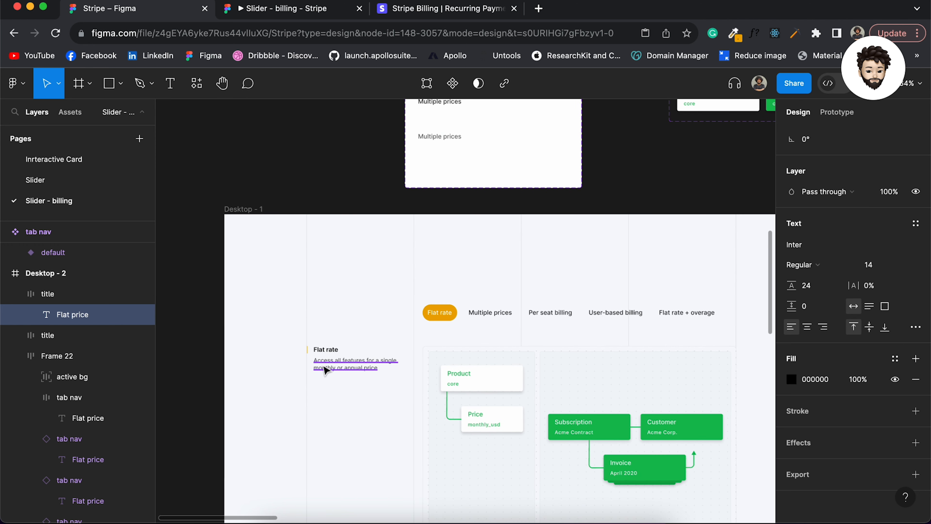
{"action": "double_click", "coordinate": [323, 364]}
{"action": "key", "text": "super+c"}
{"action": "scroll", "coordinate": [324, 367], "scroll_direction": "down", "scroll_amount": 15}
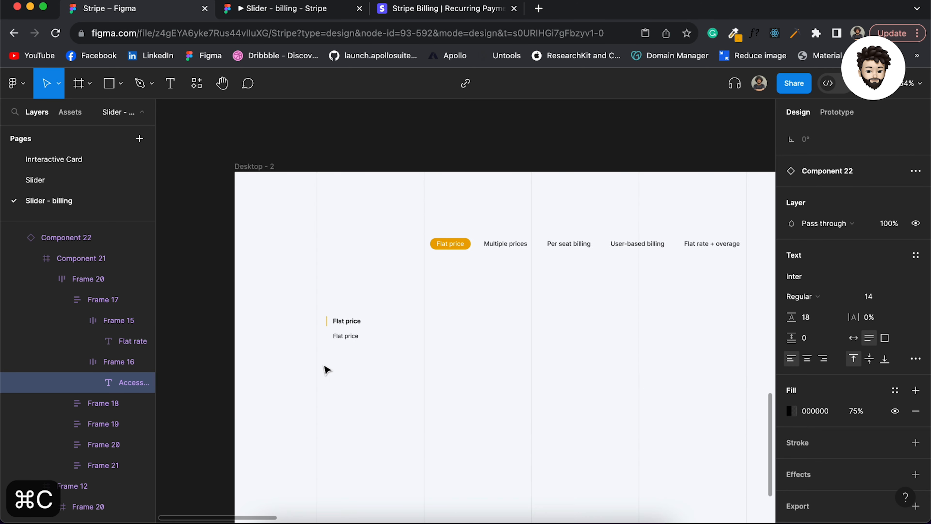
{"action": "double_click", "coordinate": [361, 240]}
{"action": "key", "text": "super+a"}
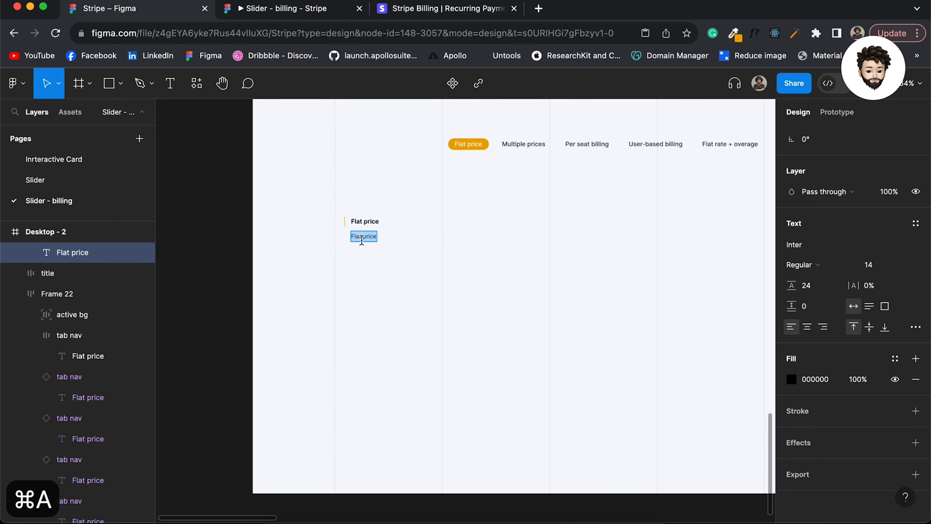
{"action": "key", "text": "super+shift+v"}
{"action": "key", "text": "Escape"}
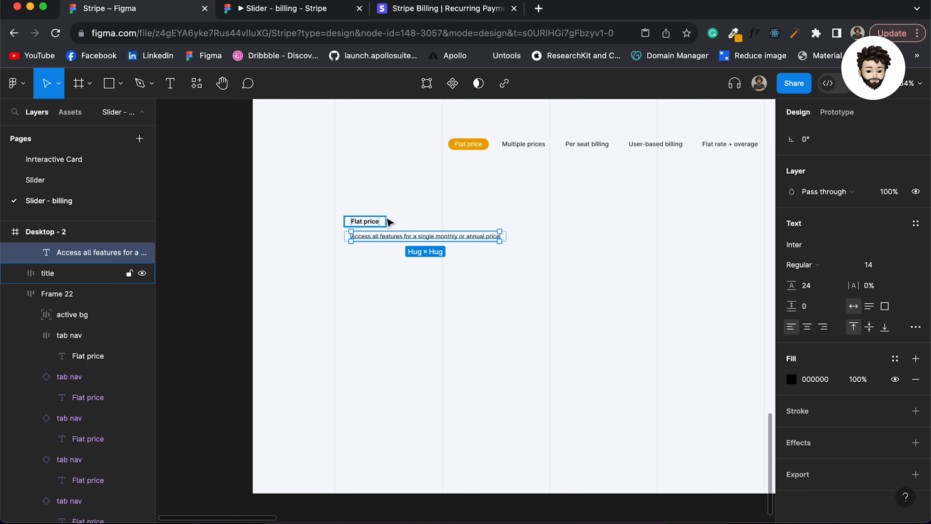
Step: Rename the frame holding the description text as subtitle
{"action": "left_click", "coordinate": [388, 220], "text": "shift"}
{"action": "key", "text": "shift+a"}
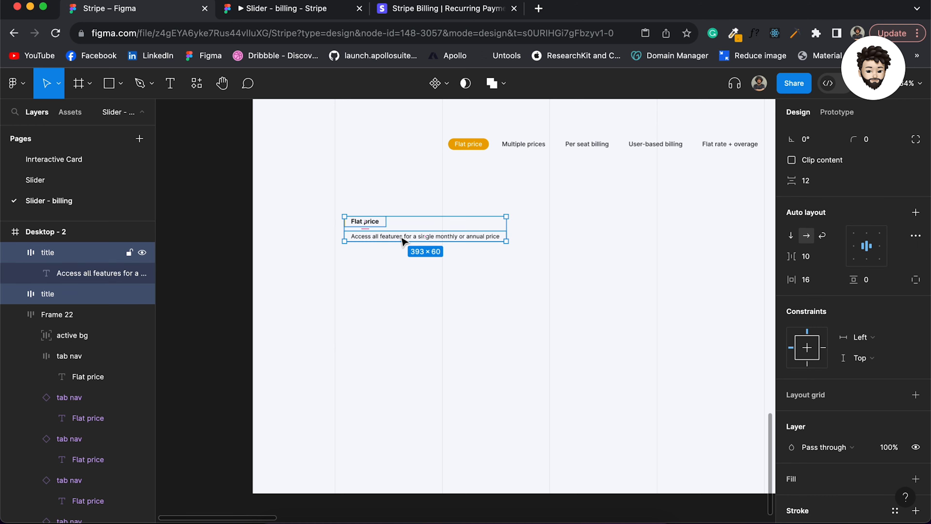
{"action": "left_click", "coordinate": [400, 237]}
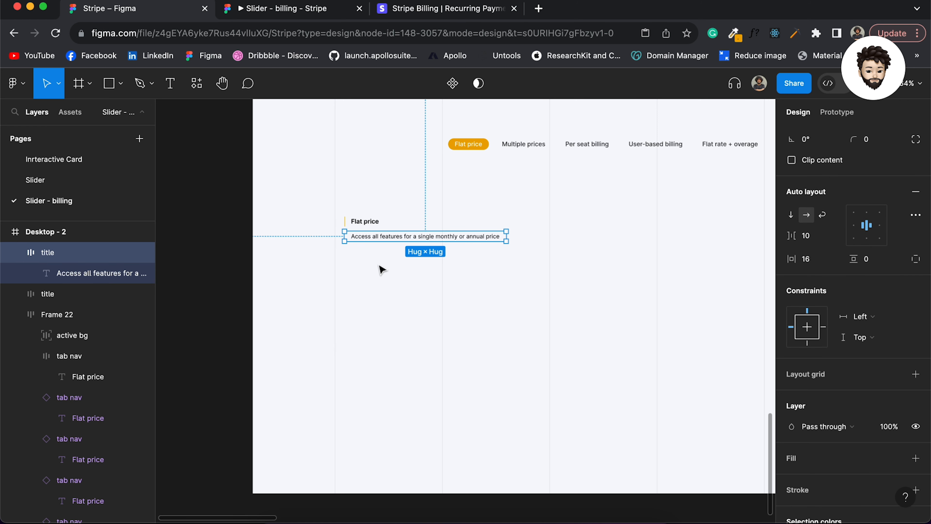
{"action": "key", "text": "super+r"}
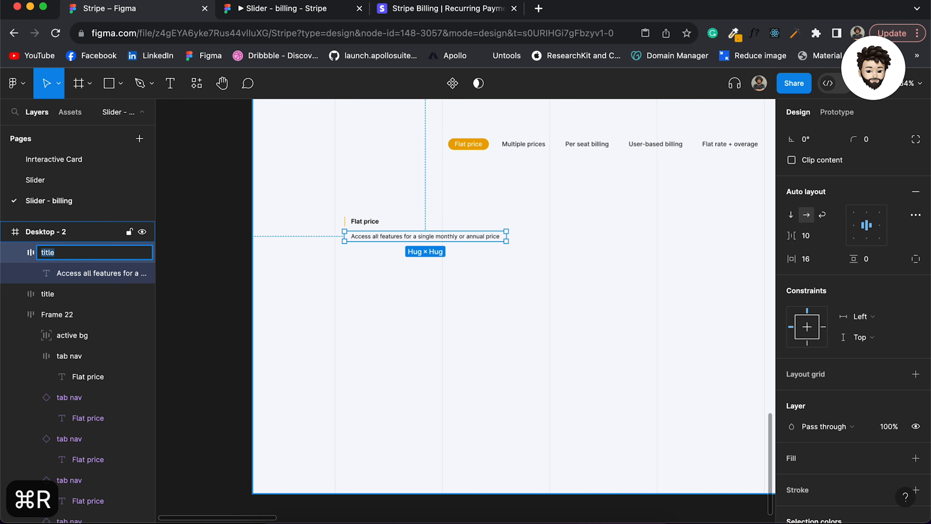
{"action": "type", "text": "subtitle"}
{"action": "key", "text": "Return"}
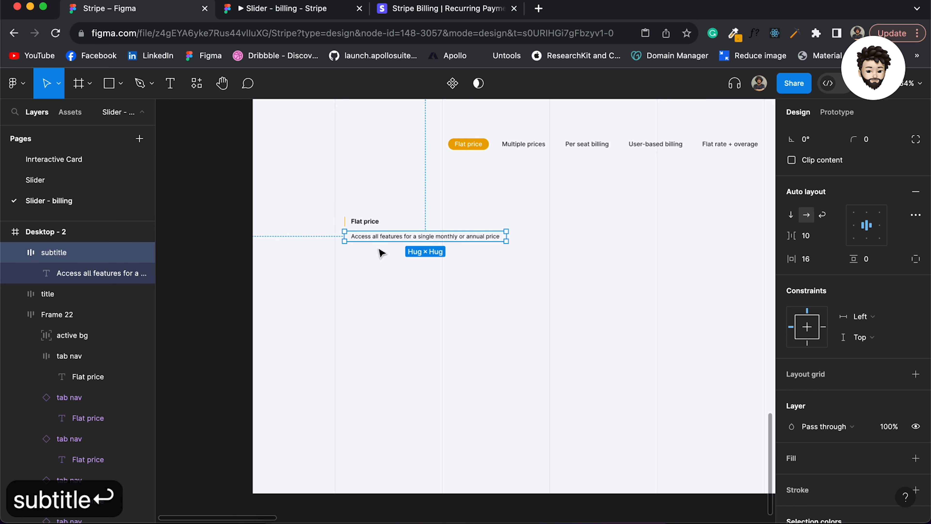
Step: Wrap the title and subtitle frames in a vertical auto layout frame and rename it left content
{"action": "left_click", "coordinate": [365, 220], "text": "shift"}
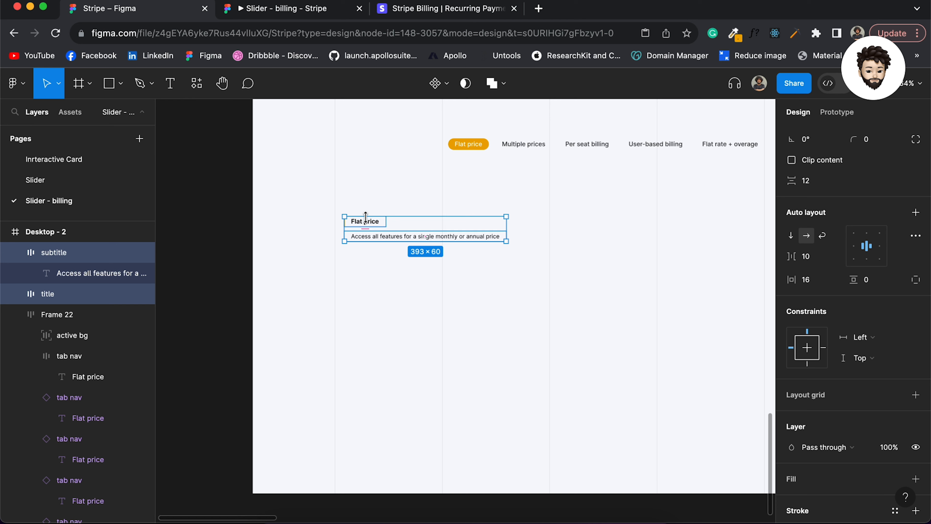
{"action": "scroll", "coordinate": [366, 216], "scroll_direction": "up", "scroll_amount": 5}
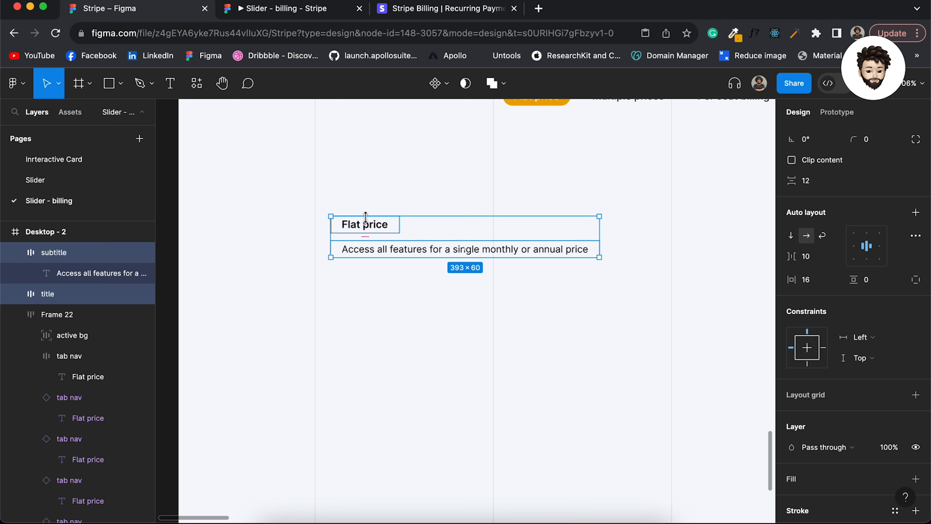
{"action": "key", "text": "shift+a"}
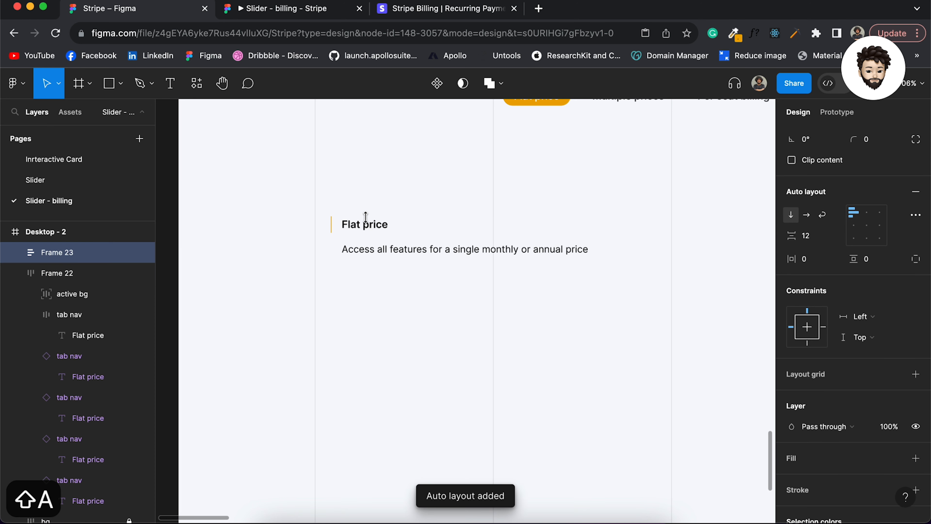
{"action": "key", "text": "super+r"}
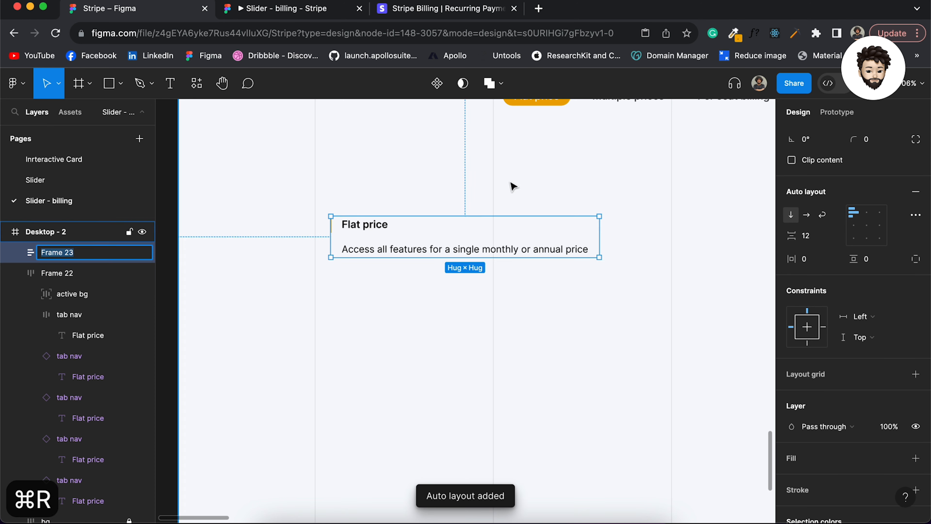
{"action": "type", "text": "l"}
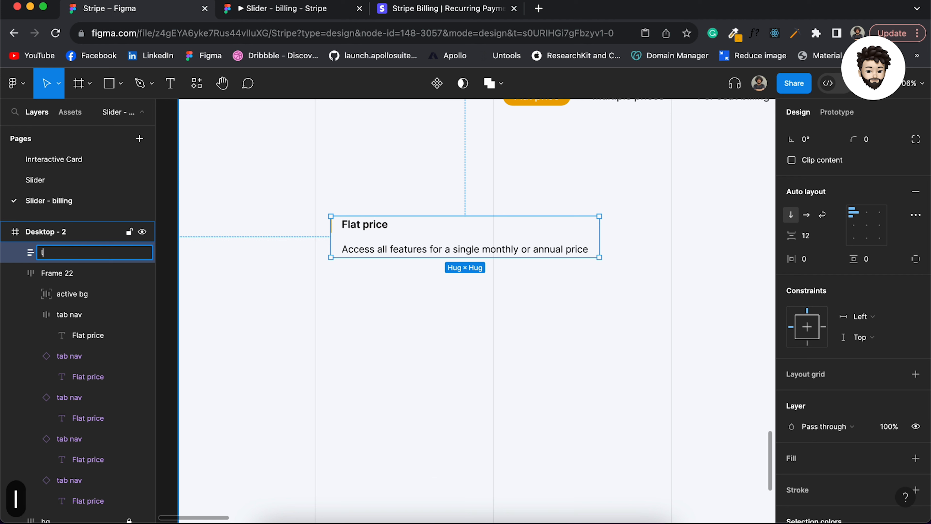
{"action": "type", "text": "eft content"}
{"action": "key", "text": "Return"}
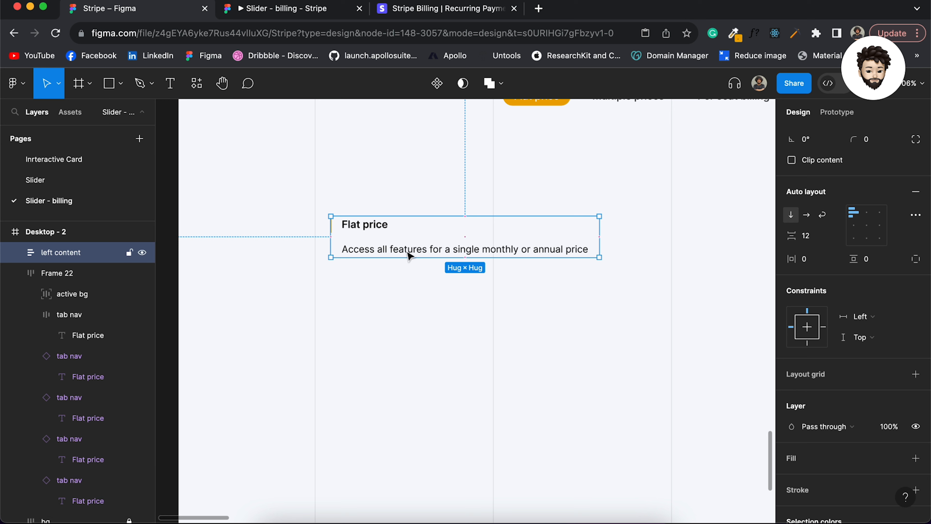
Step: Switch the left content frame to fixed width and set it to 258
{"action": "scroll", "coordinate": [815, 212], "scroll_direction": "up", "scroll_amount": 3}
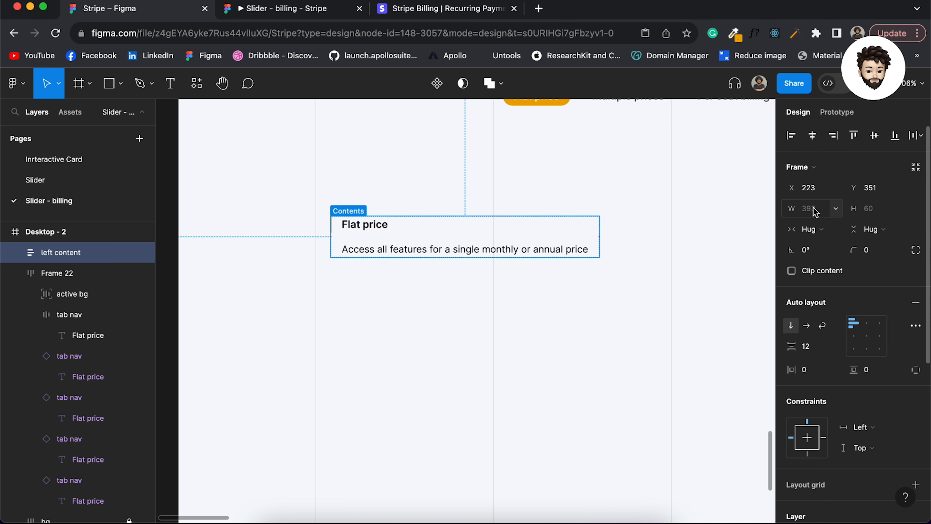
{"action": "left_click", "coordinate": [815, 230]}
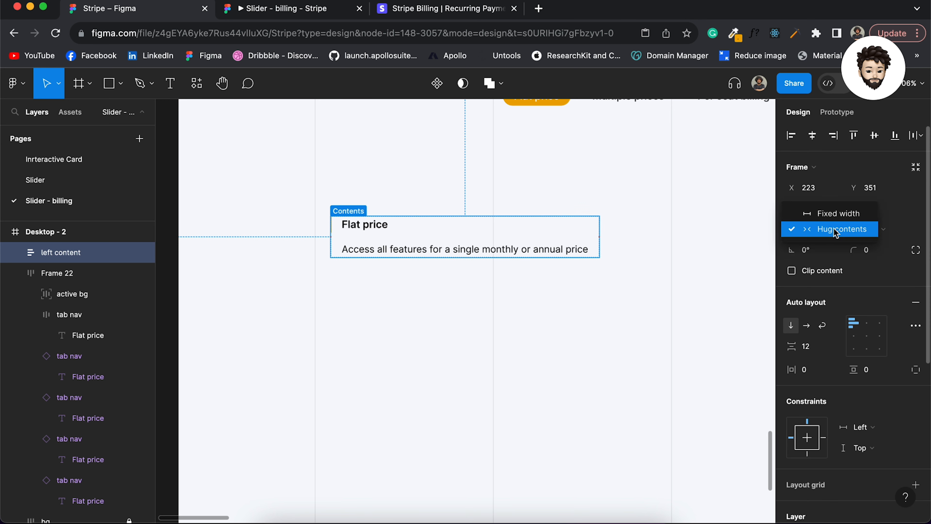
{"action": "left_click", "coordinate": [829, 214]}
{"action": "left_click", "coordinate": [815, 210]}
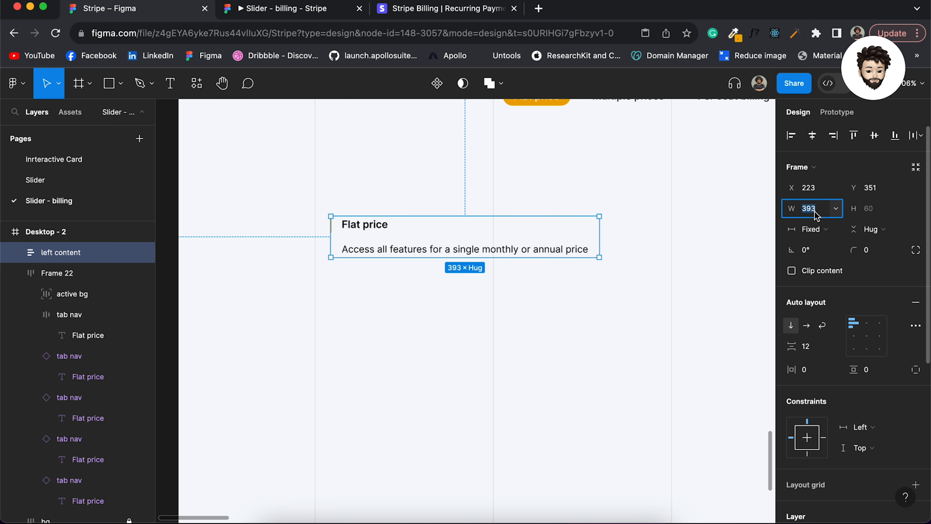
{"action": "type", "text": "258"}
{"action": "key", "text": "Return"}
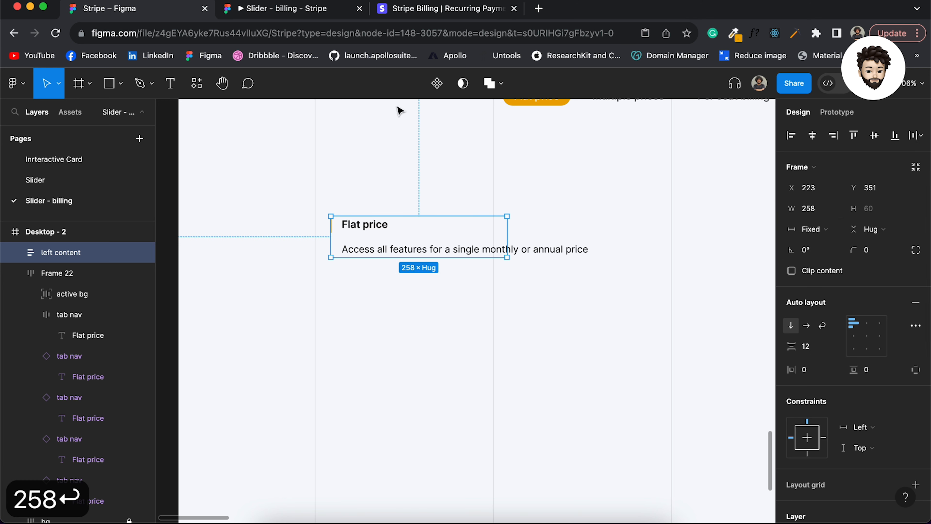
Step: Make the title and subtitle frames fill the left content width and align their contents left-centre
{"action": "left_click", "coordinate": [316, 160]}
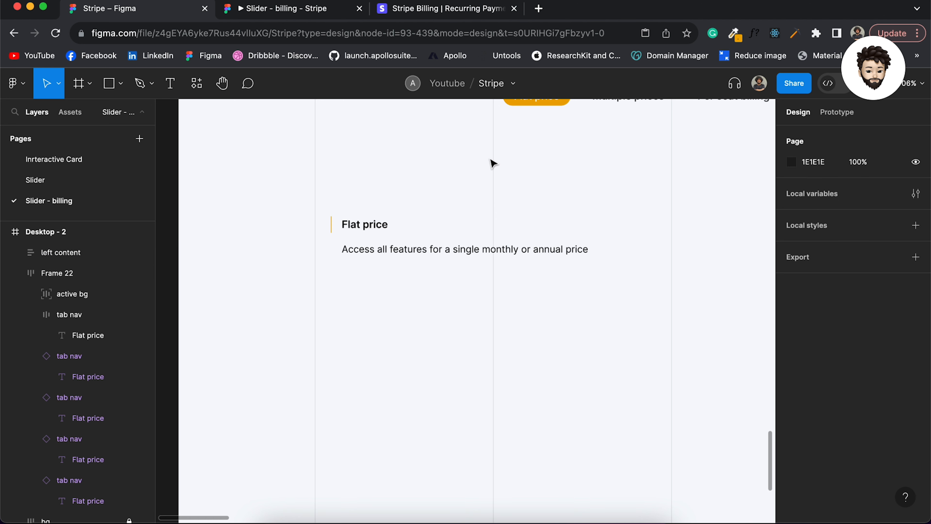
{"action": "left_click", "coordinate": [394, 244]}
{"action": "key", "text": "Return"}
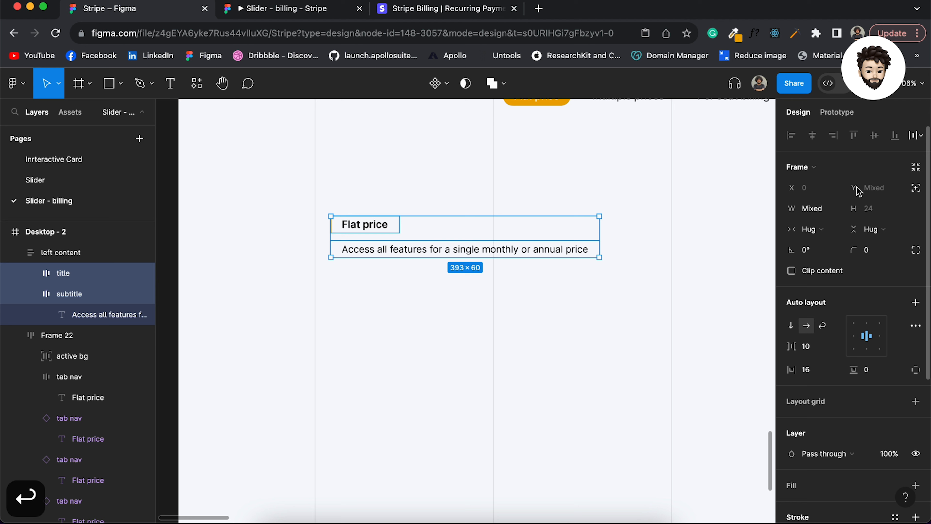
{"action": "left_click", "coordinate": [831, 228]}
{"action": "left_click", "coordinate": [830, 246]}
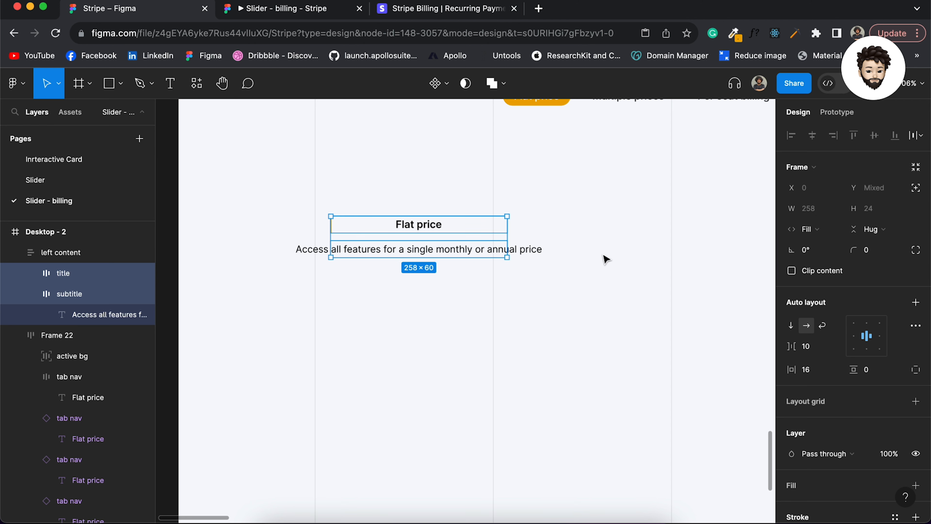
{"action": "left_click", "coordinate": [851, 337]}
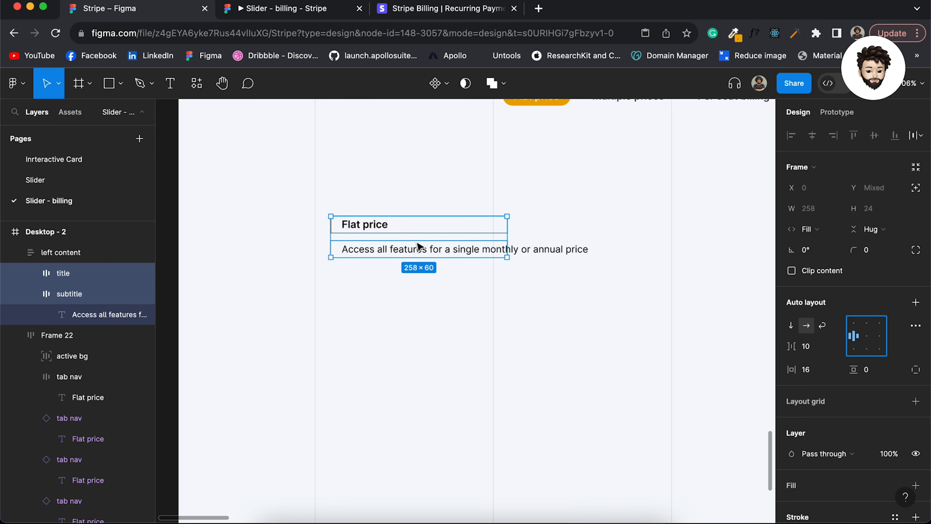
Step: Make the description text fill the width of the subtitle frame so that it wraps
{"action": "key", "text": "Return"}
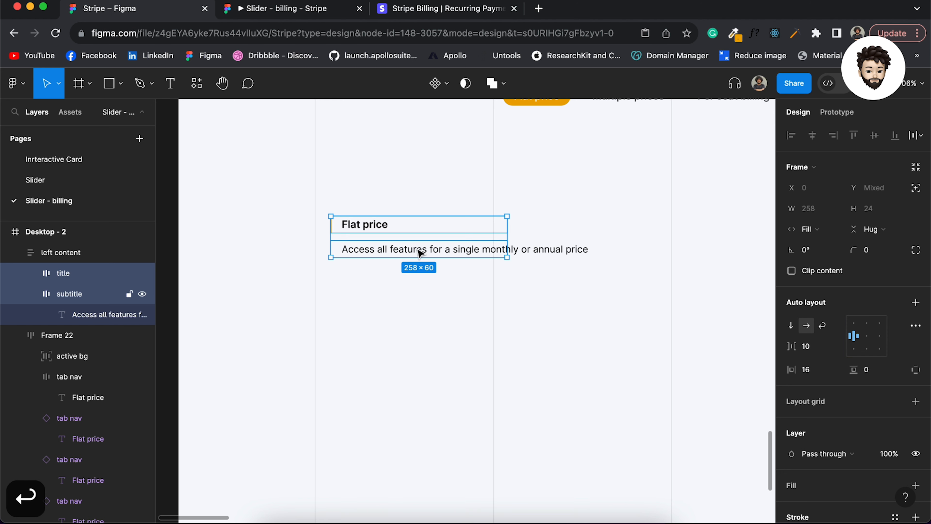
{"action": "left_click", "coordinate": [421, 254]}
{"action": "key", "text": "Return"}
{"action": "left_click", "coordinate": [814, 216]}
{"action": "left_click", "coordinate": [814, 222]}
{"action": "left_click", "coordinate": [368, 341]}
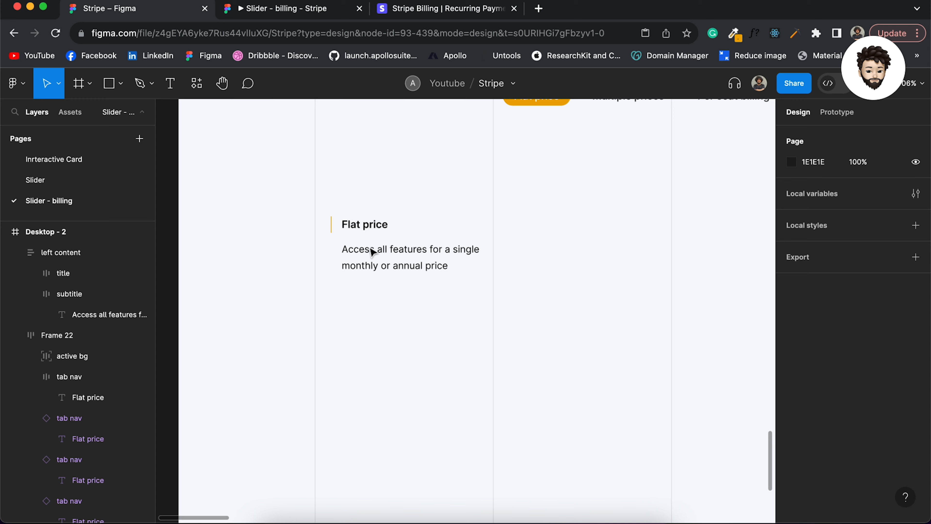
Step: Set the spacing between the title and subtitle in the left content frame to 8
{"action": "left_click", "coordinate": [371, 252]}
{"action": "scroll", "coordinate": [371, 233], "scroll_direction": "down", "scroll_amount": 5}
{"action": "left_click", "coordinate": [810, 348]}
{"action": "type", "text": "8"}
{"action": "key", "text": "Return"}
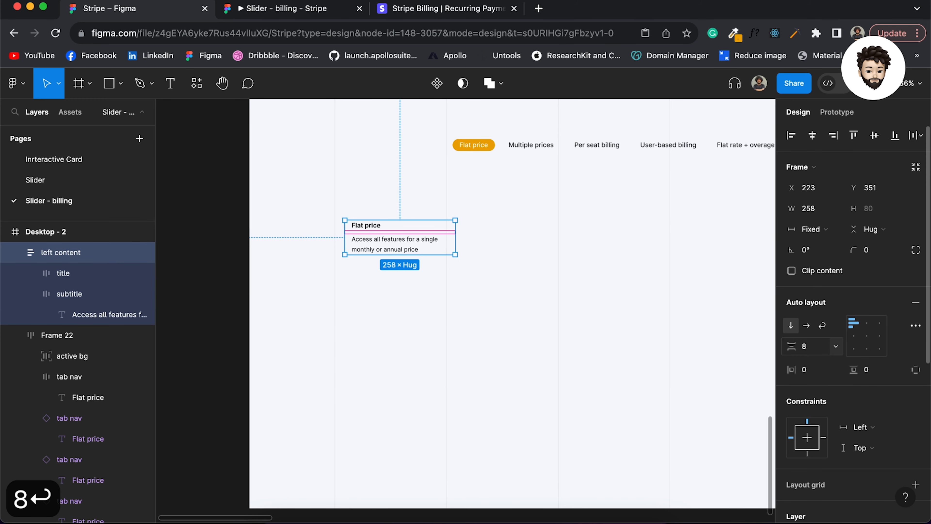
Step: Move the left content frame onto the first vertical guide line of Desktop - 2, at X 200, Y 309
{"action": "left_click", "coordinate": [364, 281]}
{"action": "left_click_drag", "start_coordinate": [377, 230], "coordinate": [366, 213]}
{"action": "scroll", "coordinate": [366, 213], "scroll_direction": "up", "scroll_amount": 5}
{"action": "scroll", "coordinate": [365, 212], "scroll_direction": "down", "scroll_amount": 4}
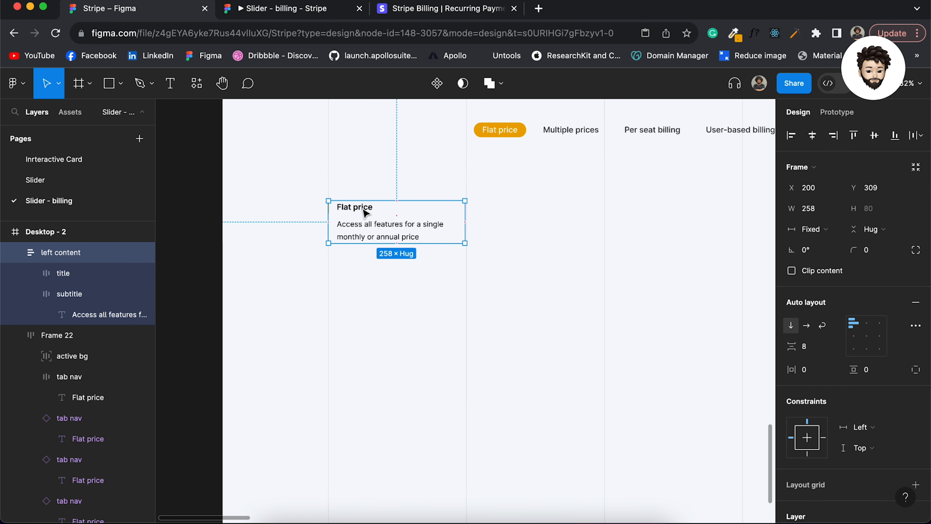
{"action": "scroll", "coordinate": [395, 281], "scroll_direction": "down", "scroll_amount": 1}
{"action": "scroll", "coordinate": [395, 281], "scroll_direction": "down", "scroll_amount": 3}
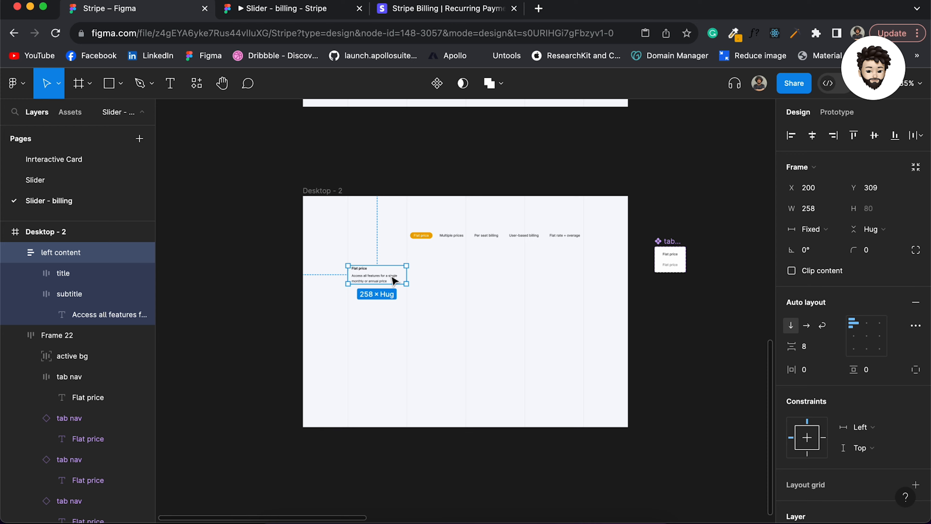
Step: Copy the row of five title-and-description blocks from Component 20 into Desktop - 2, below the left content frame
{"action": "scroll", "coordinate": [395, 281], "scroll_direction": "up", "scroll_amount": 5}
{"action": "scroll", "coordinate": [395, 281], "scroll_direction": "up", "scroll_amount": 3}
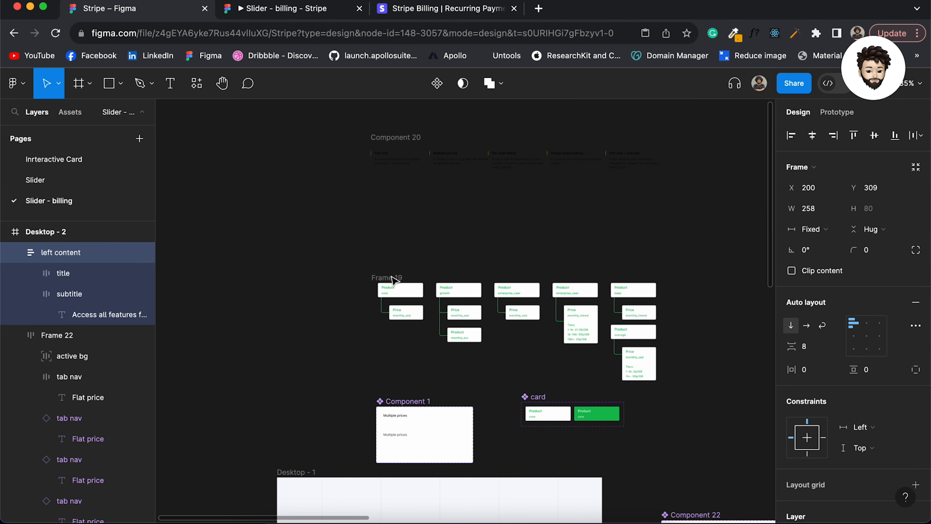
{"action": "scroll", "coordinate": [423, 158], "scroll_direction": "up", "scroll_amount": 3}
{"action": "left_click", "coordinate": [415, 151]}
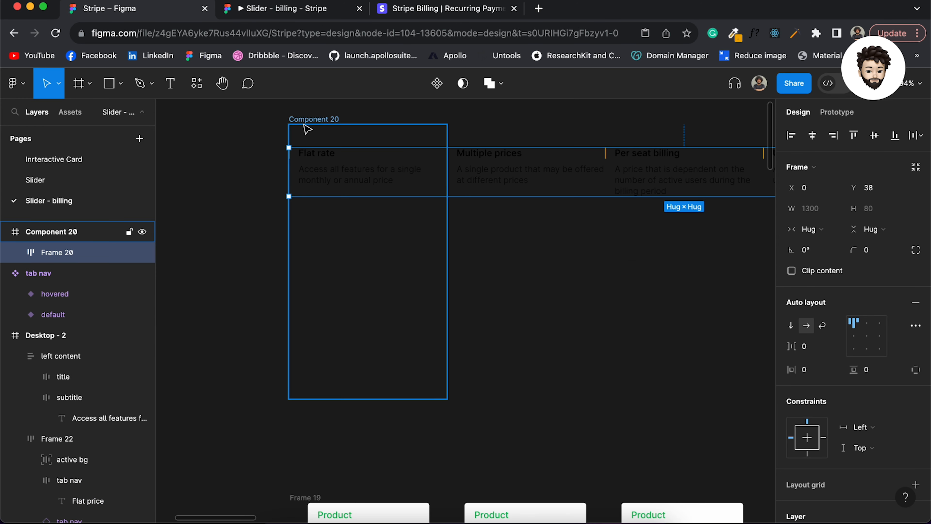
{"action": "left_click_drag", "start_coordinate": [336, 168], "coordinate": [204, 475]}
{"action": "left_click_drag", "start_coordinate": [335, 522], "coordinate": [206, 321]}
{"action": "scroll", "coordinate": [207, 320], "scroll_direction": "down", "scroll_amount": 5}
{"action": "scroll", "coordinate": [208, 320], "scroll_direction": "left", "scroll_amount": 3}
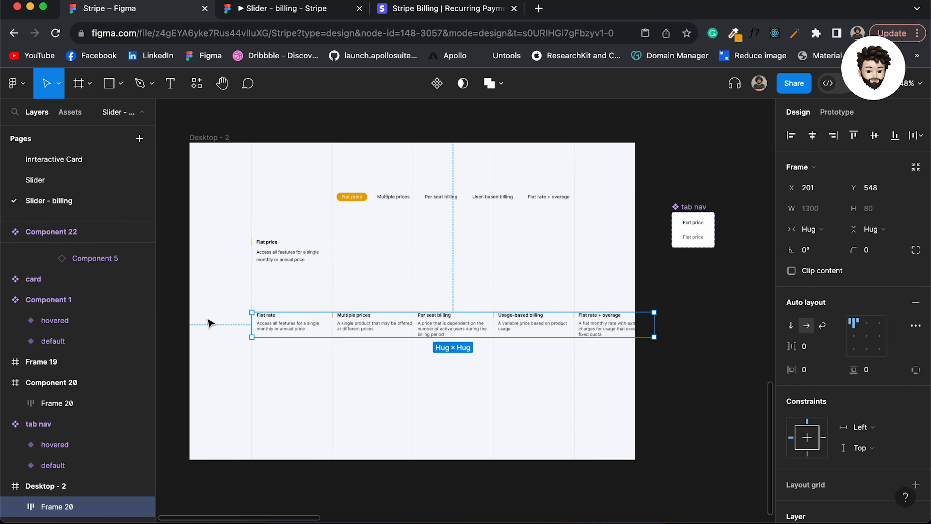
Step: Reposition the copied row of description blocks in Desktop - 2 at X 94, Y 509
{"action": "left_click_drag", "start_coordinate": [270, 320], "coordinate": [251, 312]}
{"action": "scroll", "coordinate": [250, 312], "scroll_direction": "up", "scroll_amount": 5}
{"action": "scroll", "coordinate": [249, 311], "scroll_direction": "up", "scroll_amount": 2}
{"action": "scroll", "coordinate": [250, 311], "scroll_direction": "left", "scroll_amount": 2}
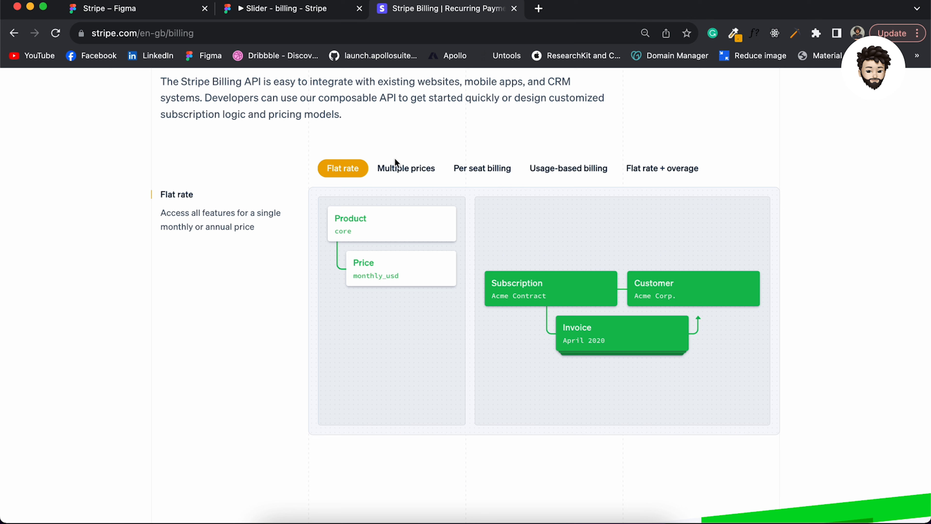
Step: Preview the Multiple prices and Per seat billing tabs on the Stripe Billing page, and return to the Figma design file
{"action": "left_click", "coordinate": [407, 172]}
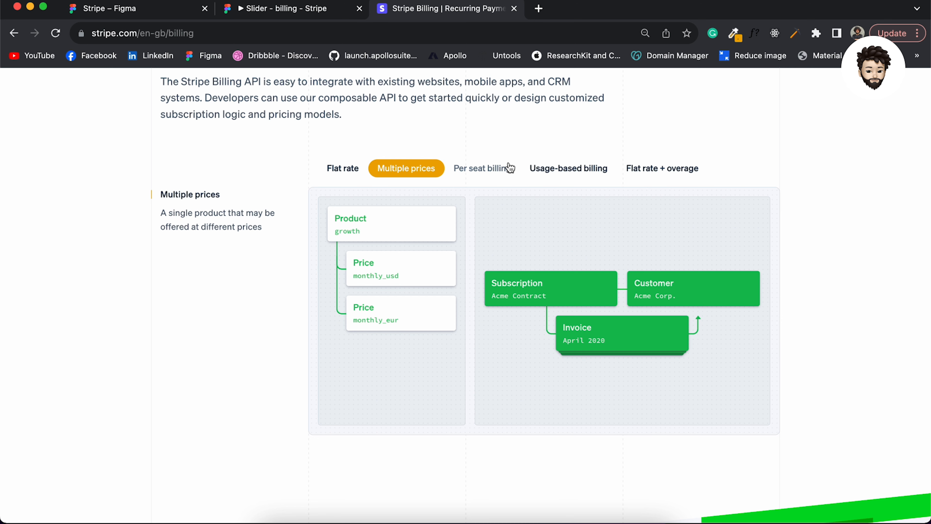
{"action": "left_click", "coordinate": [496, 170]}
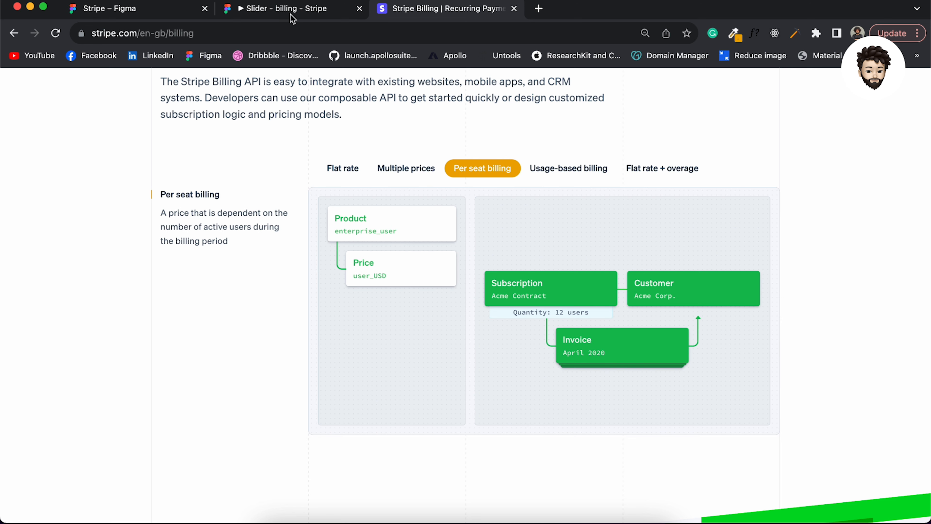
{"action": "left_click", "coordinate": [137, 14]}
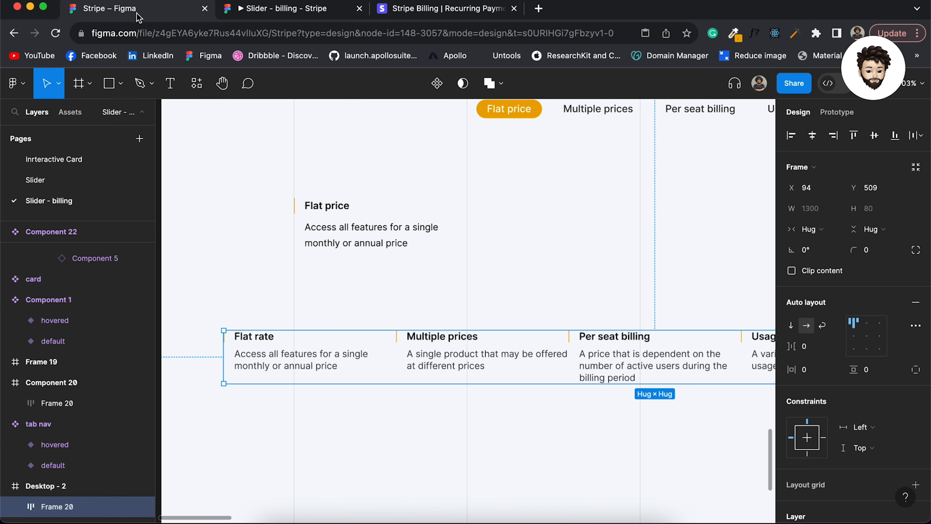
Step: Examine the Flat rate, Multiple prices and Per seat billing blocks individually in the copied row
{"action": "left_click", "coordinate": [293, 362]}
{"action": "left_click", "coordinate": [509, 364]}
{"action": "left_click", "coordinate": [657, 359]}
{"action": "scroll", "coordinate": [658, 359], "scroll_direction": "right", "scroll_amount": 5}
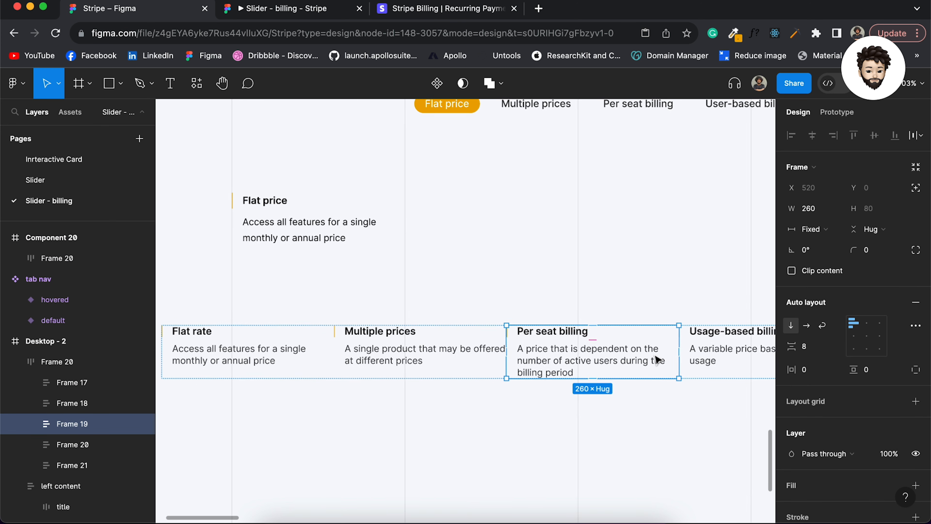
Step: Examine the Usage-based billing and Flat rate + overage blocks, and the copied description row as a whole, in Desktop - 2
{"action": "left_click", "coordinate": [657, 356]}
{"action": "scroll", "coordinate": [657, 356], "scroll_direction": "right", "scroll_amount": 5}
{"action": "left_click", "coordinate": [656, 356]}
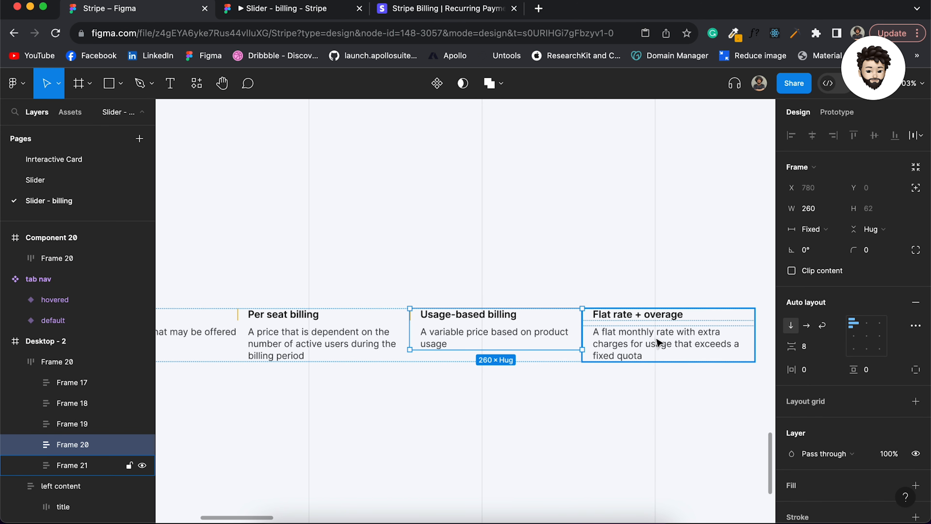
{"action": "scroll", "coordinate": [675, 342], "scroll_direction": "left", "scroll_amount": 10}
{"action": "scroll", "coordinate": [659, 343], "scroll_direction": "down", "scroll_amount": 2}
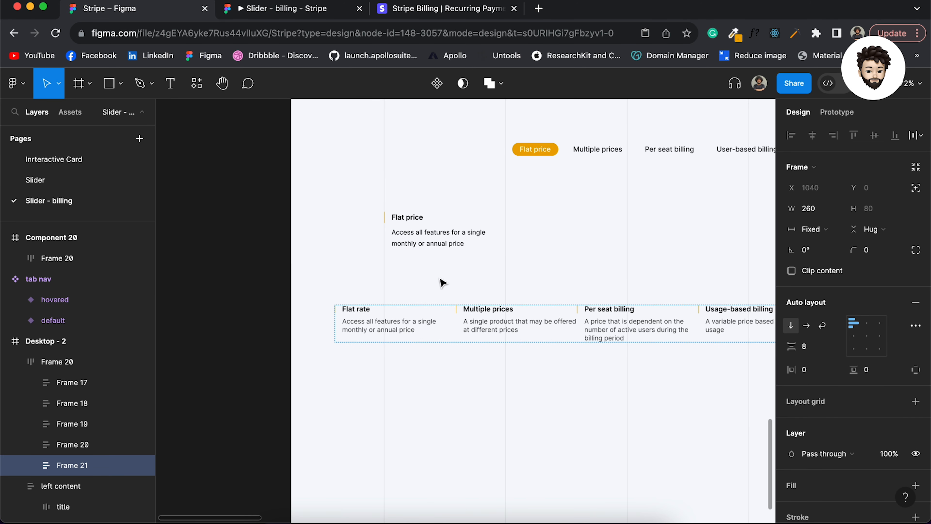
{"action": "left_click", "coordinate": [422, 289]}
{"action": "scroll", "coordinate": [421, 289], "scroll_direction": "right", "scroll_amount": 3}
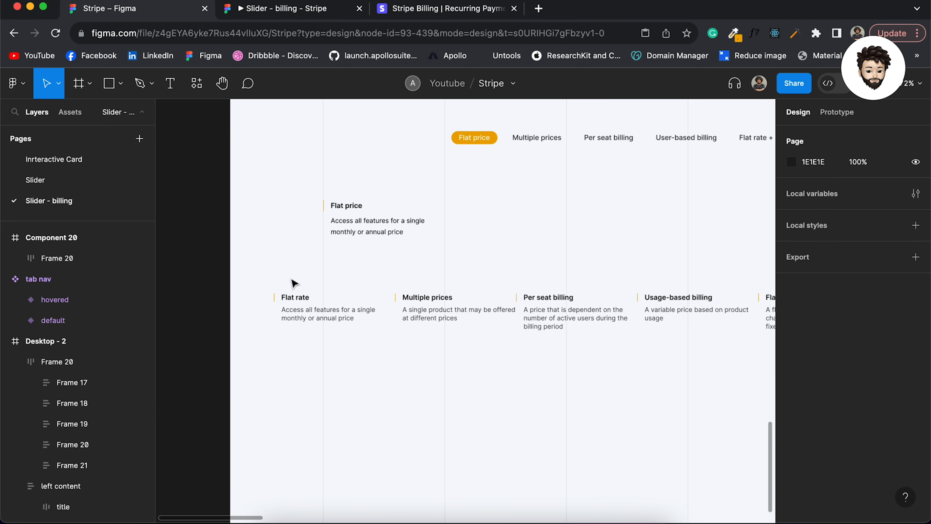
{"action": "left_click", "coordinate": [289, 312]}
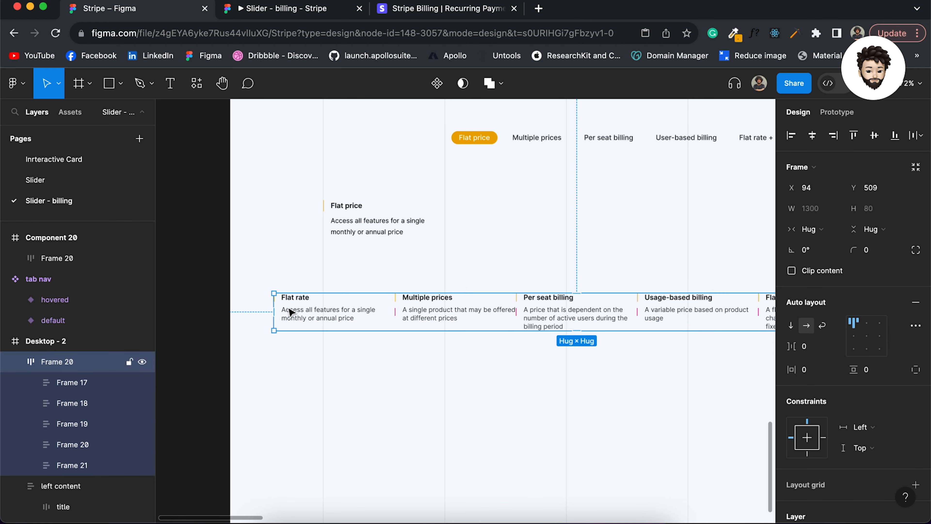
{"action": "scroll", "coordinate": [520, 314], "scroll_direction": "right", "scroll_amount": 10}
{"action": "scroll", "coordinate": [520, 313], "scroll_direction": "left", "scroll_amount": 10}
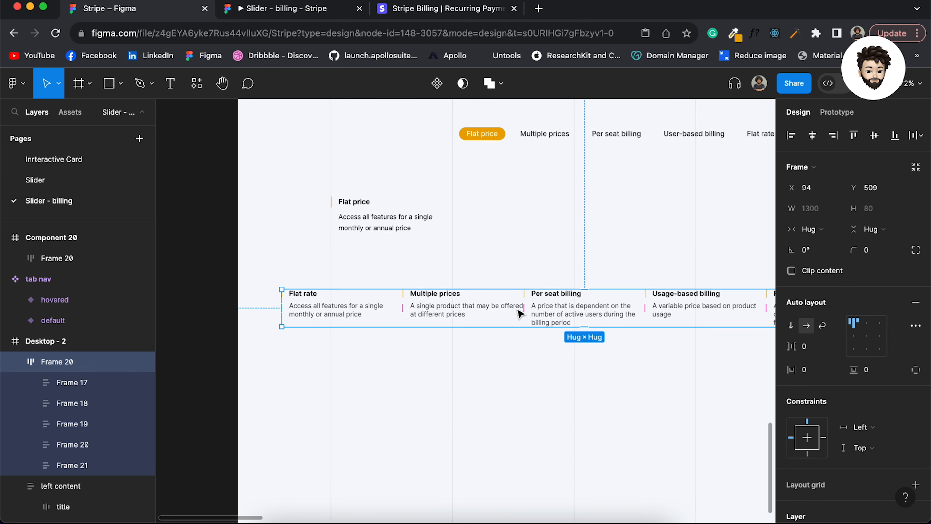
{"action": "left_click", "coordinate": [326, 282]}
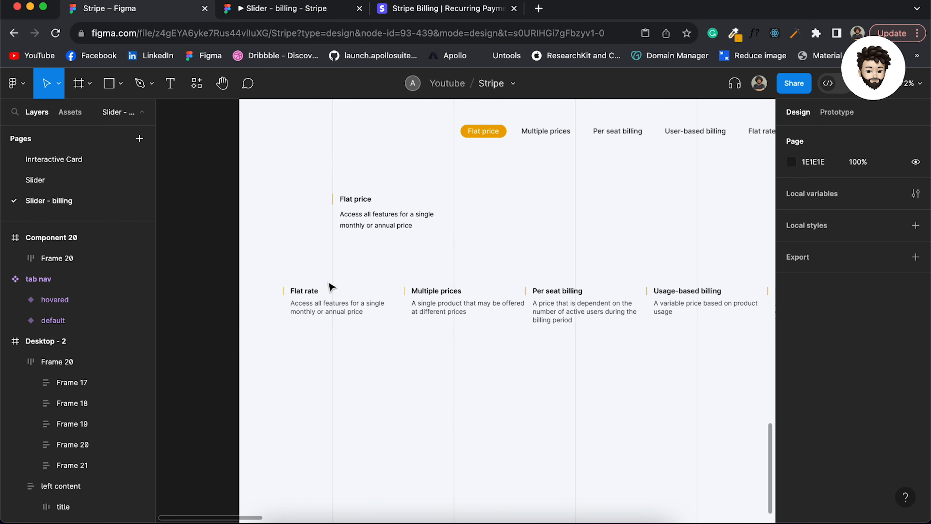
{"action": "scroll", "coordinate": [327, 285], "scroll_direction": "right", "scroll_amount": 2}
Step: Ungroup the copied row of description blocks in Desktop - 2 and delete the old Flat price block above it
{"action": "left_click", "coordinate": [270, 288]}
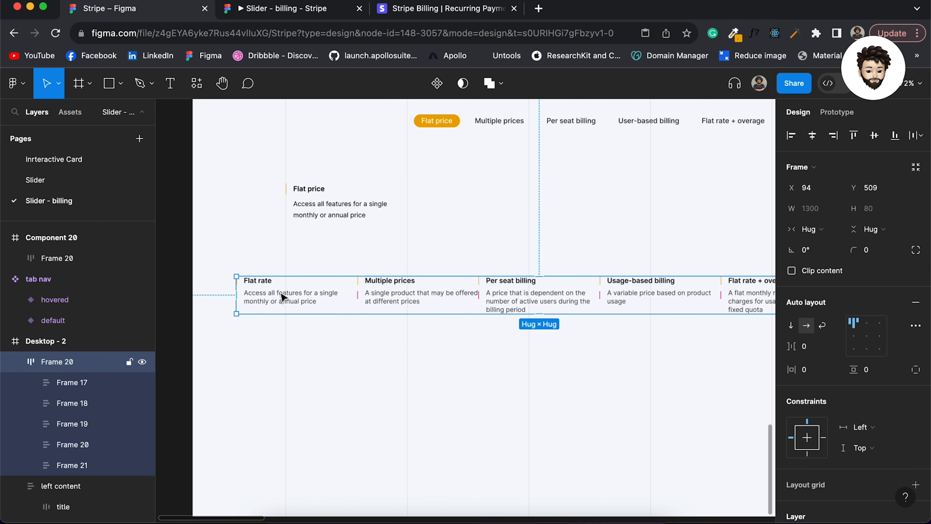
{"action": "key", "text": "shift+super+g"}
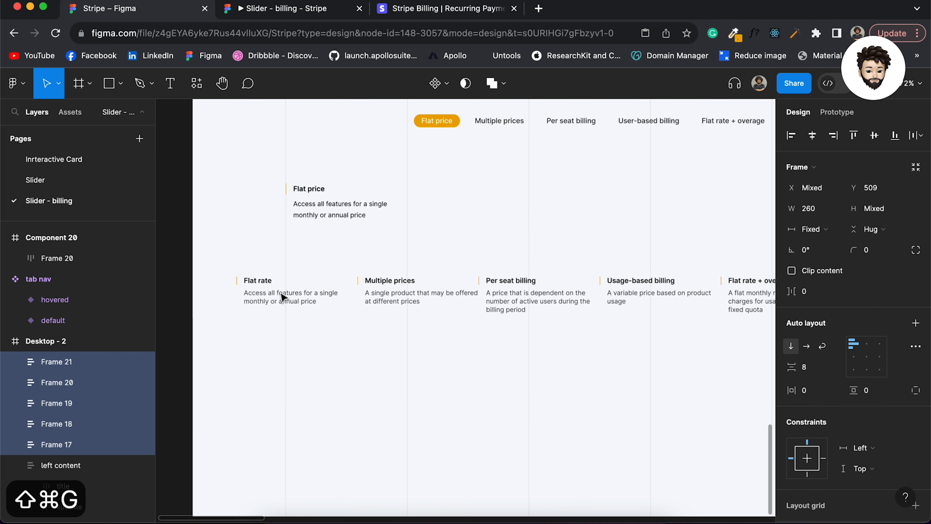
{"action": "left_click", "coordinate": [303, 198]}
{"action": "key", "text": "BackSpace"}
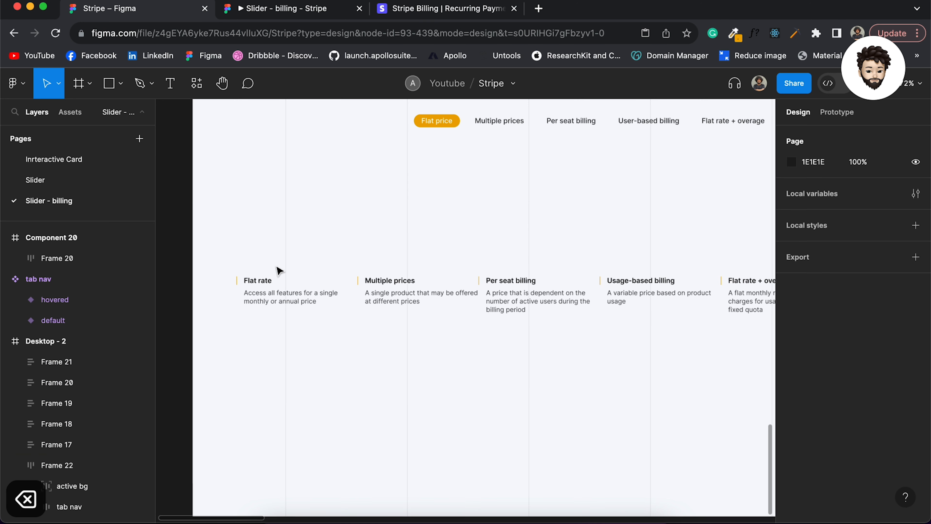
Step: Combine the five ungrouped description blocks into a horizontal auto layout row and wrap that row in a plain frame
{"action": "left_click", "coordinate": [271, 295]}
{"action": "left_click", "coordinate": [414, 293]}
{"action": "left_click", "coordinate": [489, 282]}
{"action": "left_click", "coordinate": [299, 257]}
{"action": "left_click_drag", "start_coordinate": [220, 251], "coordinate": [700, 368]}
{"action": "scroll", "coordinate": [700, 367], "scroll_direction": "left", "scroll_amount": 5}
{"action": "key", "text": "shift+a"}
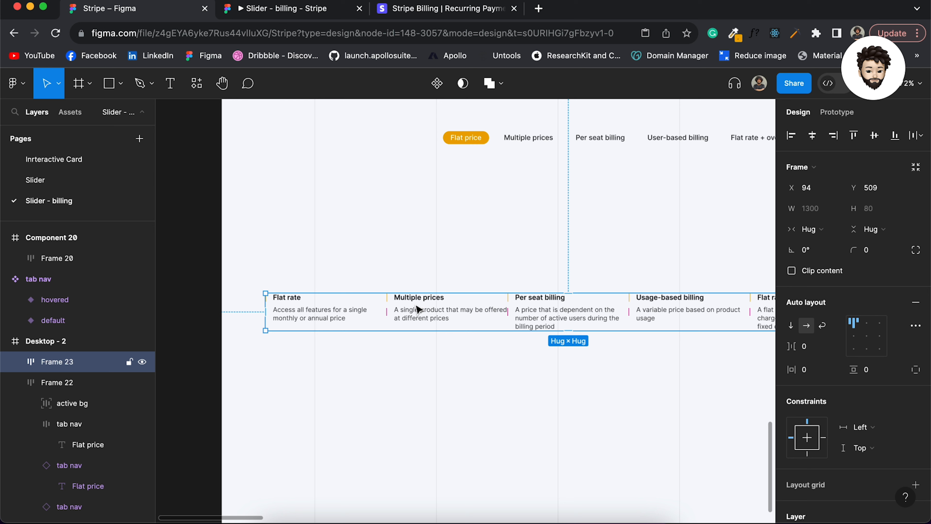
{"action": "key", "text": "alt+super+g"}
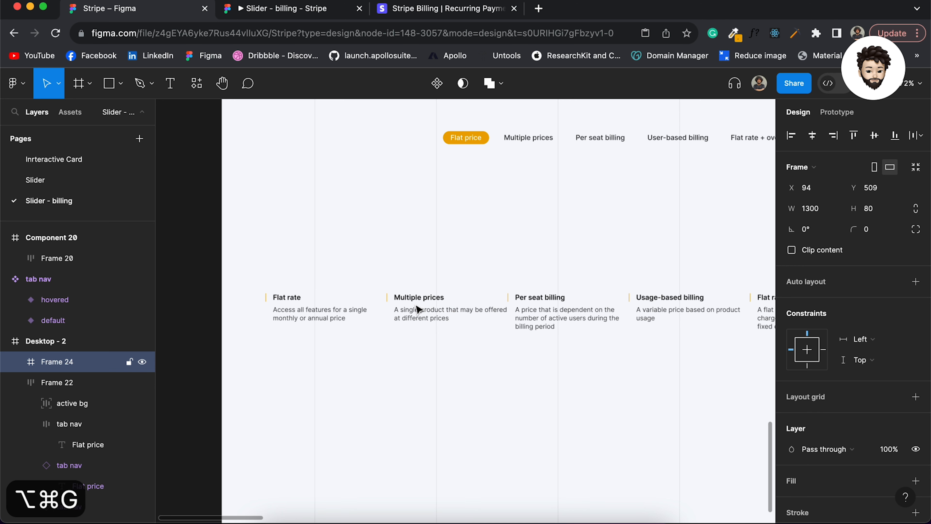
Step: Set the outer frame's width to 258 and clip its content so only the Flat rate block shows
{"action": "scroll", "coordinate": [417, 310], "scroll_direction": "right", "scroll_amount": 2}
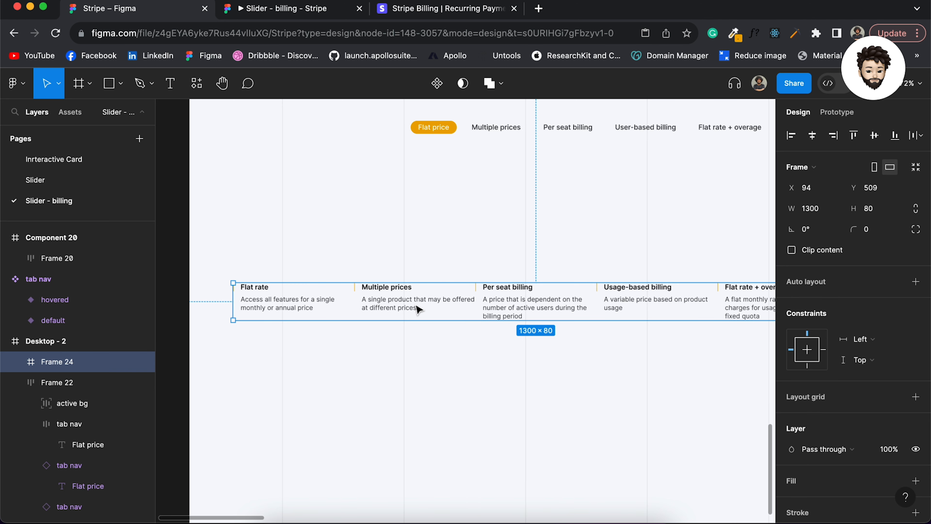
{"action": "scroll", "coordinate": [418, 309], "scroll_direction": "down", "scroll_amount": 5}
{"action": "left_click", "coordinate": [817, 216]}
{"action": "type", "text": "258"}
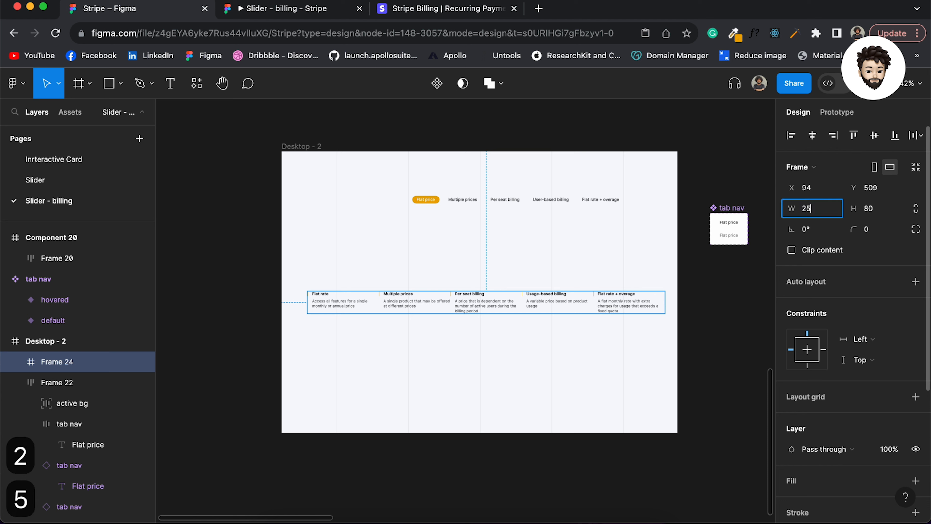
{"action": "key", "text": "Return"}
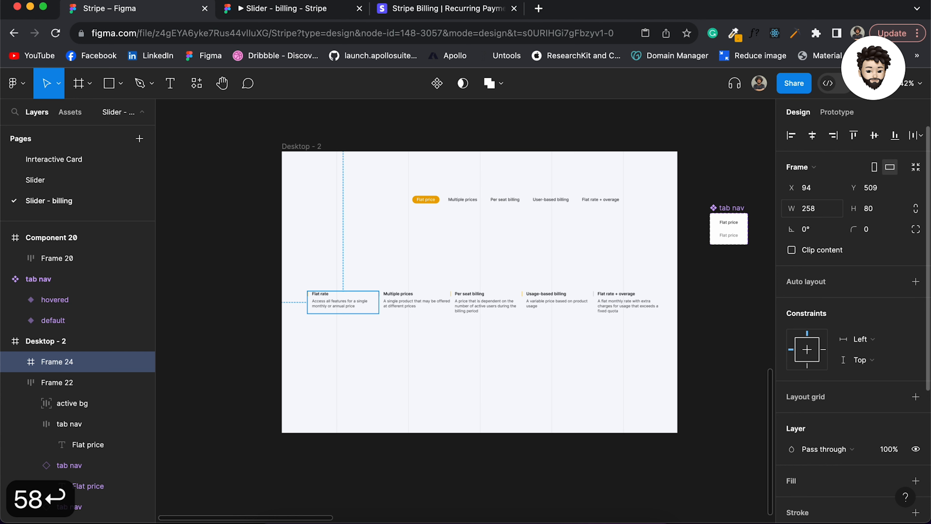
{"action": "left_click", "coordinate": [791, 251]}
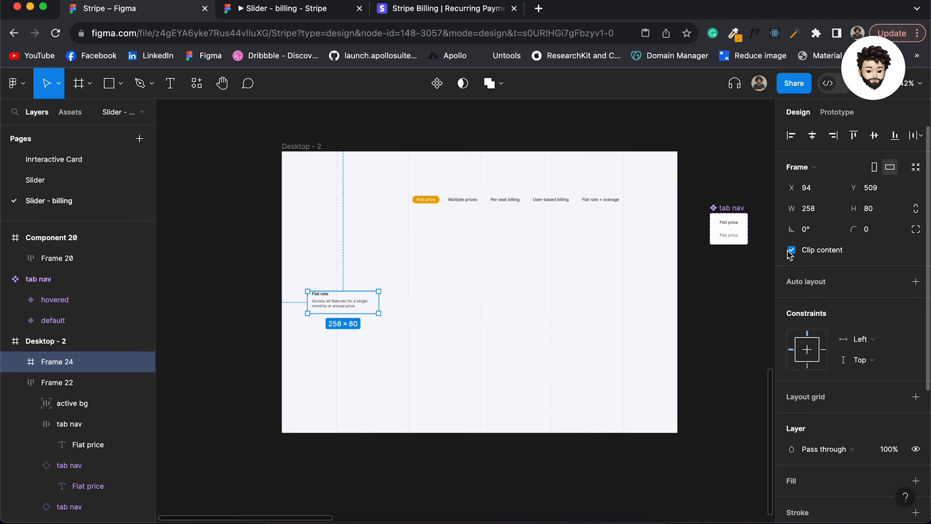
{"action": "scroll", "coordinate": [346, 307], "scroll_direction": "up", "scroll_amount": 5}
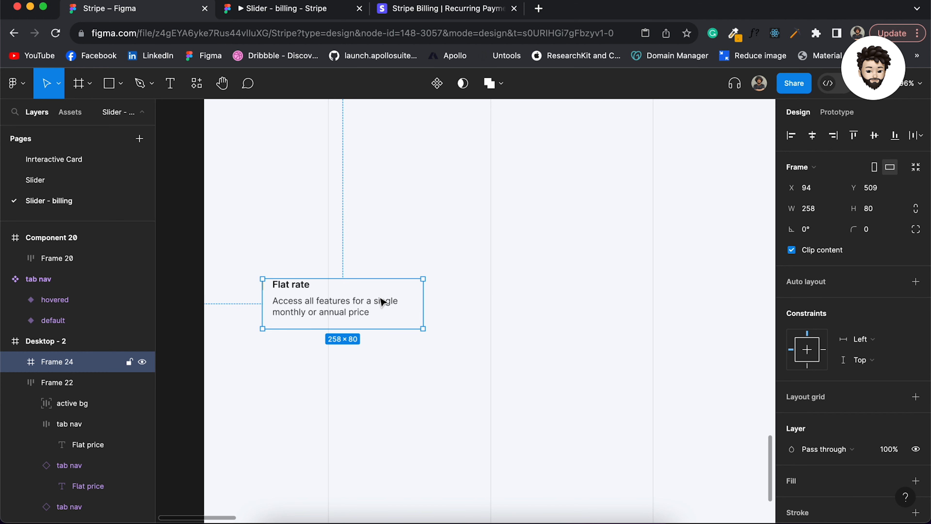
Step: Move the clipped description frame in Desktop - 2 up below the tab row, at X 200, Y 271
{"action": "scroll", "coordinate": [391, 301], "scroll_direction": "down", "scroll_amount": 3}
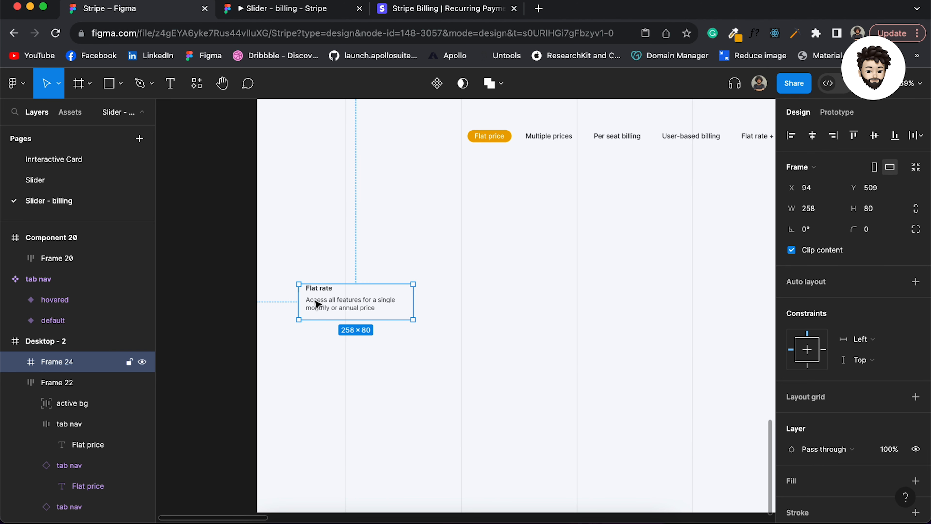
{"action": "left_click_drag", "start_coordinate": [317, 304], "coordinate": [363, 200]}
{"action": "scroll", "coordinate": [369, 200], "scroll_direction": "down", "scroll_amount": 4}
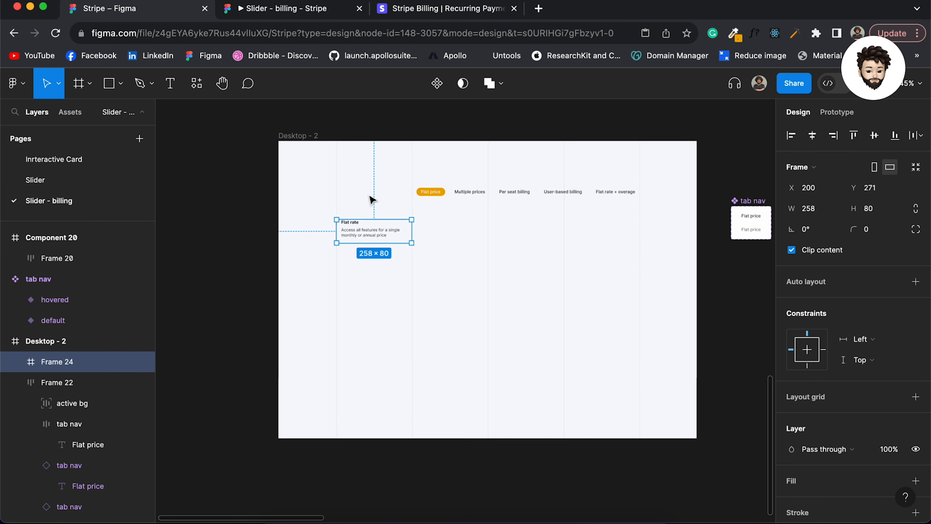
Step: Examine the Product and Price cards in the finished Flat rate diagram on Desktop - 1, and the available shape tools
{"action": "scroll", "coordinate": [370, 200], "scroll_direction": "up", "scroll_amount": 5}
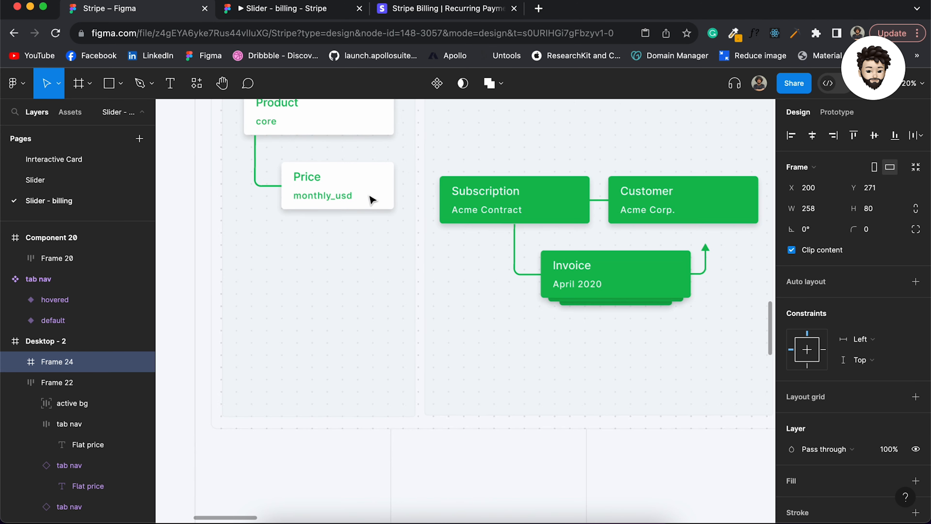
{"action": "scroll", "coordinate": [371, 200], "scroll_direction": "down", "scroll_amount": 4}
{"action": "scroll", "coordinate": [347, 146], "scroll_direction": "up", "scroll_amount": 3}
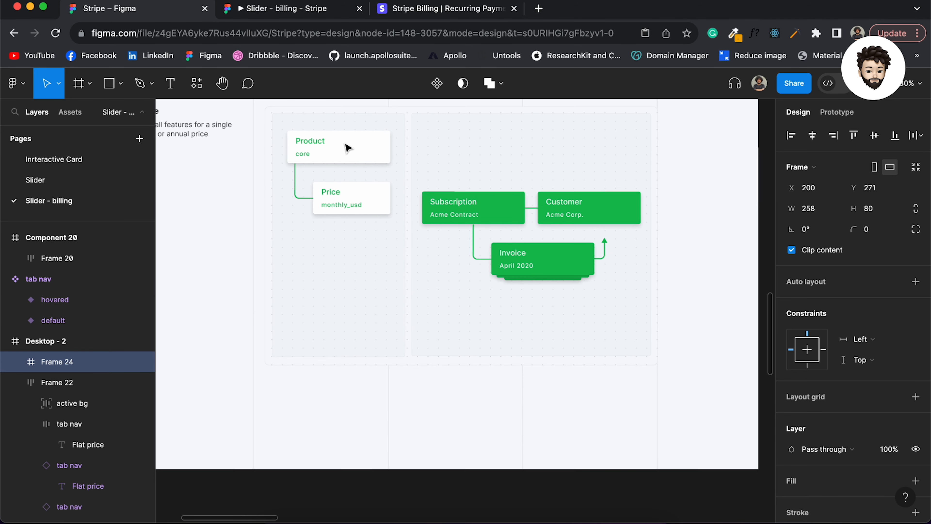
{"action": "left_click", "coordinate": [354, 151]}
{"action": "left_click", "coordinate": [374, 208]}
{"action": "scroll", "coordinate": [372, 209], "scroll_direction": "up", "scroll_amount": 2}
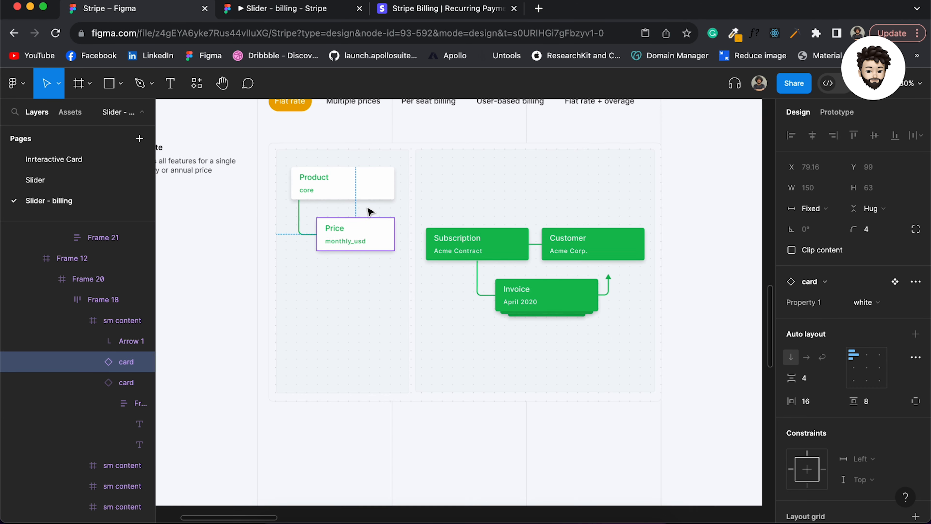
{"action": "scroll", "coordinate": [370, 212], "scroll_direction": "up", "scroll_amount": 5}
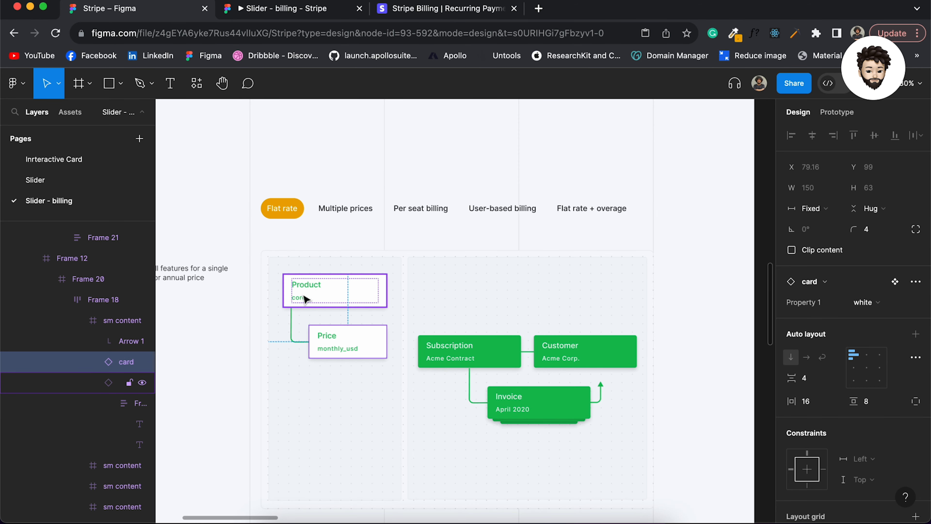
{"action": "scroll", "coordinate": [303, 299], "scroll_direction": "up", "scroll_amount": 3}
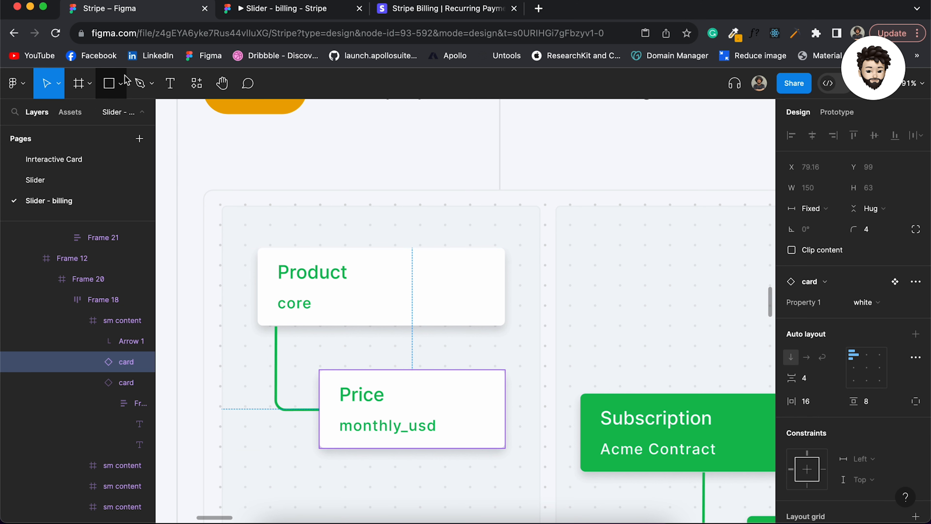
{"action": "left_click", "coordinate": [119, 85]}
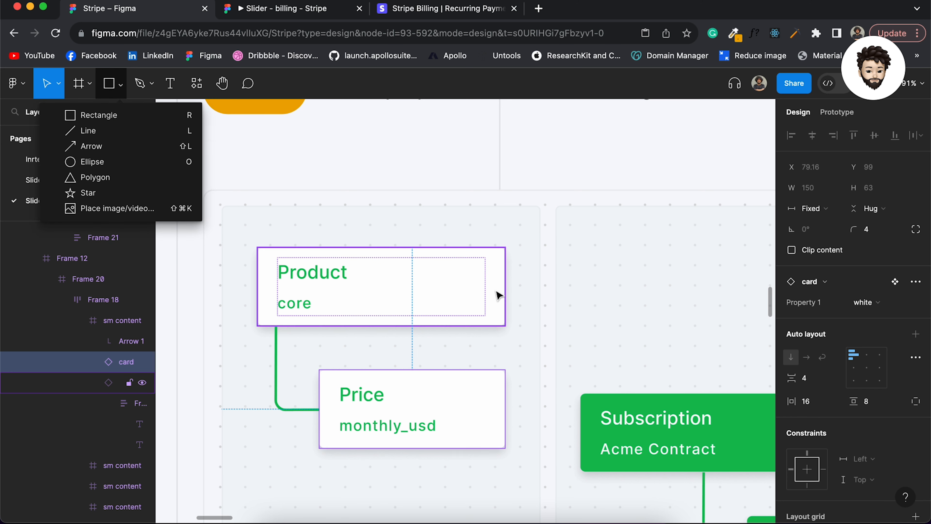
{"action": "left_click", "coordinate": [498, 295]}
{"action": "scroll", "coordinate": [499, 296], "scroll_direction": "down", "scroll_amount": 3}
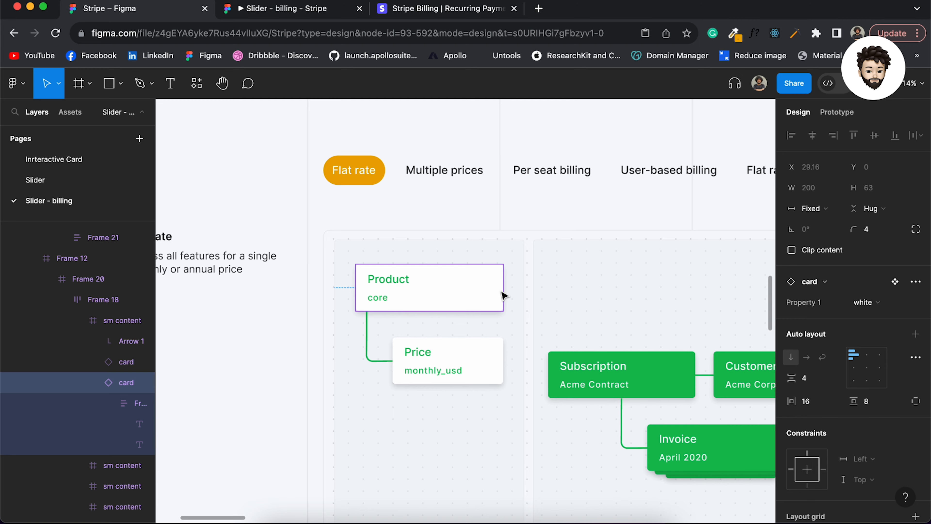
{"action": "scroll", "coordinate": [503, 296], "scroll_direction": "down", "scroll_amount": 3}
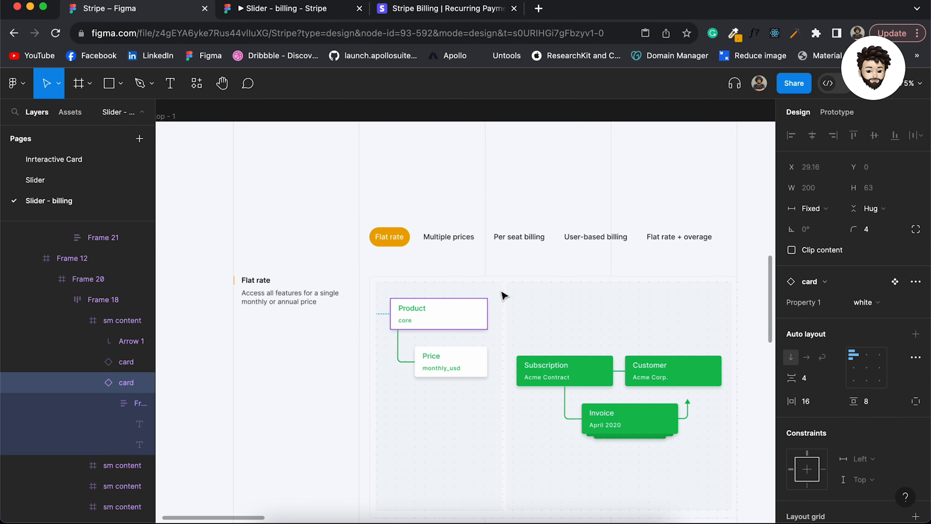
Step: Examine the finished slider layout and the billing diagrams for the other pricing tabs in Component 22
{"action": "scroll", "coordinate": [503, 294], "scroll_direction": "up", "scroll_amount": 5}
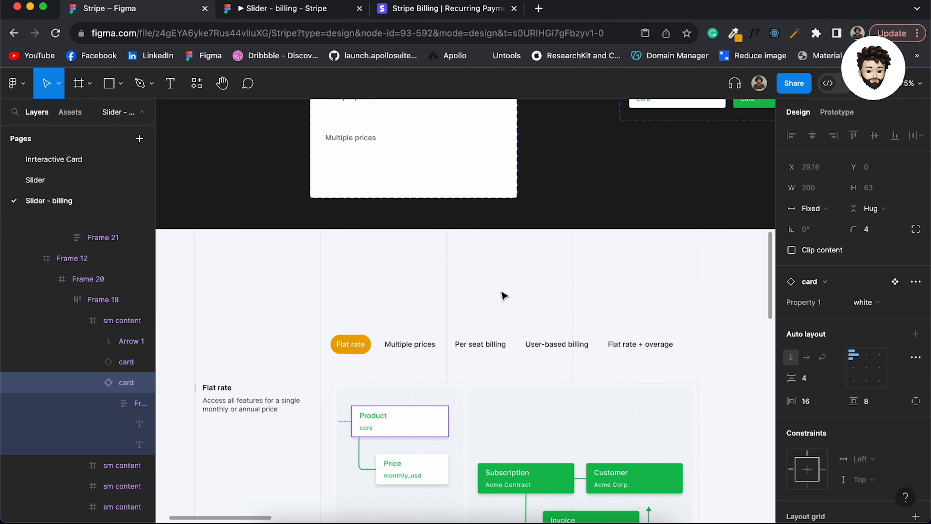
{"action": "scroll", "coordinate": [503, 295], "scroll_direction": "up", "scroll_amount": 3}
{"action": "scroll", "coordinate": [503, 295], "scroll_direction": "right", "scroll_amount": 4}
{"action": "scroll", "coordinate": [503, 295], "scroll_direction": "down", "scroll_amount": 5}
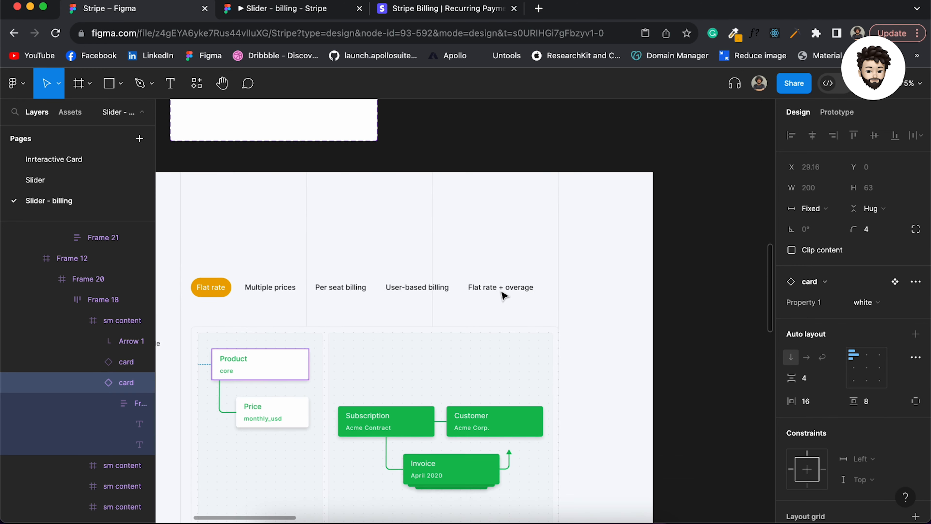
{"action": "scroll", "coordinate": [503, 296], "scroll_direction": "down", "scroll_amount": 4}
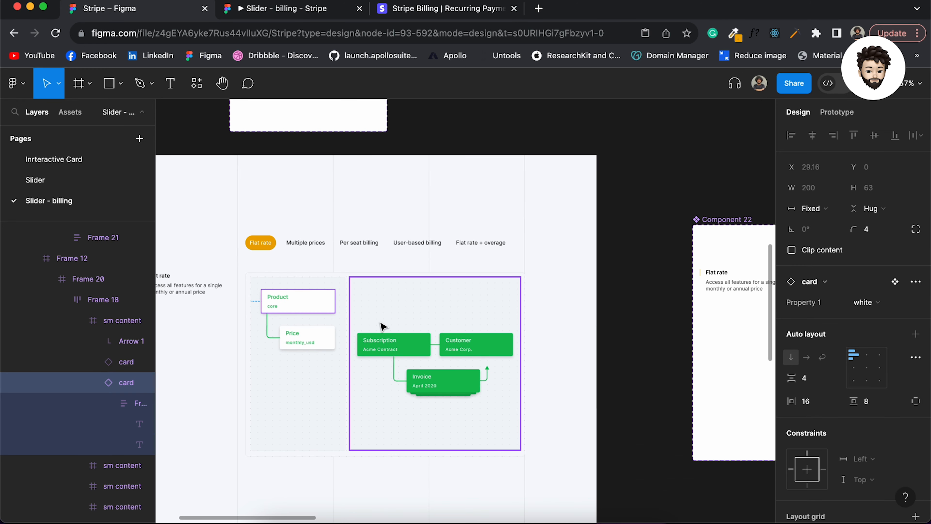
{"action": "scroll", "coordinate": [382, 326], "scroll_direction": "right", "scroll_amount": 10}
{"action": "scroll", "coordinate": [478, 335], "scroll_direction": "right", "scroll_amount": 10}
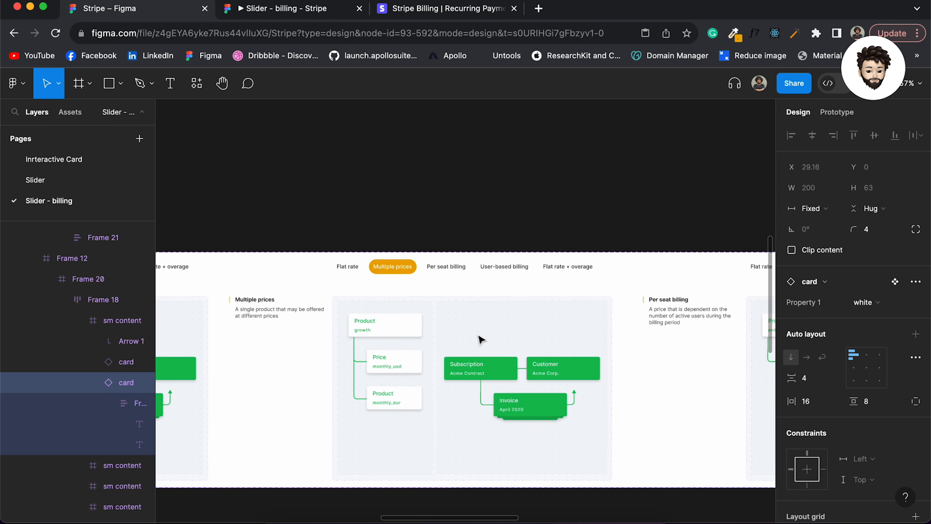
{"action": "scroll", "coordinate": [479, 335], "scroll_direction": "left", "scroll_amount": 18}
Step: Examine the white and green variants of the card component above the finished slider design
{"action": "scroll", "coordinate": [479, 336], "scroll_direction": "up", "scroll_amount": 6}
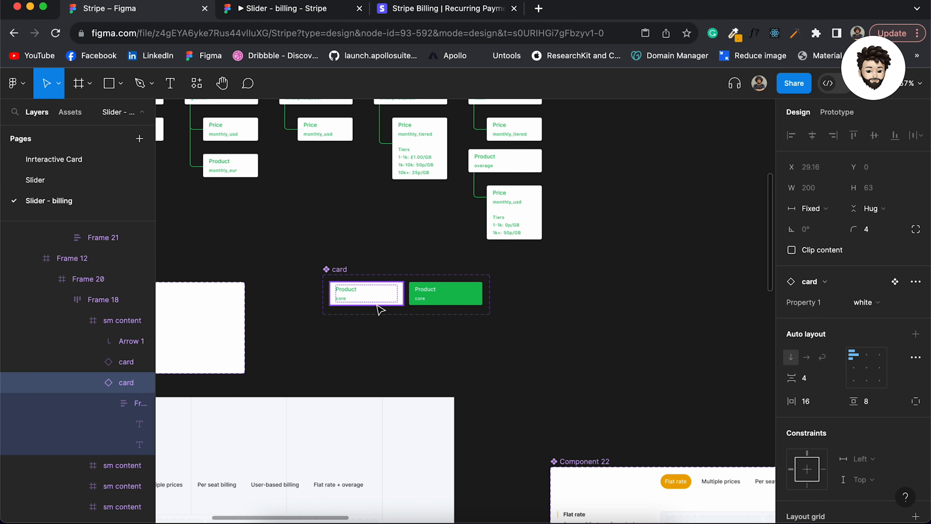
{"action": "scroll", "coordinate": [376, 308], "scroll_direction": "up", "scroll_amount": 5}
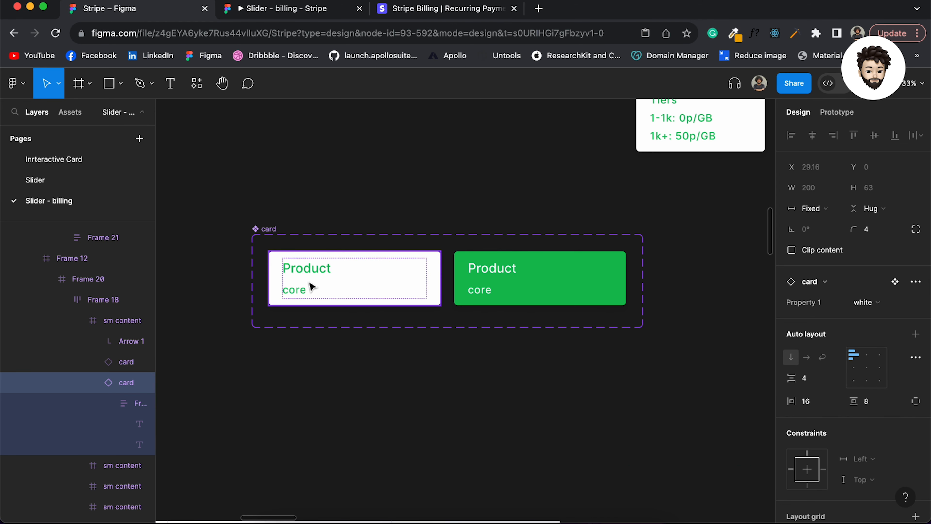
{"action": "scroll", "coordinate": [310, 287], "scroll_direction": "up", "scroll_amount": 3}
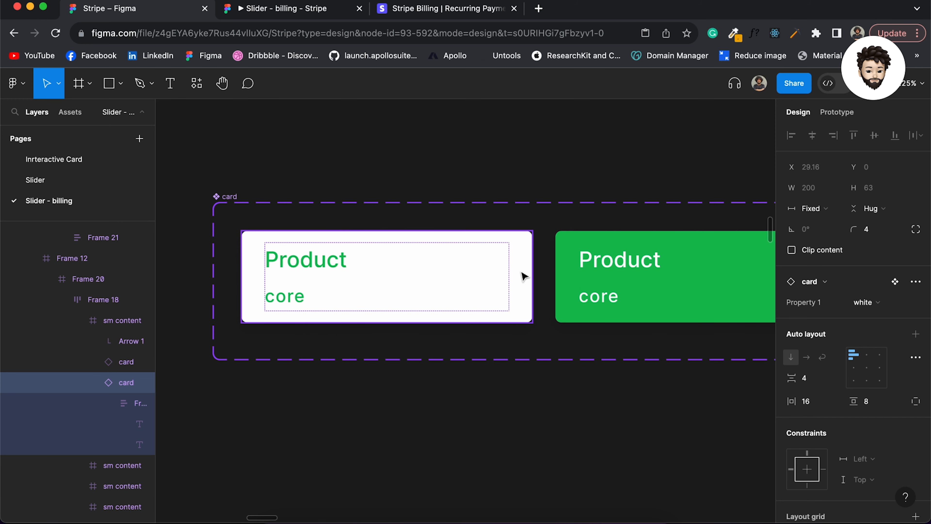
{"action": "scroll", "coordinate": [564, 279], "scroll_direction": "down", "scroll_amount": 2}
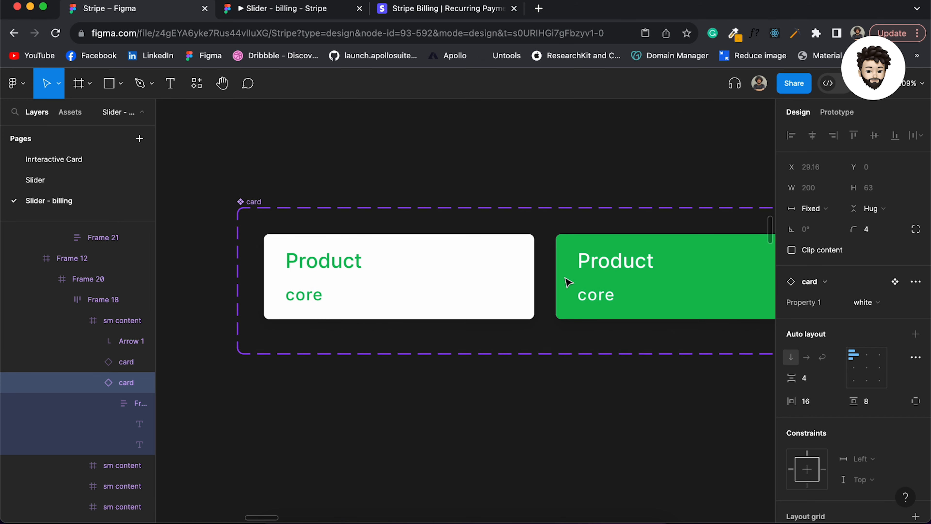
{"action": "scroll", "coordinate": [605, 294], "scroll_direction": "down", "scroll_amount": 3}
{"action": "scroll", "coordinate": [605, 292], "scroll_direction": "down", "scroll_amount": 6}
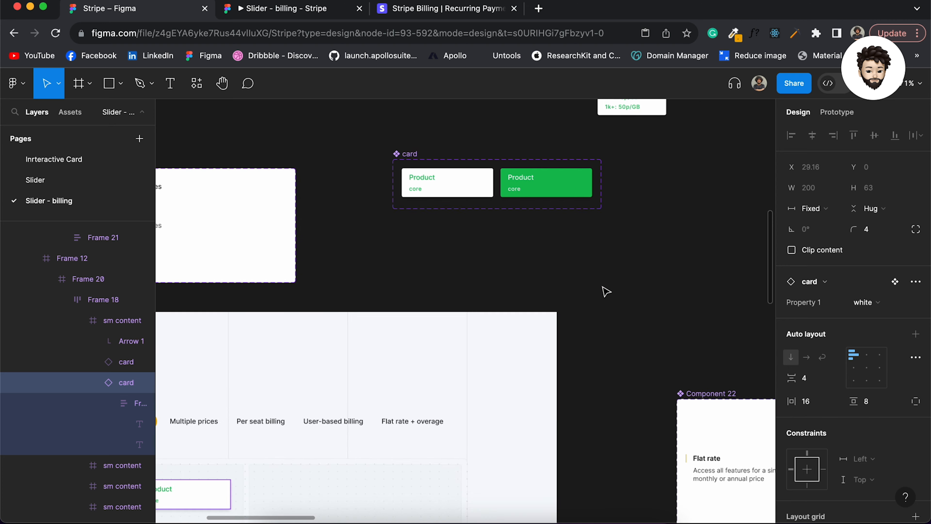
Step: Copy the clipped Frame 20 holding the Product and Price cards from Desktop - 1 into Desktop - 2 at X 502, Y 365
{"action": "scroll", "coordinate": [605, 292], "scroll_direction": "down", "scroll_amount": 3}
{"action": "scroll", "coordinate": [604, 292], "scroll_direction": "up", "scroll_amount": 5}
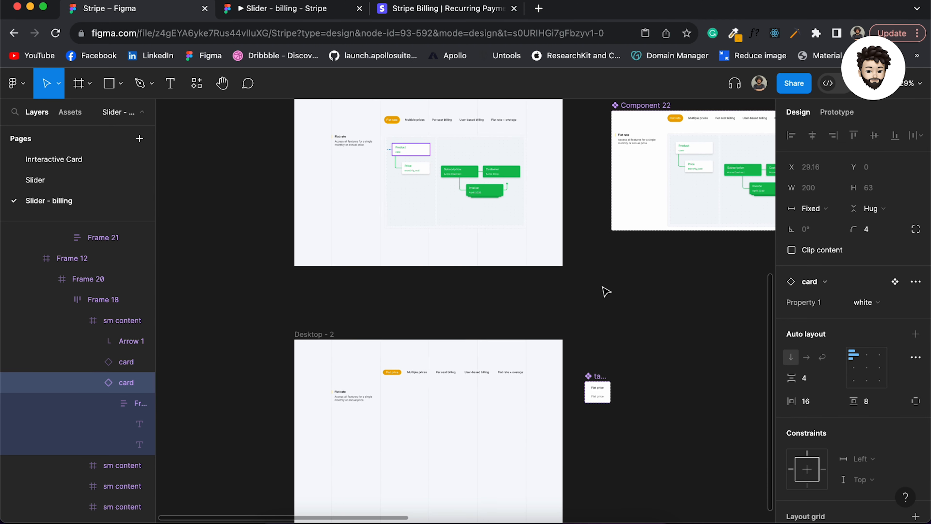
{"action": "left_click", "coordinate": [414, 239]}
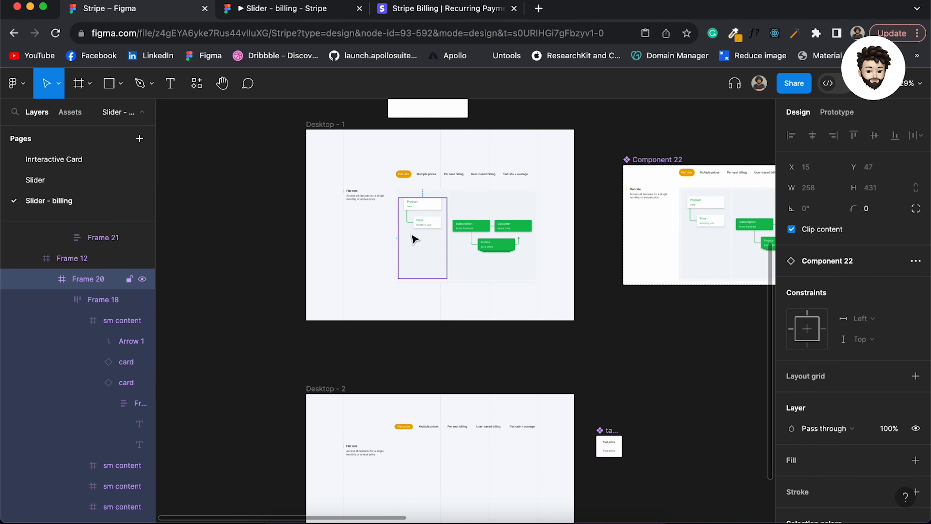
{"action": "scroll", "coordinate": [414, 239], "scroll_direction": "up", "scroll_amount": 5}
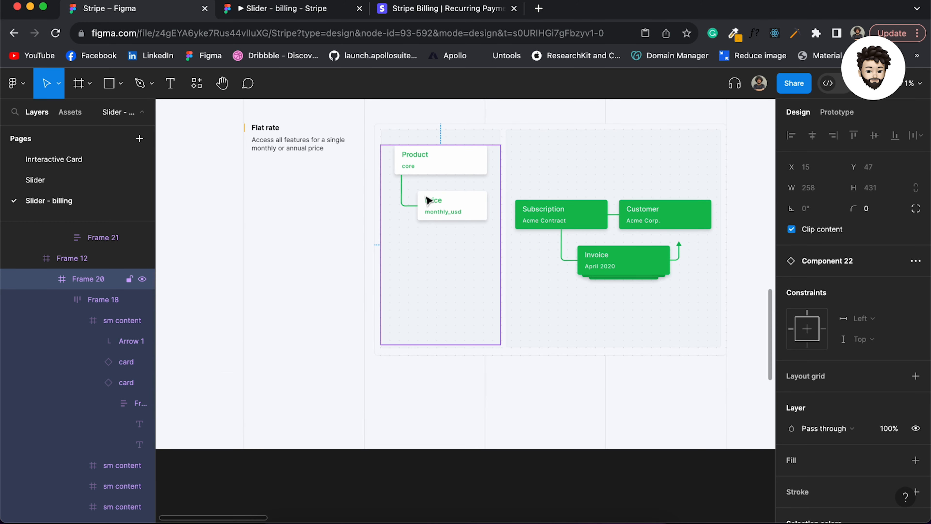
{"action": "left_click_drag", "start_coordinate": [432, 198], "coordinate": [436, 302]}
{"action": "scroll", "coordinate": [434, 303], "scroll_direction": "up", "scroll_amount": 5, "text": "ctrl"}
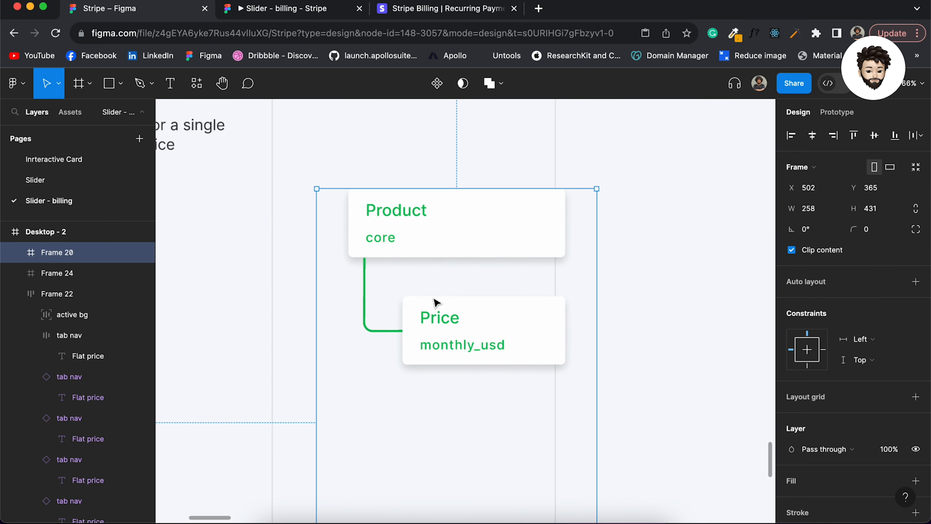
Step: Examine the Product card, connector arrow and Price card in Frame 20, its nested Frame 18, and the description frame in Desktop - 2
{"action": "left_click", "coordinate": [466, 228], "text": "super"}
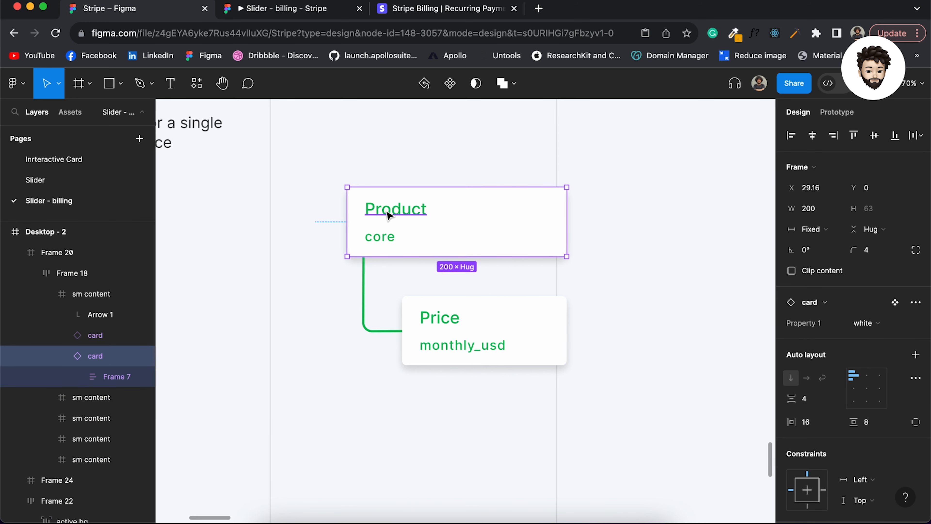
{"action": "left_click", "coordinate": [366, 299]}
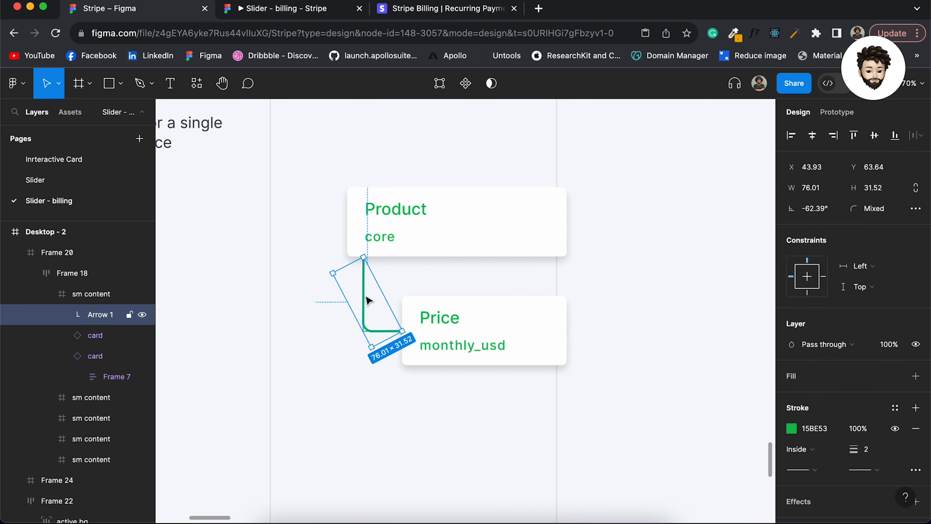
{"action": "left_click", "coordinate": [505, 343]}
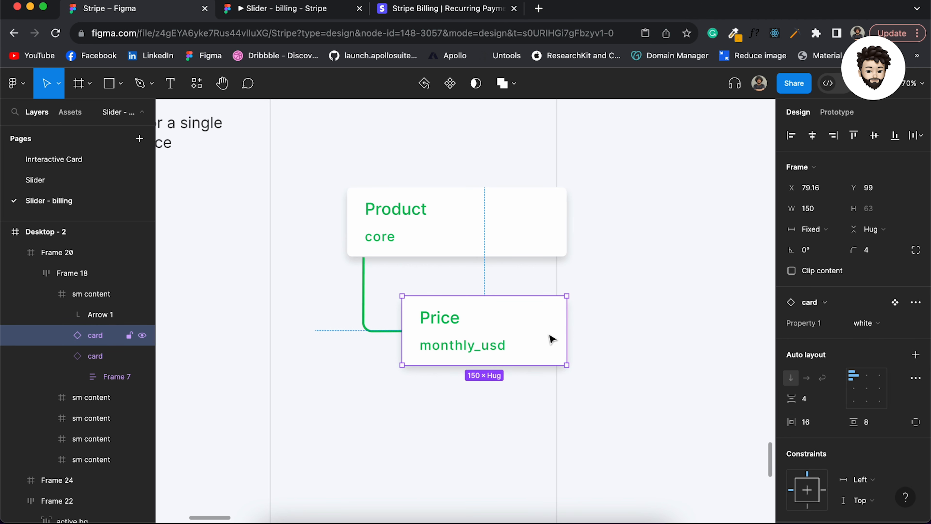
{"action": "scroll", "coordinate": [615, 355], "scroll_direction": "down", "scroll_amount": 1}
{"action": "left_click", "coordinate": [642, 322]}
{"action": "scroll", "coordinate": [666, 326], "scroll_direction": "down", "scroll_amount": 3}
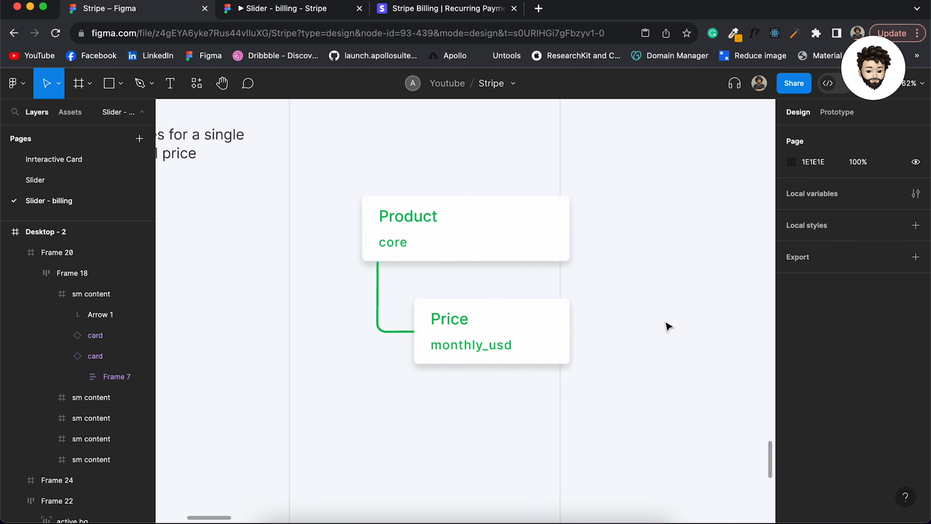
{"action": "left_click", "coordinate": [498, 237]}
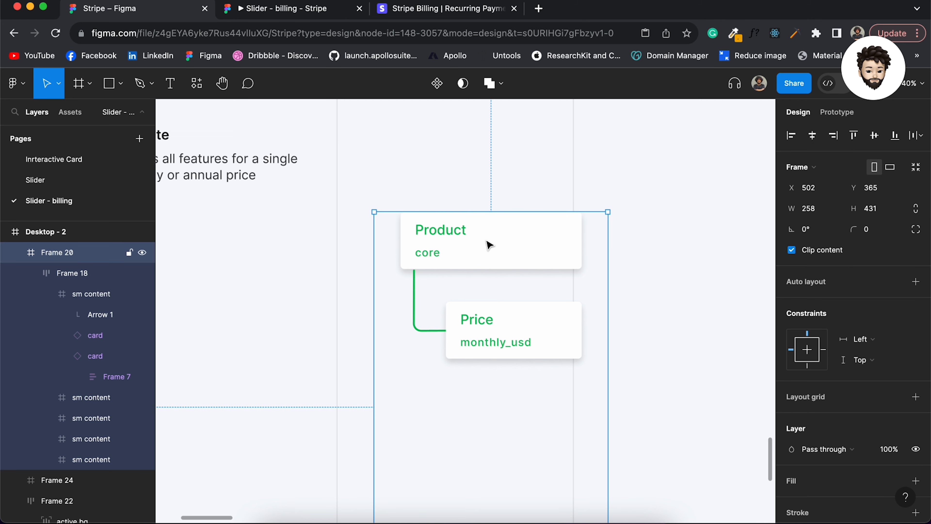
{"action": "double_click", "coordinate": [488, 248]}
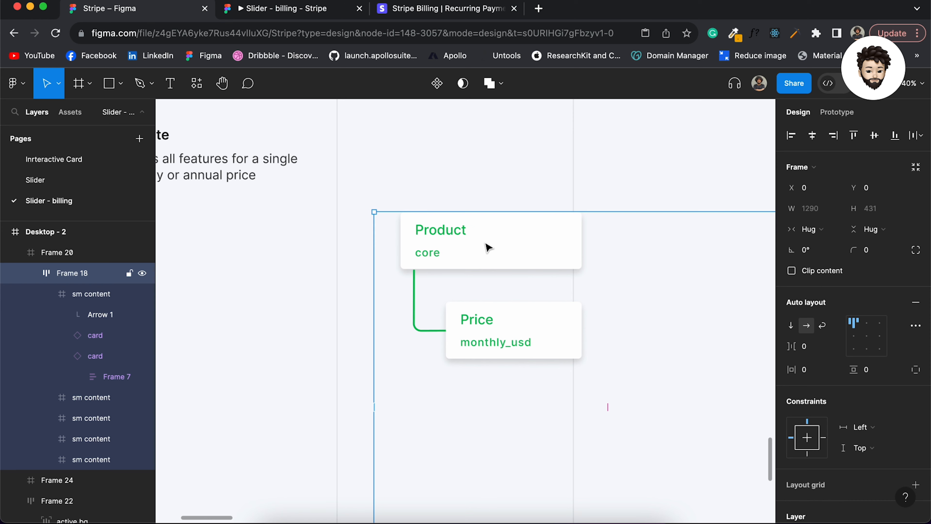
{"action": "scroll", "coordinate": [486, 246], "scroll_direction": "left", "scroll_amount": 6}
{"action": "scroll", "coordinate": [486, 245], "scroll_direction": "up", "scroll_amount": 2}
{"action": "left_click", "coordinate": [436, 193]}
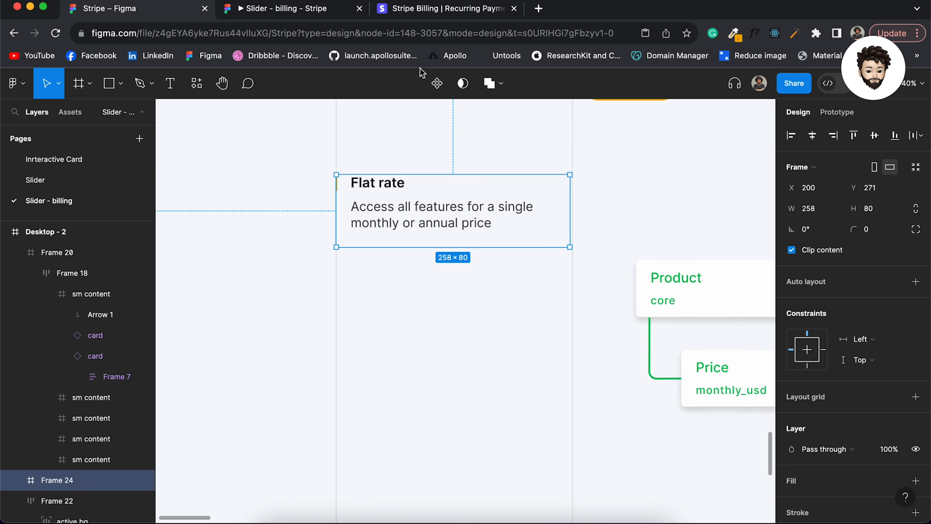
Step: Compare the Flat rate and Multiple prices diagrams on the Stripe Billing page, and return to the Figma file
{"action": "left_click", "coordinate": [433, 16]}
{"action": "left_click", "coordinate": [348, 169]}
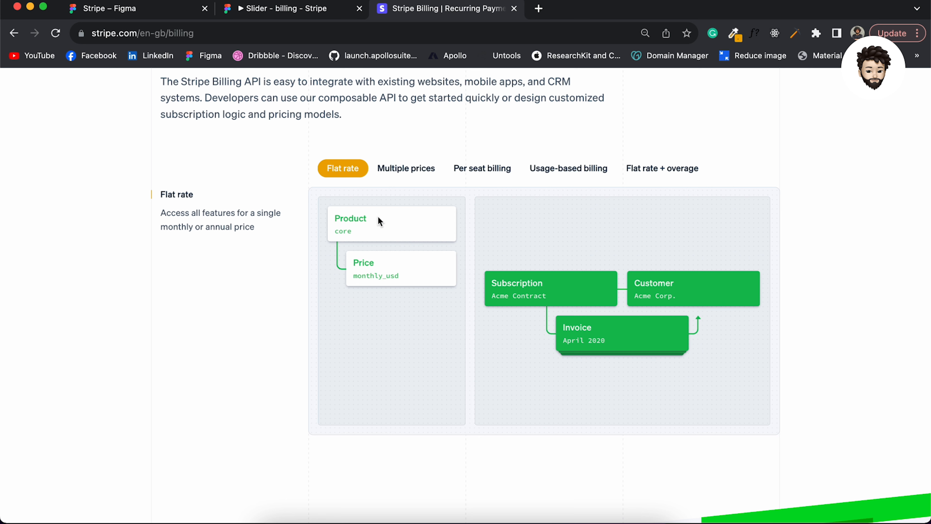
{"action": "left_click", "coordinate": [398, 176]}
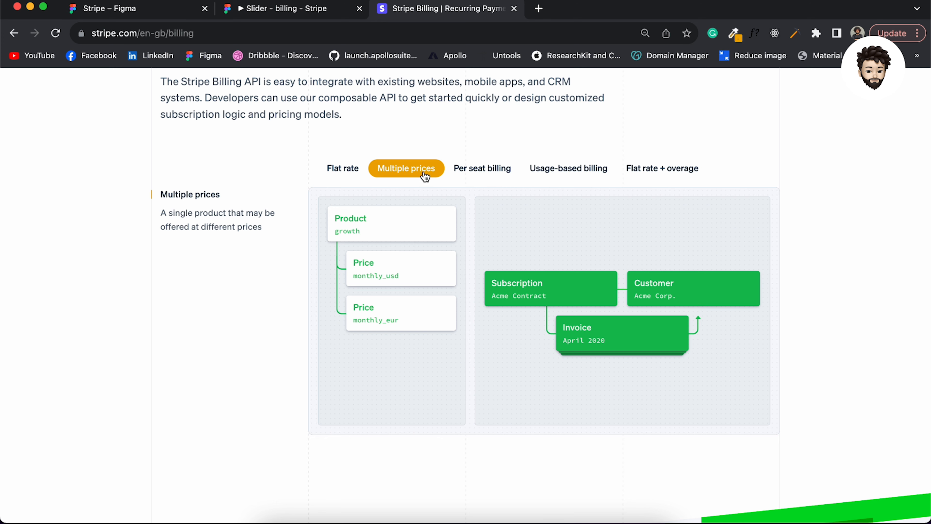
{"action": "left_click", "coordinate": [105, 16]}
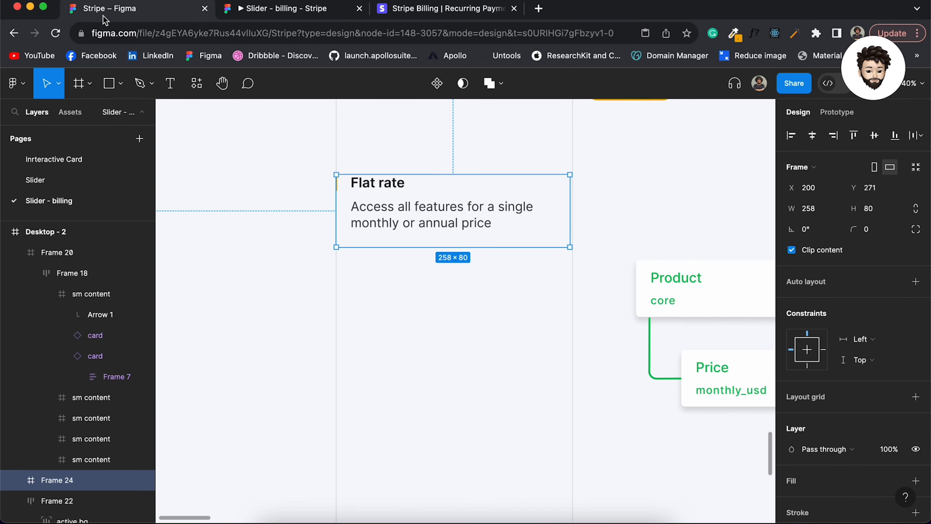
Step: Place a copy of Frame 19, the strip of five product diagrams, in the lower part of Desktop - 2 at X 66, Y 565
{"action": "scroll", "coordinate": [451, 234], "scroll_direction": "down", "scroll_amount": 8}
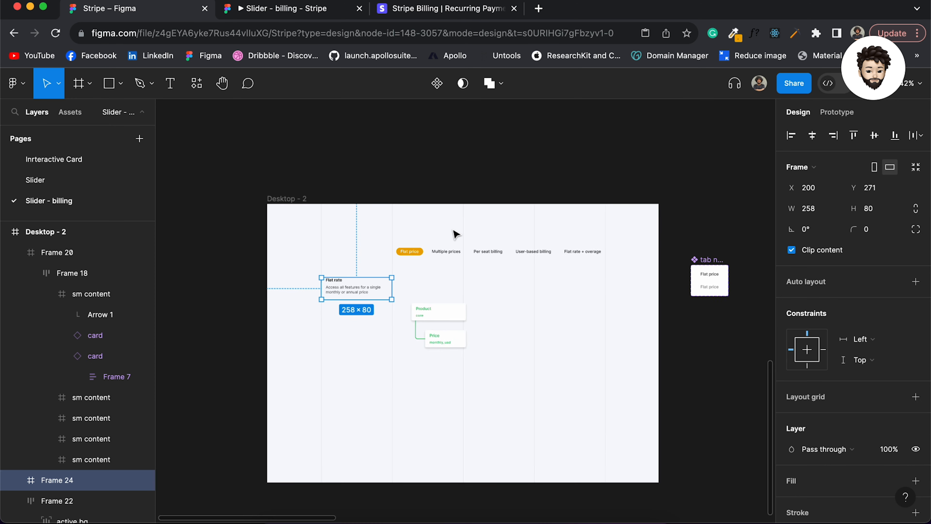
{"action": "scroll", "coordinate": [454, 234], "scroll_direction": "up", "scroll_amount": 10}
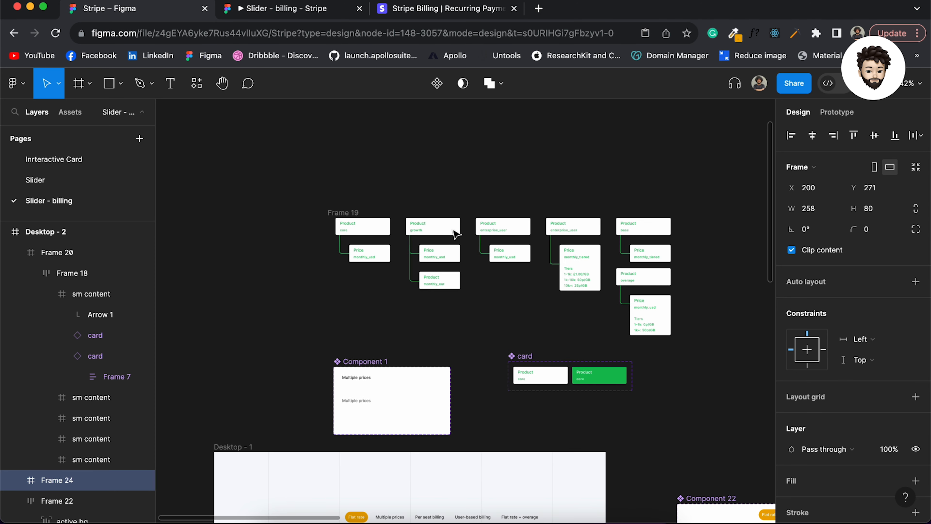
{"action": "left_click", "coordinate": [348, 213]}
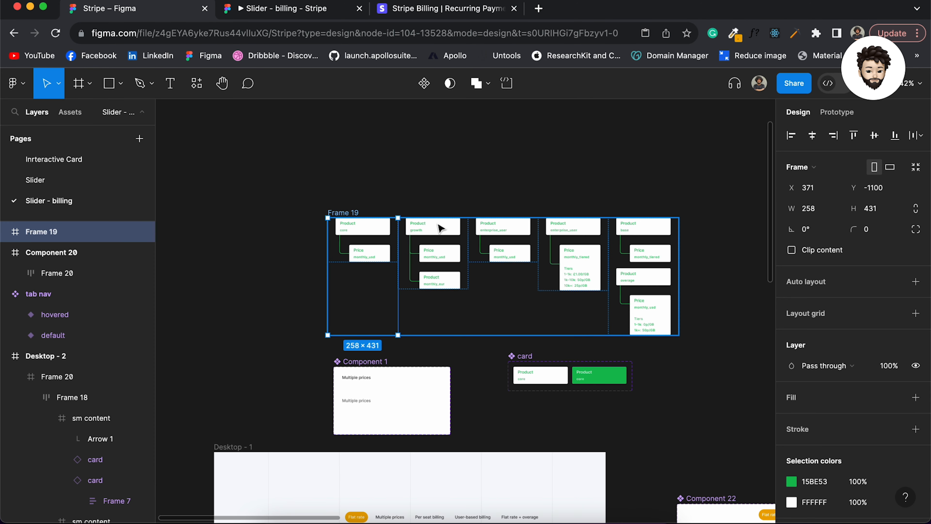
{"action": "left_click_drag", "start_coordinate": [353, 212], "coordinate": [381, 329]}
{"action": "scroll", "coordinate": [433, 385], "scroll_direction": "down", "scroll_amount": 10}
{"action": "left_click_drag", "start_coordinate": [381, 476], "coordinate": [256, 305]}
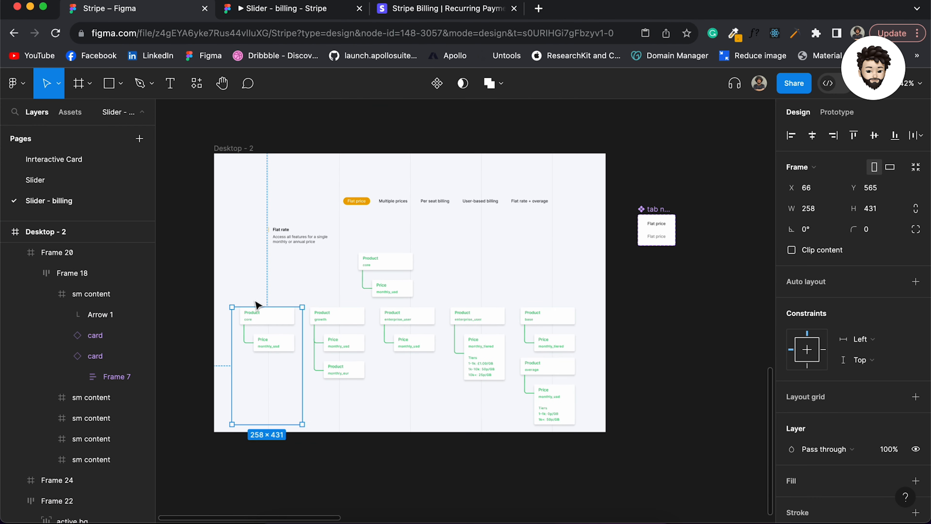
Step: Inspect the diagram blocks inside Frame 19 in Desktop - 2 and turn on Clip content for that frame
{"action": "scroll", "coordinate": [257, 304], "scroll_direction": "up", "scroll_amount": 5}
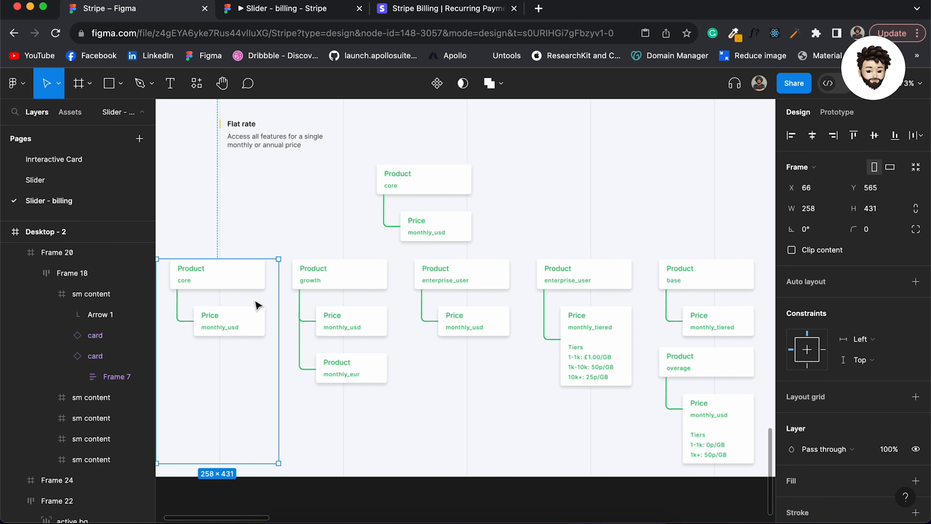
{"action": "left_click", "coordinate": [396, 283]}
{"action": "scroll", "coordinate": [395, 284], "scroll_direction": "left", "scroll_amount": 3}
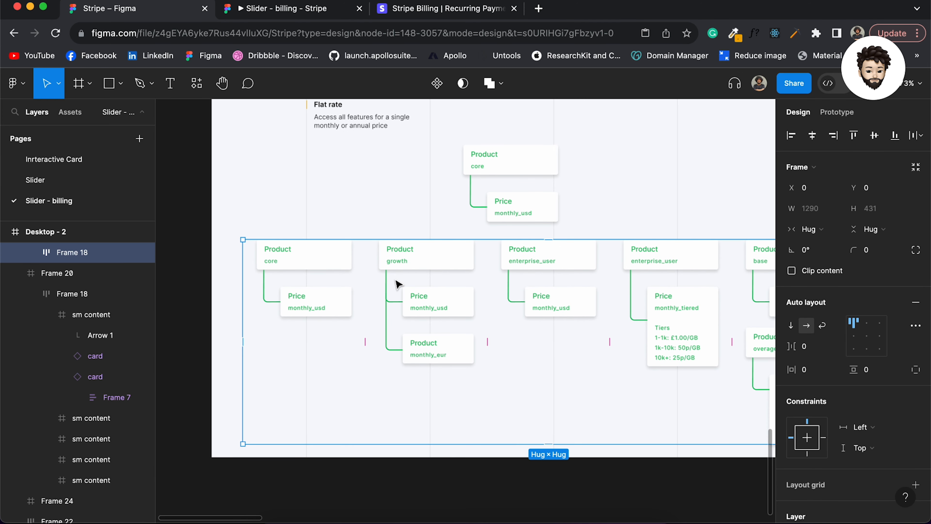
{"action": "double_click", "coordinate": [301, 289]}
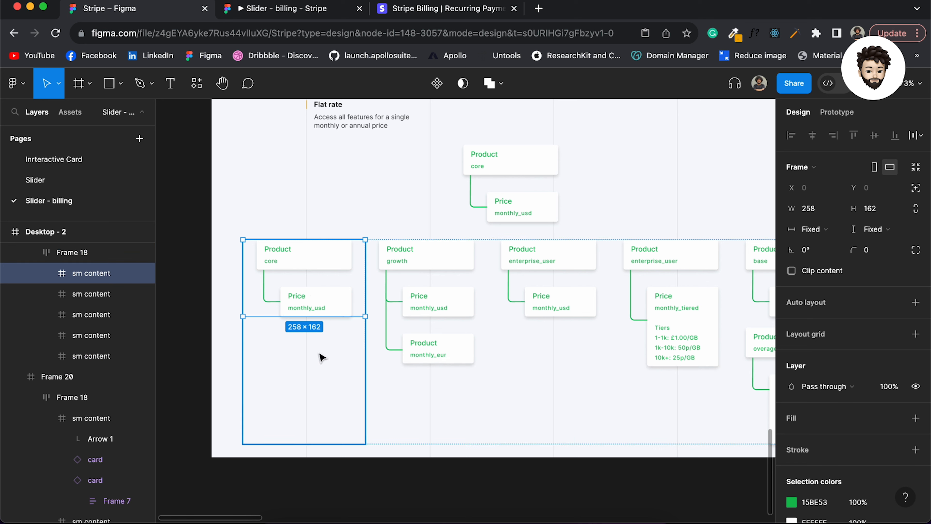
{"action": "left_click", "coordinate": [322, 380]}
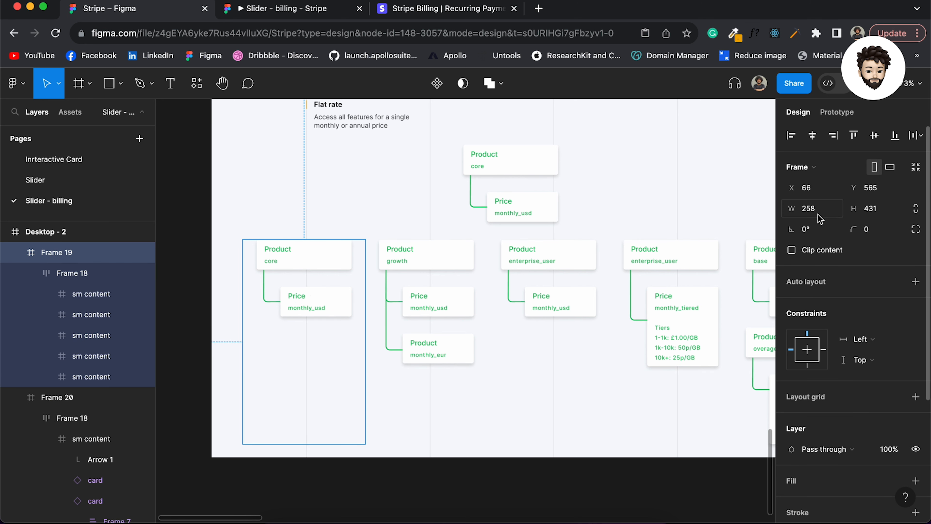
{"action": "left_click", "coordinate": [792, 252]}
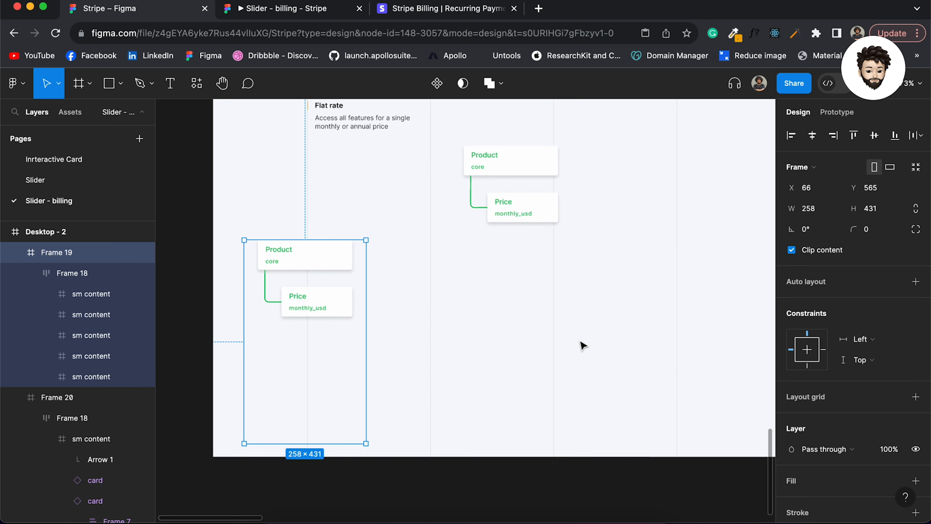
Step: Delete the copied Frame 20 from Desktop - 2 and move the clipped Frame 19 below the tab row to X 525, Y 302
{"action": "left_click", "coordinate": [536, 239]}
{"action": "key", "text": "BackSpace"}
{"action": "double_click", "coordinate": [311, 283]}
{"action": "left_click_drag", "start_coordinate": [311, 282], "coordinate": [505, 258]}
{"action": "key", "text": "super+z"}
{"action": "left_click_drag", "start_coordinate": [280, 394], "coordinate": [496, 269]}
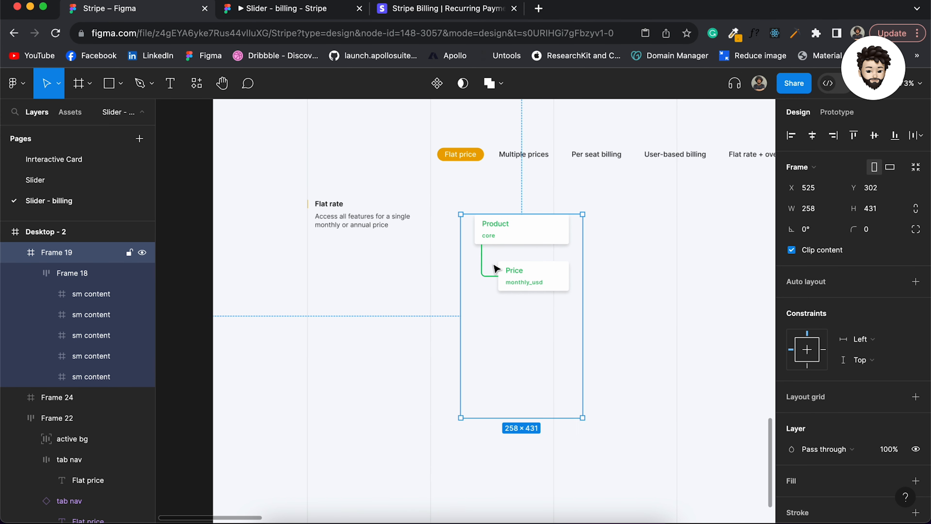
Step: Replace Frame 19 in Desktop - 2 with a copy of Frame 12, the full diagram panel from Desktop - 1, at X 476, Y 243
{"action": "scroll", "coordinate": [549, 280], "scroll_direction": "down", "scroll_amount": 1}
{"action": "scroll", "coordinate": [549, 281], "scroll_direction": "up", "scroll_amount": 10}
{"action": "scroll", "coordinate": [549, 280], "scroll_direction": "right", "scroll_amount": 5}
{"action": "scroll", "coordinate": [396, 183], "scroll_direction": "up", "scroll_amount": 1}
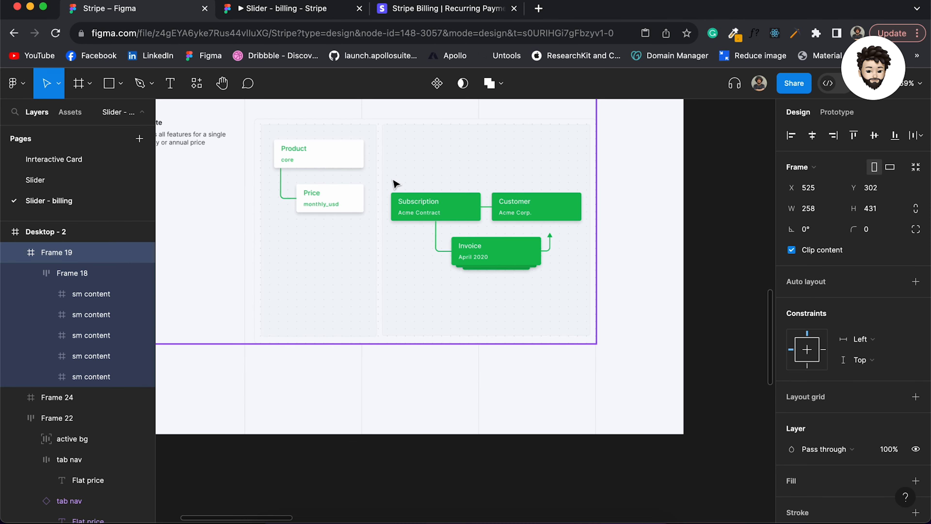
{"action": "scroll", "coordinate": [421, 189], "scroll_direction": "up", "scroll_amount": 3}
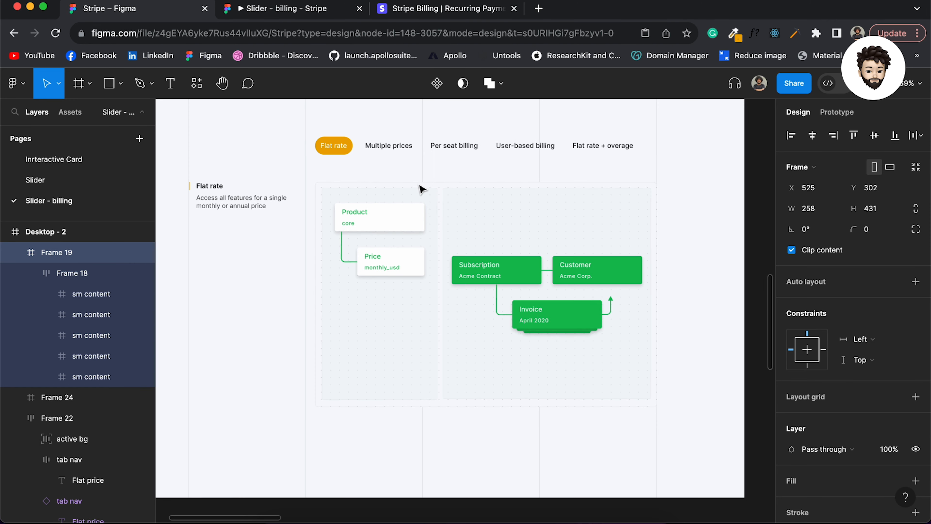
{"action": "left_click", "coordinate": [366, 244]}
{"action": "left_click", "coordinate": [353, 221]}
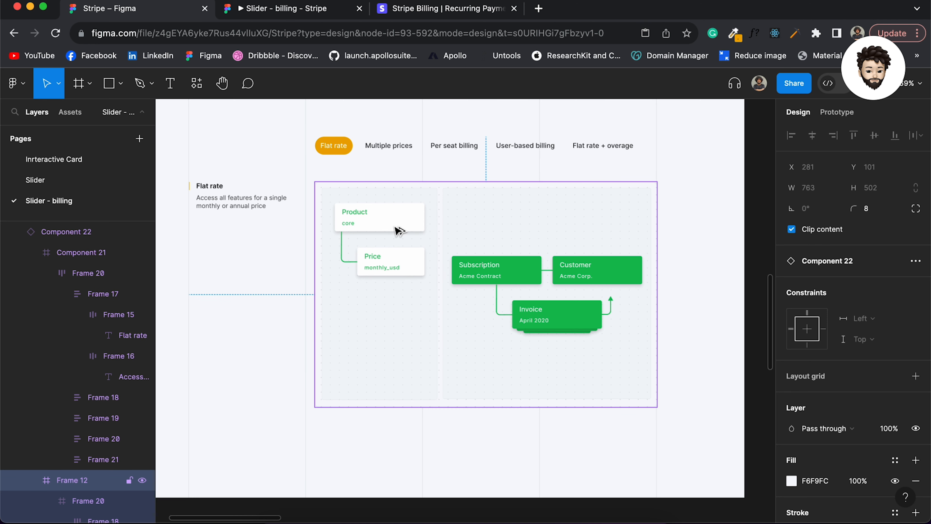
{"action": "left_click_drag", "start_coordinate": [433, 282], "coordinate": [468, 241]}
{"action": "left_click", "coordinate": [399, 247]}
{"action": "key", "text": "BackSpace"}
{"action": "scroll", "coordinate": [468, 241], "scroll_direction": "up", "scroll_amount": 5}
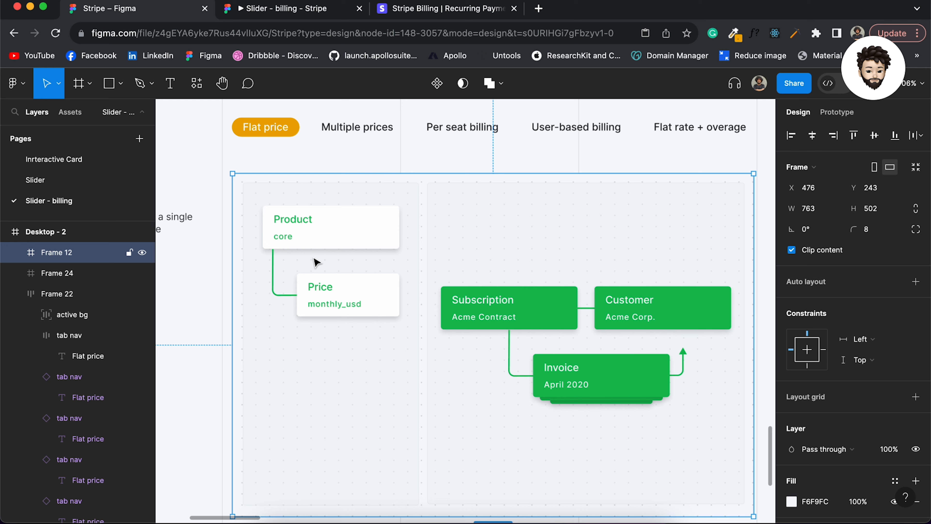
Step: Examine the stacked Invoice cards, the connectors and the Subscription card inside the panel's lg content frame
{"action": "scroll", "coordinate": [586, 320], "scroll_direction": "up", "scroll_amount": 5}
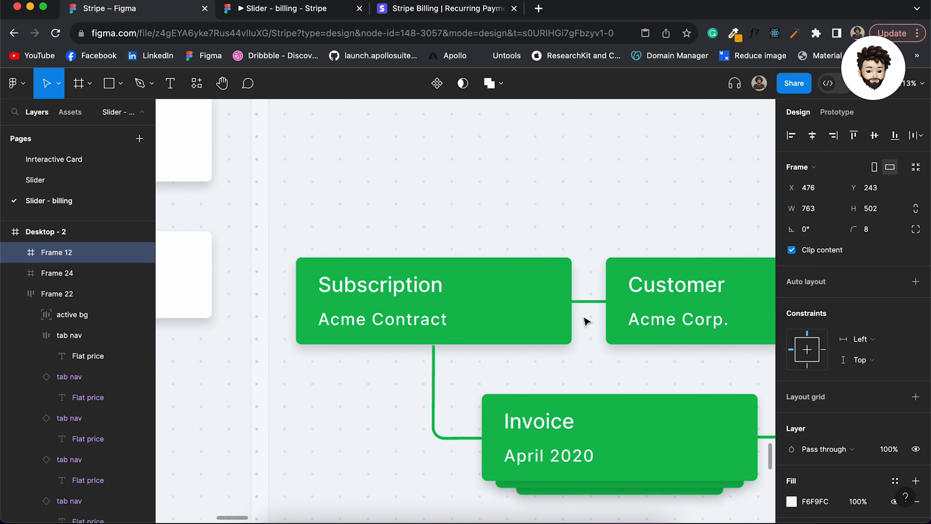
{"action": "left_click", "coordinate": [557, 439]}
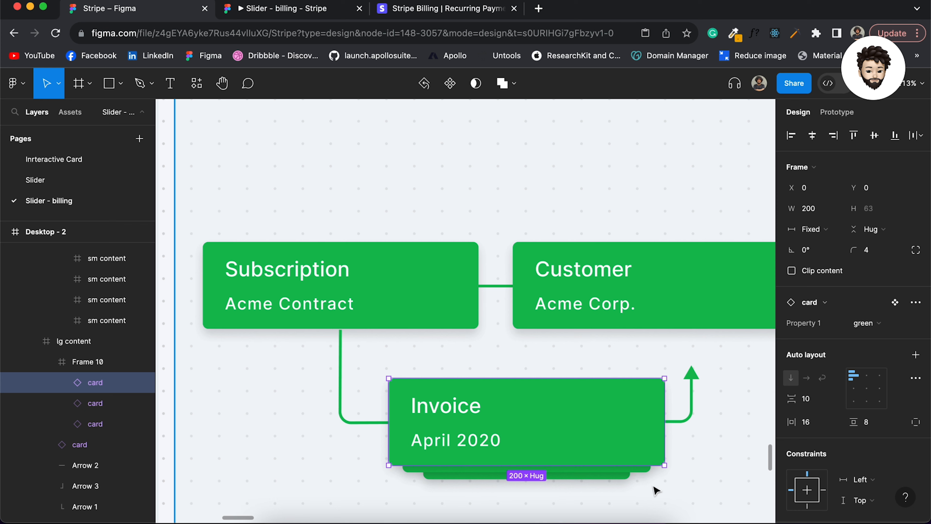
{"action": "left_click", "coordinate": [685, 476]}
{"action": "scroll", "coordinate": [684, 476], "scroll_direction": "down", "scroll_amount": 5}
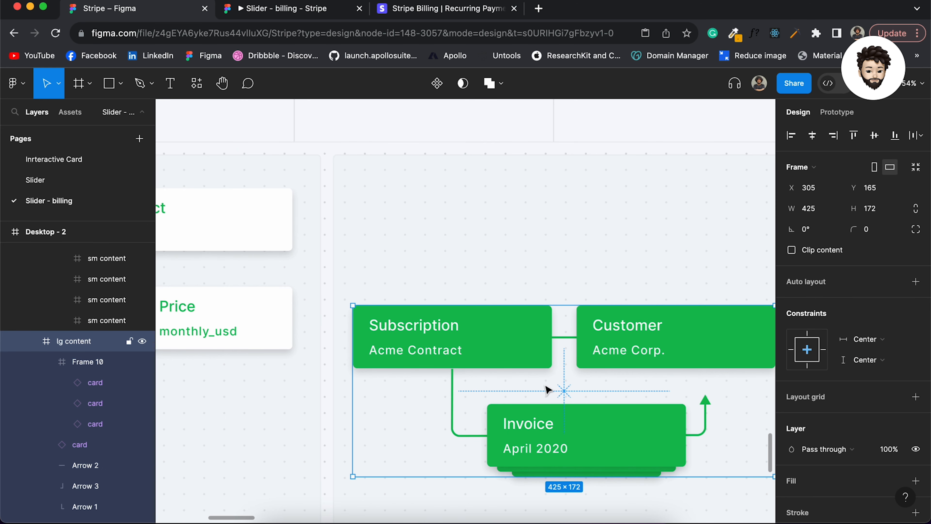
{"action": "double_click", "coordinate": [485, 350]}
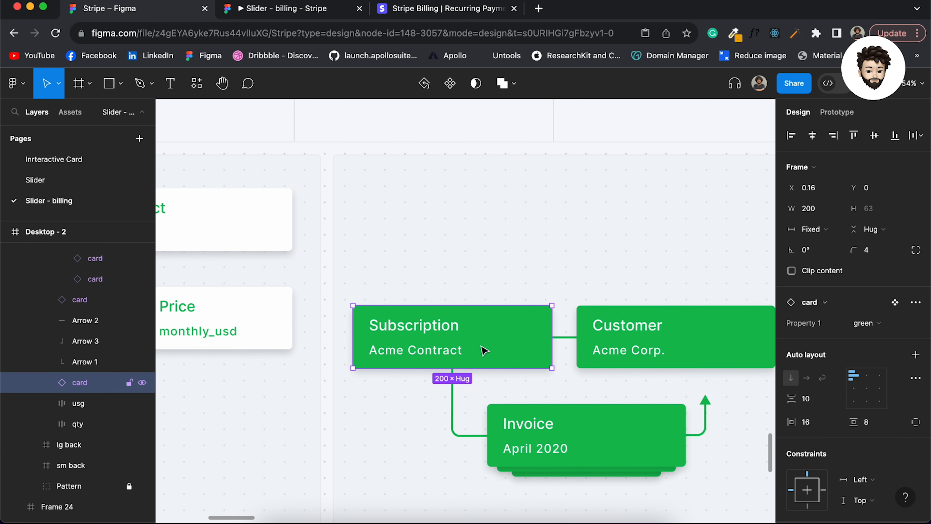
Step: Place copies of the usg and qty labels above the Subscription card, with Quantity at X 45, Y 42 and Usage at X 45, Y 76
{"action": "left_click", "coordinate": [424, 405]}
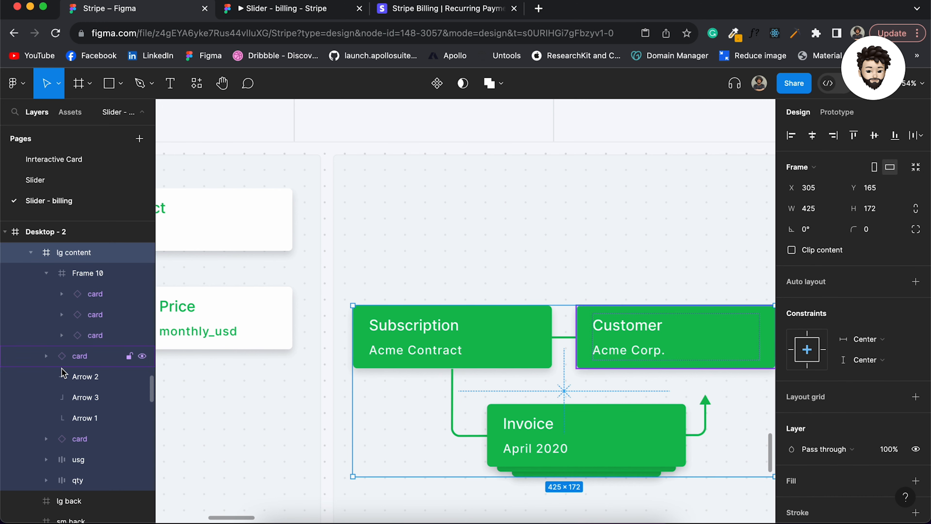
{"action": "scroll", "coordinate": [61, 380], "scroll_direction": "down", "scroll_amount": 1}
{"action": "scroll", "coordinate": [73, 404], "scroll_direction": "down", "scroll_amount": 1}
{"action": "left_click", "coordinate": [80, 422]}
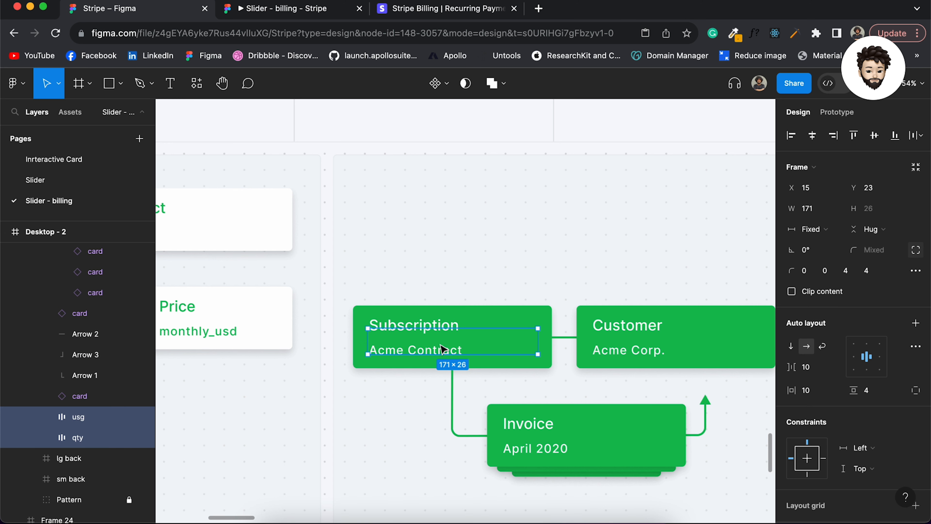
{"action": "left_click_drag", "start_coordinate": [443, 348], "coordinate": [453, 216]}
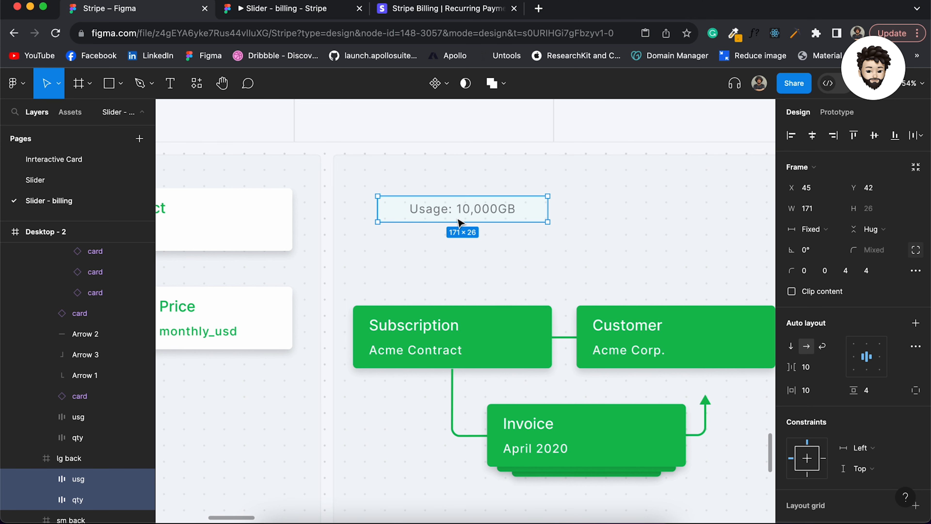
{"action": "left_click", "coordinate": [455, 242]}
{"action": "double_click", "coordinate": [458, 220]}
{"action": "left_click_drag", "start_coordinate": [458, 220], "coordinate": [458, 253]}
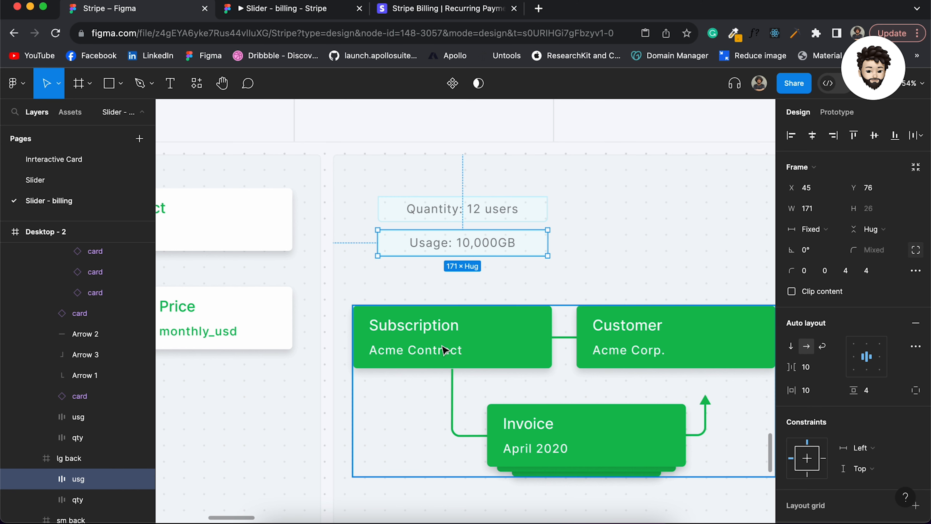
Step: Select the Subscription card and switch to the Stripe Billing page to compare its diagram
{"action": "left_click", "coordinate": [517, 339]}
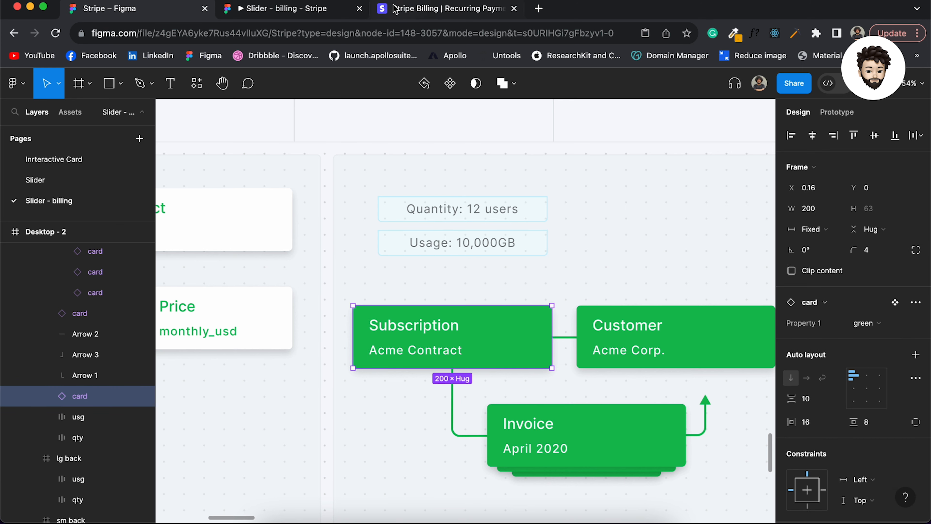
{"action": "left_click", "coordinate": [403, 8]}
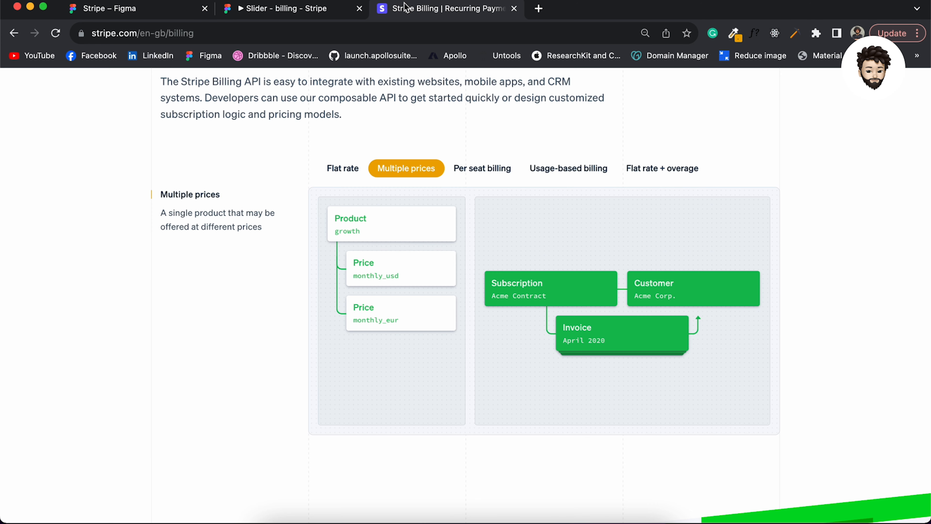
Step: Check Stripe's Per seat billing example, and in the Figma file delete the loose Quantity and Usage labels above the Subscription card
{"action": "left_click", "coordinate": [493, 173]}
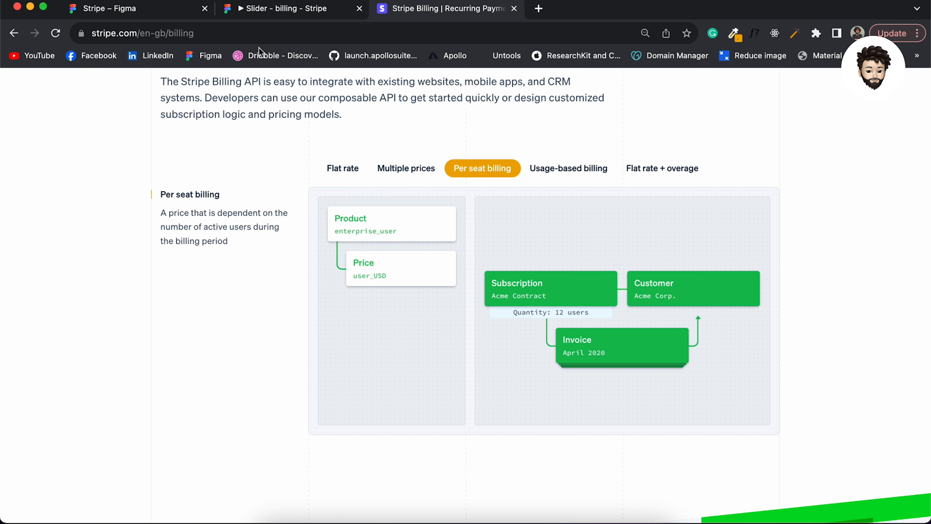
{"action": "left_click", "coordinate": [148, 9]}
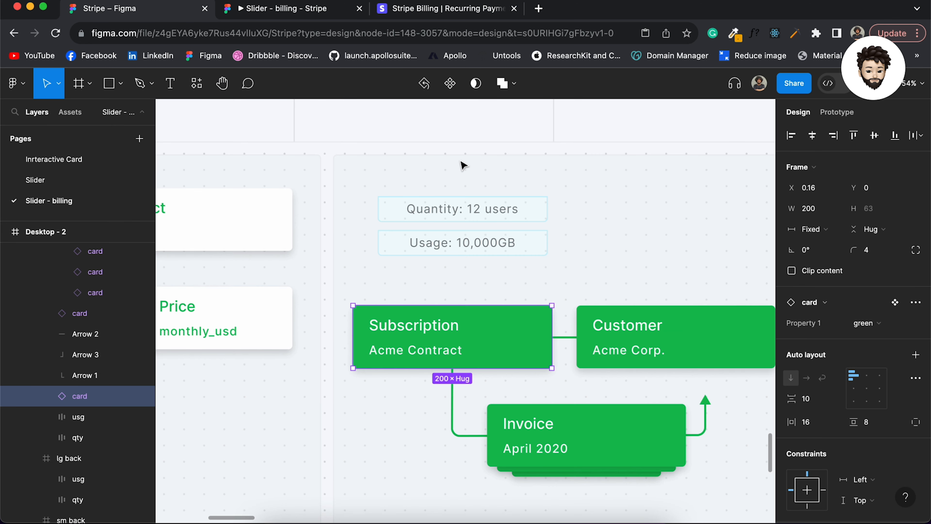
{"action": "left_click", "coordinate": [458, 206]}
{"action": "left_click", "coordinate": [469, 242], "text": "shift"}
{"action": "key", "text": "BackSpace"}
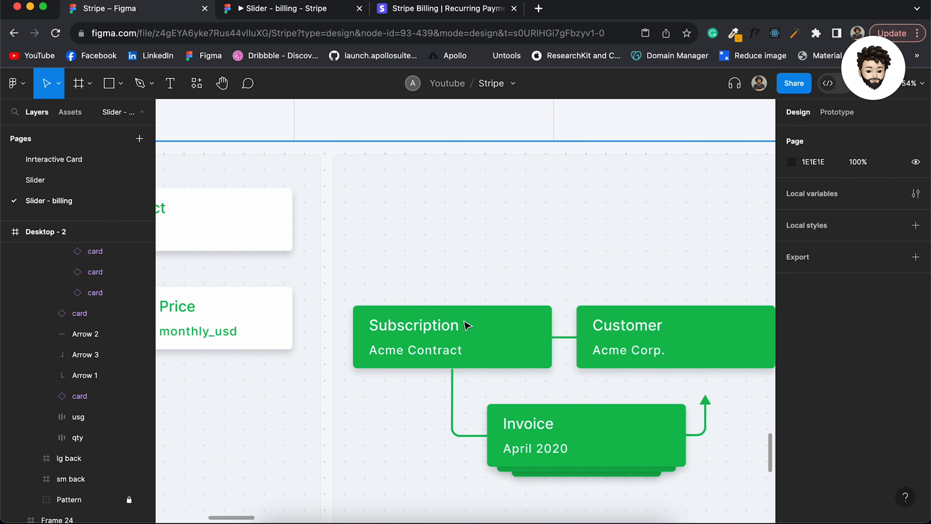
Step: Examine the frames holding the Product and Price cards and the background panel behind the Subscription diagram
{"action": "left_click", "coordinate": [491, 336]}
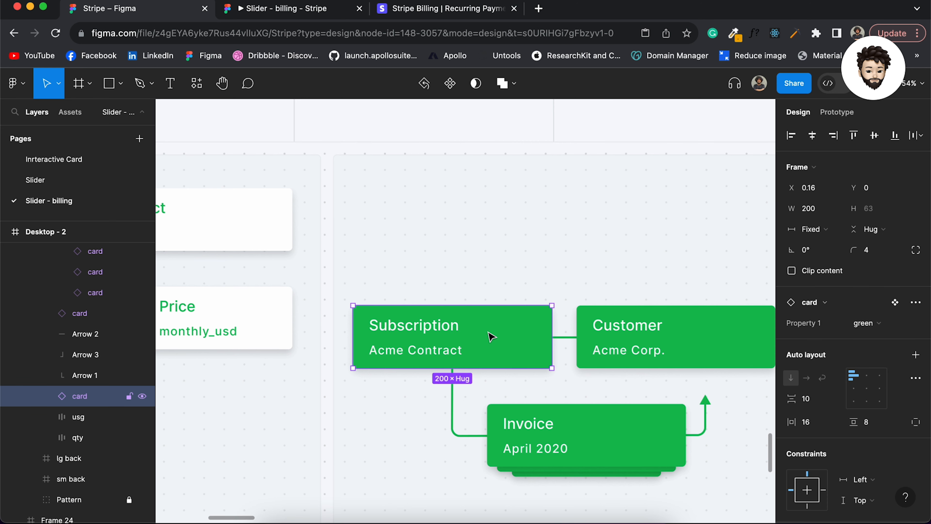
{"action": "scroll", "coordinate": [489, 334], "scroll_direction": "down", "scroll_amount": 5}
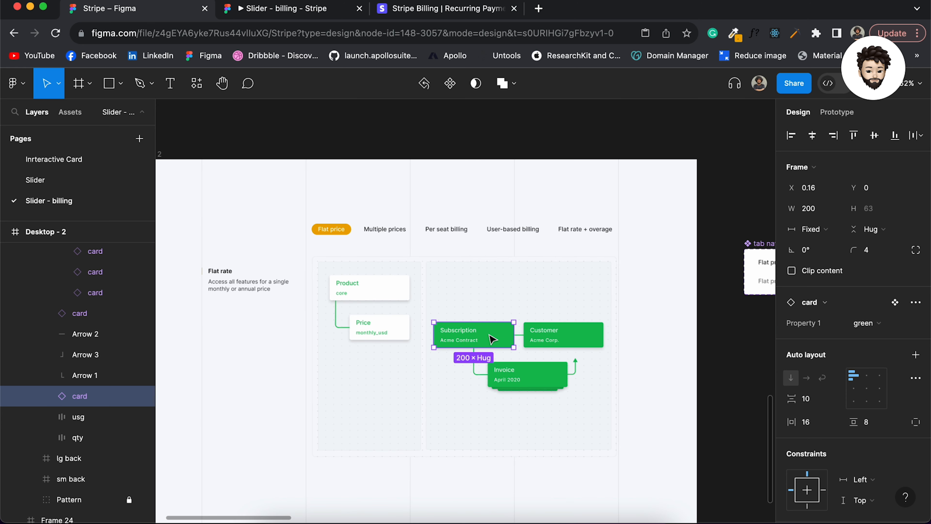
{"action": "left_click", "coordinate": [373, 307]}
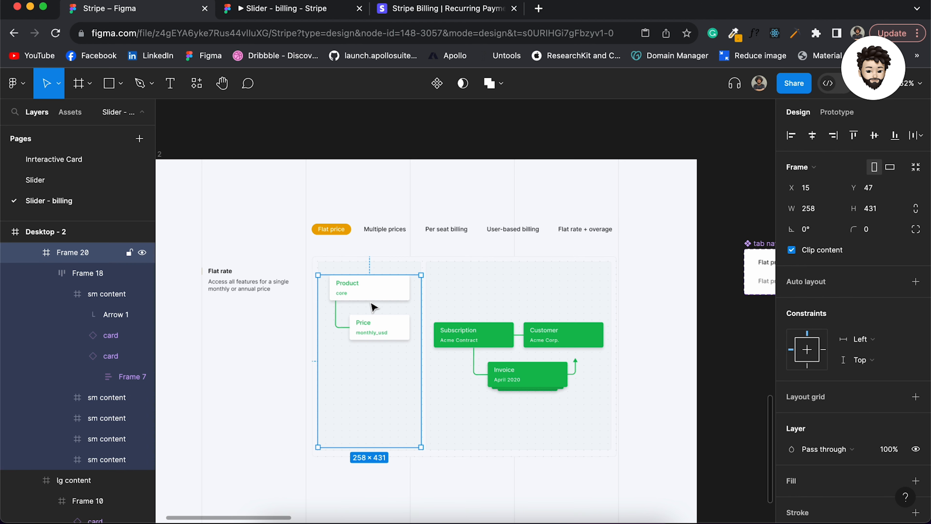
{"action": "double_click", "coordinate": [373, 307]}
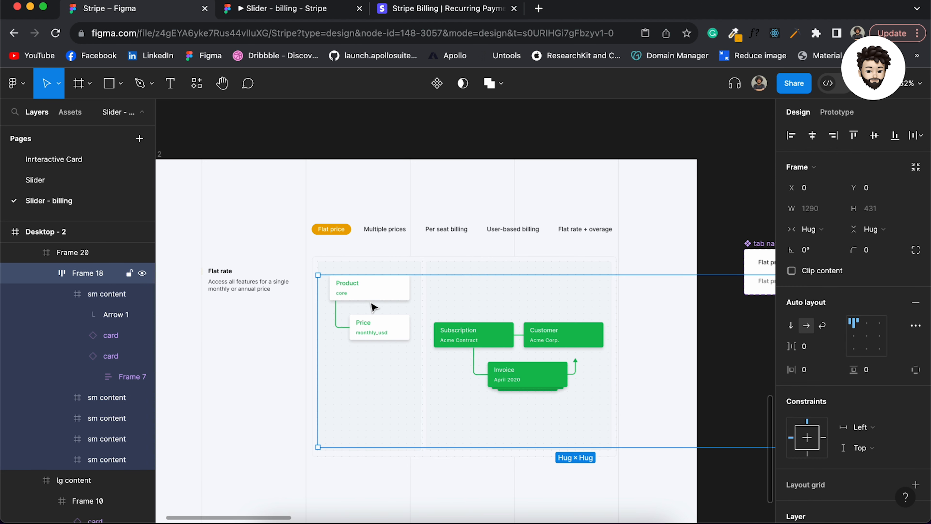
{"action": "left_click", "coordinate": [457, 341]}
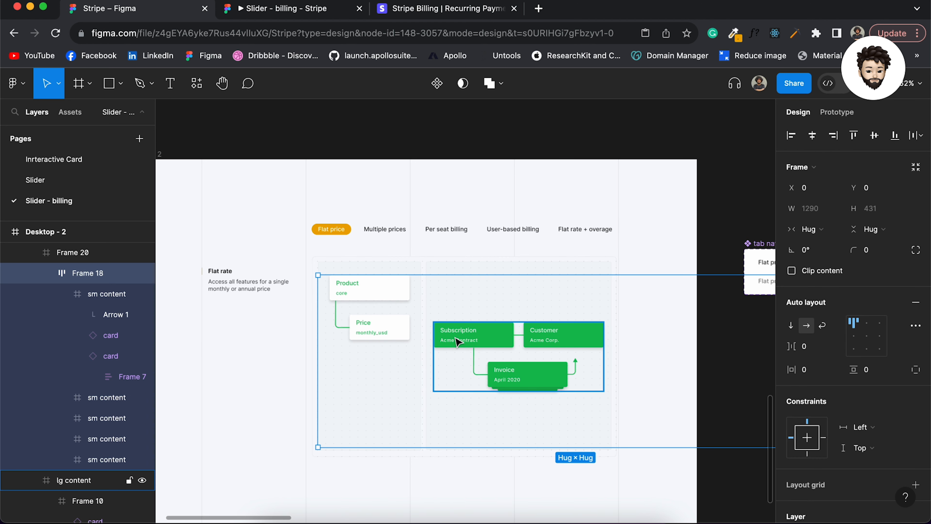
{"action": "left_click", "coordinate": [506, 296]}
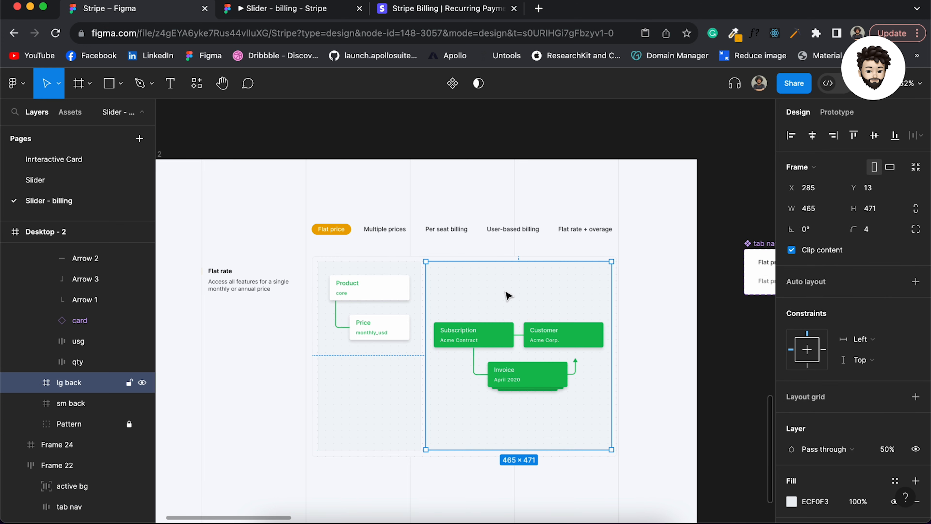
Step: Examine the fill, stroke and effect settings of the small background panel behind the Product and Price cards
{"action": "scroll", "coordinate": [354, 306], "scroll_direction": "up", "scroll_amount": 10}
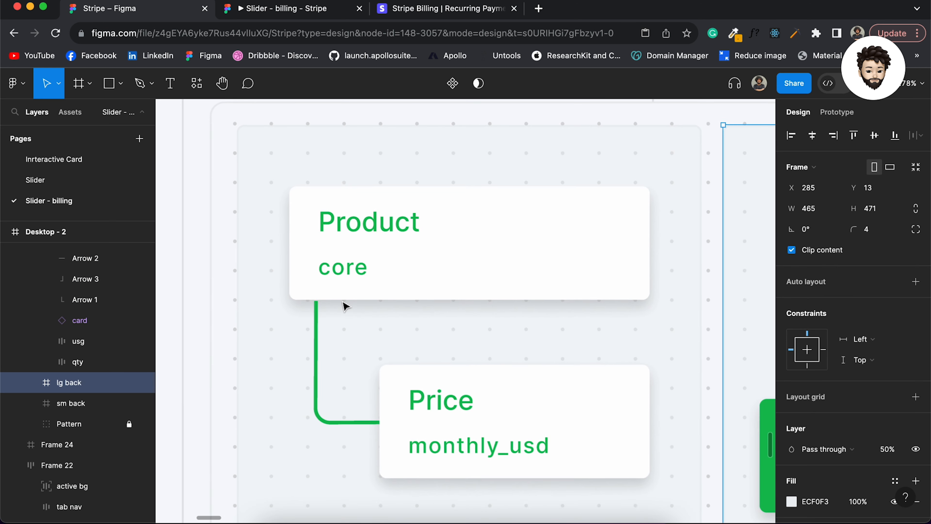
{"action": "left_click", "coordinate": [323, 194]}
{"action": "scroll", "coordinate": [322, 193], "scroll_direction": "right", "scroll_amount": 5}
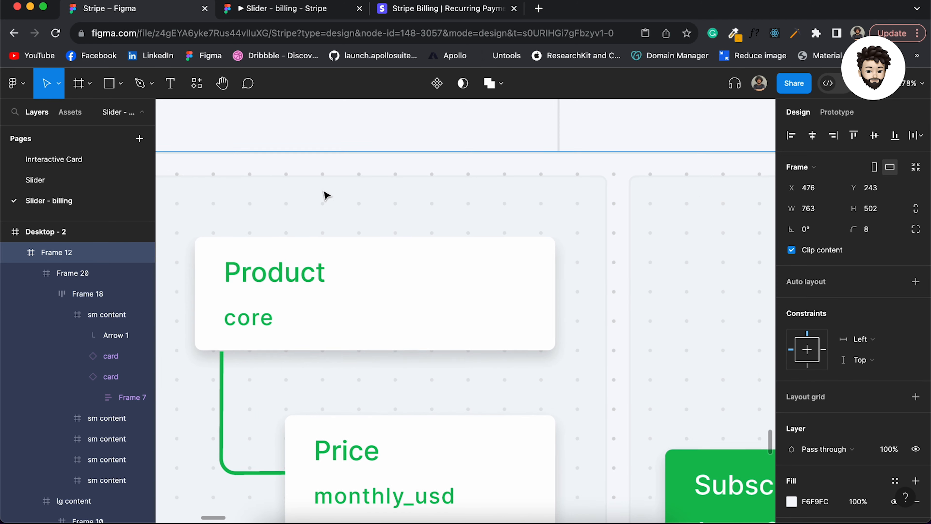
{"action": "left_click", "coordinate": [504, 195]}
{"action": "scroll", "coordinate": [531, 197], "scroll_direction": "down", "scroll_amount": 3}
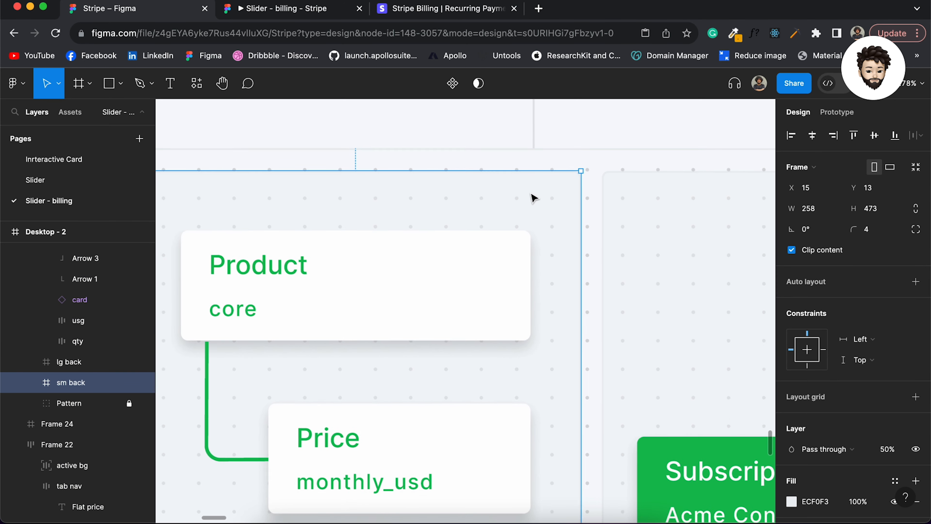
{"action": "scroll", "coordinate": [567, 196], "scroll_direction": "down", "scroll_amount": 4}
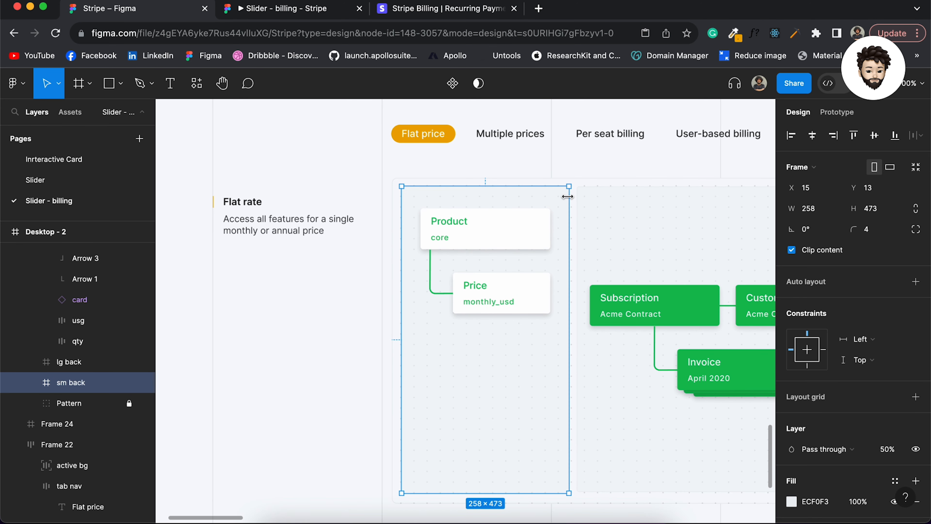
{"action": "scroll", "coordinate": [863, 446], "scroll_direction": "down", "scroll_amount": 3}
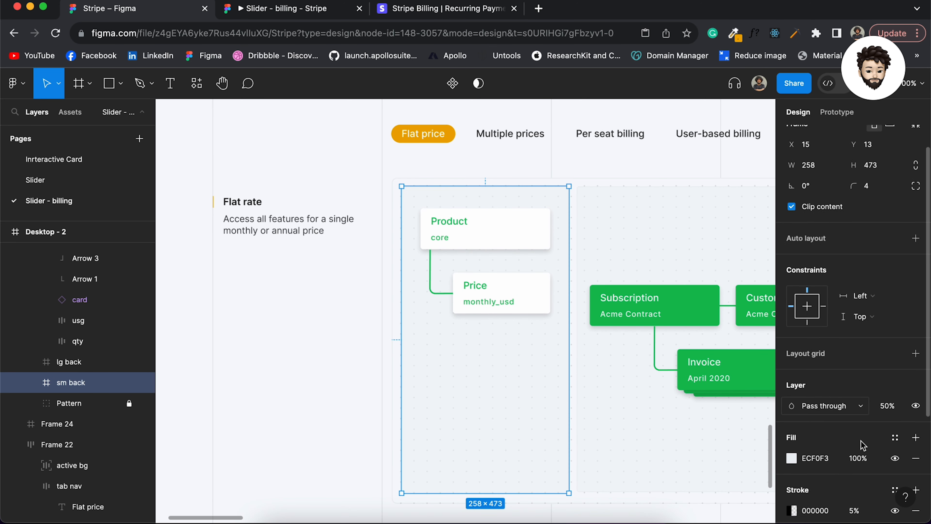
{"action": "scroll", "coordinate": [851, 453], "scroll_direction": "down", "scroll_amount": 5}
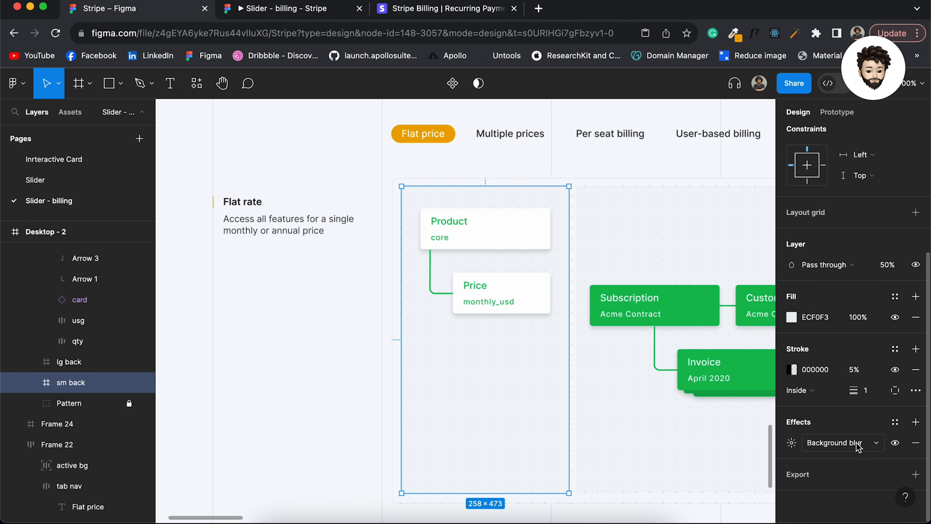
{"action": "scroll", "coordinate": [438, 316], "scroll_direction": "up", "scroll_amount": 5}
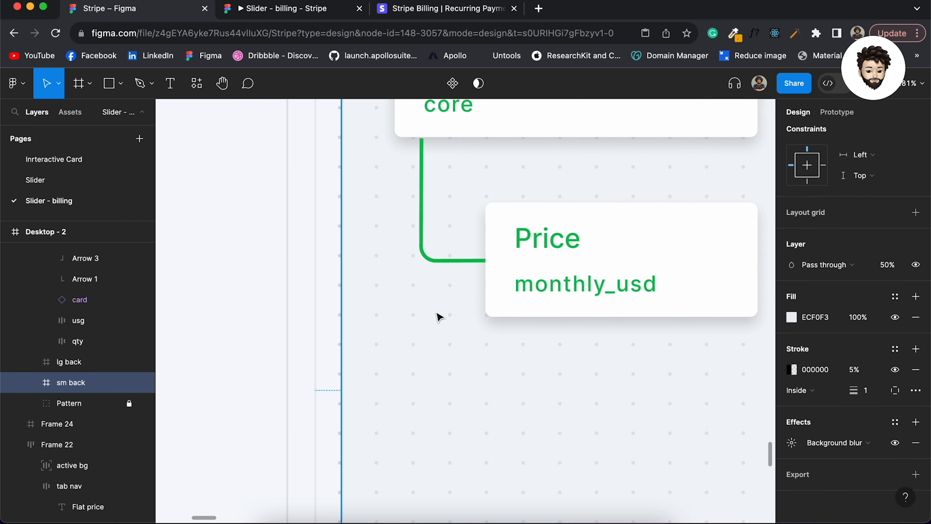
Step: Examine the dotted pattern behind the Product and Price cards and look up Pattern Hero among the recent plugins
{"action": "left_click", "coordinate": [331, 280]}
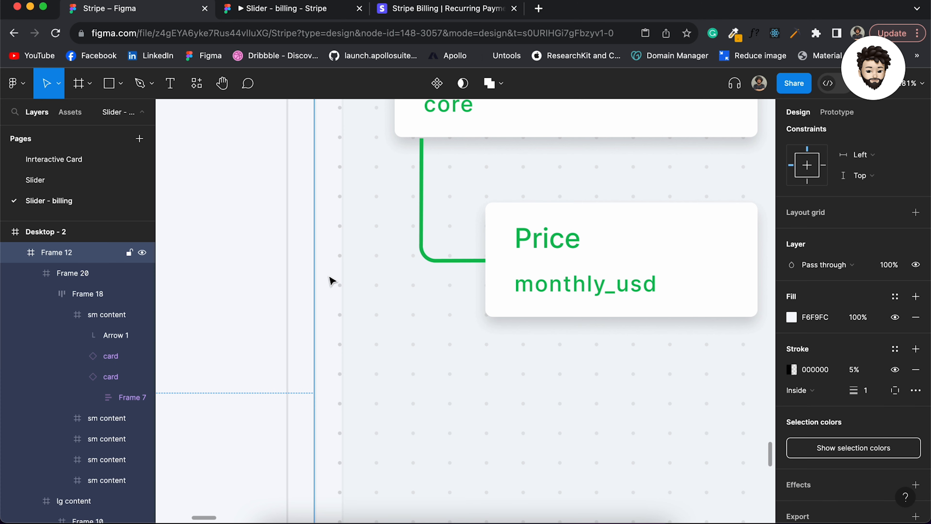
{"action": "left_click", "coordinate": [381, 264]}
{"action": "scroll", "coordinate": [382, 264], "scroll_direction": "up", "scroll_amount": 5}
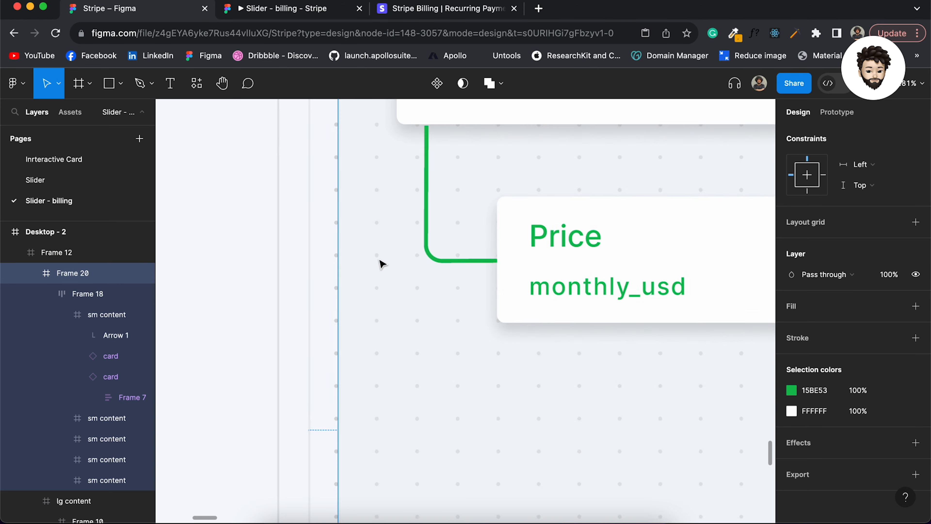
{"action": "scroll", "coordinate": [381, 264], "scroll_direction": "down", "scroll_amount": 4}
{"action": "scroll", "coordinate": [383, 262], "scroll_direction": "down", "scroll_amount": 6}
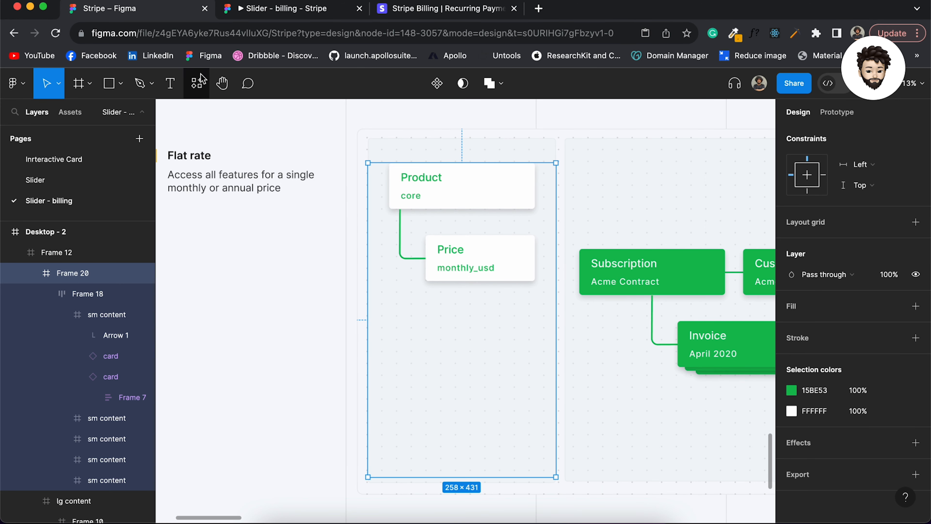
{"action": "left_click", "coordinate": [197, 84]}
{"action": "left_click", "coordinate": [260, 112]}
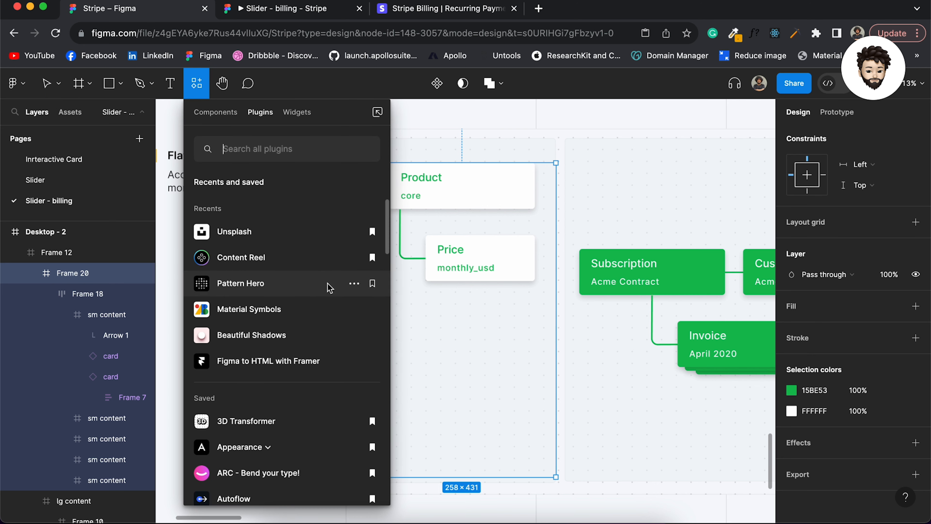
{"action": "left_click", "coordinate": [562, 154]}
{"action": "scroll", "coordinate": [562, 154], "scroll_direction": "down", "scroll_amount": 5}
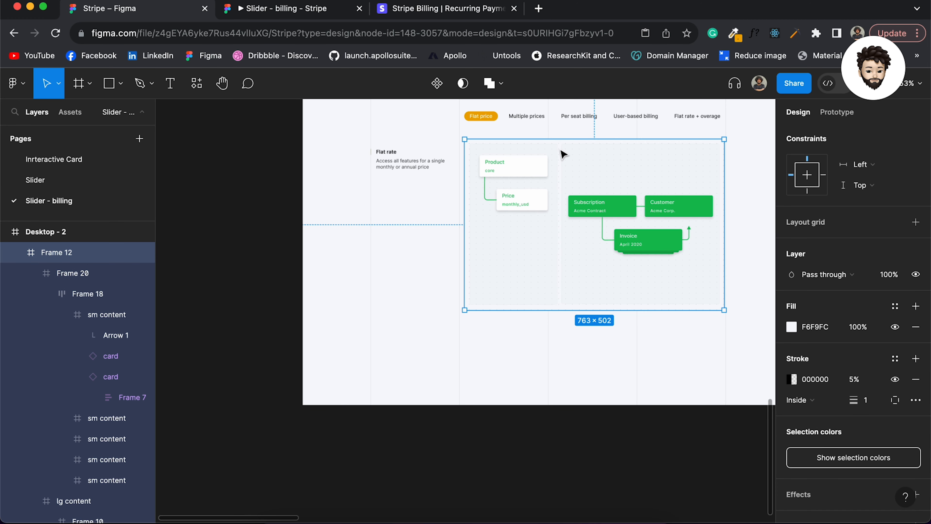
{"action": "scroll", "coordinate": [562, 154], "scroll_direction": "right", "scroll_amount": 3}
{"action": "scroll", "coordinate": [562, 154], "scroll_direction": "up", "scroll_amount": 1}
{"action": "scroll", "coordinate": [563, 154], "scroll_direction": "up", "scroll_amount": 5}
{"action": "scroll", "coordinate": [562, 154], "scroll_direction": "down", "scroll_amount": 5}
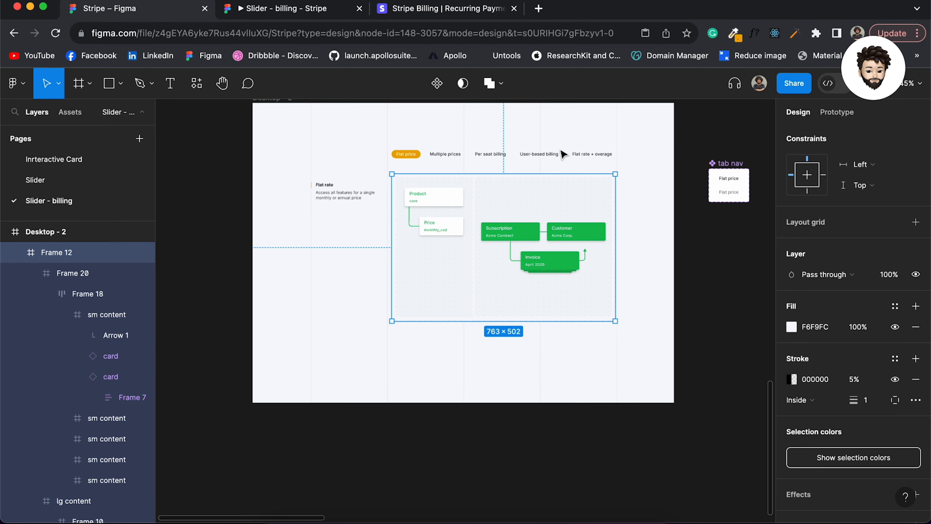
{"action": "scroll", "coordinate": [562, 154], "scroll_direction": "right", "scroll_amount": 4}
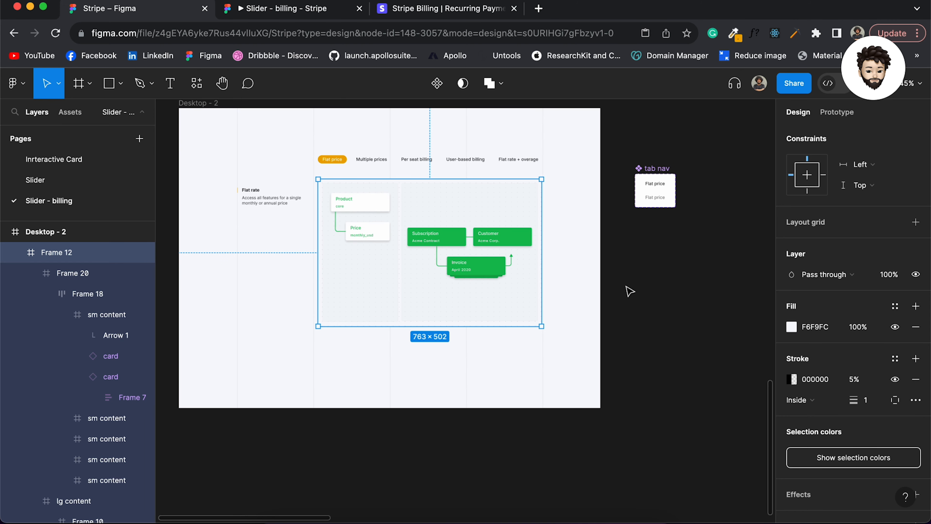
{"action": "left_click", "coordinate": [629, 291]}
Step: Move the diagram frame to X 482 so its right edge lines up with the end of the tab row
{"action": "scroll", "coordinate": [263, 211], "scroll_direction": "up", "scroll_amount": 5}
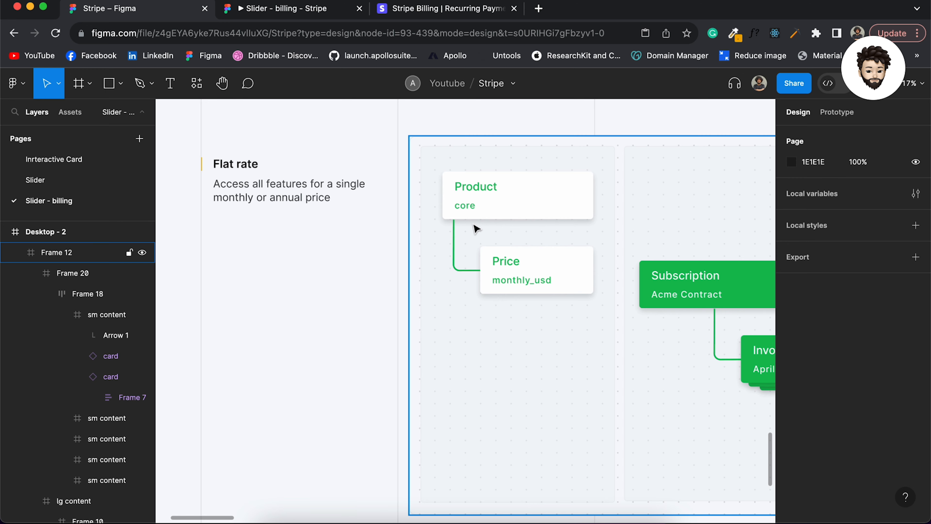
{"action": "scroll", "coordinate": [475, 229], "scroll_direction": "right", "scroll_amount": 10}
{"action": "mouse_move", "coordinate": [475, 229]}
{"action": "left_mouse_down"}
{"action": "mouse_move", "coordinate": [469, 214]}
{"action": "mouse_move", "coordinate": [477, 217]}
{"action": "left_mouse_up"}
{"action": "scroll", "coordinate": [490, 215], "scroll_direction": "down", "scroll_amount": 4}
{"action": "scroll", "coordinate": [490, 216], "scroll_direction": "left", "scroll_amount": 4}
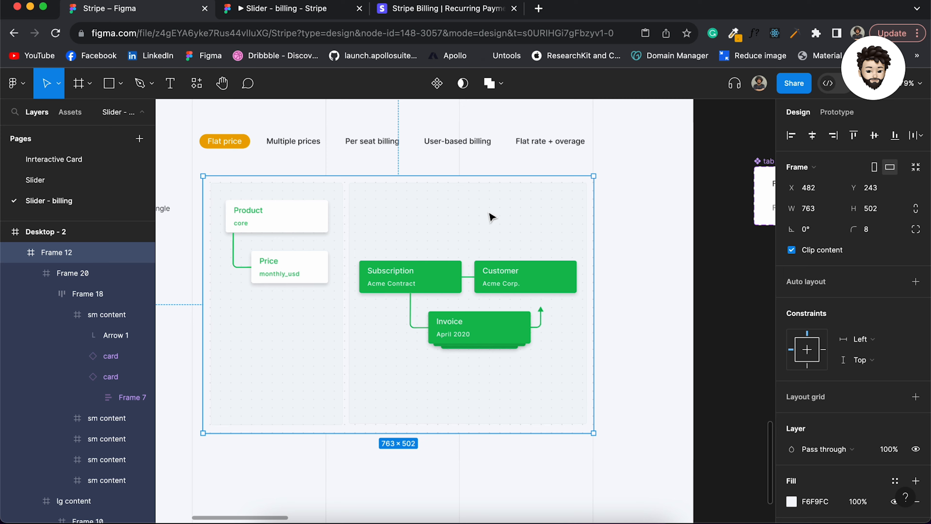
Step: Wrap the tab row, the Flat rate description and the diagram frame together in one new frame
{"action": "left_click", "coordinate": [389, 174]}
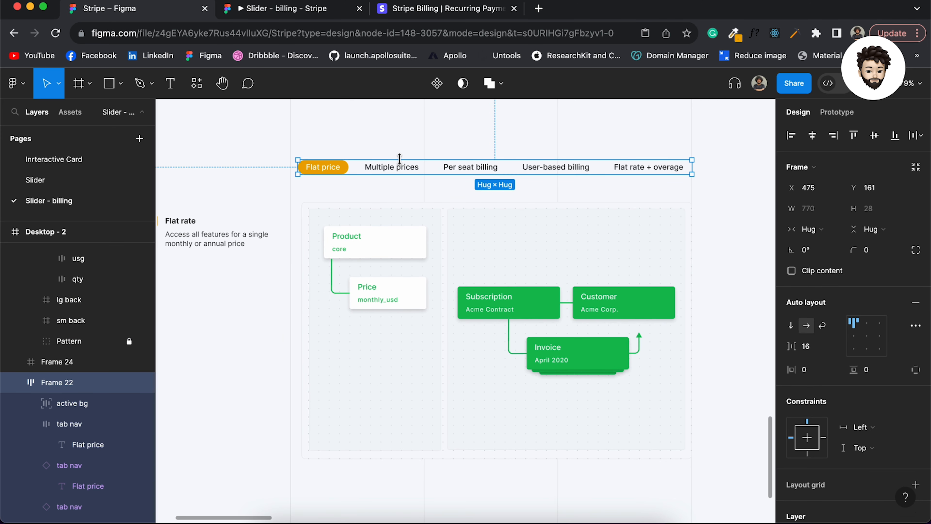
{"action": "scroll", "coordinate": [435, 159], "scroll_direction": "down", "scroll_amount": 2}
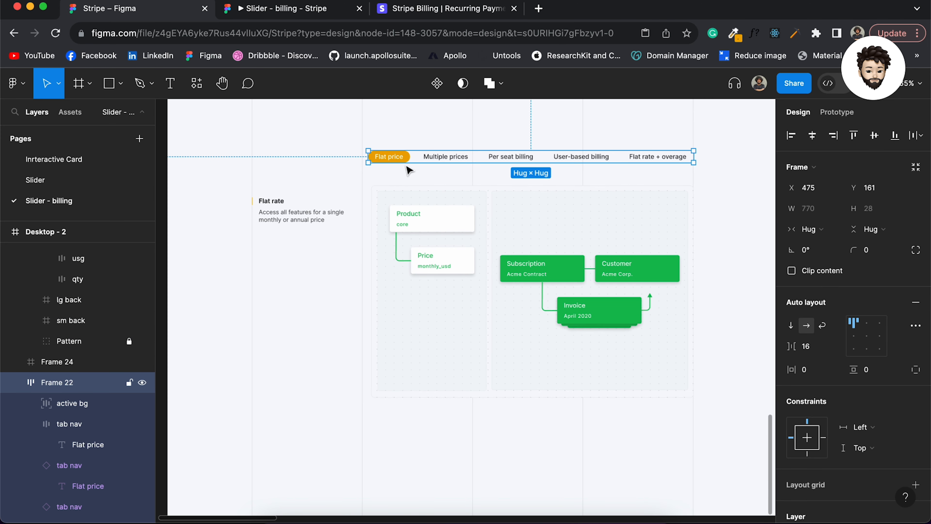
{"action": "left_click", "coordinate": [293, 219], "text": "shift"}
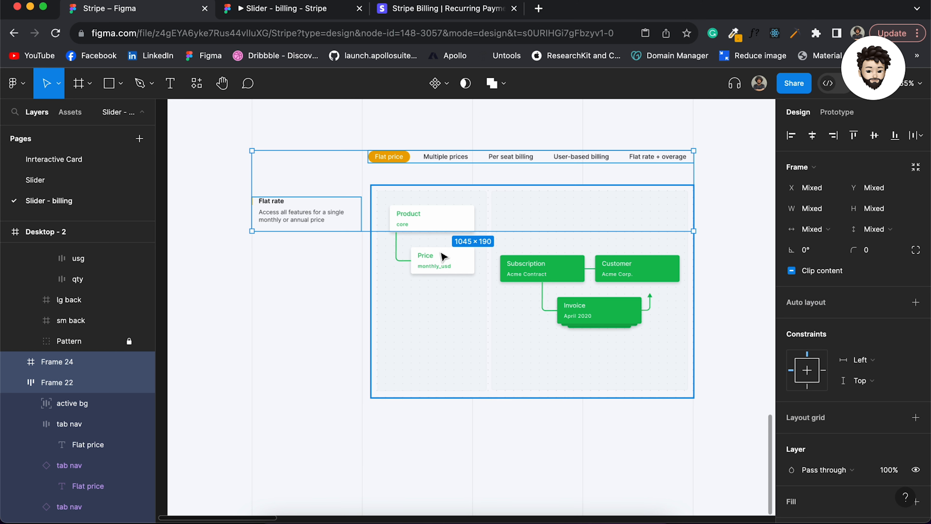
{"action": "left_click", "coordinate": [444, 264], "text": "shift"}
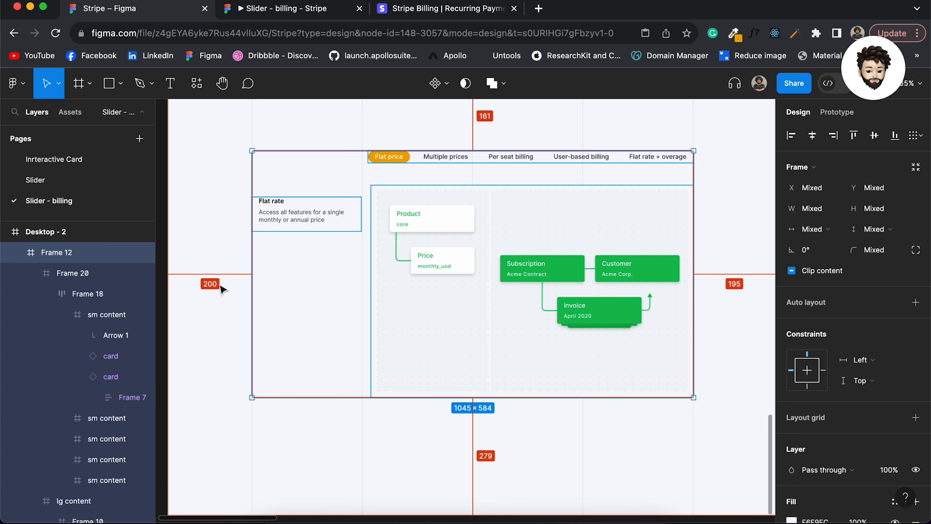
{"action": "key", "text": "alt+super+g"}
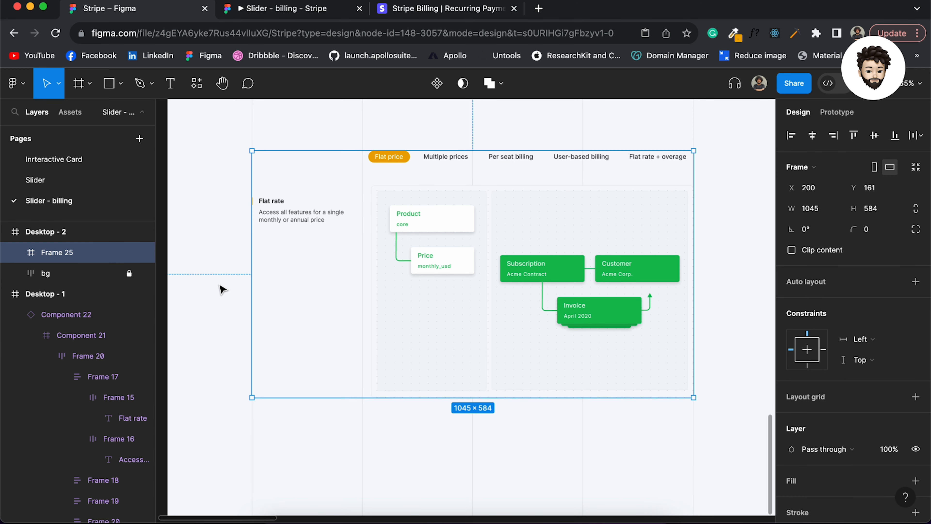
Step: Duplicate the new frame onto the empty canvas to the right of Desktop - 2, at X 2088 and Y 1345
{"action": "scroll", "coordinate": [509, 205], "scroll_direction": "down", "scroll_amount": 5}
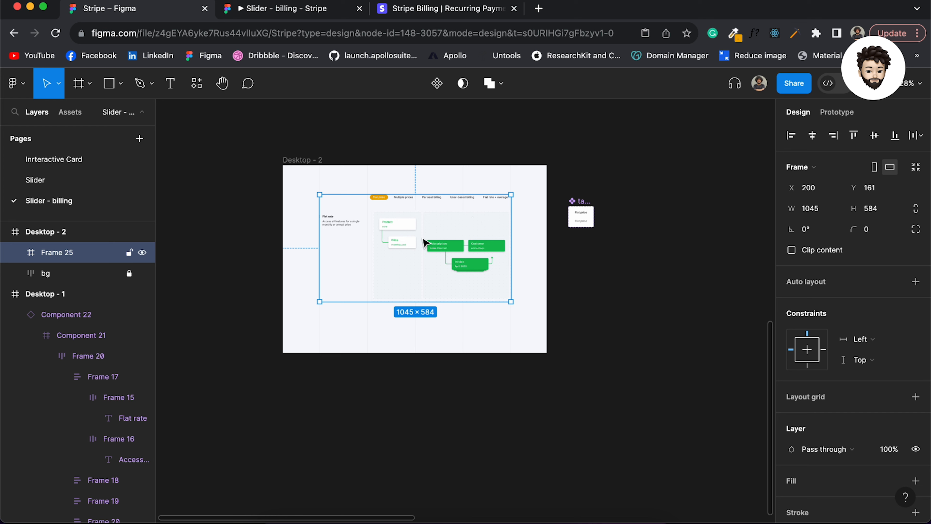
{"action": "left_click_drag", "start_coordinate": [425, 244], "coordinate": [644, 244]}
{"action": "scroll", "coordinate": [644, 244], "scroll_direction": "right", "scroll_amount": 3}
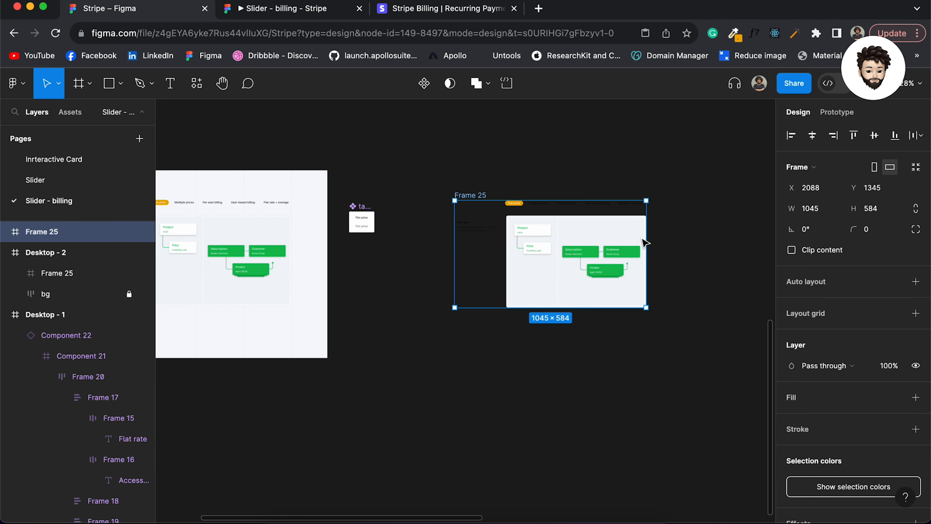
{"action": "scroll", "coordinate": [623, 253], "scroll_direction": "up", "scroll_amount": 10}
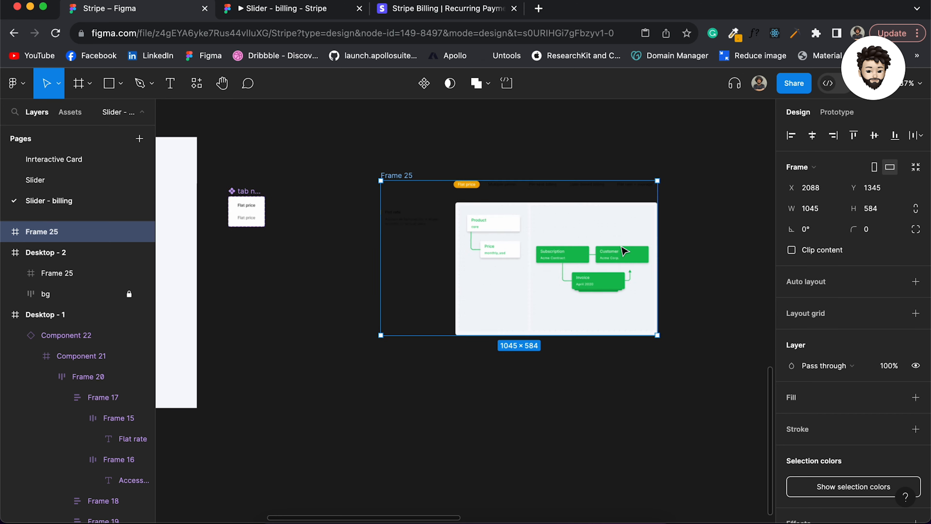
{"action": "scroll", "coordinate": [561, 212], "scroll_direction": "down", "scroll_amount": 2}
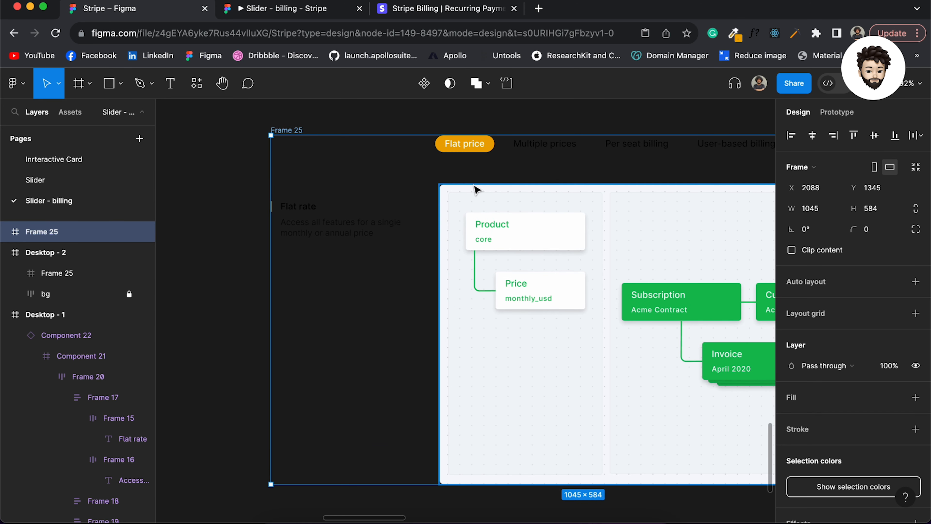
{"action": "scroll", "coordinate": [476, 191], "scroll_direction": "up", "scroll_amount": 5}
{"action": "scroll", "coordinate": [718, 264], "scroll_direction": "down", "scroll_amount": 5}
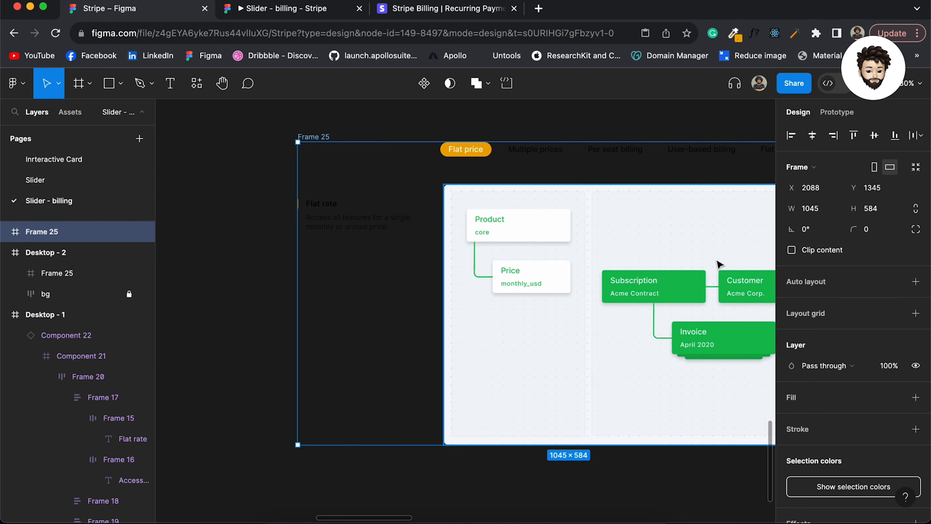
Step: Add a white FFFFFF fill to the duplicated frame that holds the tabs, description and diagram
{"action": "left_click", "coordinate": [918, 401]}
{"action": "scroll", "coordinate": [534, 226], "scroll_direction": "up", "scroll_amount": 5}
{"action": "scroll", "coordinate": [535, 227], "scroll_direction": "up", "scroll_amount": 2}
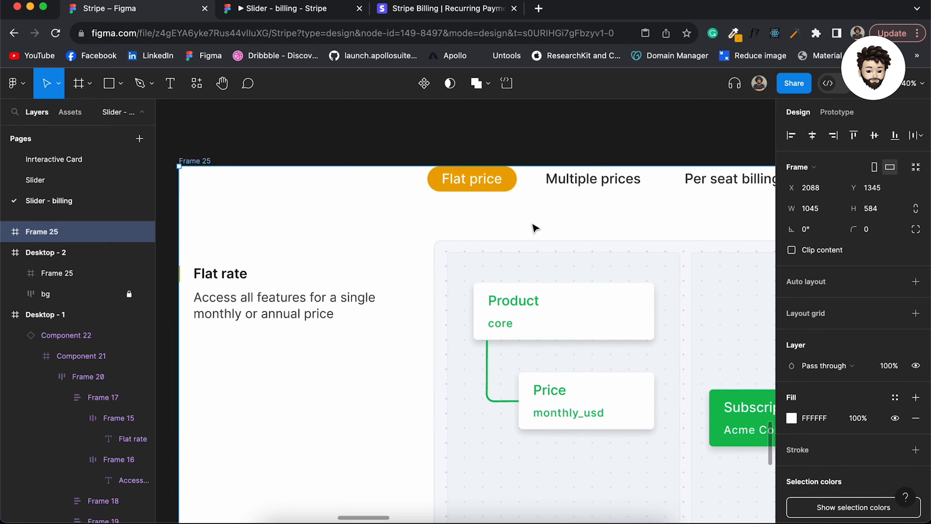
{"action": "scroll", "coordinate": [535, 228], "scroll_direction": "left", "scroll_amount": 1}
{"action": "scroll", "coordinate": [533, 224], "scroll_direction": "down", "scroll_amount": 7}
{"action": "scroll", "coordinate": [534, 226], "scroll_direction": "right", "scroll_amount": 2}
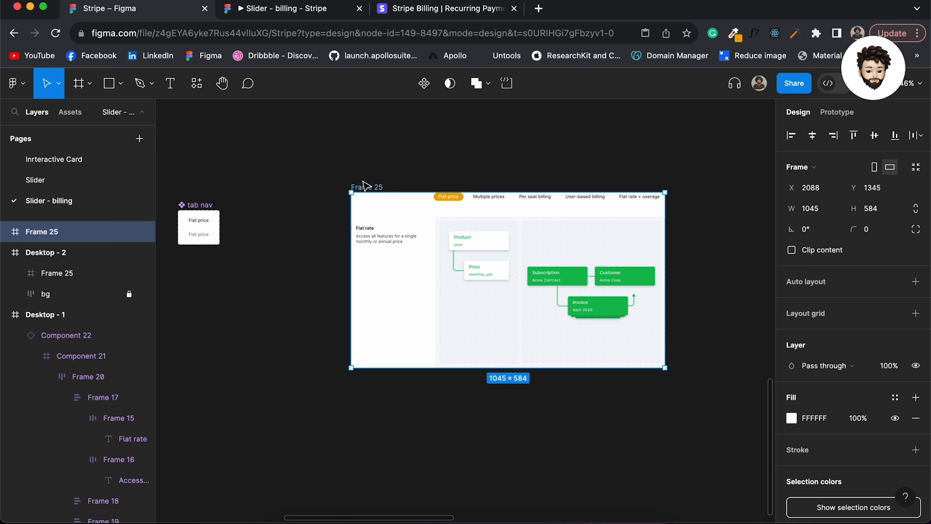
Step: Rename the white duplicated frame as 1
{"action": "key", "text": "super+r"}
{"action": "type", "text": "1"}
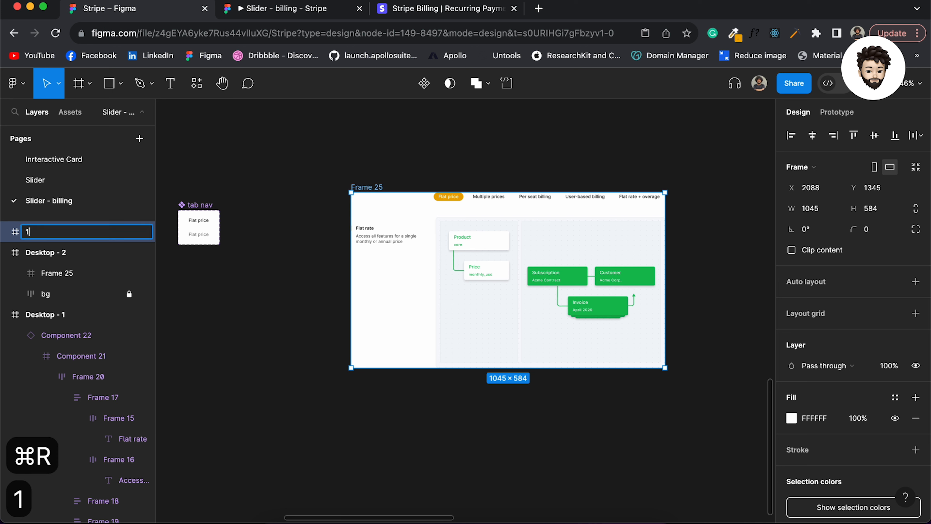
{"action": "key", "text": "Return"}
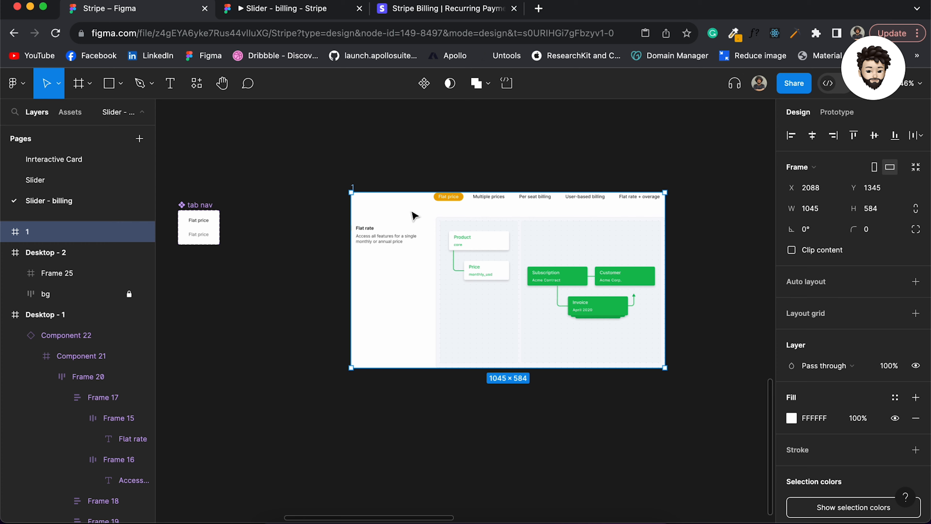
Step: Rename the white frame beside the tab nav component as flat price
{"action": "scroll", "coordinate": [414, 212], "scroll_direction": "up", "scroll_amount": 2}
{"action": "key", "text": "super+r"}
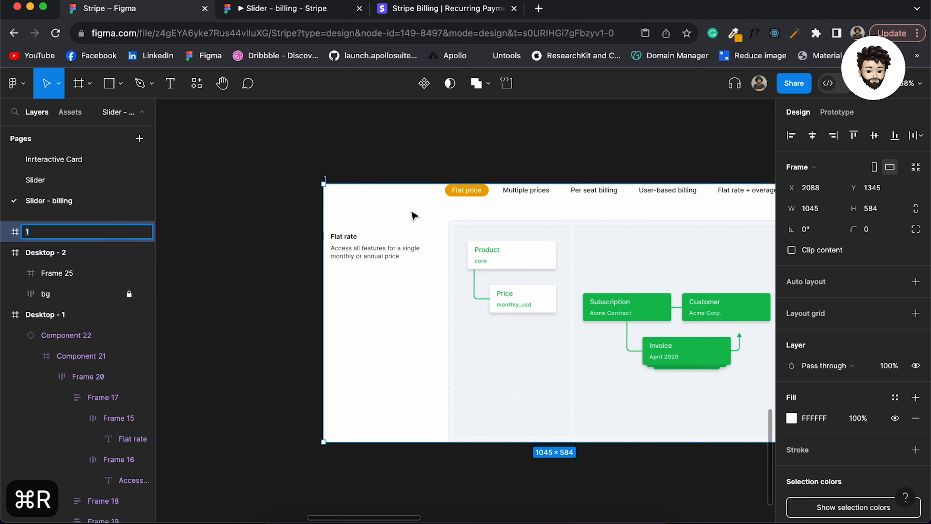
{"action": "type", "text": "fla"}
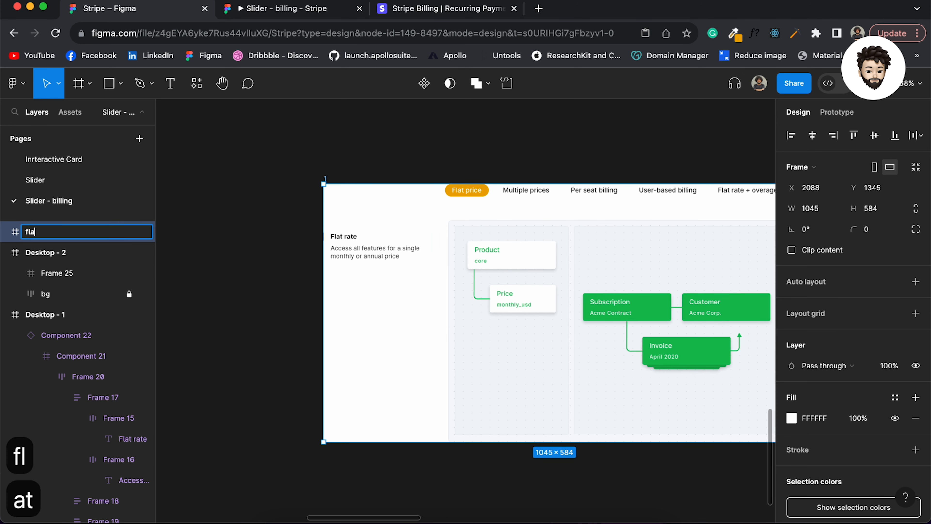
{"action": "type", "text": "t price"}
{"action": "key", "text": "Return"}
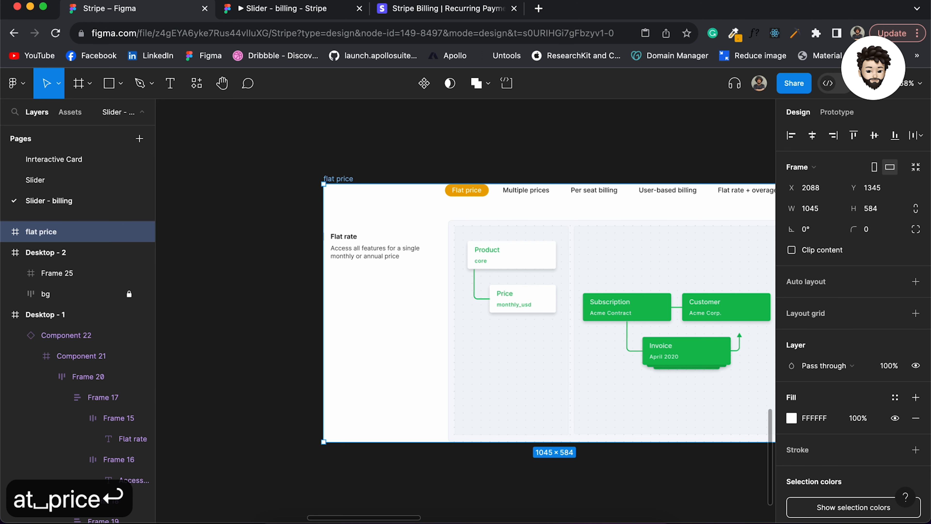
Step: Duplicate the flat price frame beside the original on the same row, at X 3227 and Y 1345
{"action": "scroll", "coordinate": [476, 156], "scroll_direction": "down", "scroll_amount": 5}
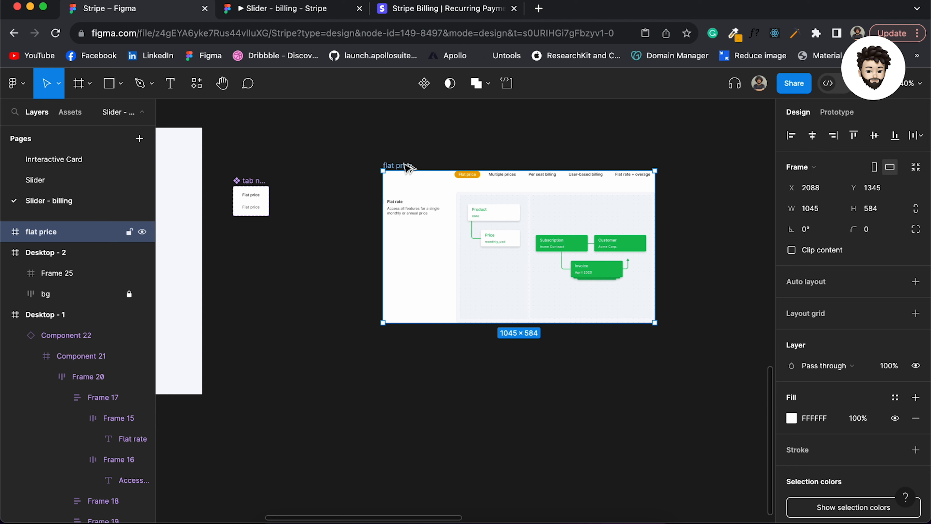
{"action": "left_click_drag", "start_coordinate": [407, 168], "coordinate": [704, 169]}
{"action": "scroll", "coordinate": [700, 164], "scroll_direction": "up", "scroll_amount": 5}
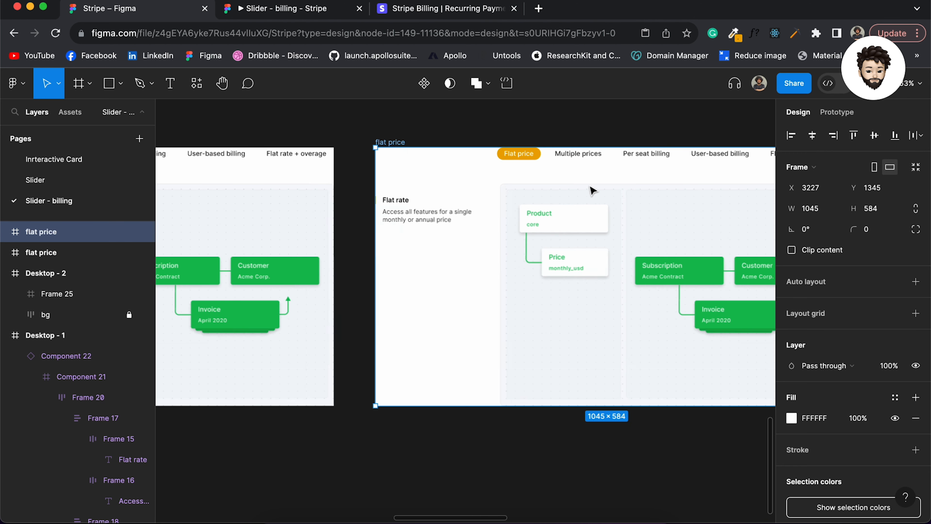
Step: Move the orange active bg pill in the duplicated frame to X 120, behind the Multiple prices tab
{"action": "scroll", "coordinate": [592, 190], "scroll_direction": "up", "scroll_amount": 5}
{"action": "scroll", "coordinate": [477, 183], "scroll_direction": "right", "scroll_amount": 3}
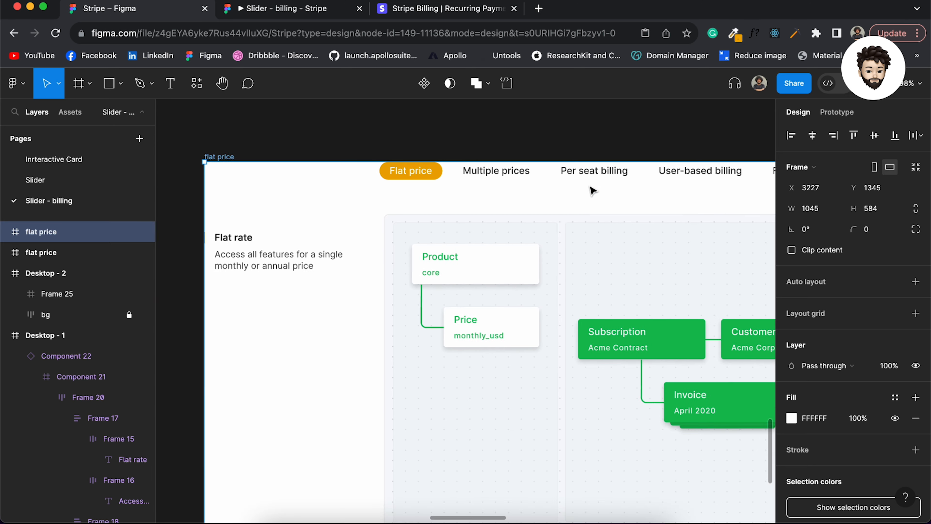
{"action": "double_click", "coordinate": [414, 179]}
{"action": "scroll", "coordinate": [411, 173], "scroll_direction": "up", "scroll_amount": 5}
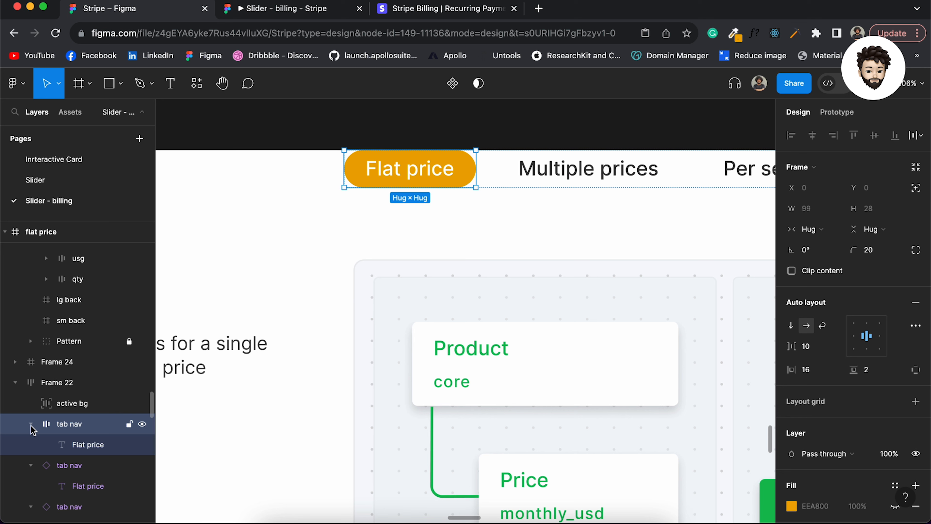
{"action": "left_click", "coordinate": [70, 404]}
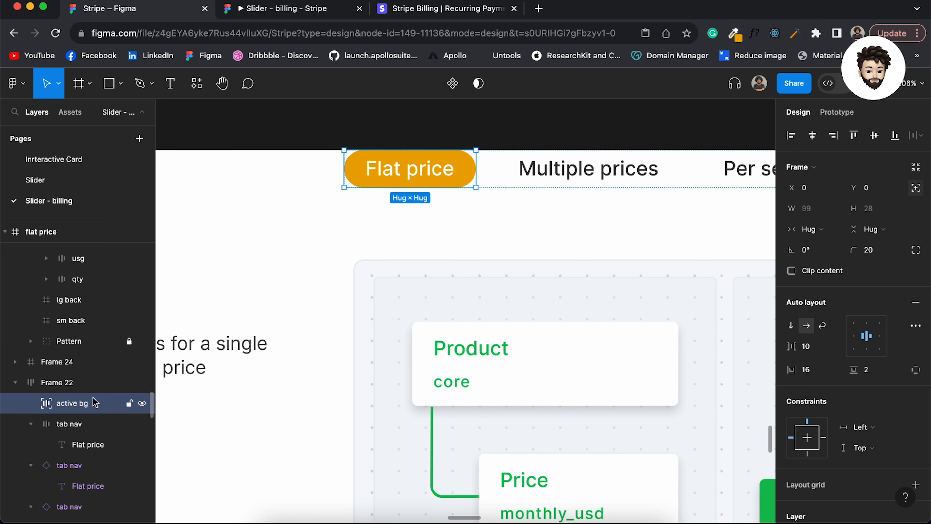
{"action": "key", "text": "shift+Right"}
{"action": "key", "text": "shift+Right"}
{"action": "key", "text": "shift+Right"}
{"action": "key", "text": "shift+Right"}
{"action": "key", "text": "shift+Right"}
{"action": "key", "text": "shift+Right"}
{"action": "key", "text": "shift+Right"}
{"action": "key", "text": "shift+Right"}
{"action": "key", "text": "shift+Right"}
{"action": "key", "text": "shift+Right"}
{"action": "key", "text": "shift+Right"}
{"action": "key", "text": "shift+Right"}
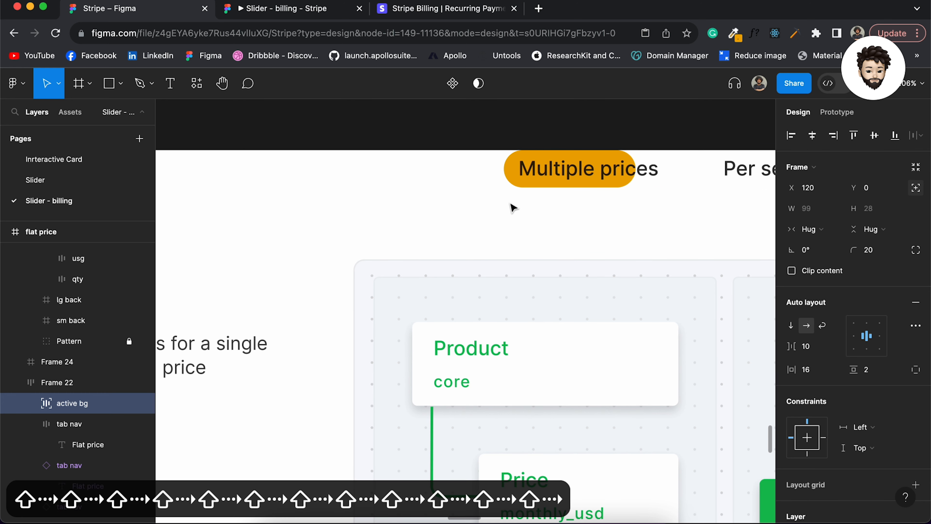
Step: Stretch the active bg pill around the Multiple prices tab so it starts at X 115 and is 138 wide
{"action": "mouse_move", "coordinate": [649, 166]}
{"action": "left_mouse_down"}
{"action": "mouse_move", "coordinate": [678, 168]}
{"action": "mouse_move", "coordinate": [668, 168]}
{"action": "left_mouse_up"}
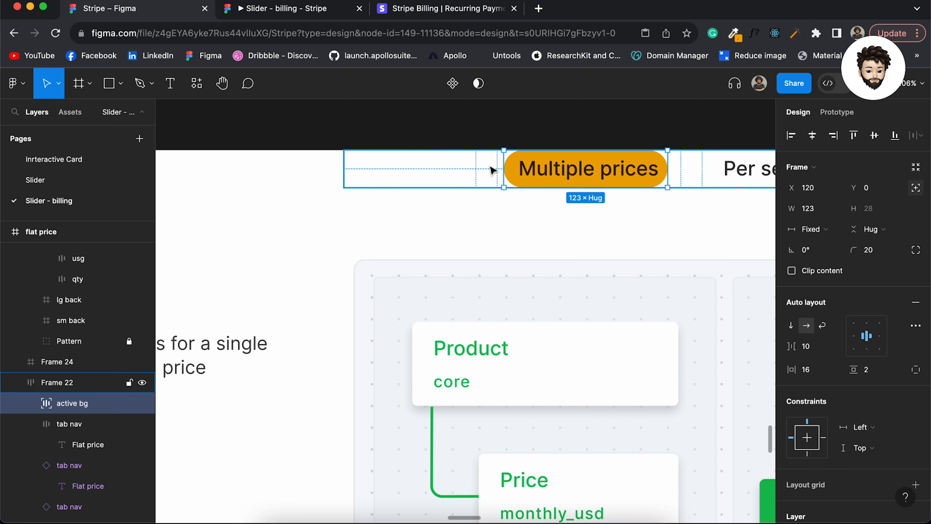
{"action": "left_click_drag", "start_coordinate": [504, 165], "coordinate": [499, 166]}
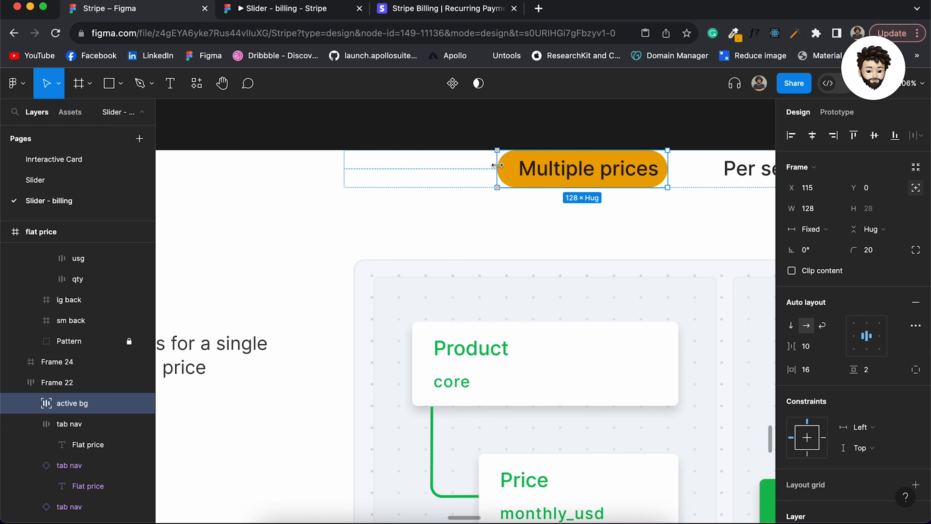
{"action": "scroll", "coordinate": [651, 166], "scroll_direction": "up", "scroll_amount": 6}
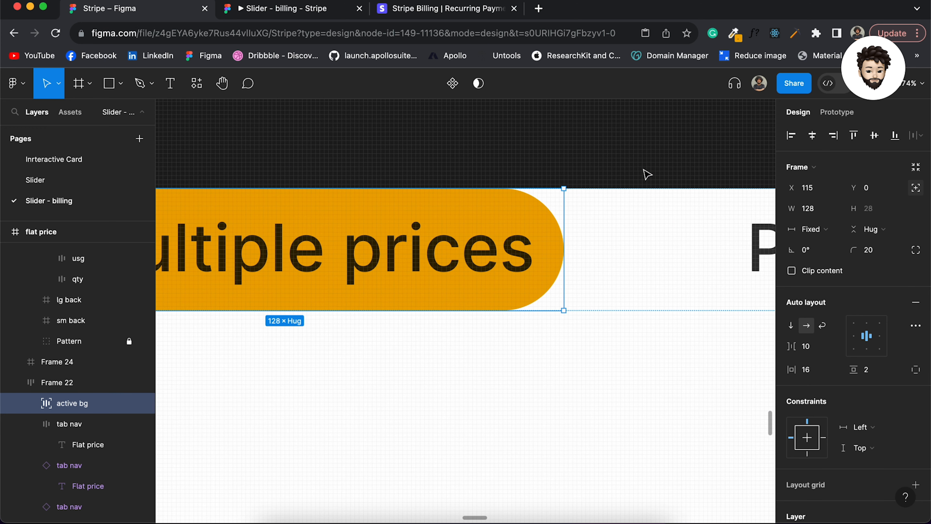
{"action": "left_click_drag", "start_coordinate": [567, 224], "coordinate": [609, 225]}
{"action": "scroll", "coordinate": [609, 226], "scroll_direction": "down", "scroll_amount": 10}
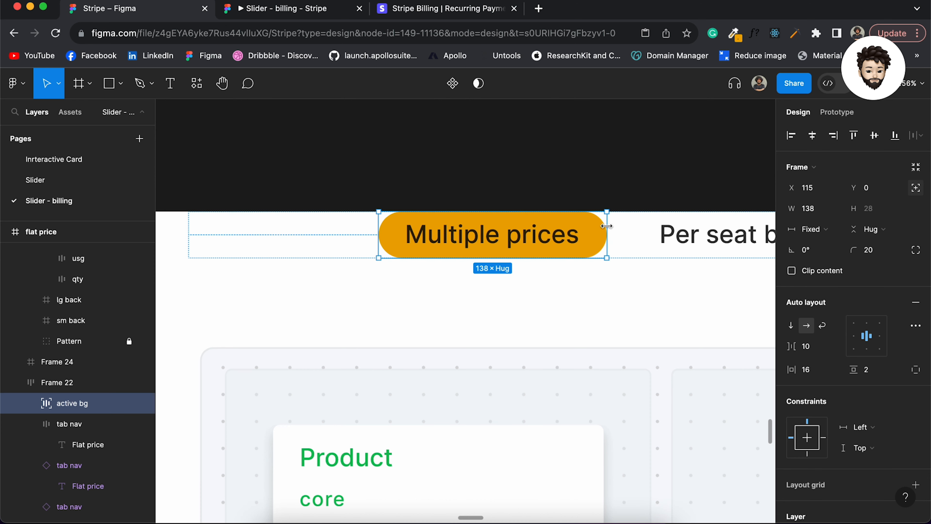
Step: Set the inactive Flat price tab label's fill to black 000000 at 80% opacity
{"action": "left_click", "coordinate": [250, 237]}
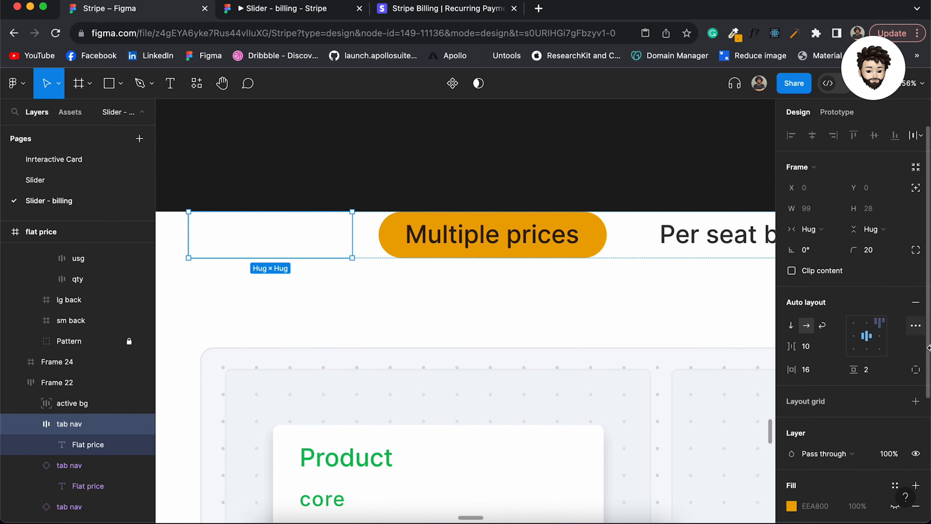
{"action": "double_click", "coordinate": [275, 240]}
{"action": "scroll", "coordinate": [858, 368], "scroll_direction": "down", "scroll_amount": 3}
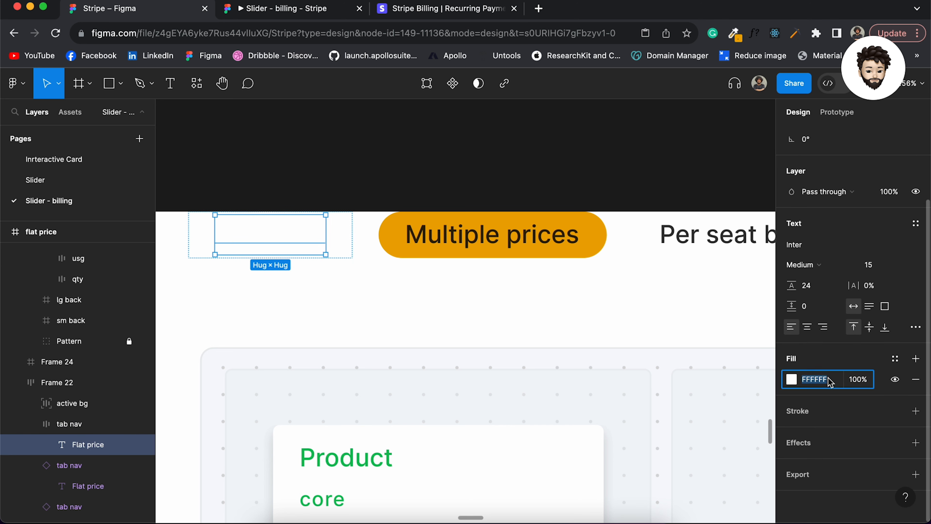
{"action": "type", "text": "00"}
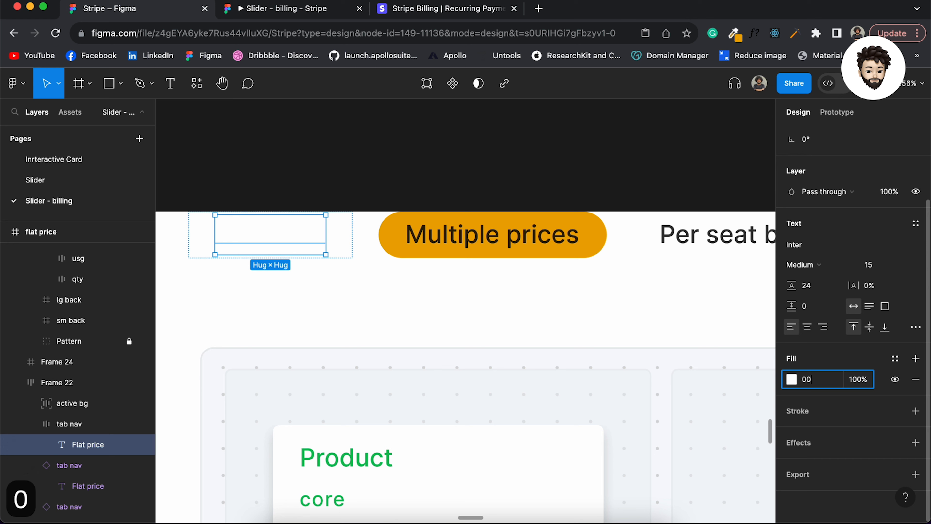
{"action": "type", "text": "0"}
{"action": "key", "text": "Return"}
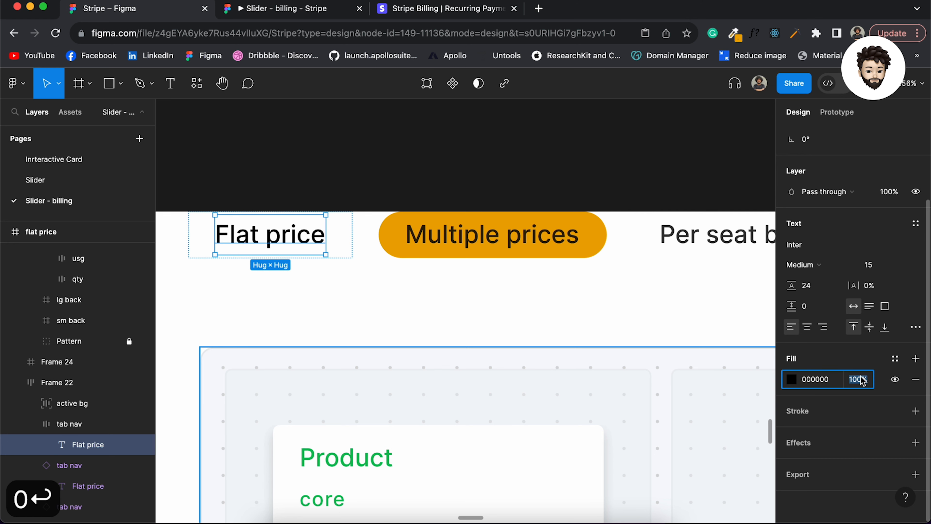
{"action": "type", "text": "80"}
{"action": "key", "text": "Return"}
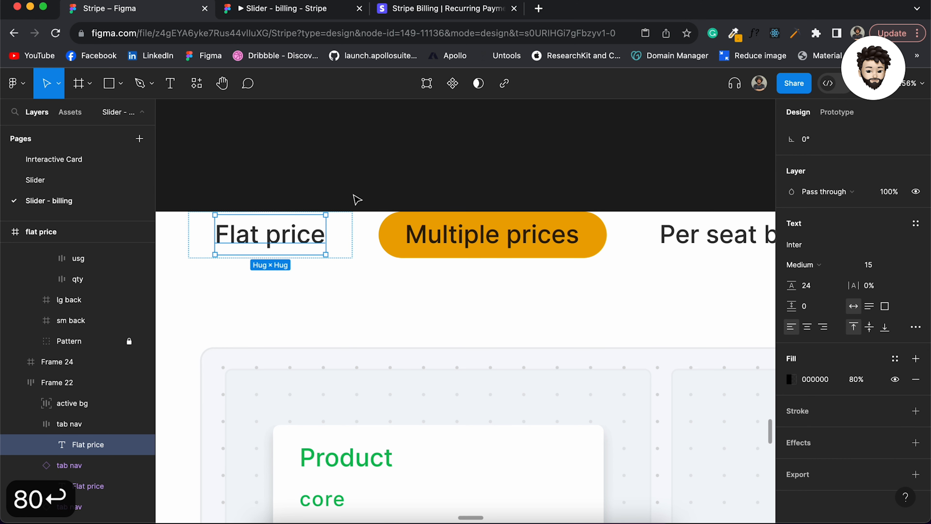
{"action": "left_click", "coordinate": [353, 195]}
Step: Set the active Multiple prices tab label's fill to white FFFFFF at 100% opacity
{"action": "scroll", "coordinate": [360, 199], "scroll_direction": "down", "scroll_amount": 3}
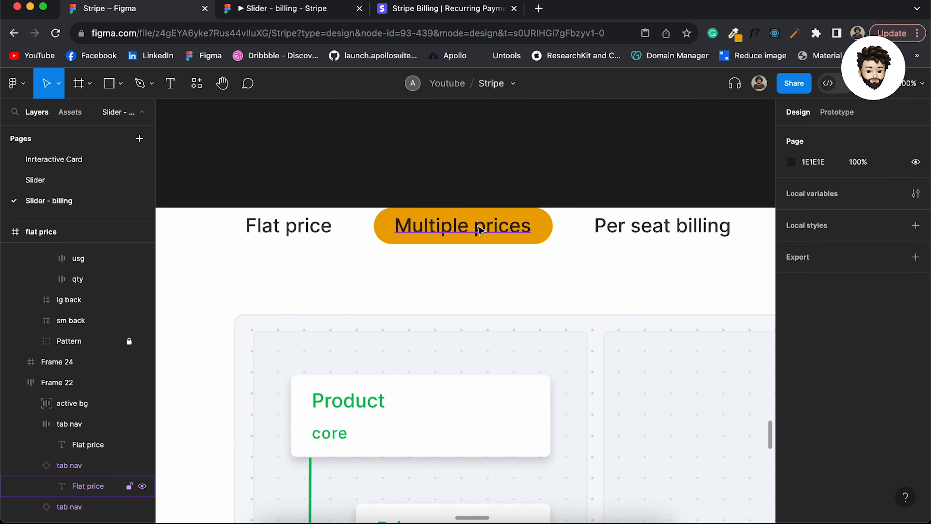
{"action": "left_click", "coordinate": [478, 225], "text": "super"}
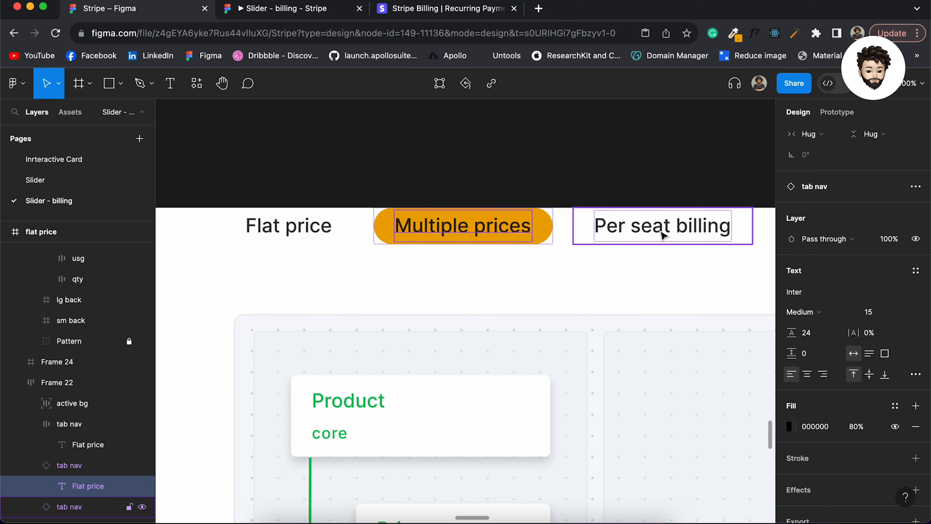
{"action": "left_click", "coordinate": [551, 228]}
{"action": "double_click", "coordinate": [488, 239]}
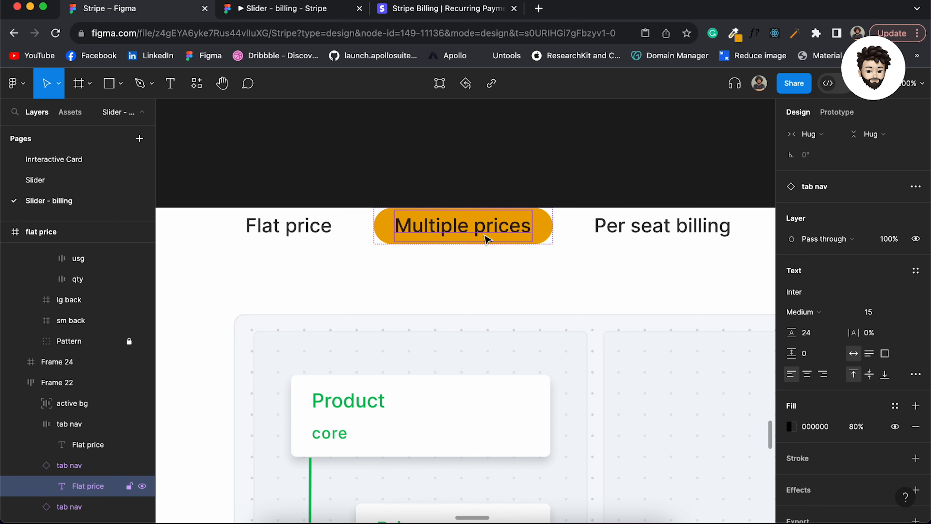
{"action": "left_click", "coordinate": [832, 428]}
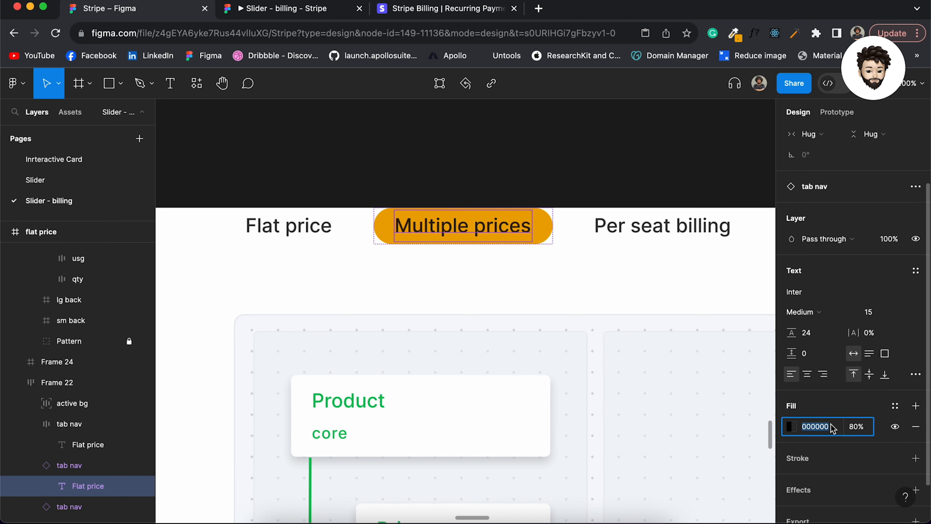
{"action": "type", "text": "fff"}
{"action": "key", "text": "Return"}
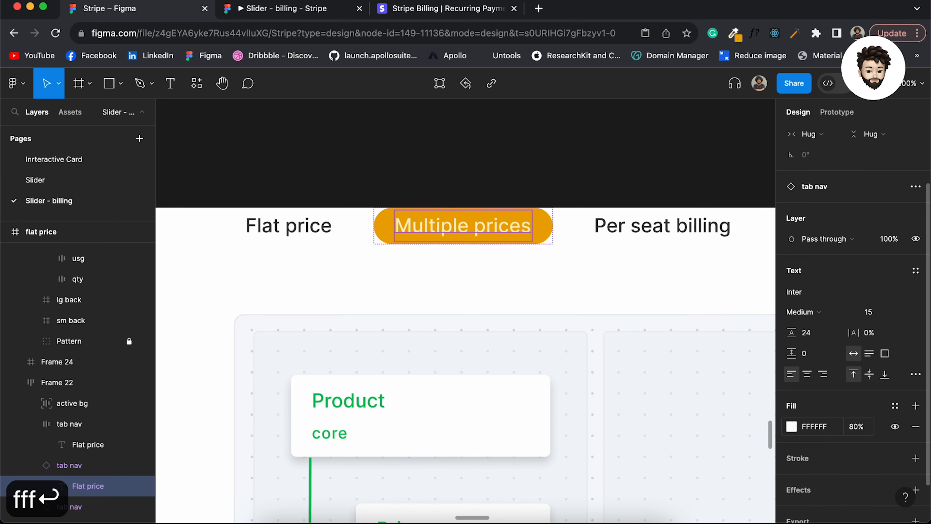
{"action": "left_click", "coordinate": [857, 426]}
{"action": "type", "text": "100"}
{"action": "key", "text": "Return"}
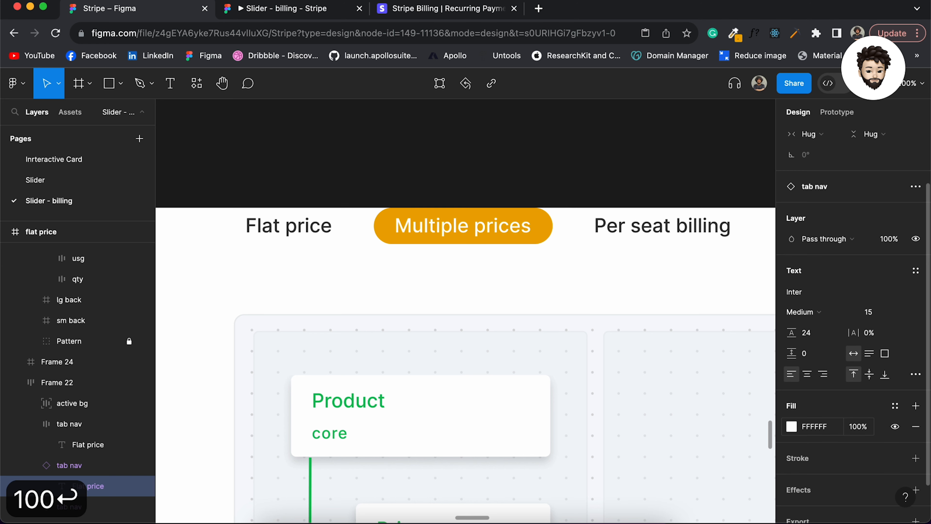
Step: Detach the Multiple prices tab from its tab nav component
{"action": "left_click", "coordinate": [412, 201]}
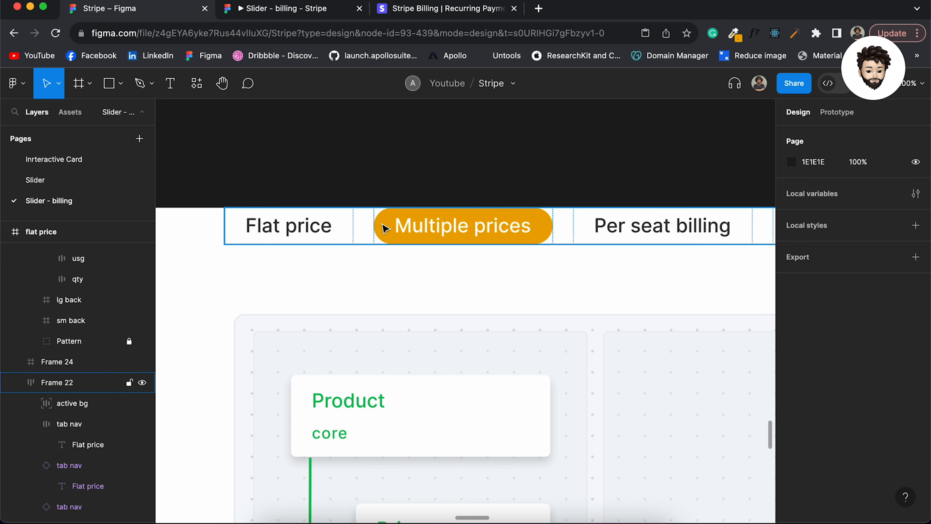
{"action": "left_click", "coordinate": [385, 226]}
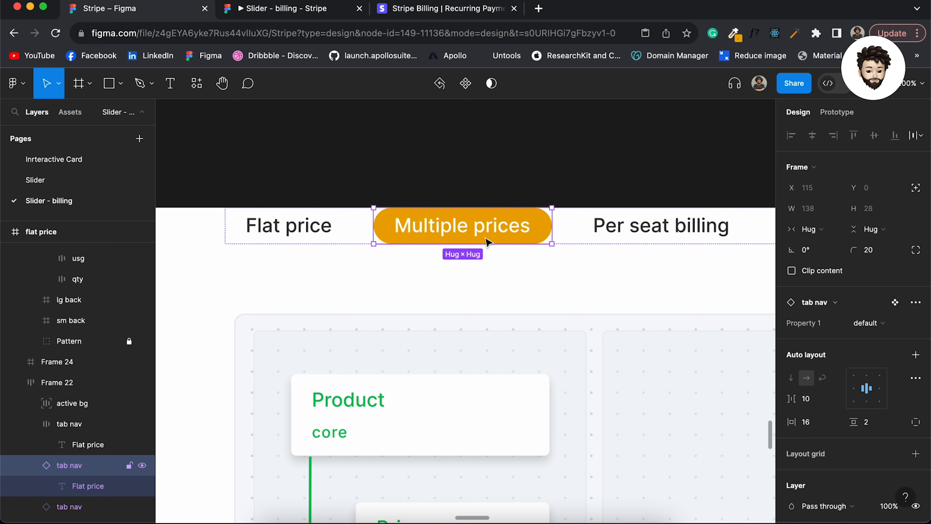
{"action": "key", "text": "alt+super+b"}
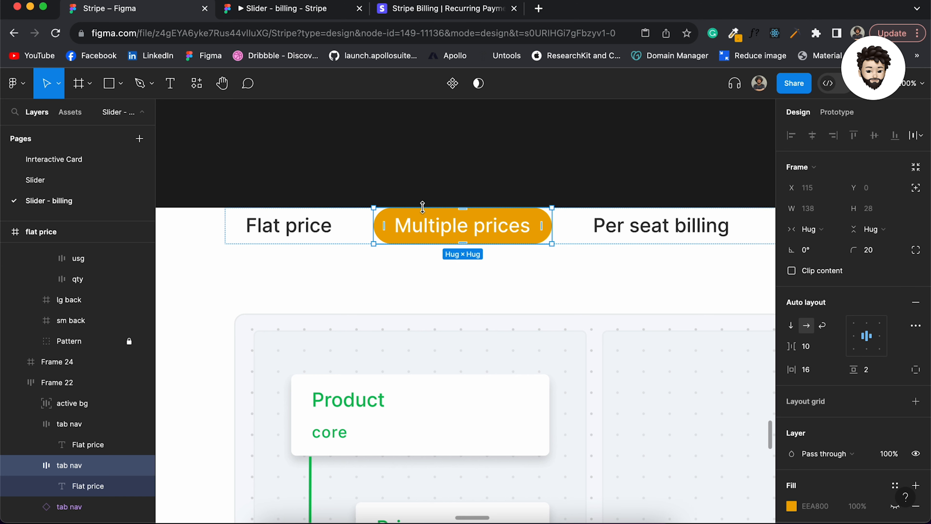
Step: Replace the detached Flat price tab with a copy of the Per seat billing tab instance
{"action": "left_click", "coordinate": [293, 224]}
{"action": "scroll", "coordinate": [293, 224], "scroll_direction": "down", "scroll_amount": 5}
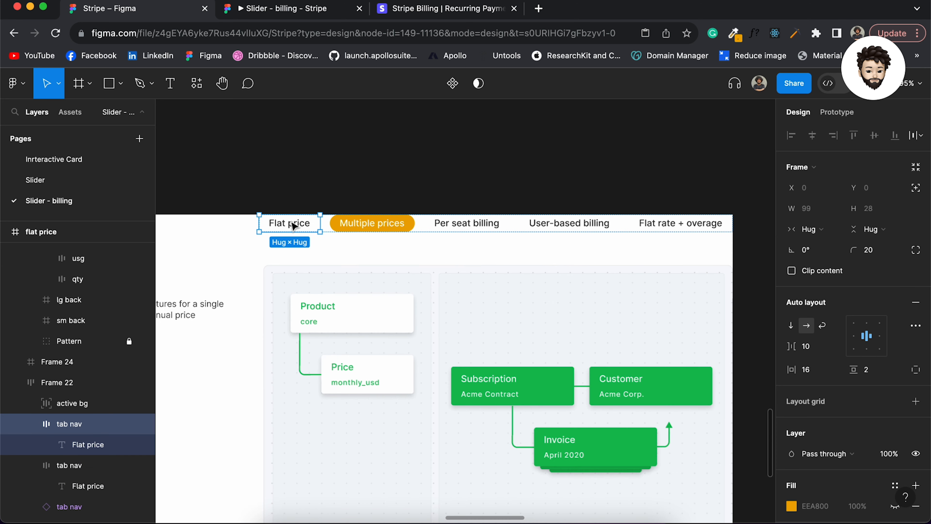
{"action": "scroll", "coordinate": [293, 225], "scroll_direction": "left", "scroll_amount": 5}
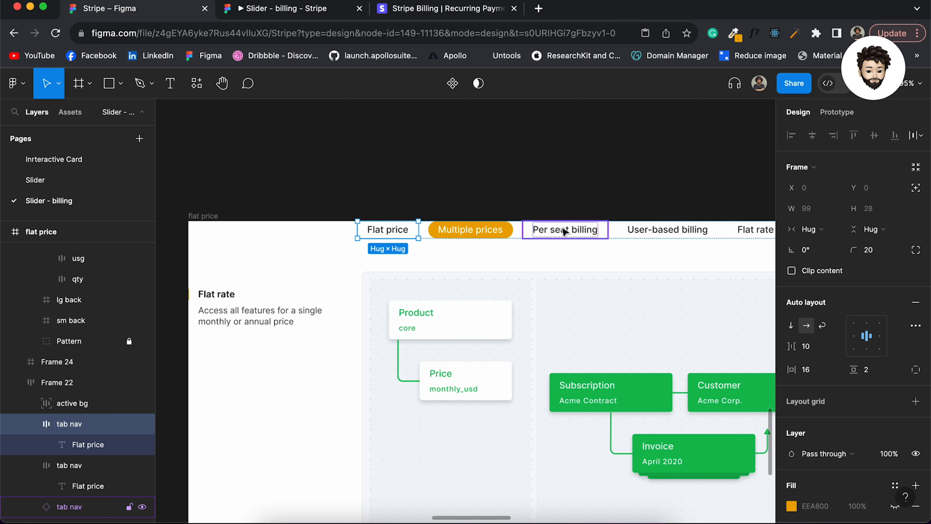
{"action": "left_click", "coordinate": [545, 233]}
{"action": "key", "text": "super+c"}
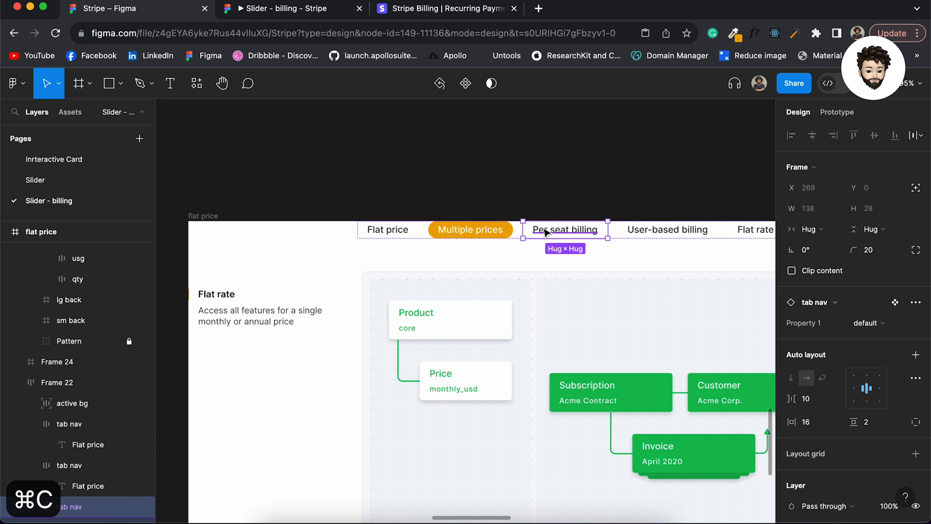
{"action": "left_click", "coordinate": [382, 235]}
{"action": "key", "text": "super+shift+r"}
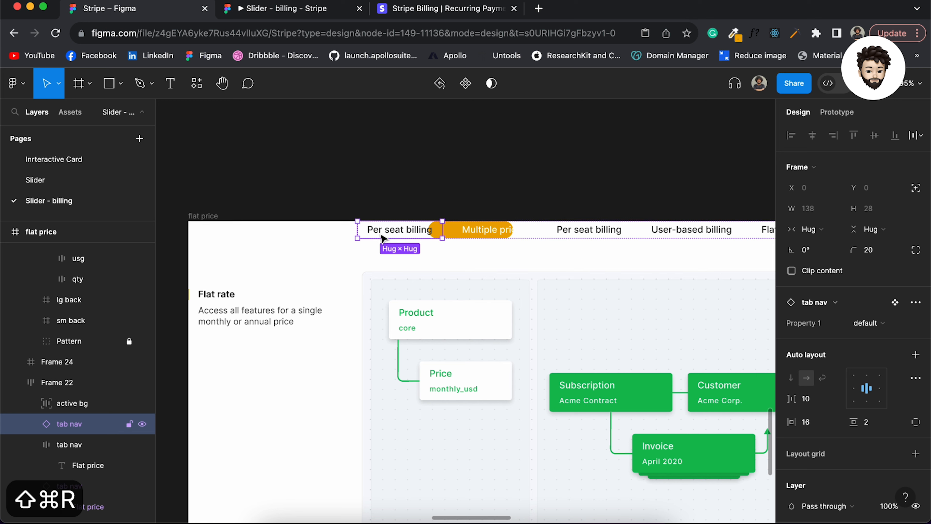
Step: Change the first tab's label from the copied Per seat billing text to "Flat price"
{"action": "double_click", "coordinate": [385, 234]}
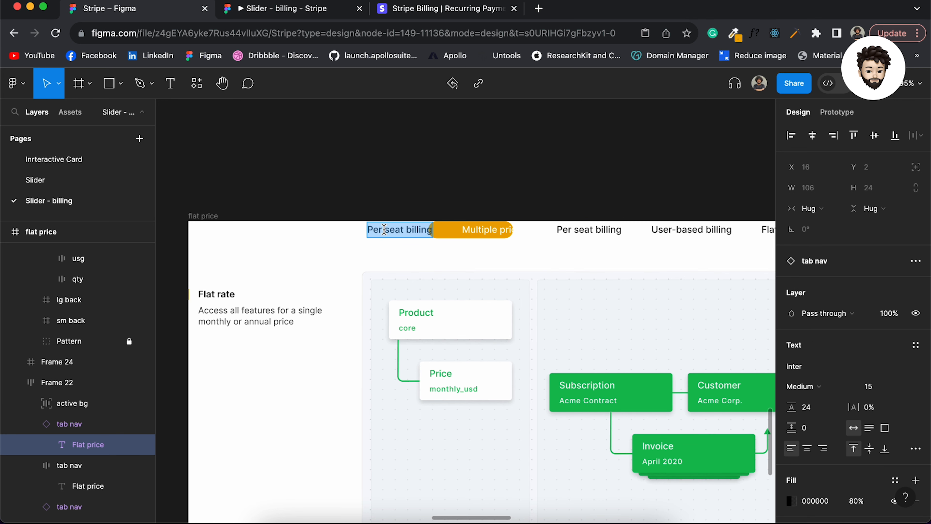
{"action": "type", "text": "Flat pri"}
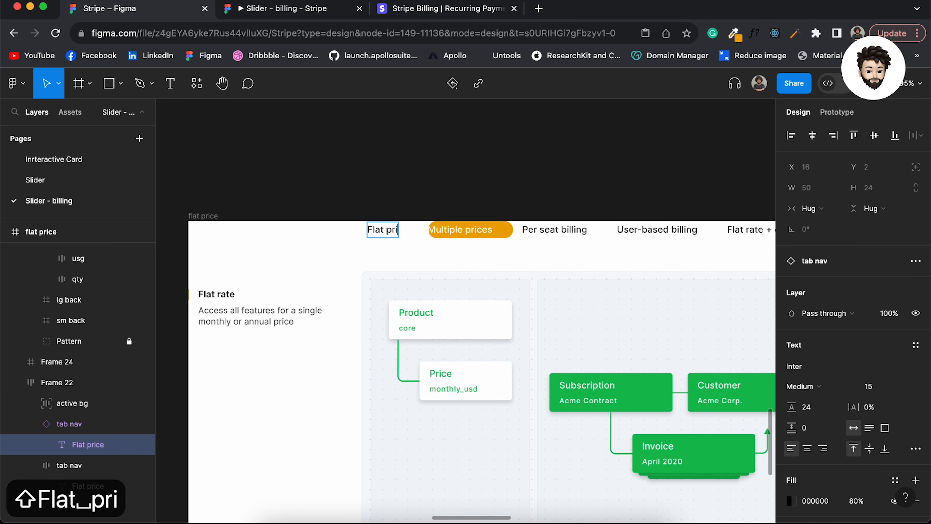
{"action": "type", "text": "ce"}
{"action": "key", "text": "Escape"}
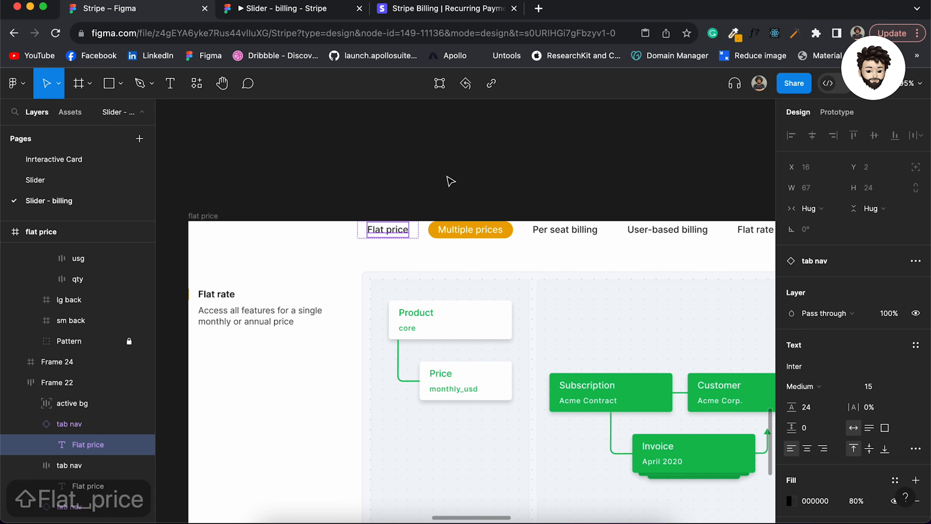
{"action": "scroll", "coordinate": [449, 181], "scroll_direction": "up", "scroll_amount": 5}
{"action": "left_click", "coordinate": [447, 220]}
{"action": "scroll", "coordinate": [490, 215], "scroll_direction": "down", "scroll_amount": 5}
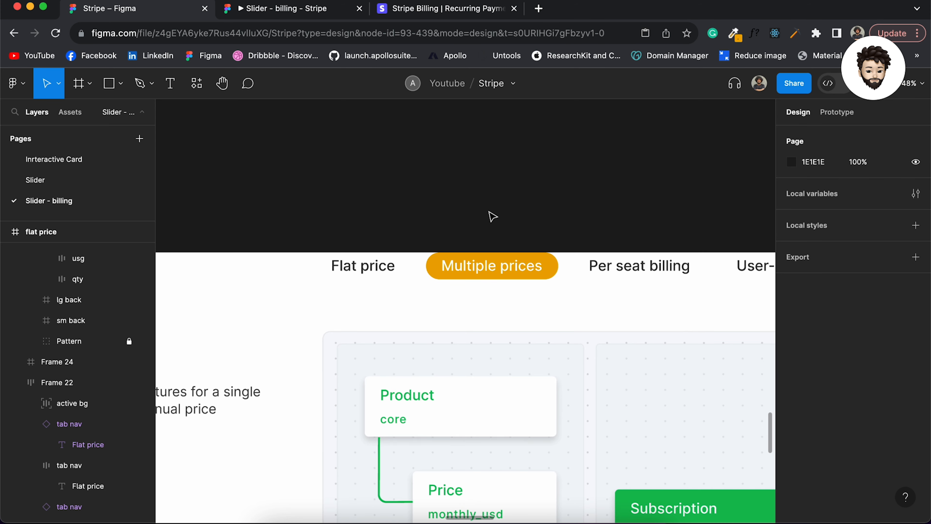
{"action": "scroll", "coordinate": [540, 215], "scroll_direction": "down", "scroll_amount": 4}
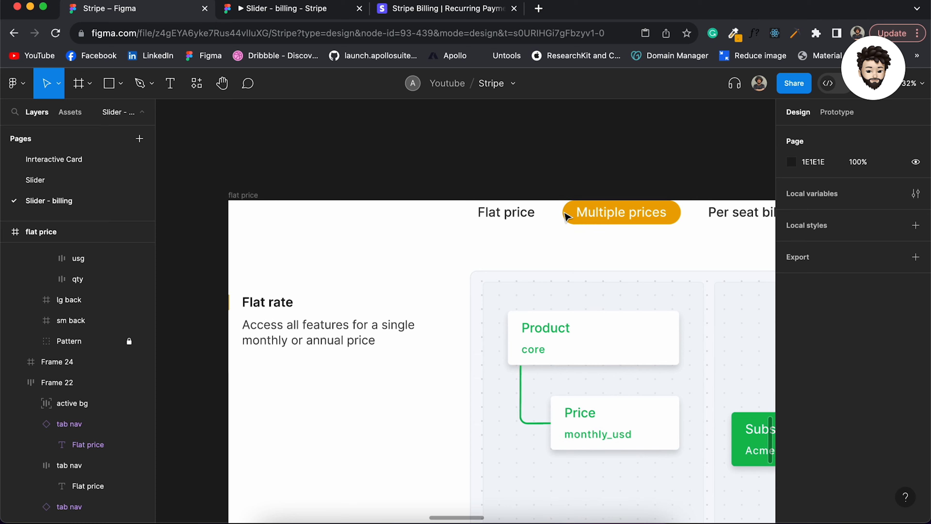
Step: Shift the description strip inside its clipping frame left to X -260 to bring the Multiple prices text into place
{"action": "left_click", "coordinate": [401, 291]}
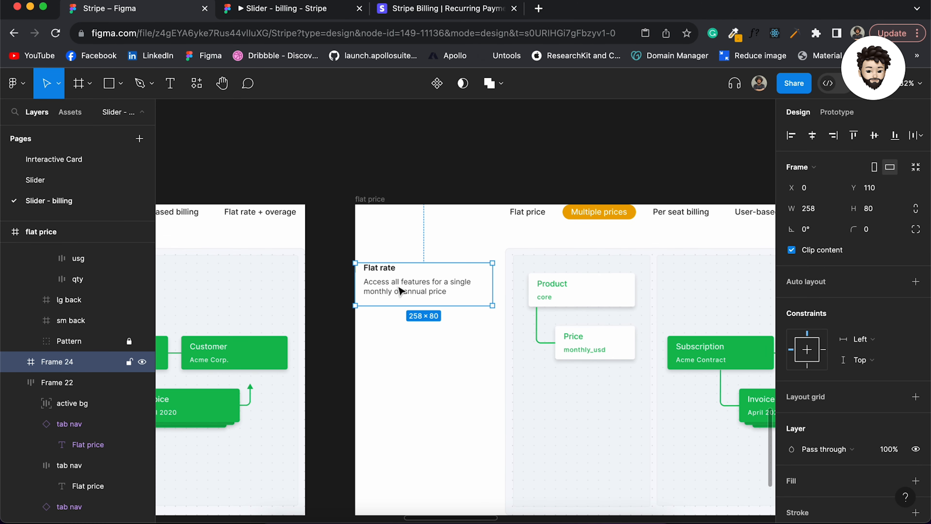
{"action": "key", "text": "shift+a"}
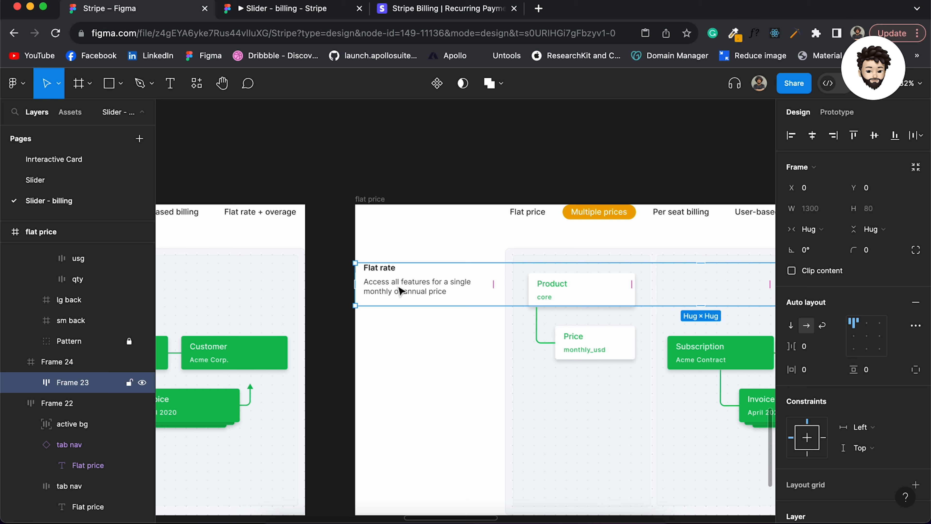
{"action": "key", "text": "shift+Left"}
{"action": "key", "text": "shift+Left"}
{"action": "key", "text": "shift+Left"}
{"action": "key", "text": "shift+Left"}
{"action": "key", "text": "shift+Left"}
{"action": "key", "text": "shift+Left"}
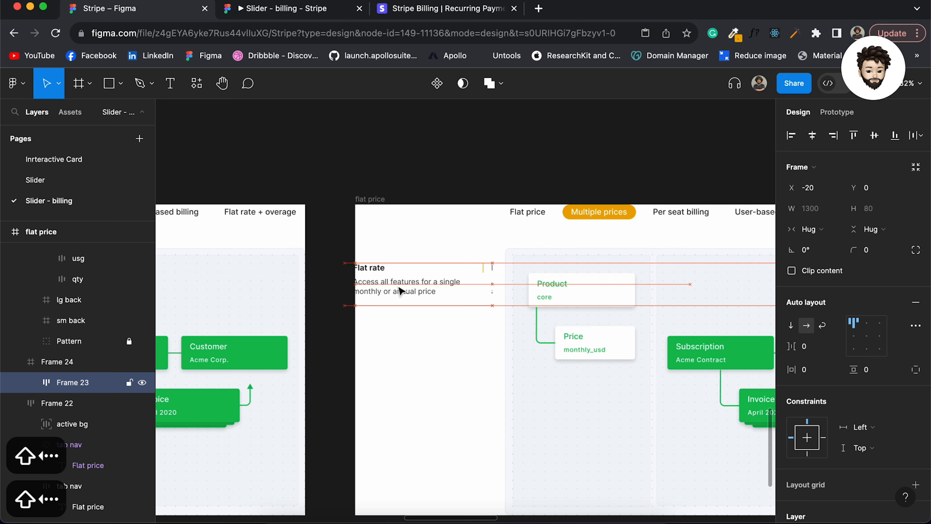
{"action": "key", "text": "shift+Left"}
{"action": "key", "text": "shift+Left"}
{"action": "key", "text": "shift+Left"}
{"action": "key", "text": "shift+Left"}
{"action": "key", "text": "shift+Left"}
{"action": "key", "text": "shift+Left"}
{"action": "key", "text": "shift+Left"}
{"action": "key", "text": "shift+Left"}
{"action": "key", "text": "shift+Left"}
{"action": "key", "text": "shift+Left"}
{"action": "key", "text": "shift+Left"}
{"action": "key", "text": "shift+Left"}
{"action": "key", "text": "shift+Left"}
{"action": "key", "text": "shift+Left"}
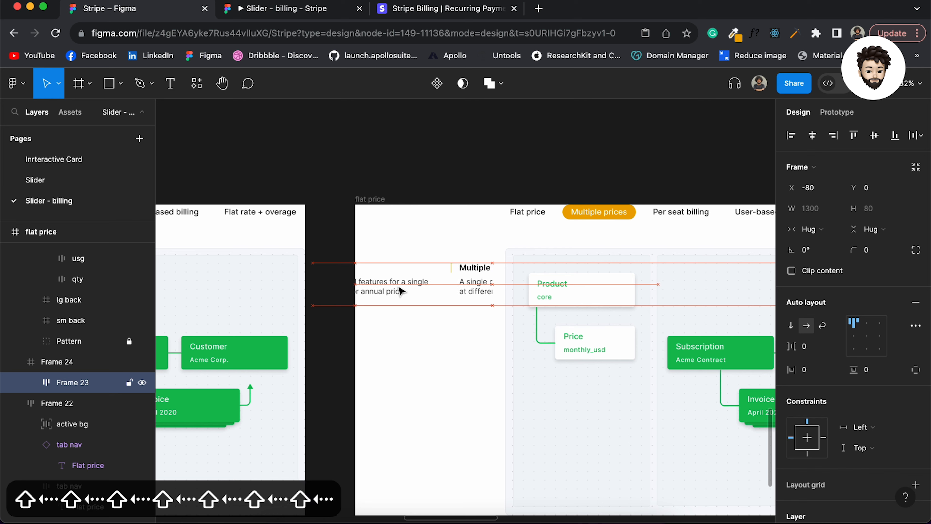
{"action": "key", "text": "shift+Left"}
{"action": "key", "text": "shift+Left"}
{"action": "key", "text": "shift+Left"}
{"action": "key", "text": "shift+Left"}
{"action": "key", "text": "shift+Left"}
{"action": "key", "text": "shift+Left"}
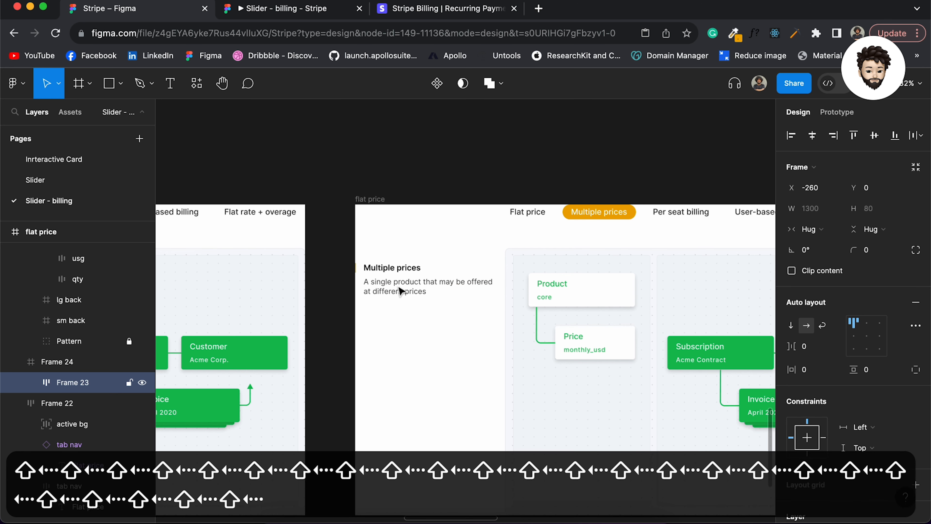
{"action": "scroll", "coordinate": [401, 291], "scroll_direction": "up", "scroll_amount": 5}
{"action": "scroll", "coordinate": [398, 287], "scroll_direction": "down", "scroll_amount": 1}
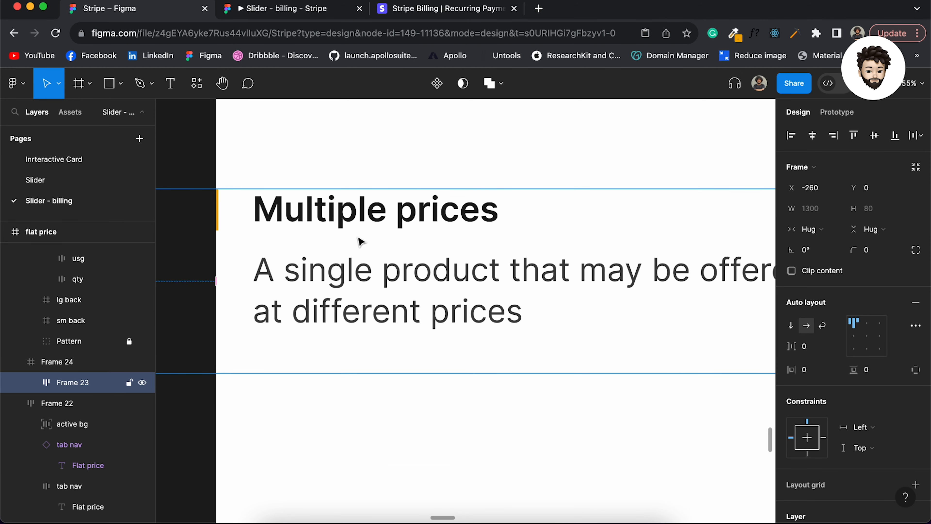
{"action": "scroll", "coordinate": [361, 241], "scroll_direction": "down", "scroll_amount": 3}
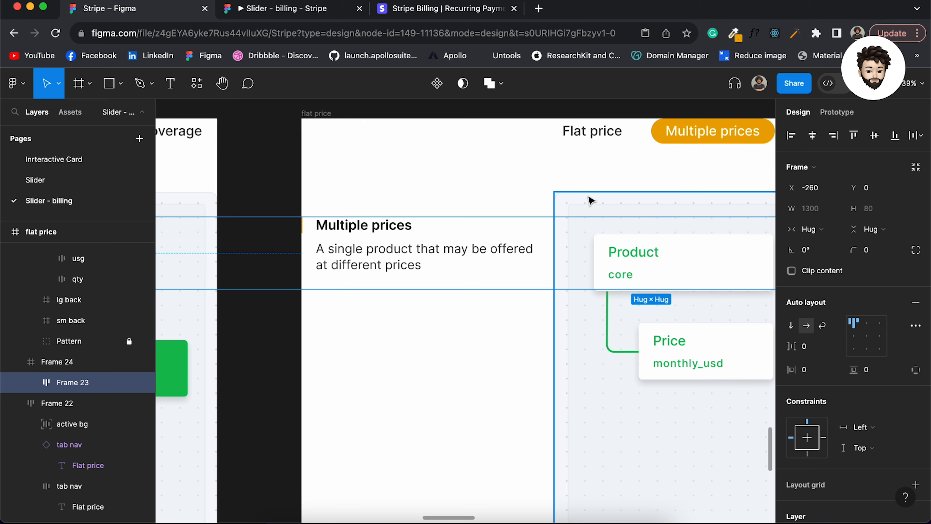
Step: Shift the small content strip inside its clipping frame left to X -261 to bring the growth product cards into the narrow column
{"action": "scroll", "coordinate": [591, 200], "scroll_direction": "right", "scroll_amount": 5}
{"action": "left_click", "coordinate": [550, 307]}
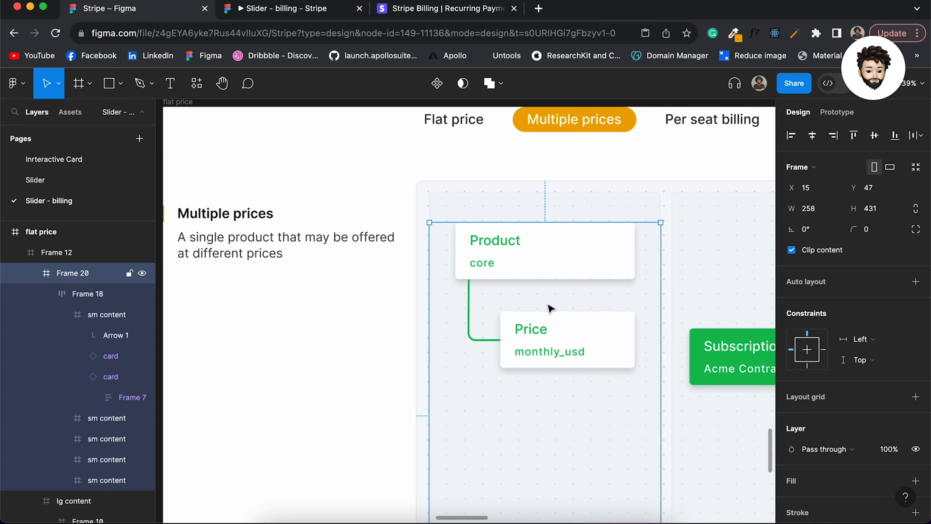
{"action": "left_click", "coordinate": [550, 307]}
{"action": "scroll", "coordinate": [551, 308], "scroll_direction": "down", "scroll_amount": 6}
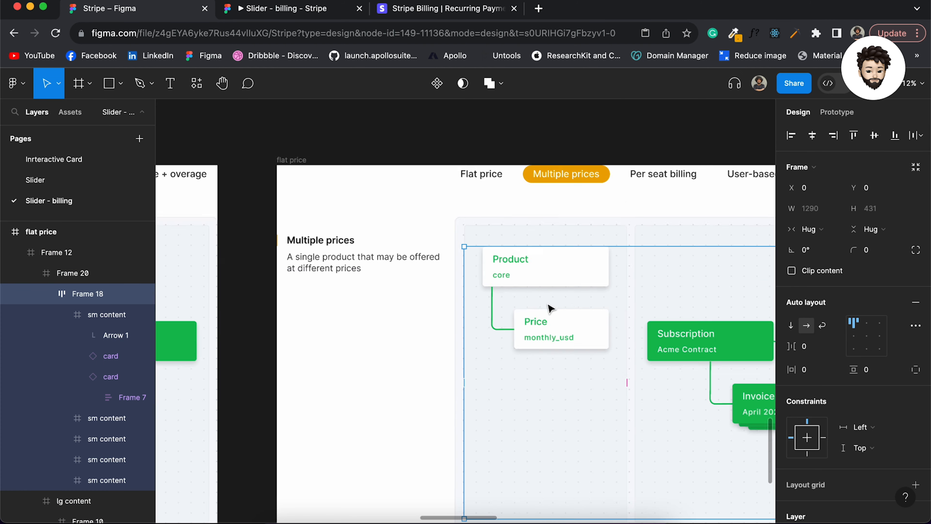
{"action": "scroll", "coordinate": [550, 308], "scroll_direction": "up", "scroll_amount": 2}
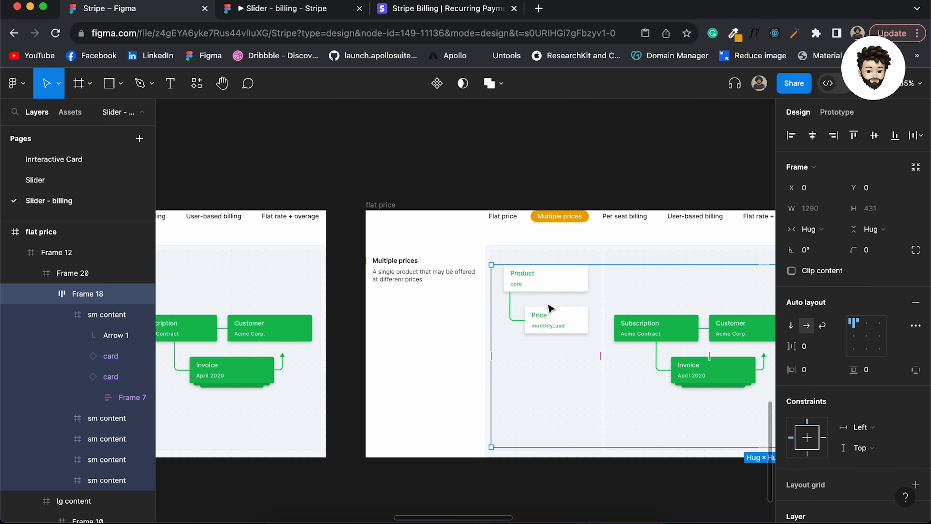
{"action": "key", "text": "shift+Left"}
{"action": "key", "text": "shift+Left"}
{"action": "key", "text": "shift+Left"}
{"action": "key", "text": "shift+Left"}
{"action": "key", "text": "shift+Left"}
{"action": "key", "text": "shift+Left"}
{"action": "key", "text": "shift+Left"}
{"action": "key", "text": "shift+Left"}
{"action": "key", "text": "shift+Left"}
{"action": "key", "text": "shift+Left"}
{"action": "key", "text": "shift+Left"}
{"action": "key", "text": "shift+Left"}
{"action": "key", "text": "shift+Left"}
{"action": "key", "text": "shift+Left"}
{"action": "key", "text": "shift+Left"}
{"action": "key", "text": "shift+Left"}
{"action": "key", "text": "shift+Left"}
{"action": "key", "text": "shift+Left"}
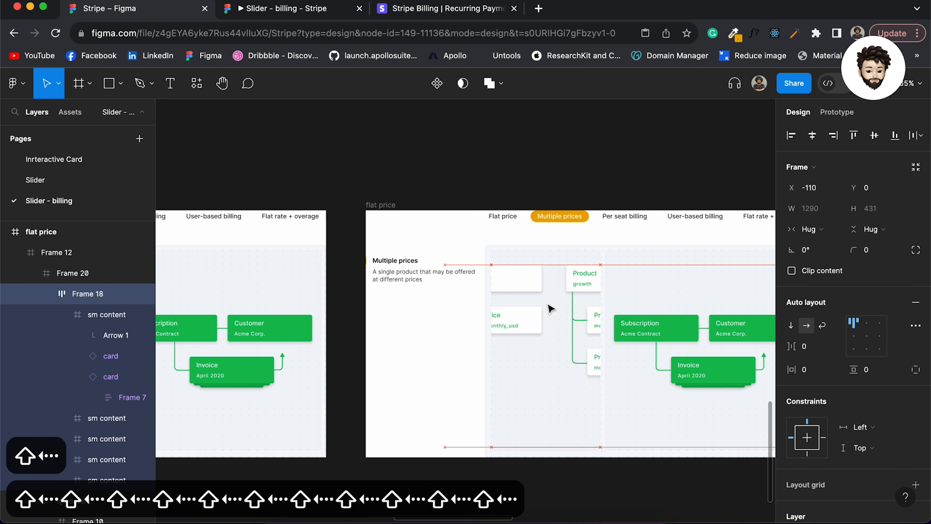
{"action": "key", "text": "shift+Left"}
{"action": "key", "text": "shift+Left"}
{"action": "key", "text": "shift+Left"}
{"action": "key", "text": "shift+Left"}
{"action": "key", "text": "shift+Left"}
{"action": "key", "text": "shift+Left"}
{"action": "key", "text": "shift+Left"}
{"action": "key", "text": "shift+Left"}
{"action": "key", "text": "shift+Left"}
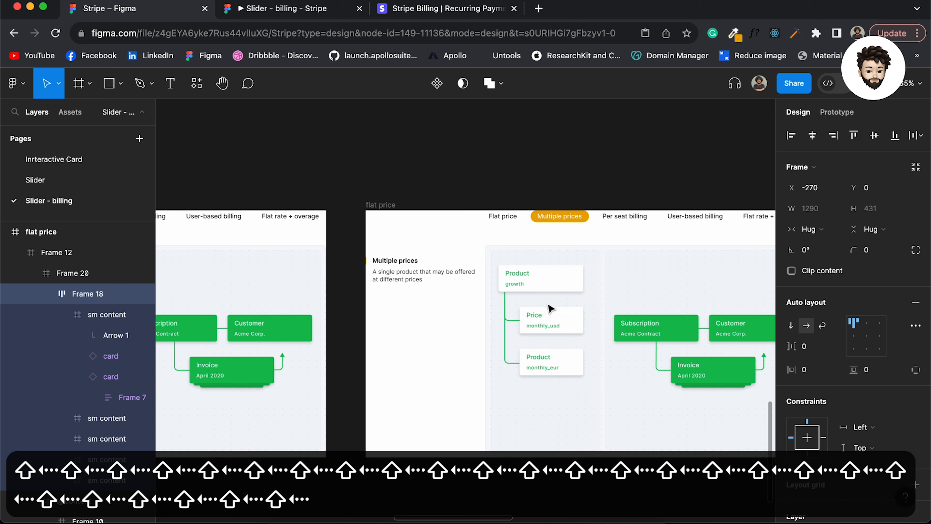
{"action": "key", "text": "Right"}
{"action": "key", "text": "Right"}
{"action": "key", "text": "Right"}
{"action": "key", "text": "Right"}
{"action": "key", "text": "Right"}
{"action": "key", "text": "Right"}
{"action": "key", "text": "Right"}
{"action": "key", "text": "Right"}
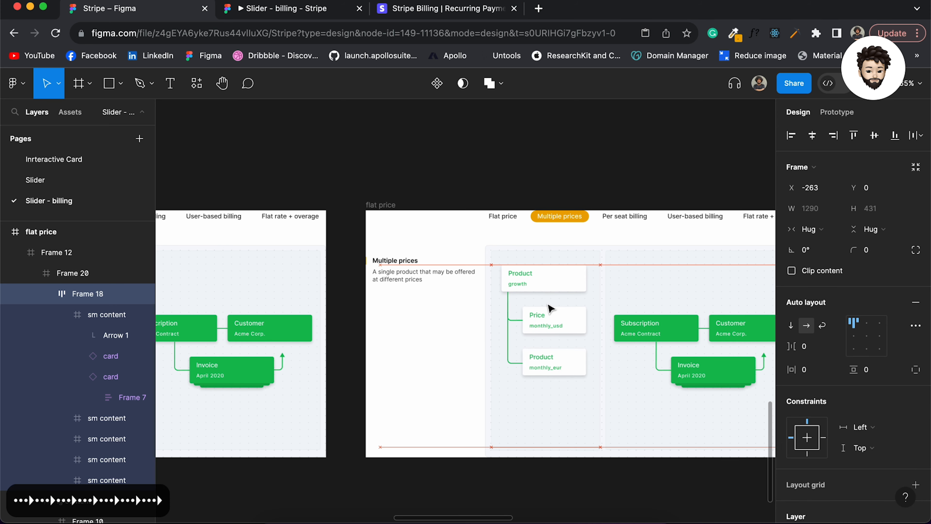
{"action": "scroll", "coordinate": [550, 309], "scroll_direction": "up", "scroll_amount": 5}
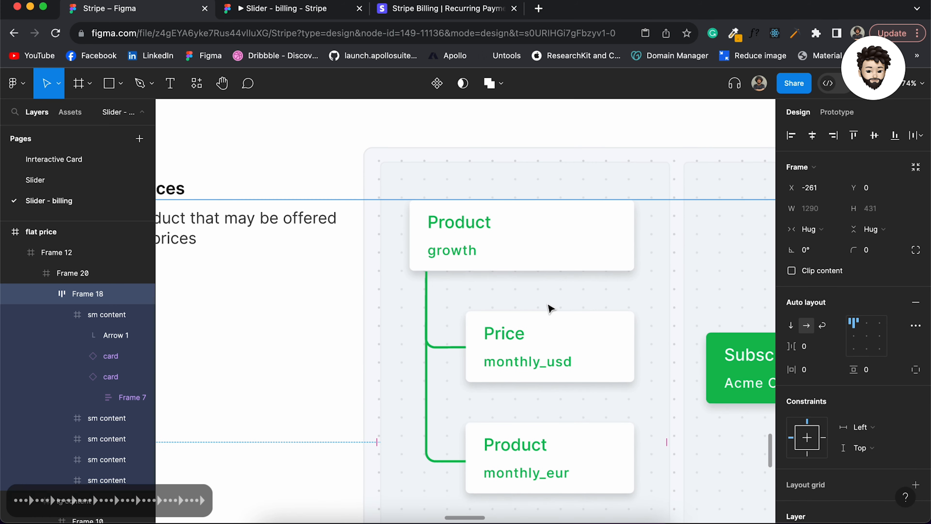
{"action": "scroll", "coordinate": [593, 295], "scroll_direction": "down", "scroll_amount": 4}
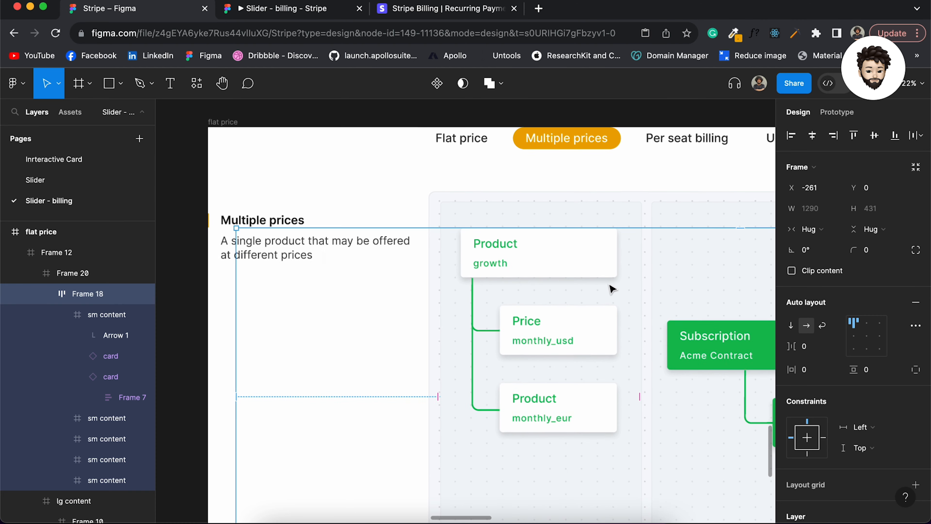
Step: Duplicate the Multiple prices slide frame and place the copy beside it with a 53 px gap
{"action": "scroll", "coordinate": [608, 283], "scroll_direction": "right", "scroll_amount": 6}
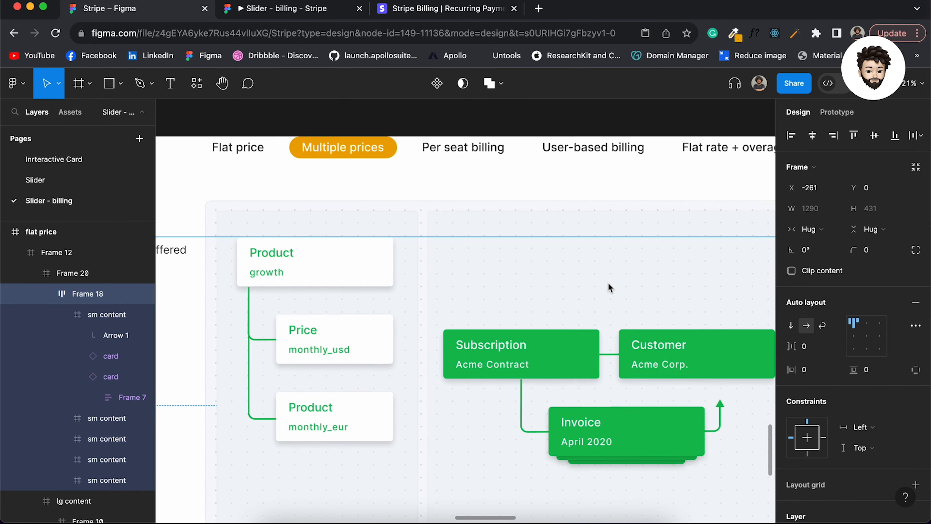
{"action": "scroll", "coordinate": [625, 276], "scroll_direction": "down", "scroll_amount": 2}
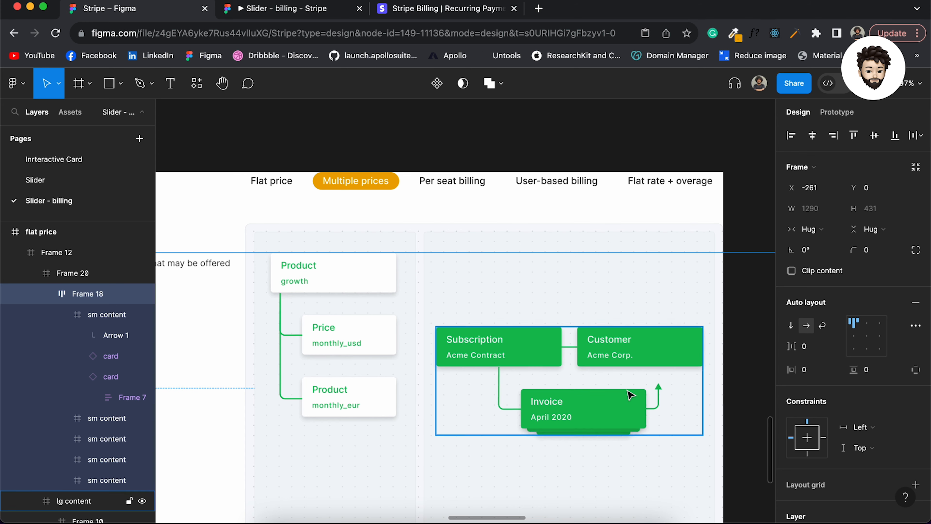
{"action": "scroll", "coordinate": [541, 309], "scroll_direction": "down", "scroll_amount": 3}
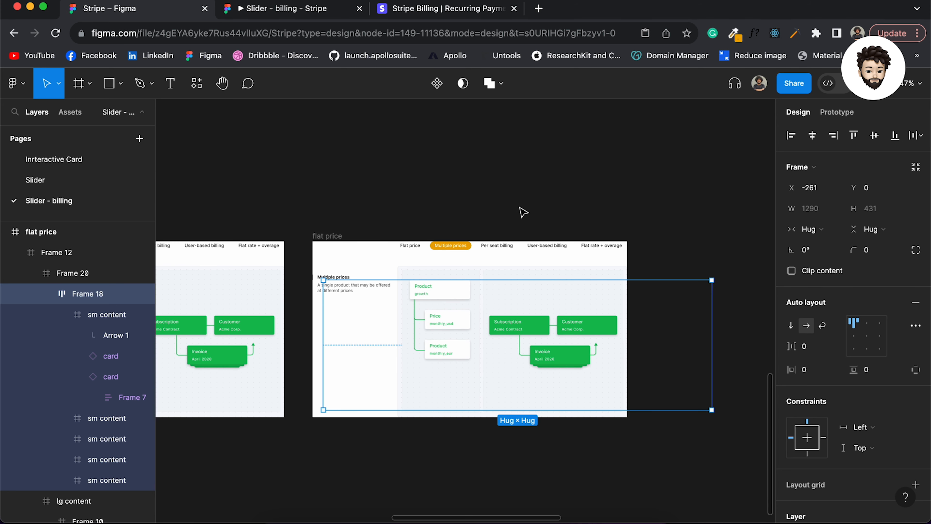
{"action": "left_click", "coordinate": [524, 210]}
{"action": "scroll", "coordinate": [523, 212], "scroll_direction": "down", "scroll_amount": 2}
{"action": "left_click", "coordinate": [327, 231]}
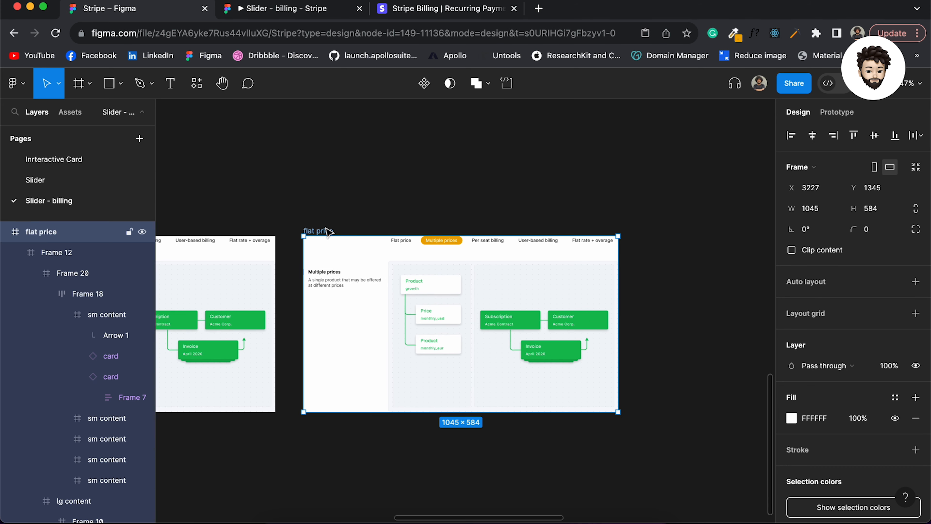
{"action": "key", "text": "ctrl+d"}
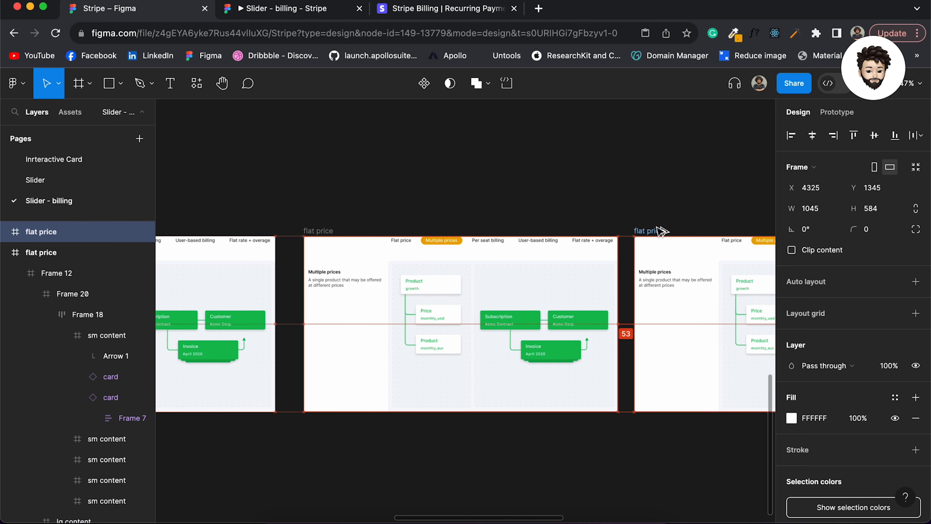
{"action": "scroll", "coordinate": [660, 231], "scroll_direction": "right", "scroll_amount": 4}
{"action": "scroll", "coordinate": [628, 242], "scroll_direction": "up", "scroll_amount": 6}
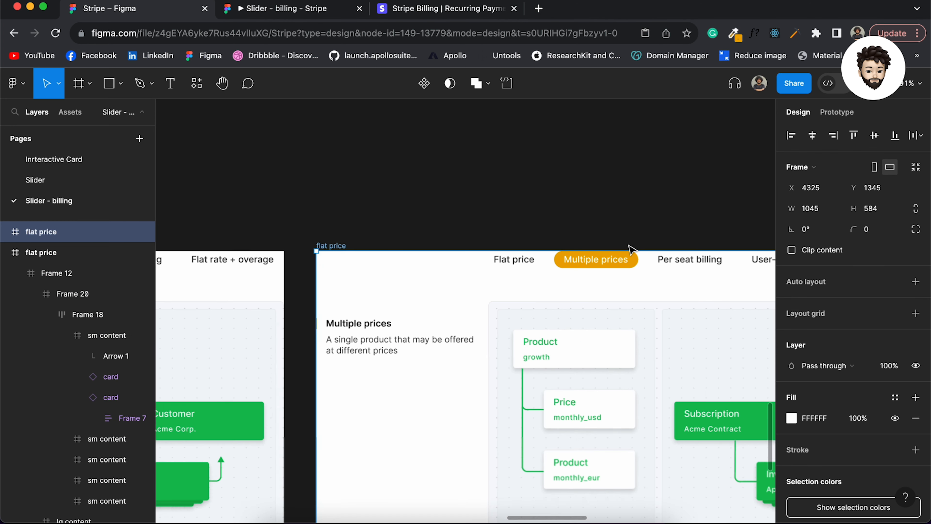
Step: Move the orange active background in the new slide right to X 275, behind the Per seat billing tab
{"action": "double_click", "coordinate": [490, 262]}
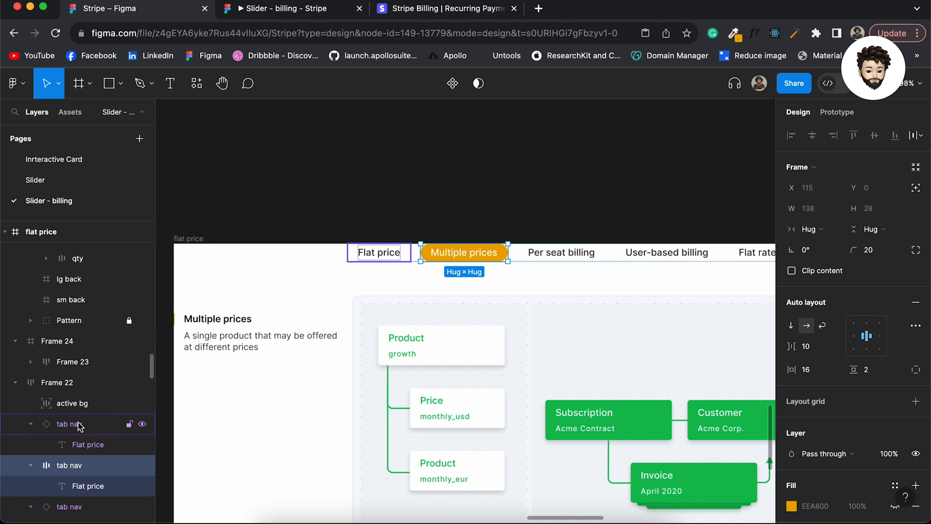
{"action": "left_click", "coordinate": [79, 406]}
{"action": "key", "text": "shift+Right"}
{"action": "key", "text": "shift+Right"}
{"action": "key", "text": "shift+Right"}
{"action": "key", "text": "shift+Right"}
{"action": "key", "text": "shift+Right"}
{"action": "key", "text": "shift+Right"}
{"action": "key", "text": "shift+Right"}
{"action": "key", "text": "shift+Right"}
{"action": "key", "text": "shift+Right"}
{"action": "key", "text": "shift+Right"}
{"action": "key", "text": "shift+Right"}
{"action": "key", "text": "shift+Right"}
{"action": "key", "text": "shift+Right"}
{"action": "key", "text": "shift+Right"}
{"action": "key", "text": "shift+Right"}
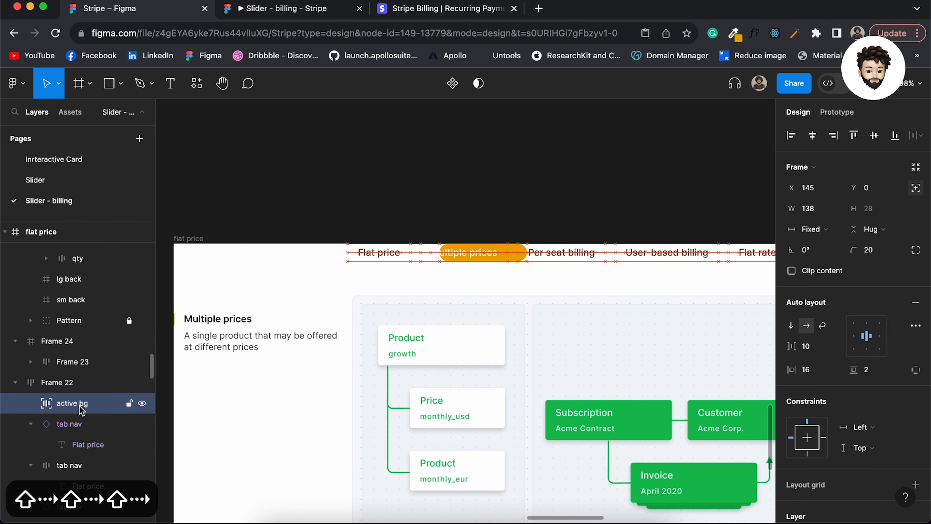
{"action": "key", "text": "shift+Right"}
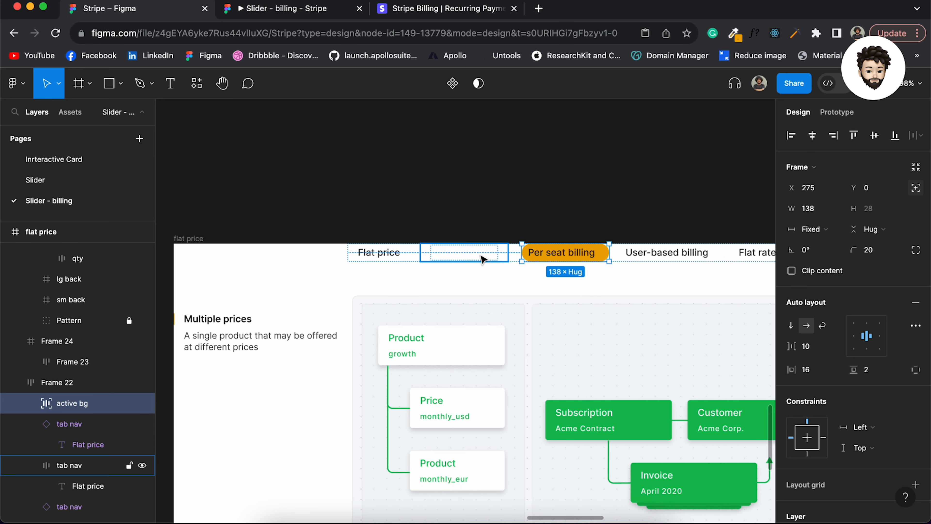
Step: Duplicate the Flat price tab within the tab row and copy the Multiple prices label's text
{"action": "left_click", "coordinate": [392, 252]}
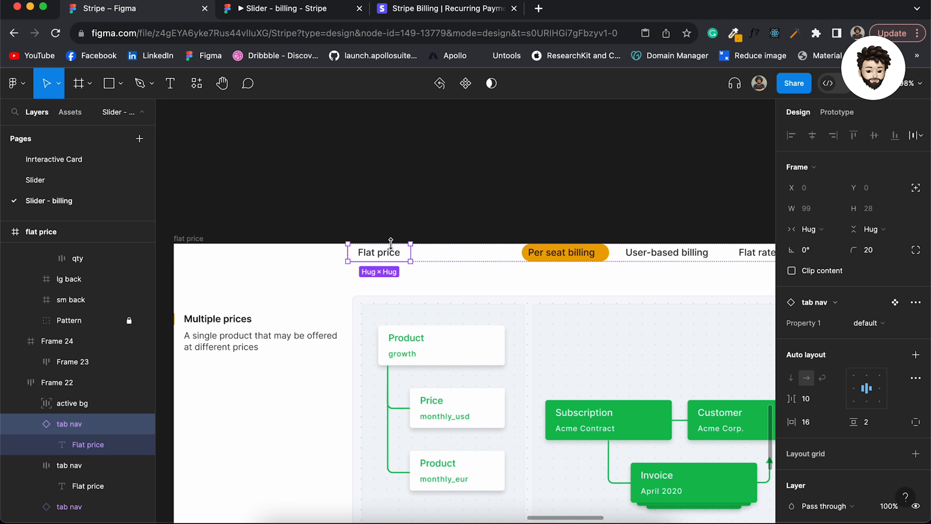
{"action": "key", "text": "super+d"}
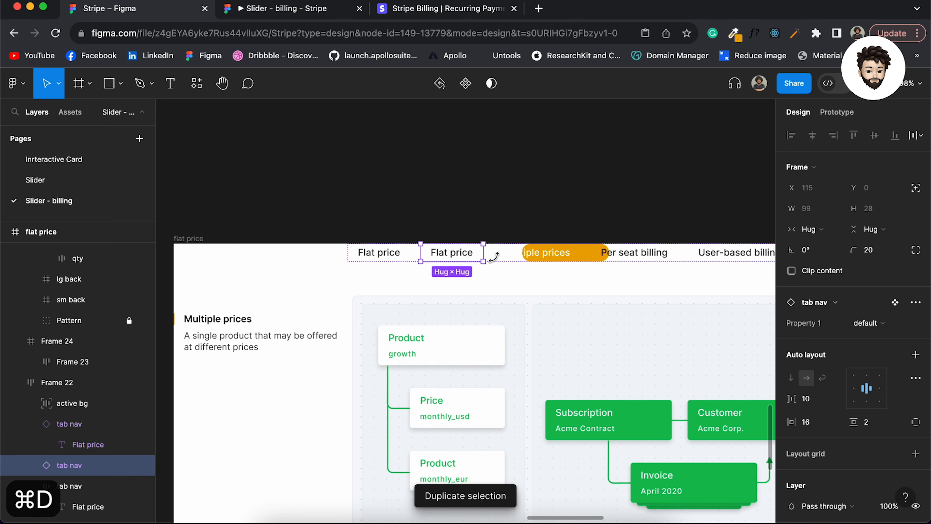
{"action": "double_click", "coordinate": [528, 254]}
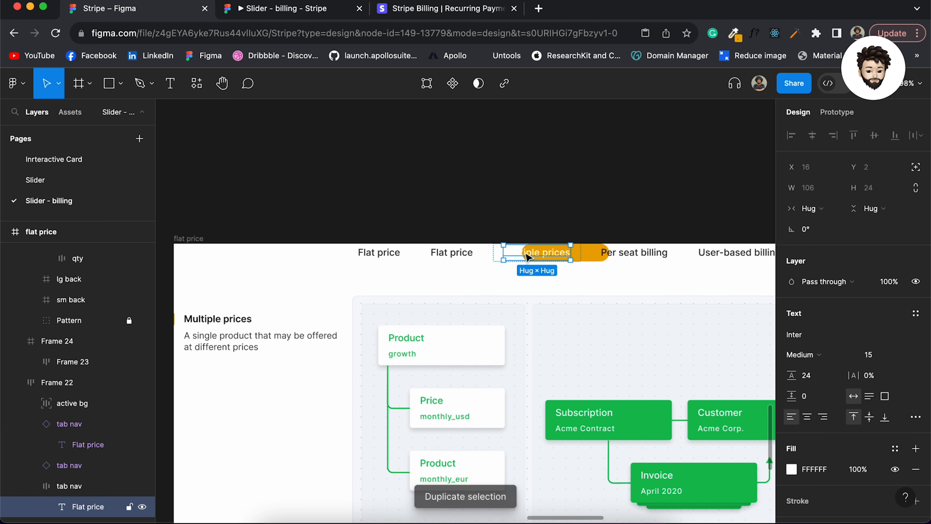
{"action": "double_click", "coordinate": [526, 254]}
{"action": "key", "text": "super+c"}
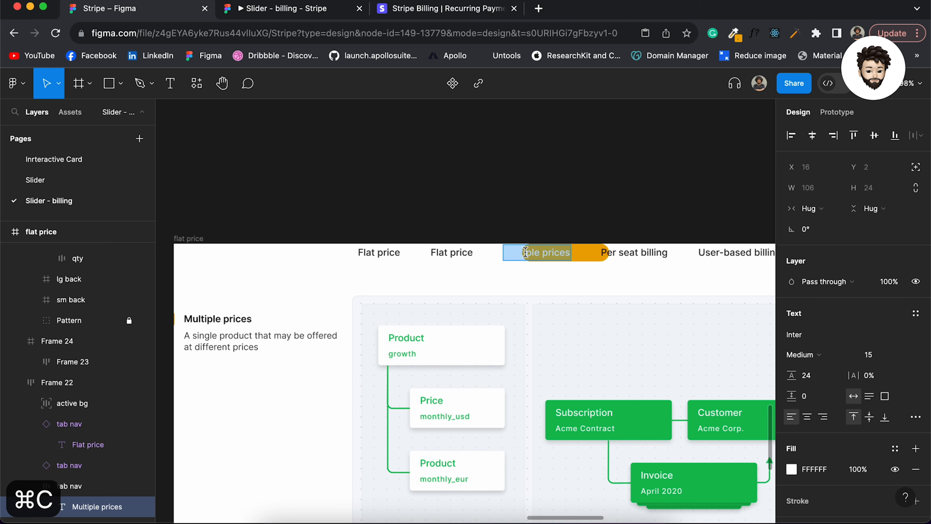
Step: Replace the duplicated Flat price tab's label with the copied Multiple prices text, pasted without its white formatting
{"action": "double_click", "coordinate": [453, 253]}
{"action": "key", "text": "super+a"}
{"action": "key", "text": "super+v"}
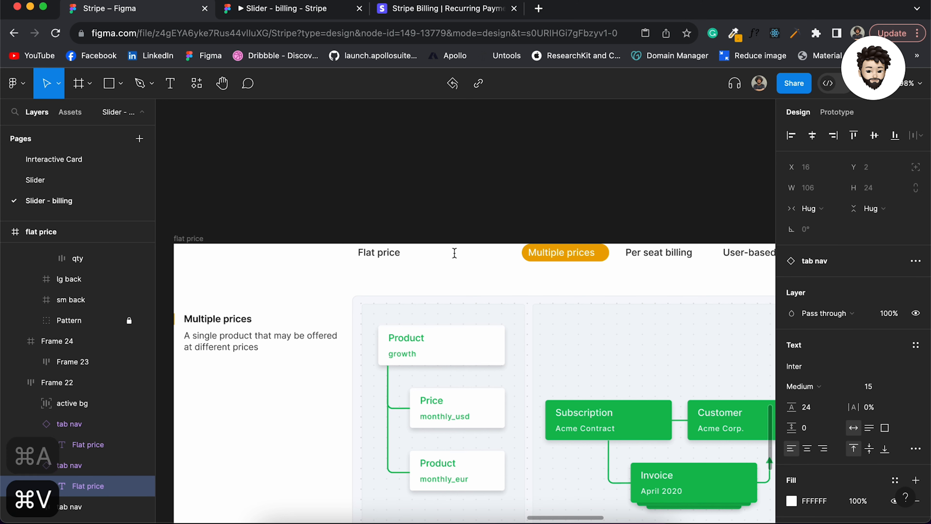
{"action": "key", "text": "super+z"}
{"action": "key", "text": "super+a"}
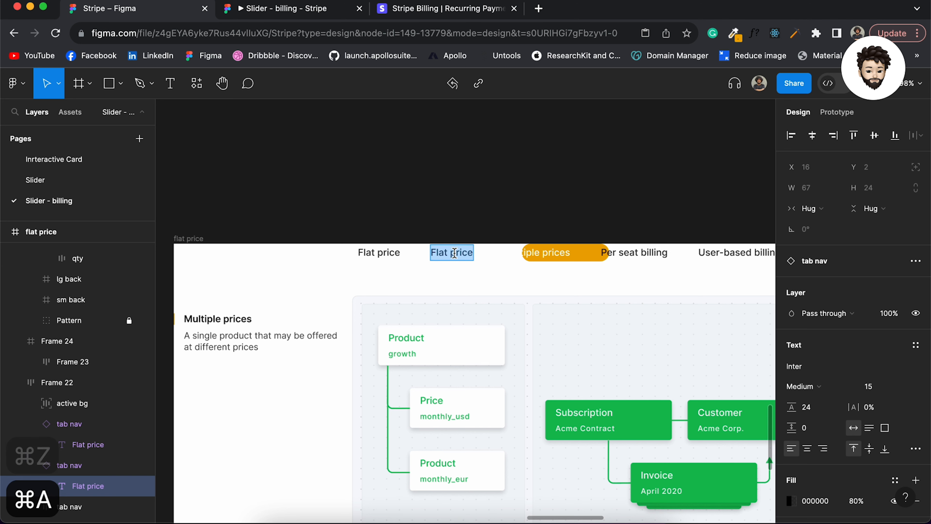
{"action": "key", "text": "shift+super+v"}
Step: Delete the extra white Multiple prices tab so the Per seat billing tab sits on the orange background
{"action": "left_click", "coordinate": [533, 260]}
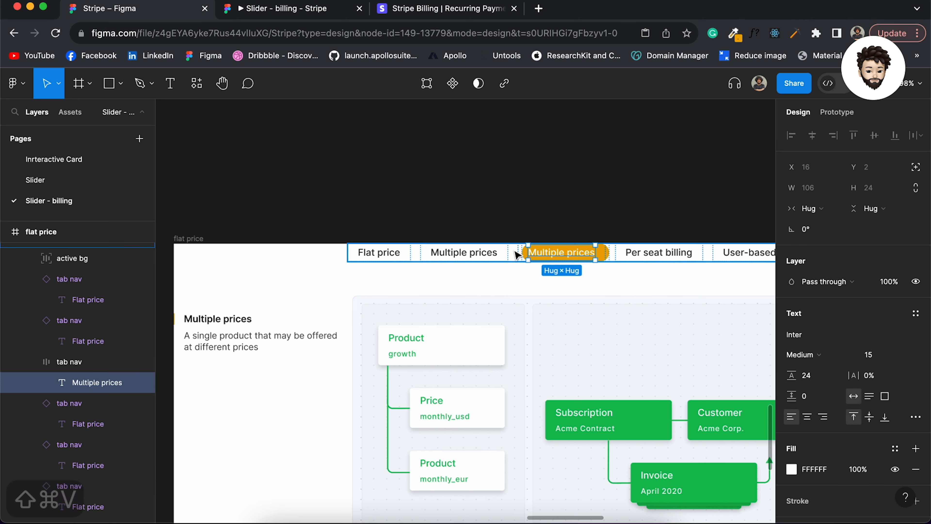
{"action": "left_click", "coordinate": [519, 255]}
{"action": "scroll", "coordinate": [540, 259], "scroll_direction": "up", "scroll_amount": 5}
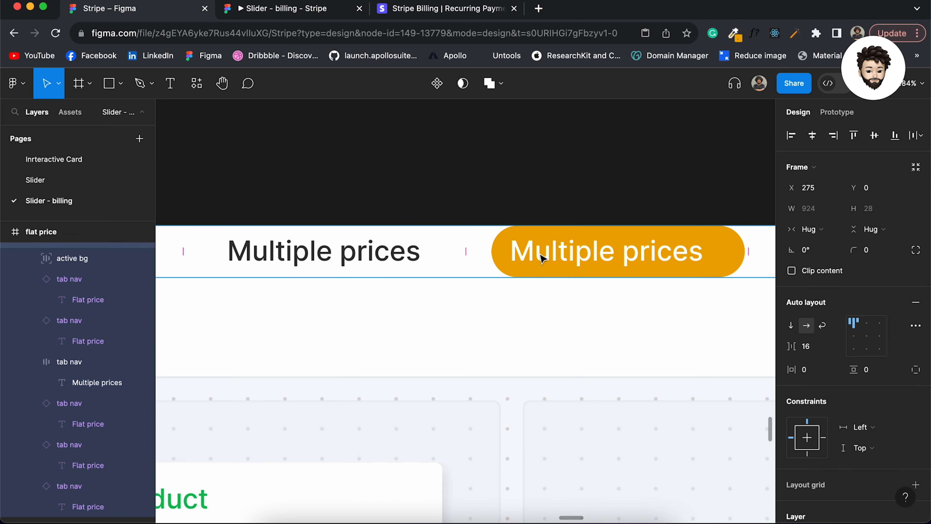
{"action": "left_click", "coordinate": [599, 251]}
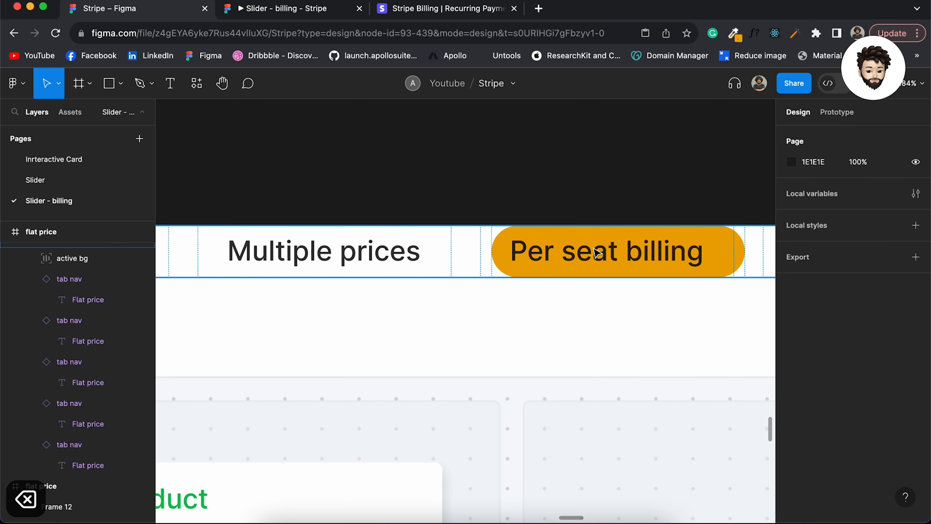
Step: Narrow the orange active background so its edge lines up with the end of the Per seat billing tab
{"action": "left_click", "coordinate": [627, 262]}
{"action": "left_click", "coordinate": [722, 248]}
{"action": "left_click", "coordinate": [741, 247]}
{"action": "left_click_drag", "start_coordinate": [744, 247], "coordinate": [733, 246]}
Step: Set the Per seat billing label's fill to FFFFFF at 100% opacity
{"action": "left_click", "coordinate": [88, 382]}
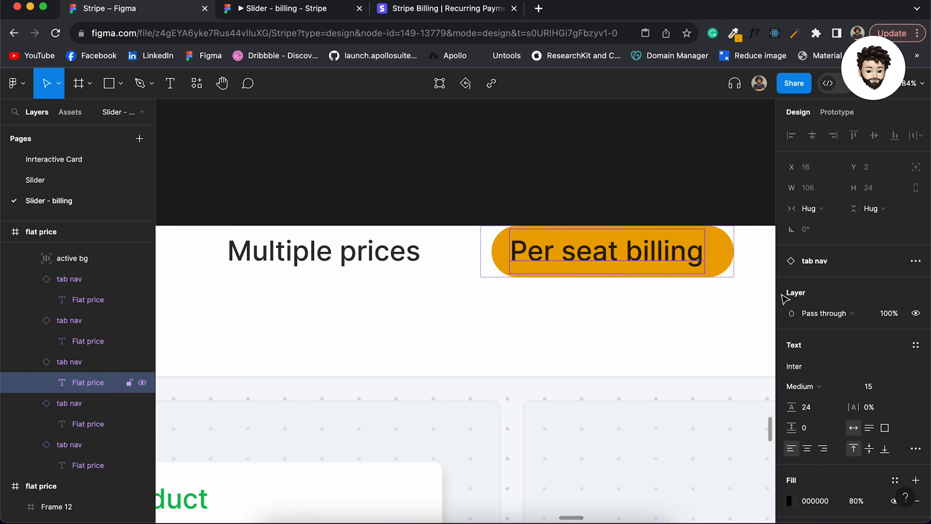
{"action": "left_click", "coordinate": [824, 465]}
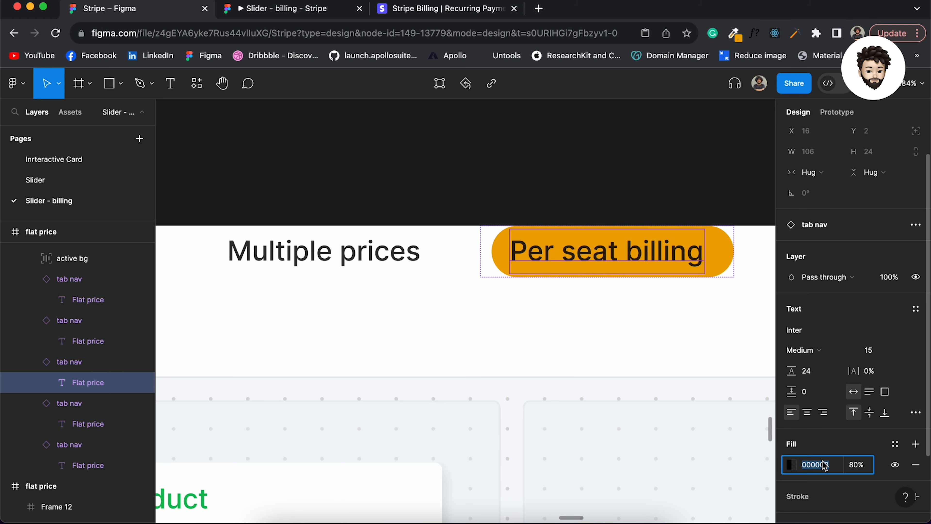
{"action": "type", "text": "fff"}
{"action": "key", "text": "Return"}
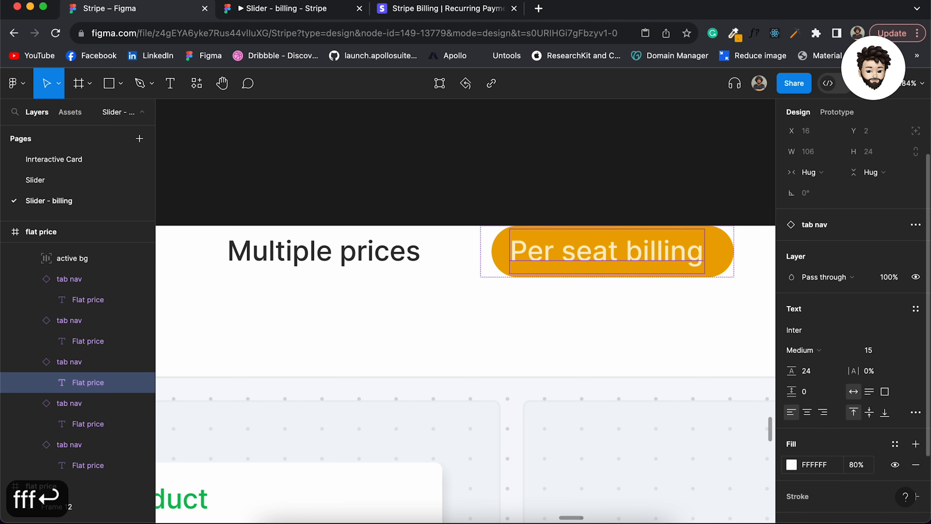
{"action": "left_click", "coordinate": [854, 465]}
{"action": "type", "text": "100"}
{"action": "key", "text": "Return"}
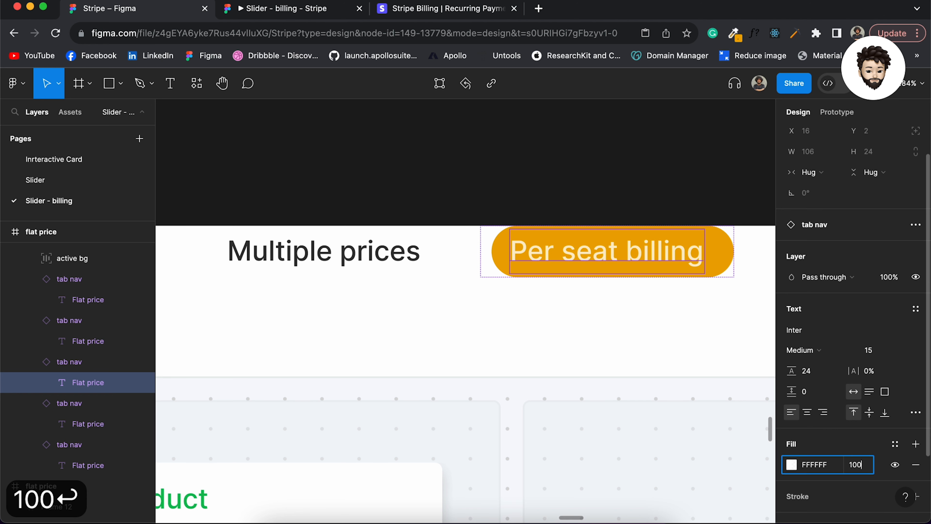
{"action": "left_click", "coordinate": [525, 193]}
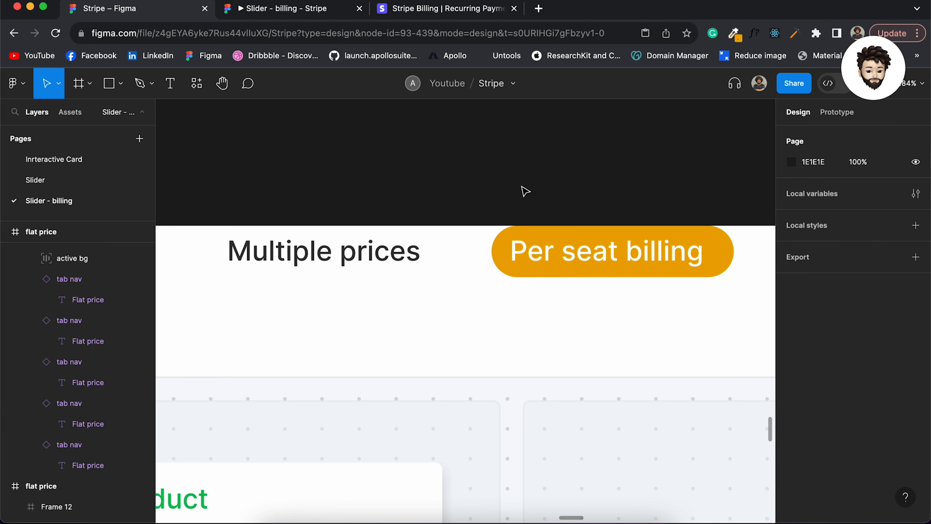
Step: Detach the Per seat billing tab from its component instance
{"action": "left_click", "coordinate": [534, 264]}
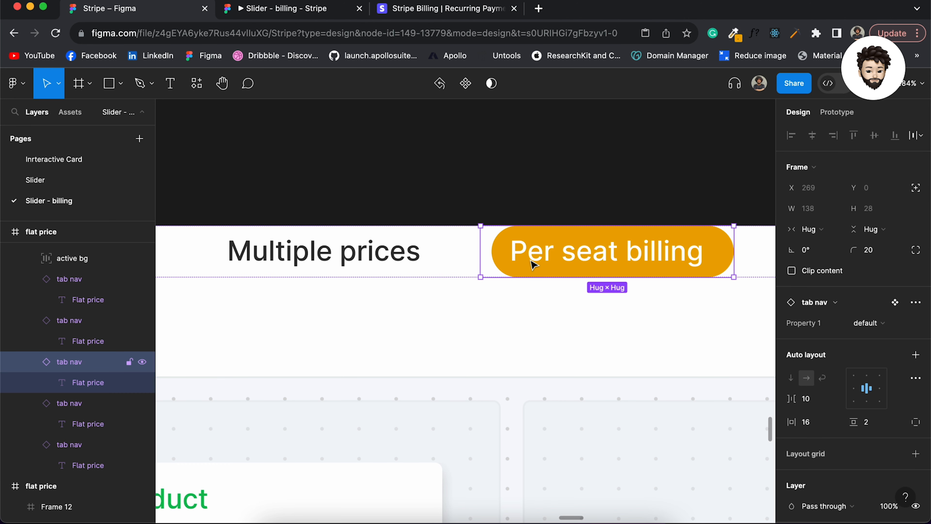
{"action": "key", "text": "alt+super+b"}
{"action": "left_click", "coordinate": [501, 180]}
Step: Shift the description strip inside its clipping frame left to X -520 to bring in the Per seat billing text
{"action": "scroll", "coordinate": [501, 179], "scroll_direction": "down", "scroll_amount": 3}
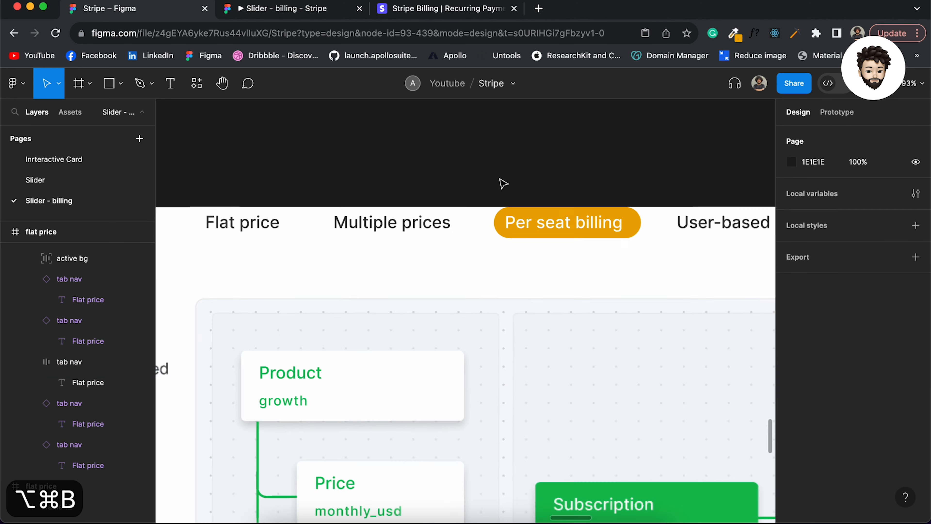
{"action": "scroll", "coordinate": [503, 183], "scroll_direction": "down", "scroll_amount": 5}
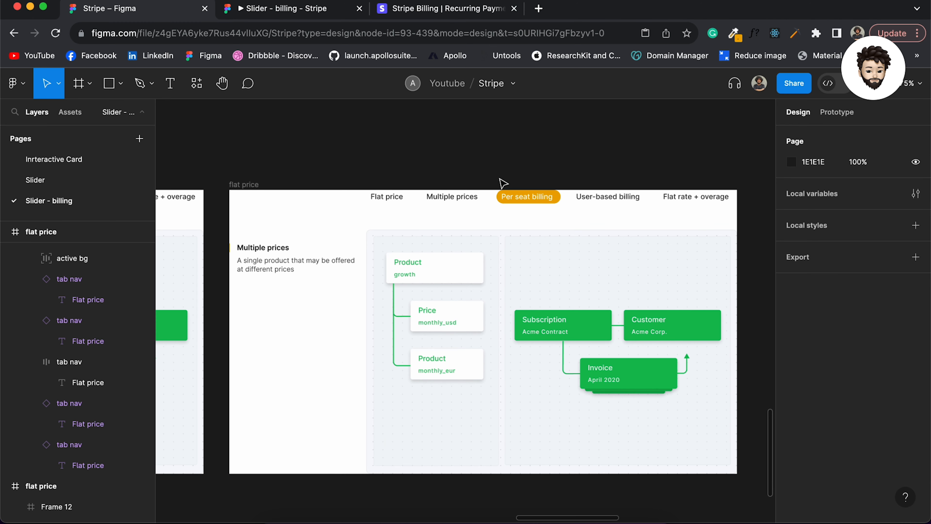
{"action": "scroll", "coordinate": [501, 183], "scroll_direction": "left", "scroll_amount": 5}
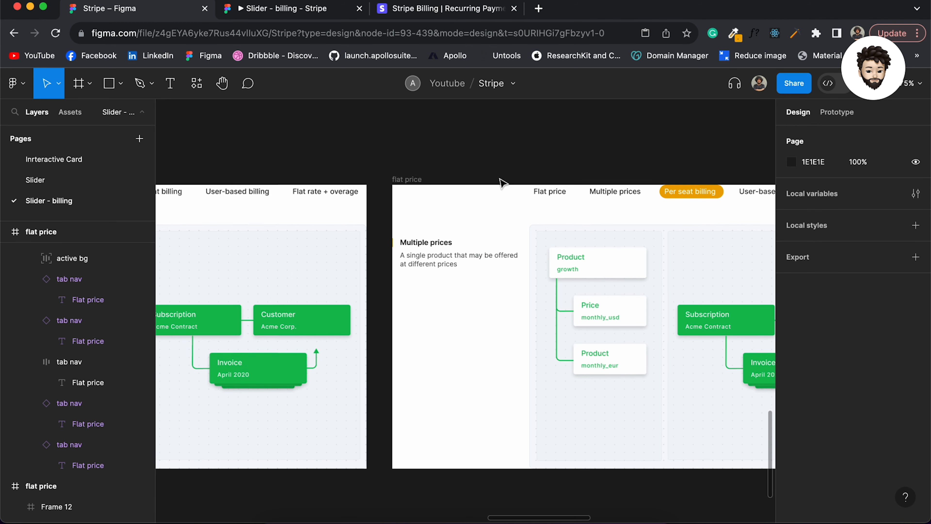
{"action": "left_click", "coordinate": [441, 264]}
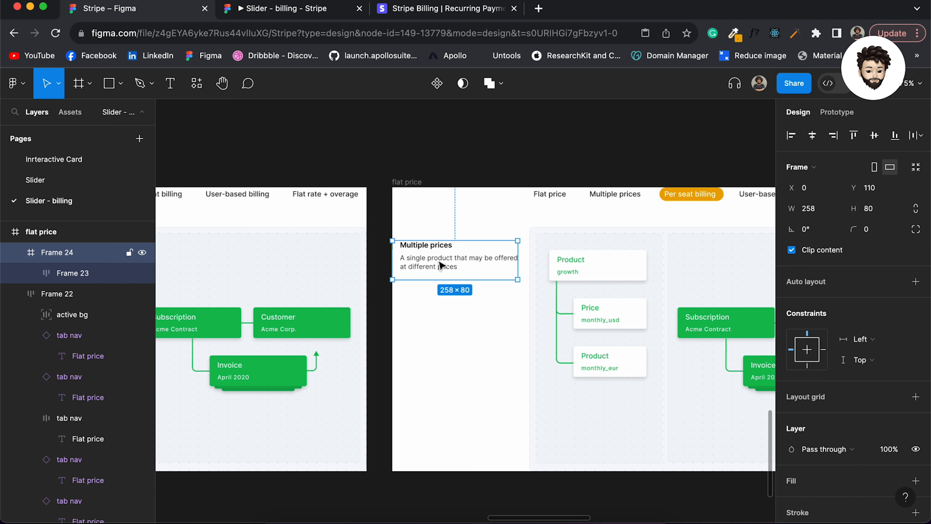
{"action": "key", "text": "Return"}
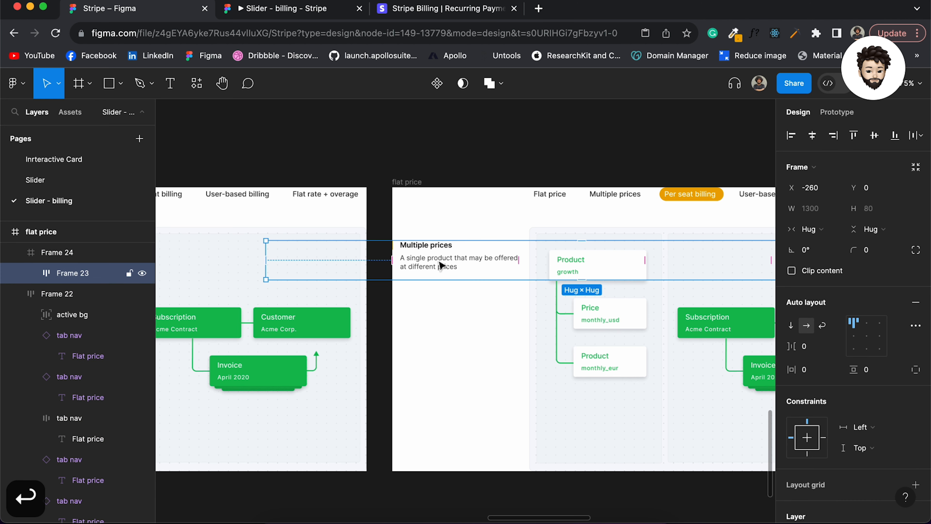
{"action": "key", "text": "shift+Left"}
{"action": "key", "text": "shift+Left"}
{"action": "key", "text": "shift+Left"}
{"action": "key", "text": "shift+Left"}
{"action": "key", "text": "shift+Left"}
{"action": "key", "text": "shift+Left"}
{"action": "key", "text": "shift+Left"}
{"action": "key", "text": "shift+Left"}
{"action": "key", "text": "shift+Left"}
{"action": "key", "text": "shift+Left"}
{"action": "key", "text": "shift+Left"}
{"action": "key", "text": "shift+Left"}
{"action": "key", "text": "shift+Left"}
{"action": "key", "text": "shift+Left"}
{"action": "key", "text": "shift+Left"}
{"action": "key", "text": "shift+Left"}
{"action": "key", "text": "shift+Left"}
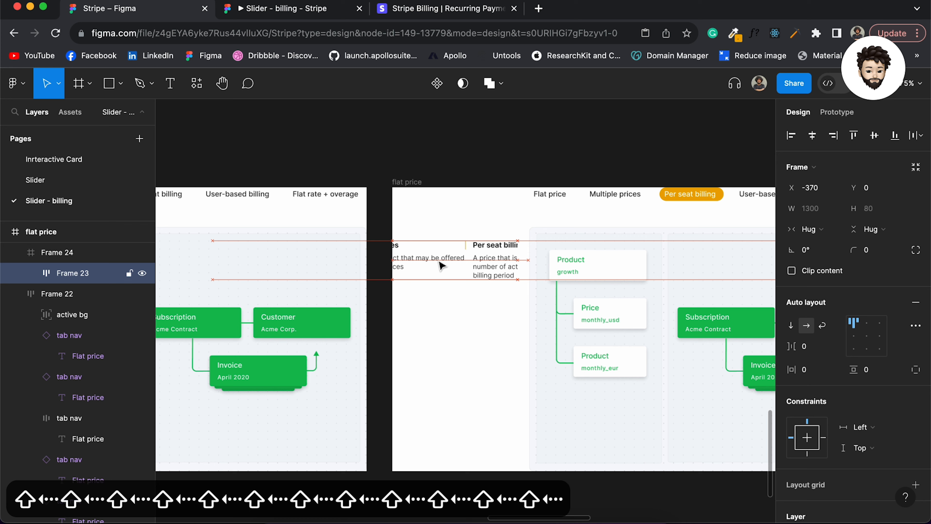
{"action": "key", "text": "shift+Left"}
{"action": "key", "text": "shift+Left"}
{"action": "key", "text": "shift+Left"}
{"action": "key", "text": "shift+Left"}
{"action": "key", "text": "shift+Left"}
{"action": "key", "text": "shift+Left"}
{"action": "key", "text": "shift+Left"}
{"action": "key", "text": "shift+Left"}
{"action": "key", "text": "shift+Left"}
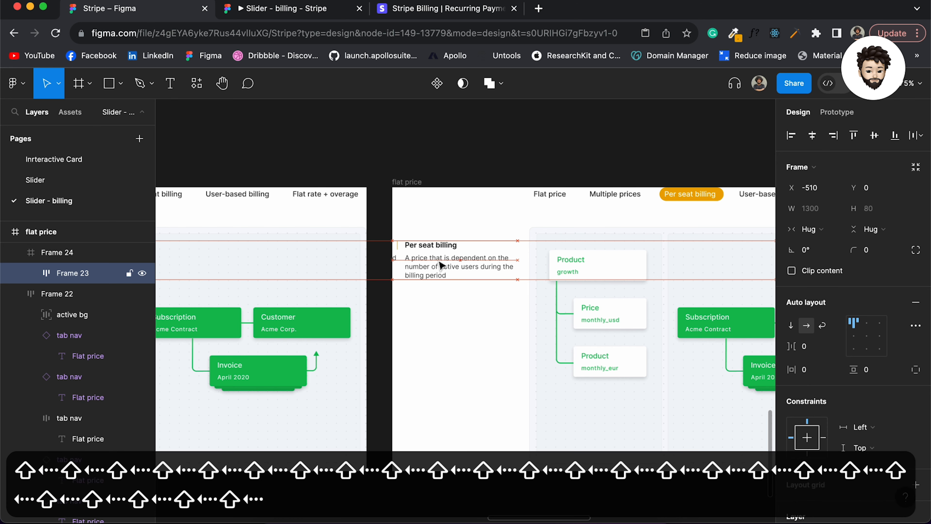
Step: Shift the small content strip left to X -521 to bring the enterprise_user product cards into the narrow column
{"action": "scroll", "coordinate": [441, 265], "scroll_direction": "right", "scroll_amount": 5}
{"action": "left_click", "coordinate": [473, 297]}
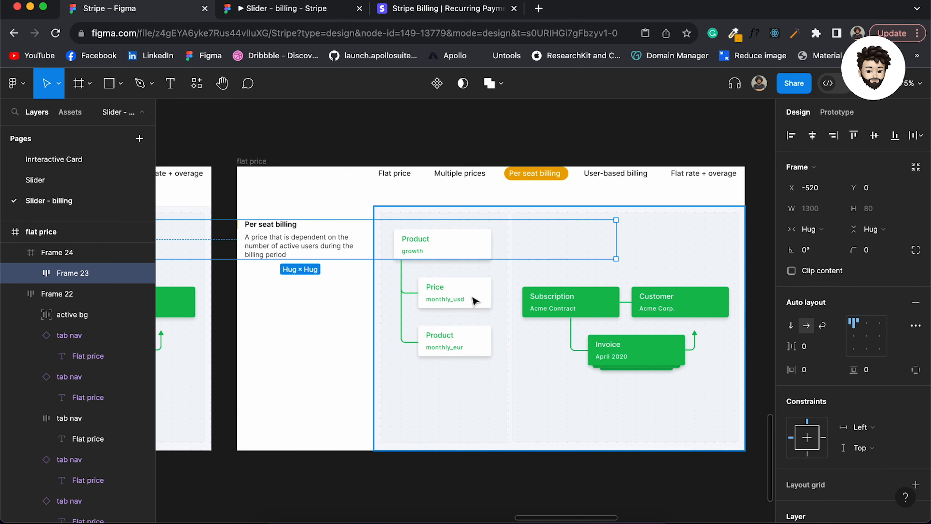
{"action": "double_click", "coordinate": [457, 301]}
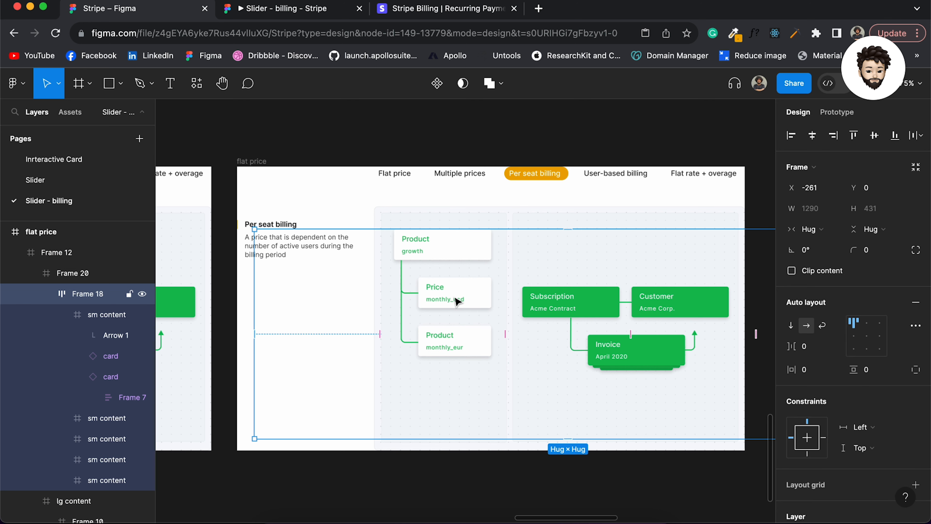
{"action": "key", "text": "shift+Left"}
{"action": "key", "text": "shift+Left"}
{"action": "key", "text": "shift+Left"}
{"action": "key", "text": "shift+Left"}
{"action": "key", "text": "shift+Left"}
{"action": "key", "text": "shift+Left"}
{"action": "key", "text": "shift+Left"}
{"action": "key", "text": "shift+Left"}
{"action": "key", "text": "shift+Left"}
{"action": "key", "text": "shift+Left"}
{"action": "key", "text": "shift+Left"}
{"action": "key", "text": "shift+Left"}
{"action": "key", "text": "shift+Left"}
{"action": "key", "text": "shift+Left"}
{"action": "key", "text": "shift+Left"}
{"action": "key", "text": "shift+Left"}
{"action": "key", "text": "shift+Left"}
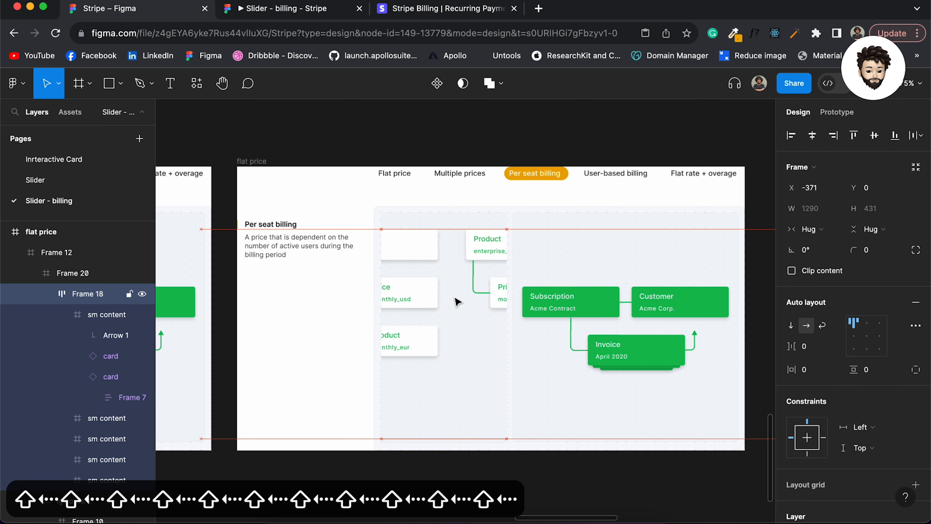
{"action": "key", "text": "shift+Left"}
{"action": "key", "text": "shift+Left"}
{"action": "key", "text": "shift+Left"}
{"action": "key", "text": "shift+Left"}
{"action": "key", "text": "shift+Left"}
{"action": "key", "text": "shift+Left"}
{"action": "key", "text": "shift+Left"}
{"action": "key", "text": "shift+Left"}
{"action": "key", "text": "shift+Left"}
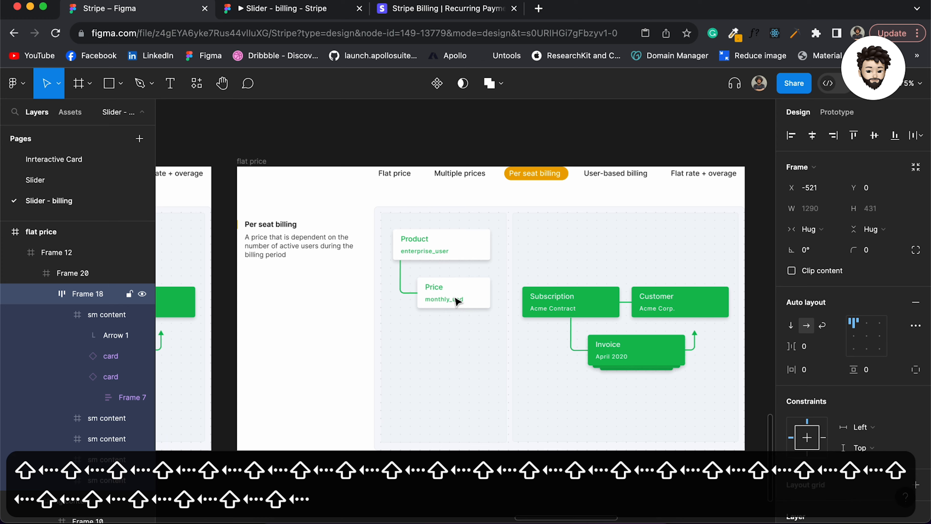
Step: Check Stripe's live billing slider by switching between Multiple prices and Per seat billing, and return to the Figma file
{"action": "left_click", "coordinate": [462, 7]}
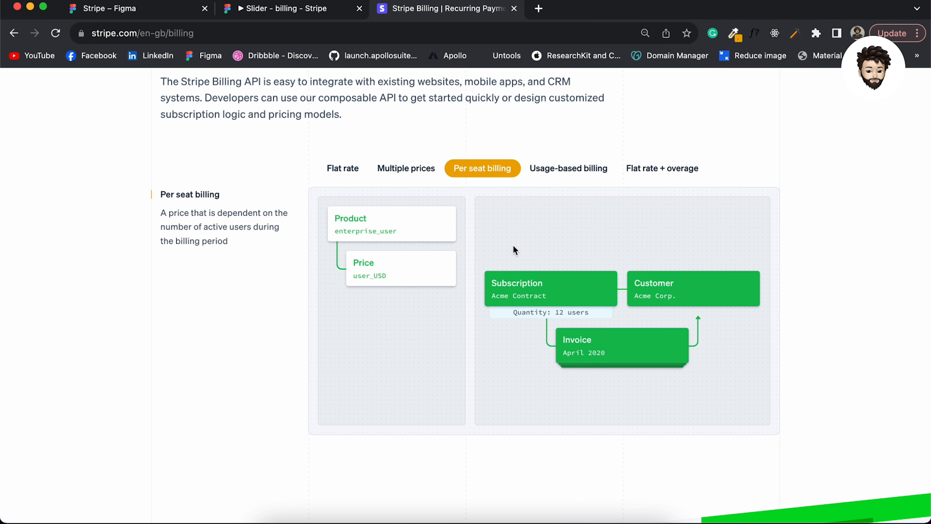
{"action": "left_click", "coordinate": [407, 167]}
{"action": "left_click", "coordinate": [464, 169]}
{"action": "left_click", "coordinate": [154, 10]}
Step: Move the hidden qty label down to Y 63 so it sits directly below the Subscription card
{"action": "scroll", "coordinate": [596, 295], "scroll_direction": "up", "scroll_amount": 5, "text": "ctrl"}
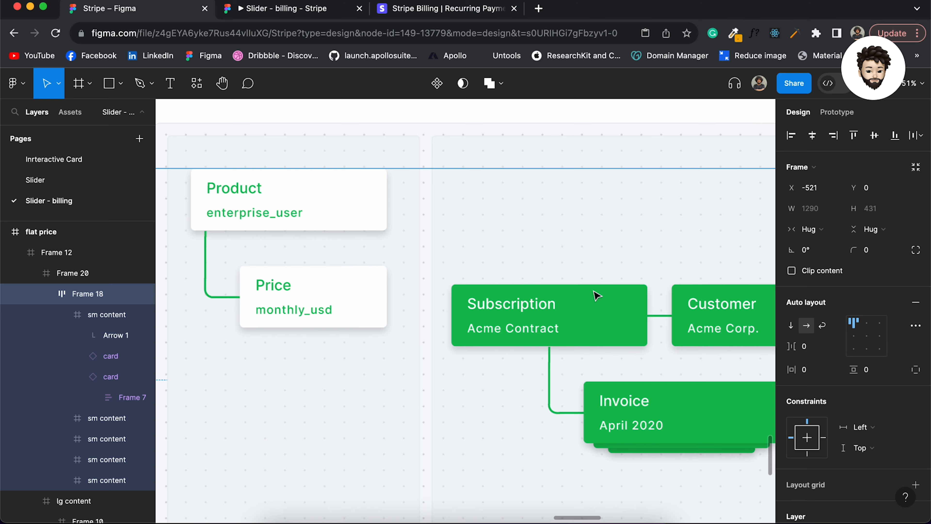
{"action": "left_click", "coordinate": [403, 315]}
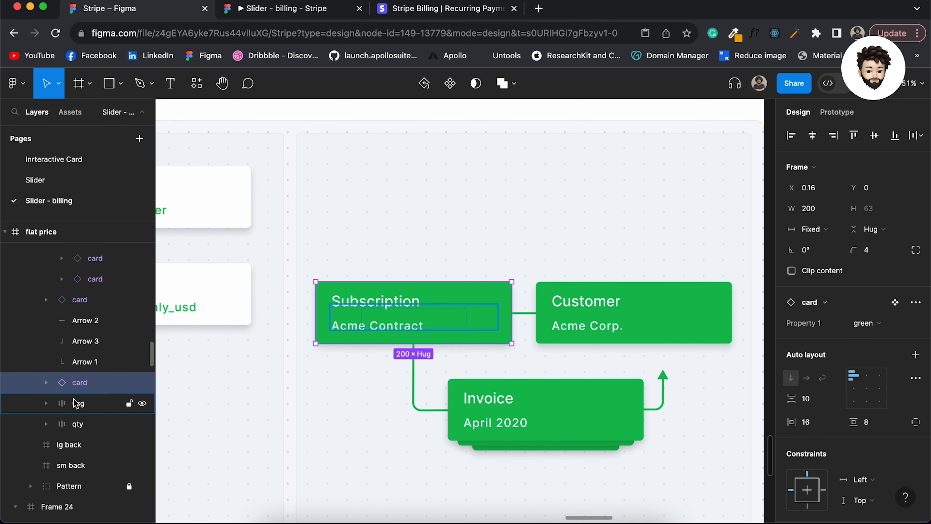
{"action": "left_click", "coordinate": [80, 424]}
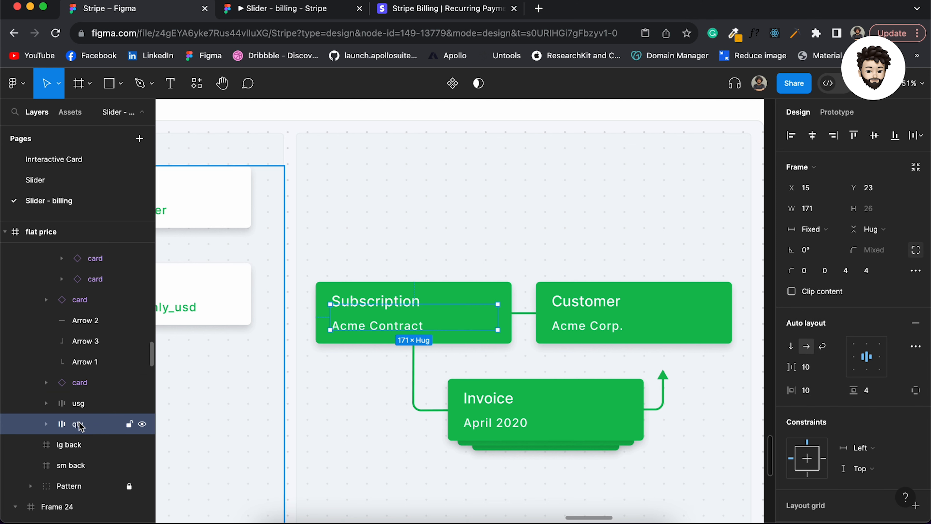
{"action": "key", "text": "shift+Down"}
{"action": "key", "text": "shift+Down"}
{"action": "key", "text": "shift+Down"}
{"action": "key", "text": "shift+Down"}
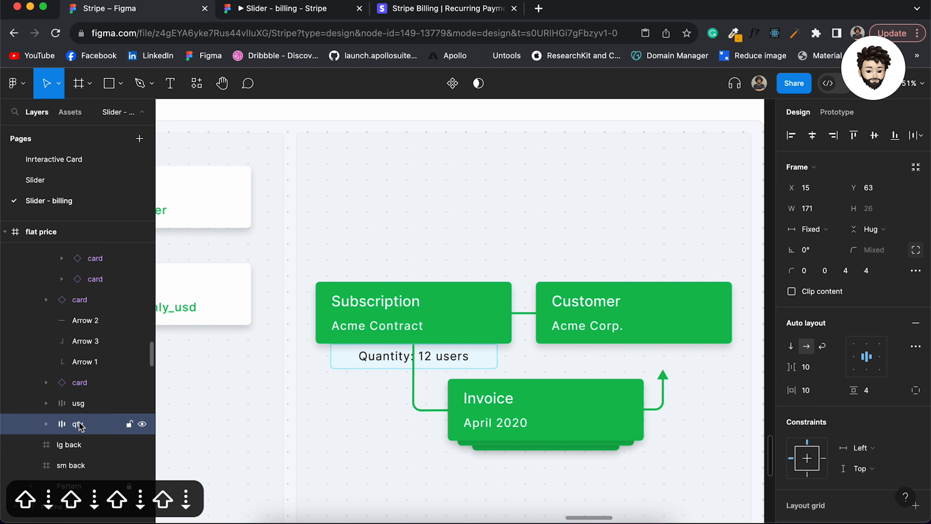
Step: Move the Invoice card stack down together with its two connector arrows to clear the quantity label
{"action": "left_click", "coordinate": [480, 413]}
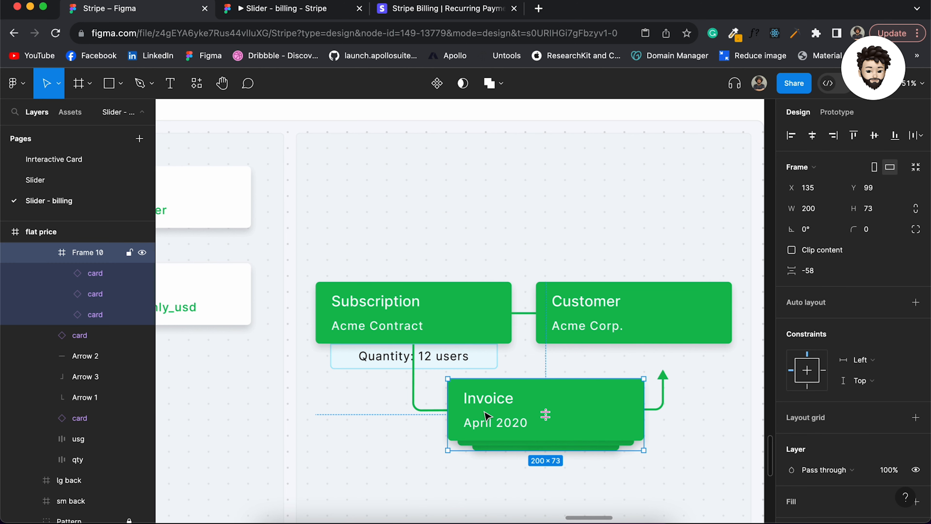
{"action": "left_click", "coordinate": [433, 410], "text": "shift"}
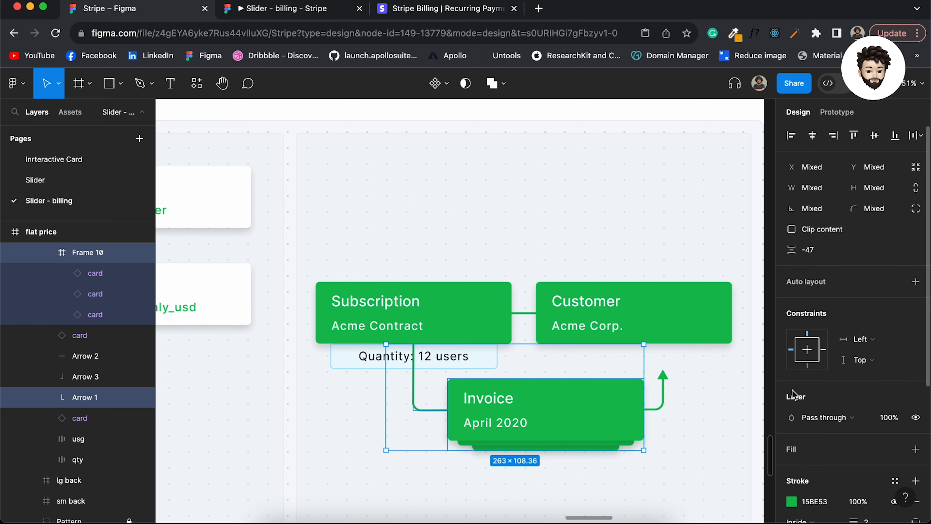
{"action": "left_click", "coordinate": [663, 403], "text": "shift"}
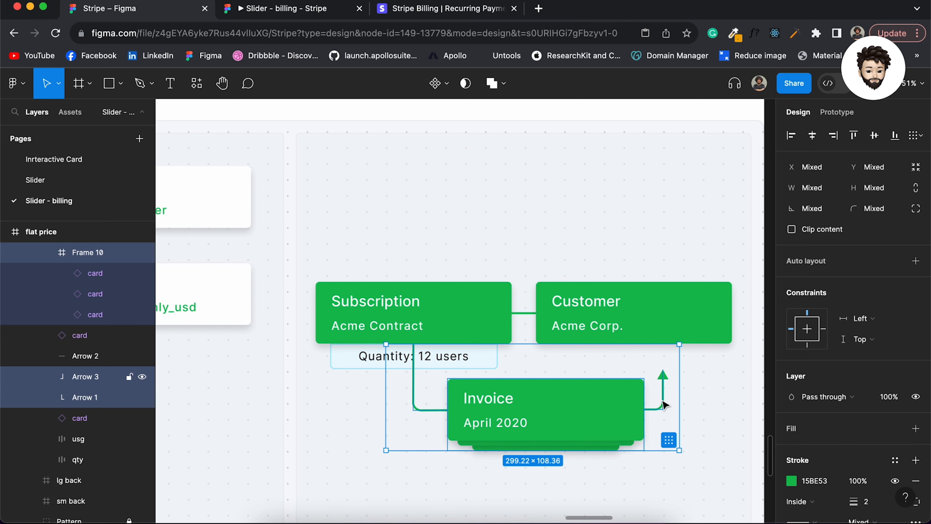
{"action": "left_click_drag", "start_coordinate": [525, 416], "coordinate": [524, 437]}
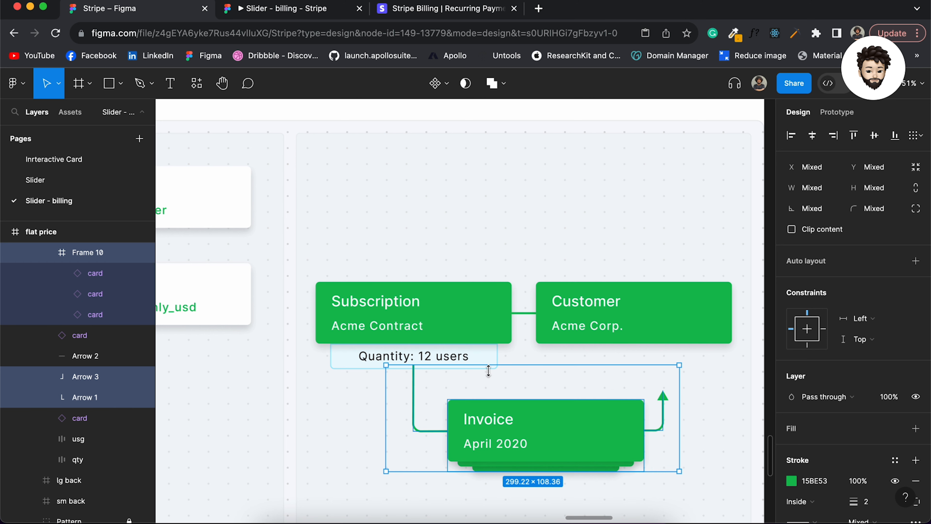
Step: Bring the Quantity: 12 users label forward in the layer order, above the connector arrows
{"action": "left_click", "coordinate": [488, 357]}
{"action": "key", "text": "super+bracketright"}
{"action": "key", "text": "super+bracketright"}
{"action": "key", "text": "super+bracketright"}
{"action": "key", "text": "super+bracketright"}
{"action": "key", "text": "super+bracketright"}
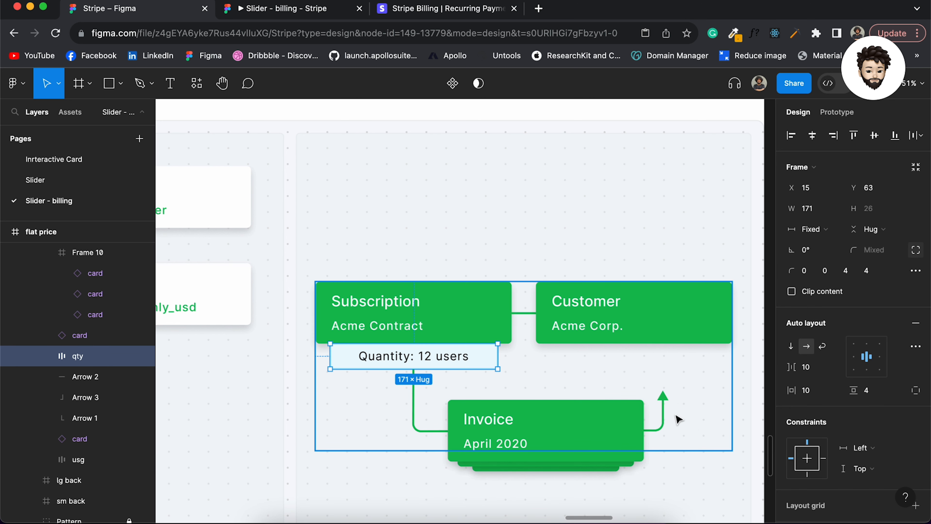
Step: Extend the tip of the Invoice-to-Customer arrow upward to Y 89, keeping it vertical
{"action": "left_click", "coordinate": [664, 416]}
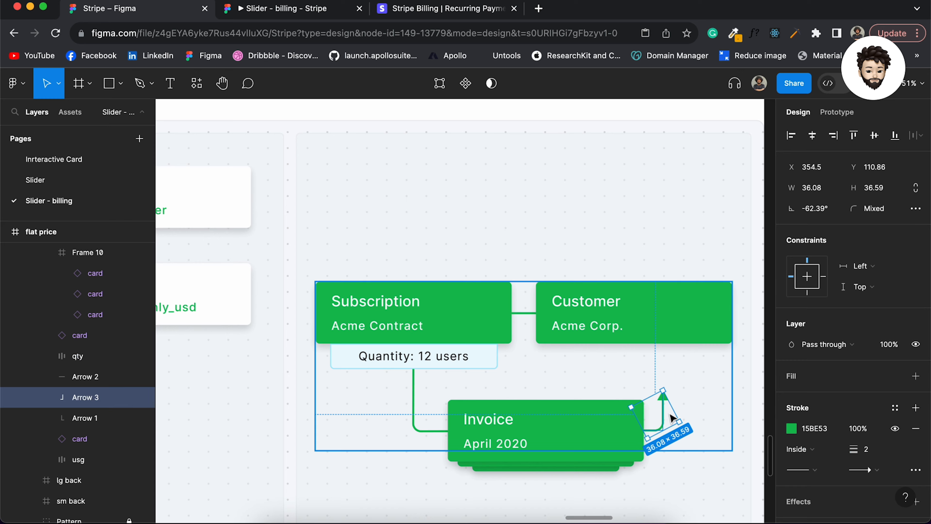
{"action": "scroll", "coordinate": [673, 418], "scroll_direction": "up", "scroll_amount": 5}
{"action": "double_click", "coordinate": [656, 402]}
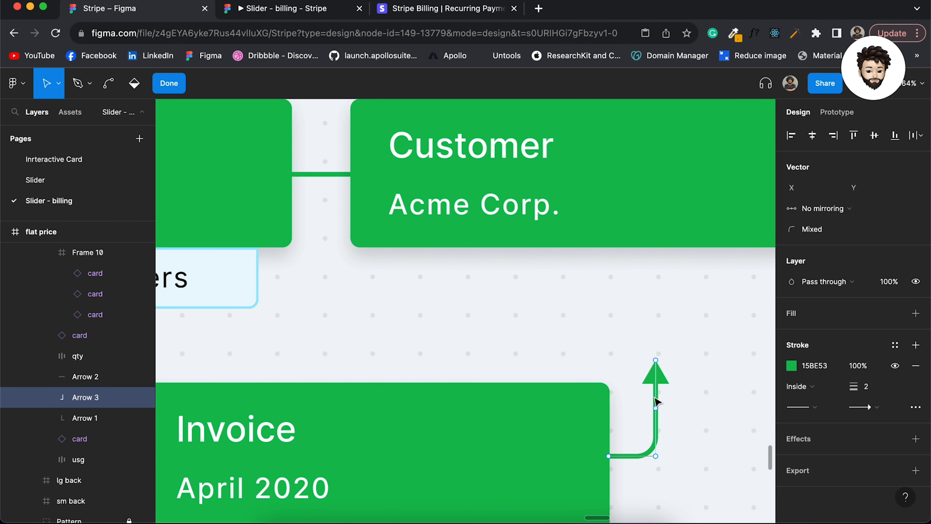
{"action": "left_click_drag", "start_coordinate": [656, 360], "coordinate": [656, 310]}
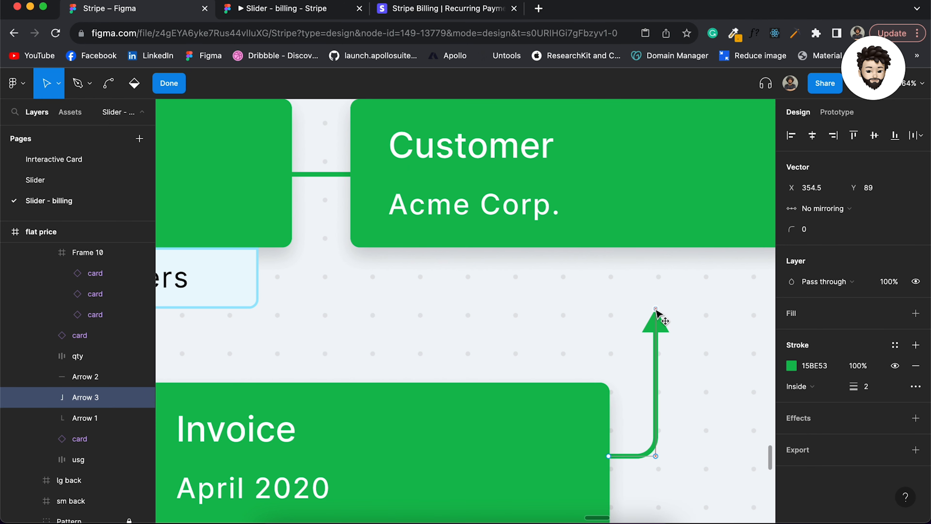
Step: Finish editing the arrow and compare the Per seat billing slide with the finished slides in Component 22
{"action": "scroll", "coordinate": [722, 354], "scroll_direction": "down", "scroll_amount": 5}
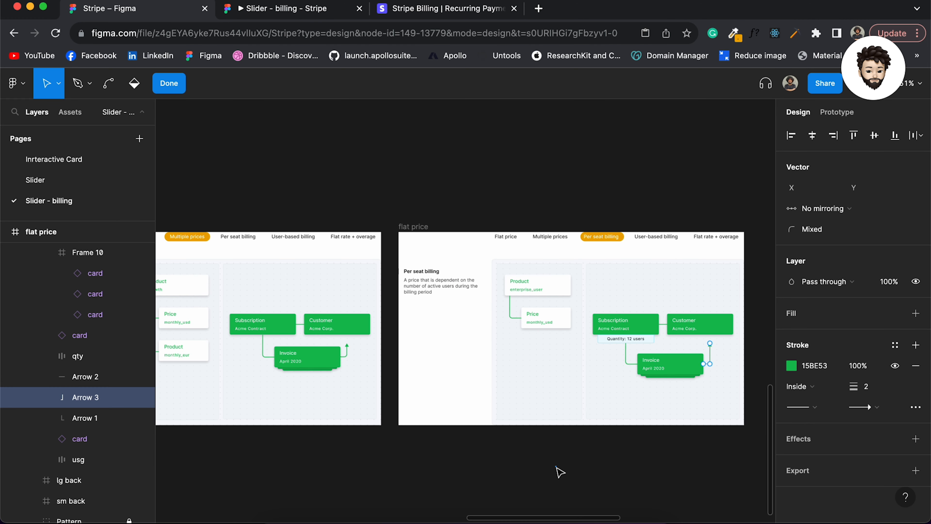
{"action": "scroll", "coordinate": [557, 470], "scroll_direction": "right", "scroll_amount": 4}
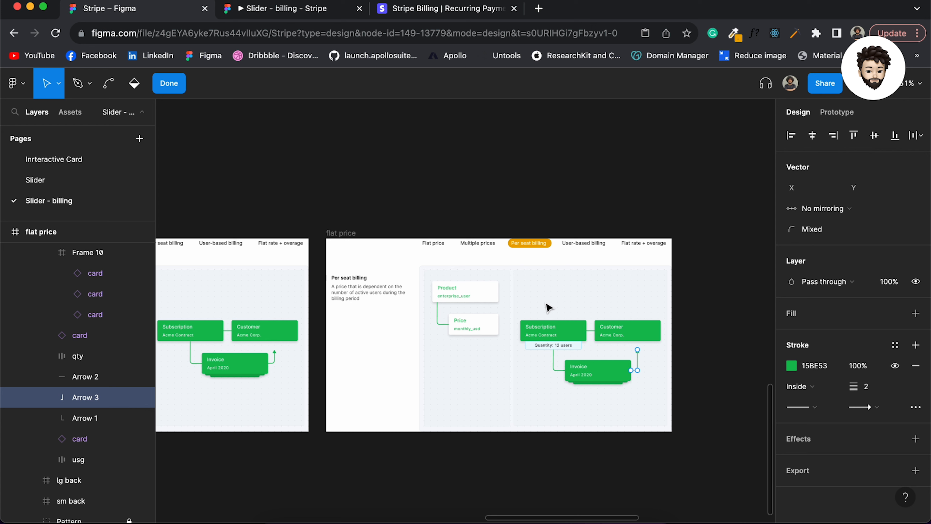
{"action": "scroll", "coordinate": [549, 307], "scroll_direction": "down", "scroll_amount": 8}
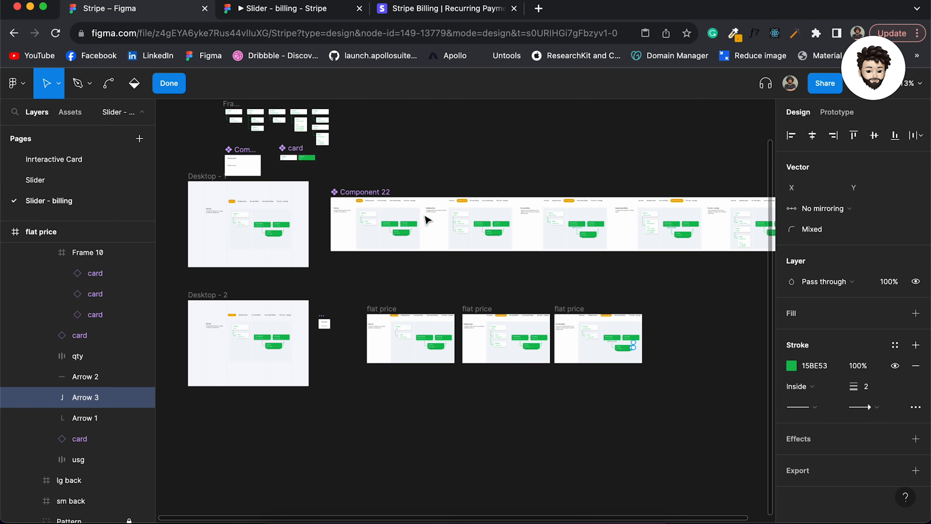
{"action": "scroll", "coordinate": [426, 214], "scroll_direction": "up", "scroll_amount": 8}
{"action": "scroll", "coordinate": [427, 220], "scroll_direction": "right", "scroll_amount": 6}
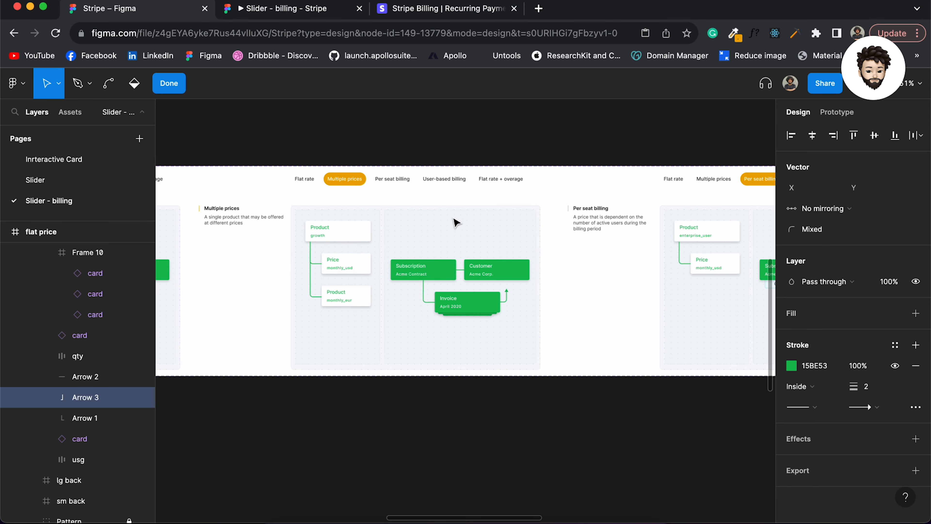
{"action": "scroll", "coordinate": [500, 245], "scroll_direction": "right", "scroll_amount": 6}
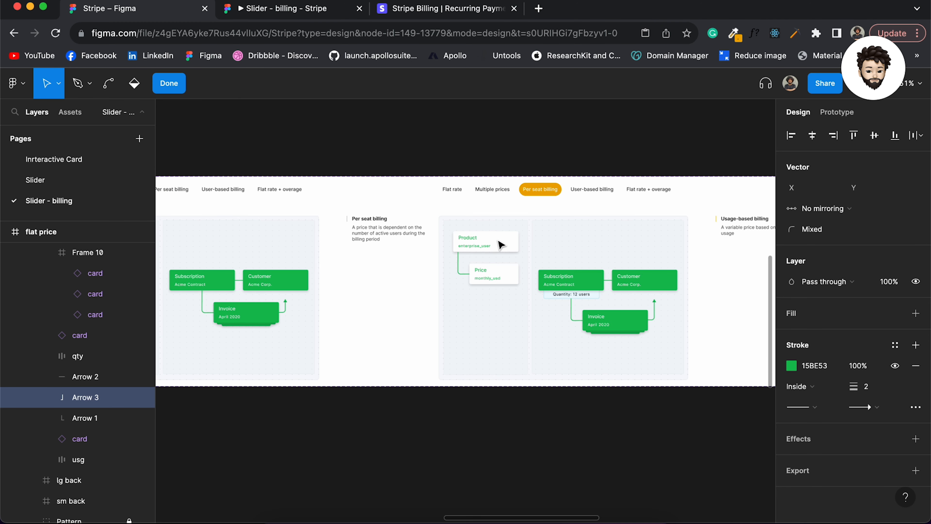
{"action": "scroll", "coordinate": [500, 245], "scroll_direction": "right", "scroll_amount": 20}
{"action": "scroll", "coordinate": [501, 245], "scroll_direction": "left", "scroll_amount": 1}
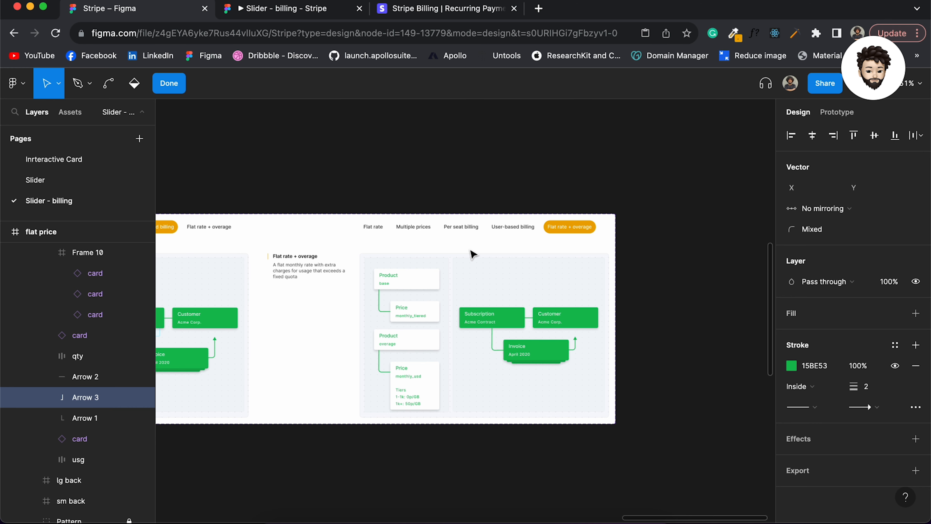
{"action": "scroll", "coordinate": [472, 253], "scroll_direction": "up", "scroll_amount": 5}
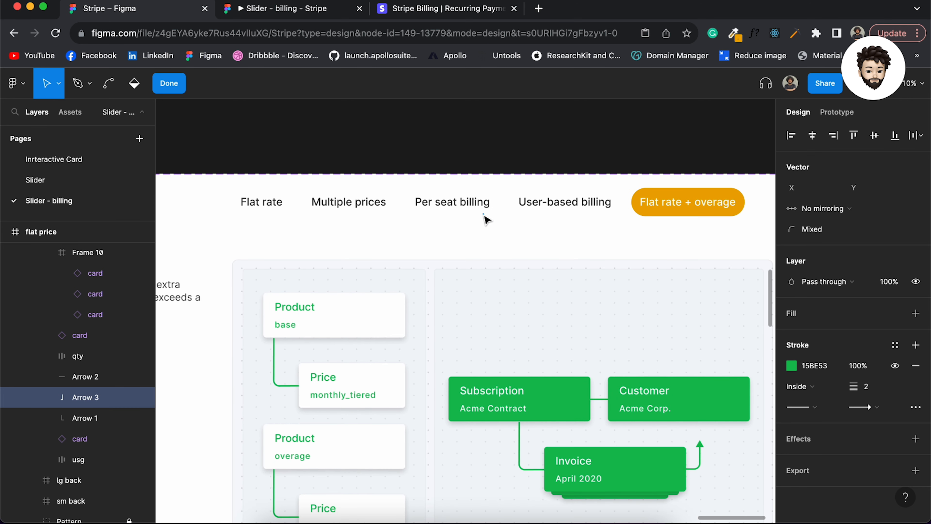
{"action": "key", "text": "Escape"}
{"action": "scroll", "coordinate": [484, 216], "scroll_direction": "down", "scroll_amount": 10}
{"action": "scroll", "coordinate": [485, 220], "scroll_direction": "up", "scroll_amount": 4}
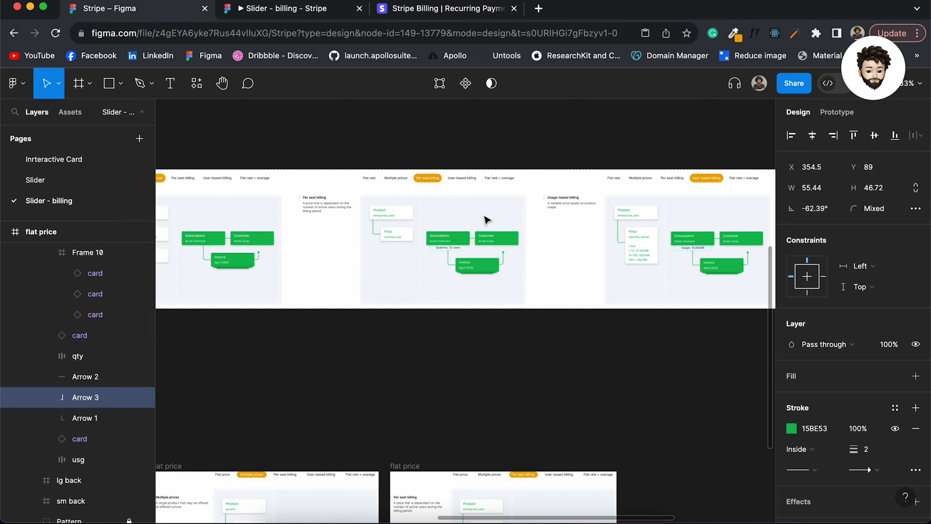
{"action": "scroll", "coordinate": [486, 219], "scroll_direction": "down", "scroll_amount": 5}
Step: Delete the three separate flat price frames below Component 22
{"action": "left_click", "coordinate": [376, 293]}
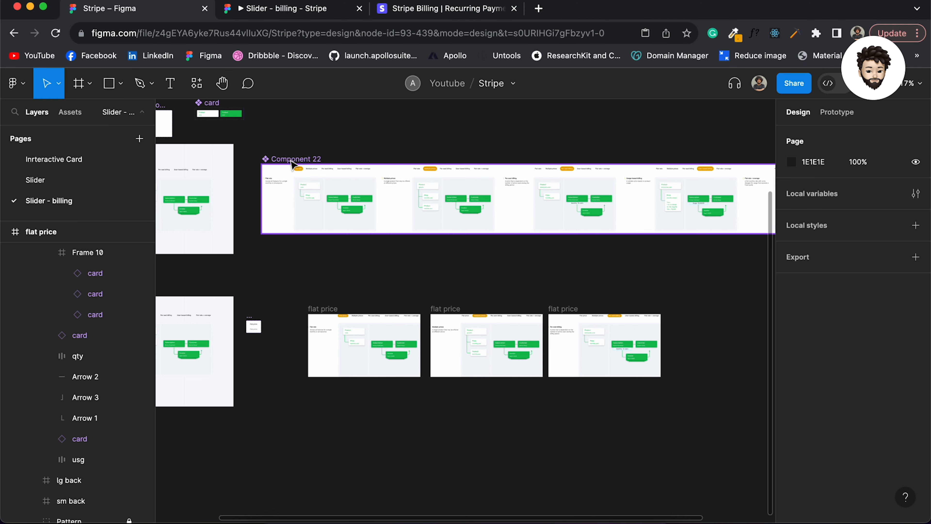
{"action": "left_click_drag", "start_coordinate": [300, 281], "coordinate": [685, 419]}
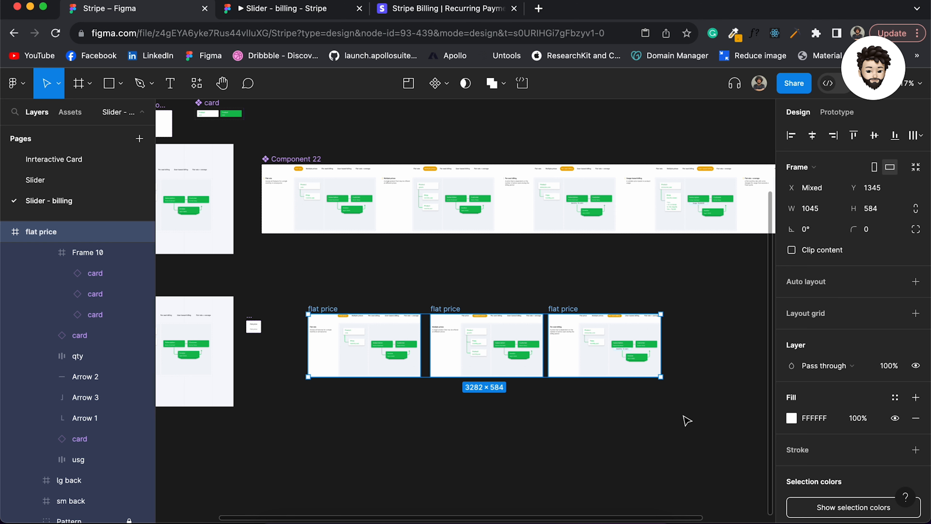
{"action": "key", "text": "BackSpace"}
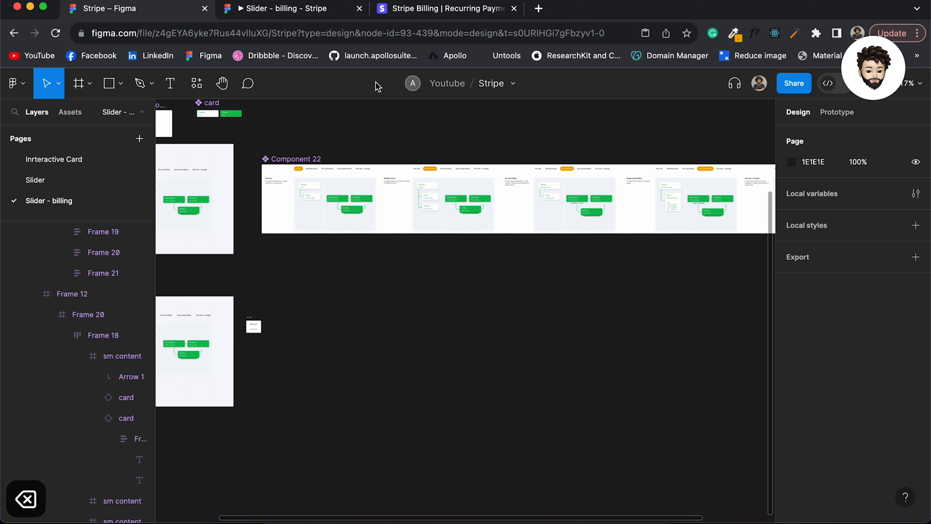
Step: Duplicate the Component 22 variant set into the empty area below it and try to detach the copy
{"action": "left_click", "coordinate": [315, 160]}
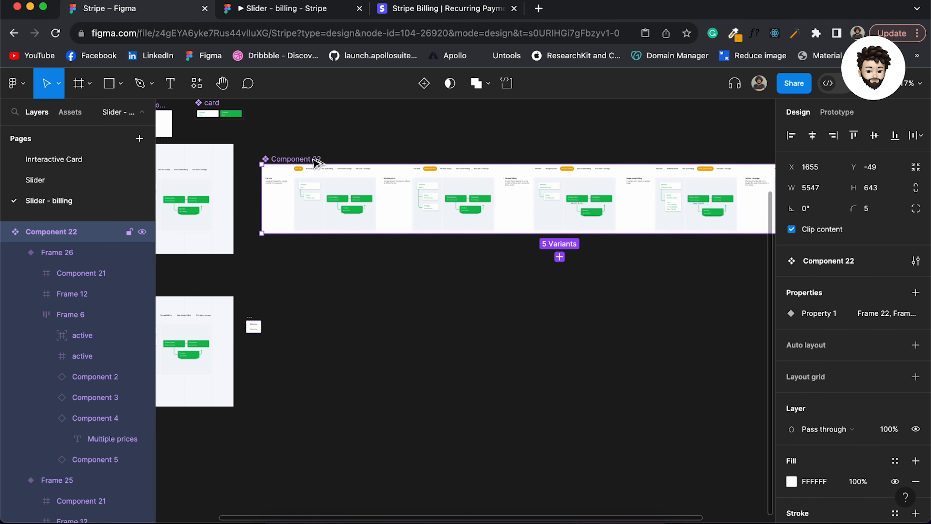
{"action": "left_click_drag", "start_coordinate": [313, 158], "coordinate": [354, 320]}
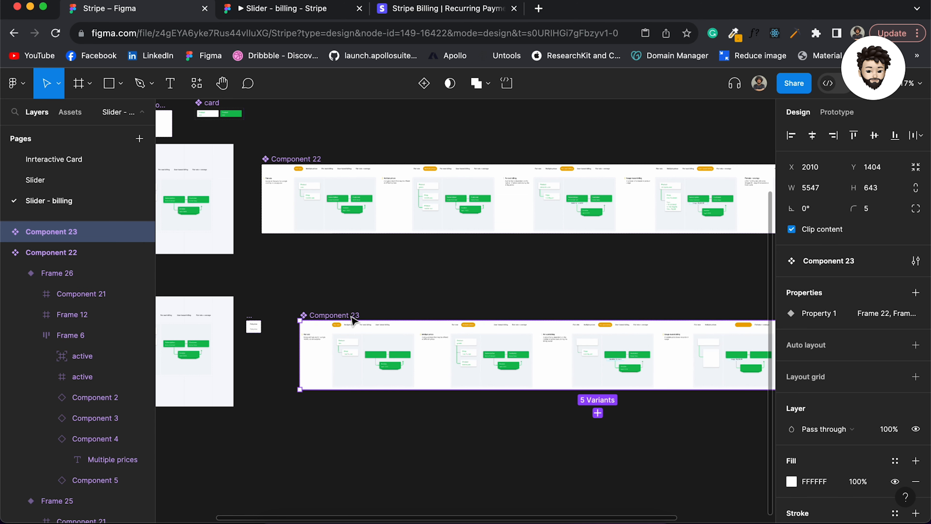
{"action": "key", "text": "alt+super+b"}
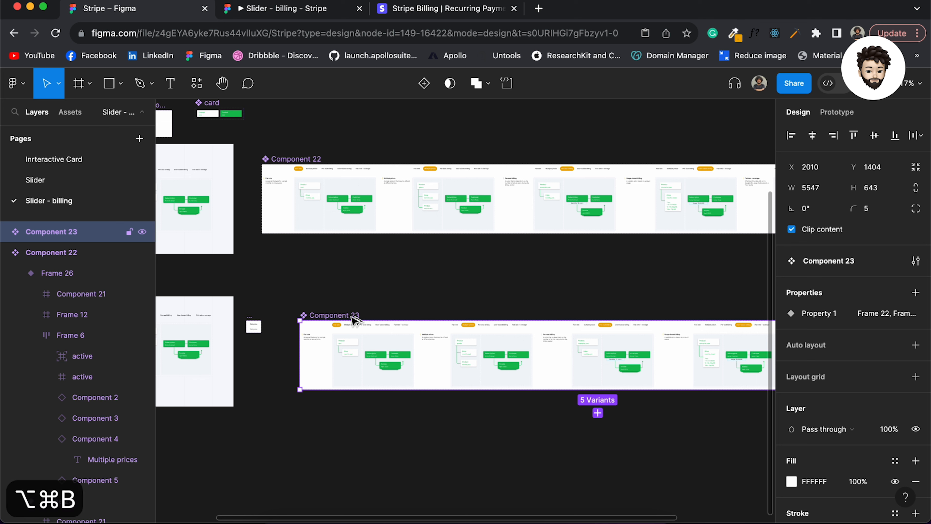
Step: Place instances of all the duplicated set's variants in a row at Y 2394, and delete the duplicated set
{"action": "key", "text": "Return"}
{"action": "left_click_drag", "start_coordinate": [374, 333], "coordinate": [376, 439]}
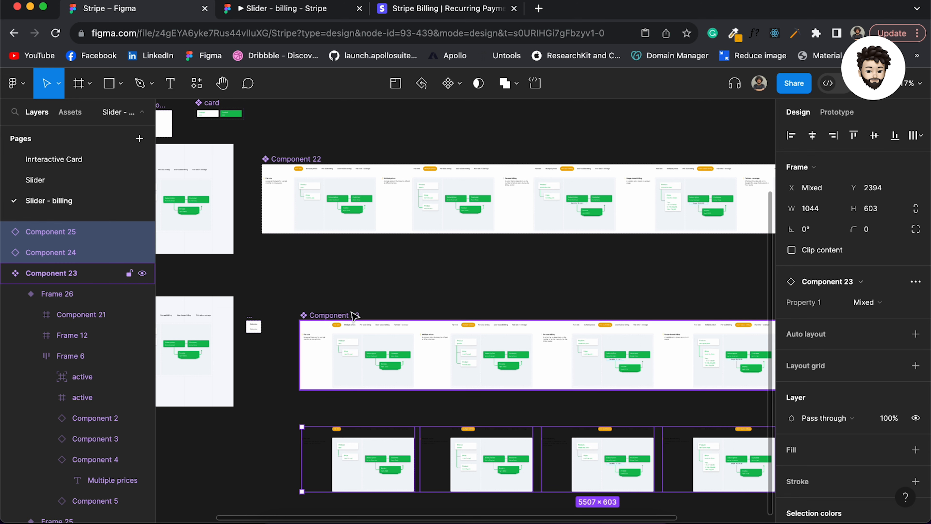
{"action": "key", "text": "BackSpace"}
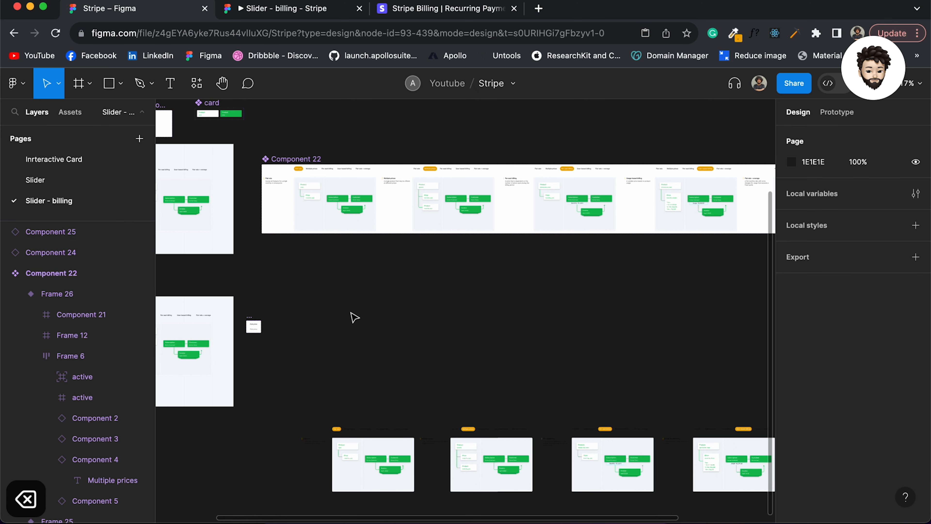
Step: Detach all five slide instances into plain frames and move the row up to Y 1217, beneath Component 22
{"action": "scroll", "coordinate": [354, 317], "scroll_direction": "down", "scroll_amount": 5}
{"action": "scroll", "coordinate": [353, 317], "scroll_direction": "right", "scroll_amount": 5}
{"action": "left_click_drag", "start_coordinate": [194, 257], "coordinate": [636, 426]}
{"action": "scroll", "coordinate": [636, 425], "scroll_direction": "left", "scroll_amount": 6}
{"action": "scroll", "coordinate": [636, 426], "scroll_direction": "down", "scroll_amount": 1}
{"action": "scroll", "coordinate": [640, 430], "scroll_direction": "left", "scroll_amount": 1}
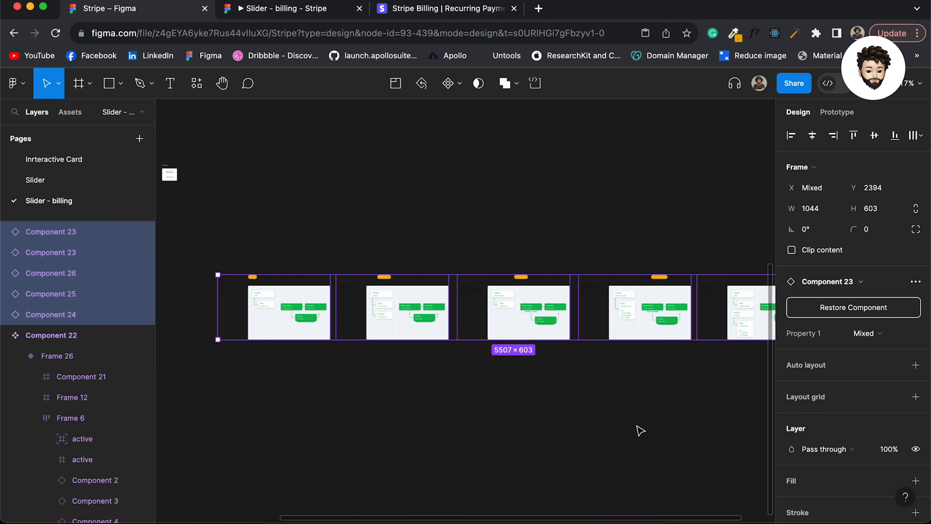
{"action": "key", "text": "alt+super+b"}
{"action": "left_click_drag", "start_coordinate": [296, 303], "coordinate": [293, 178]}
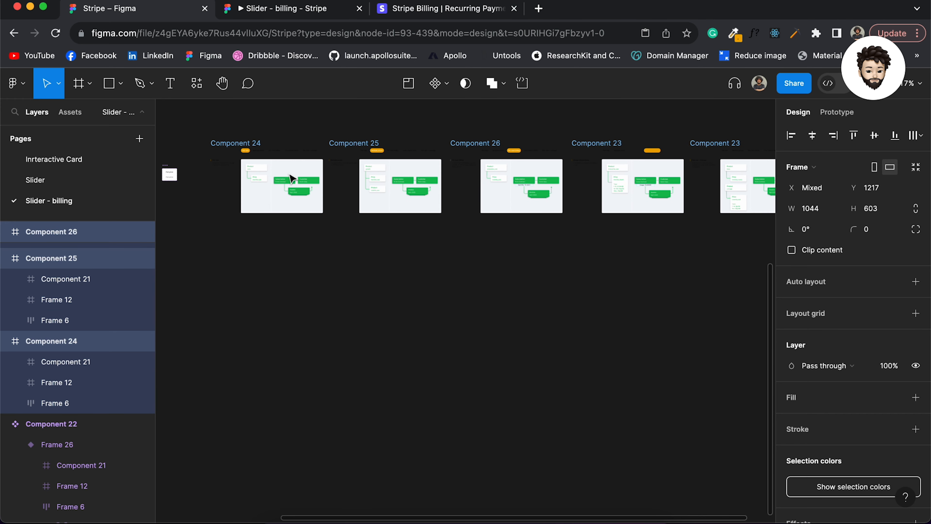
Step: Review the five detached slide frames against Component 22 and the slide in the Desktop - 2 frame
{"action": "scroll", "coordinate": [292, 179], "scroll_direction": "up", "scroll_amount": 5}
{"action": "scroll", "coordinate": [291, 179], "scroll_direction": "left", "scroll_amount": 3}
{"action": "scroll", "coordinate": [292, 179], "scroll_direction": "up", "scroll_amount": 1}
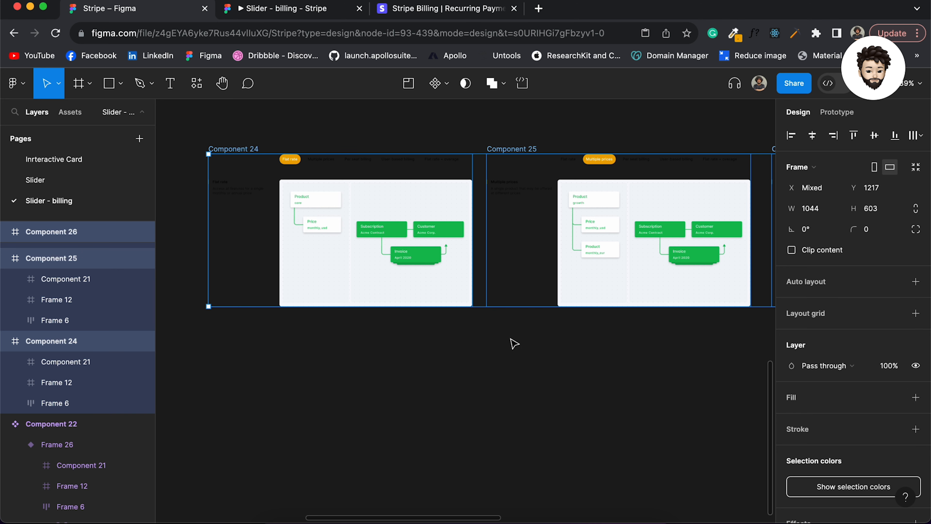
{"action": "scroll", "coordinate": [514, 343], "scroll_direction": "down", "scroll_amount": 5}
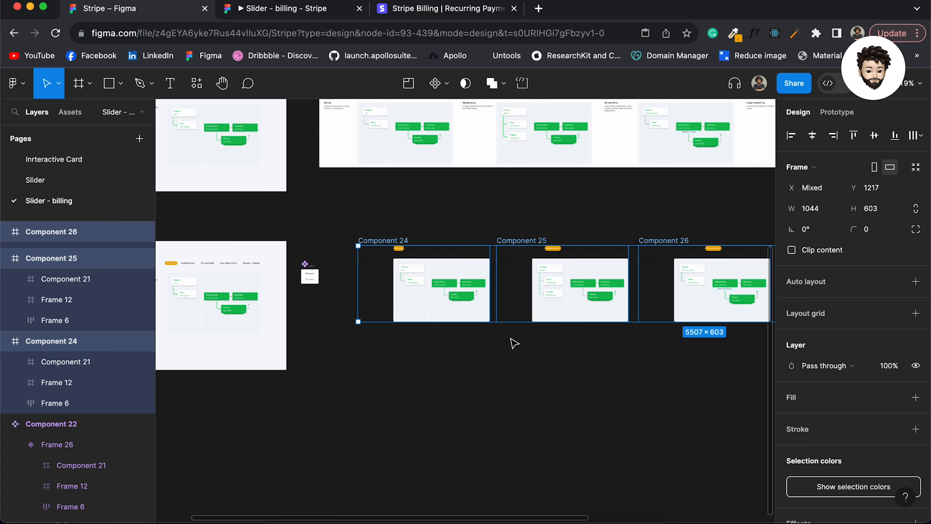
{"action": "scroll", "coordinate": [511, 339], "scroll_direction": "right", "scroll_amount": 3}
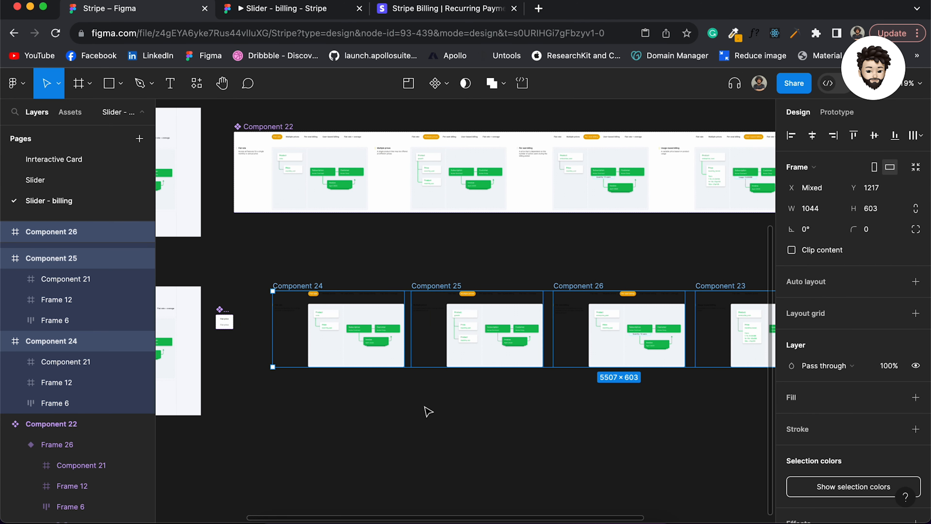
{"action": "scroll", "coordinate": [427, 411], "scroll_direction": "left", "scroll_amount": 5}
{"action": "scroll", "coordinate": [428, 411], "scroll_direction": "down", "scroll_amount": 1}
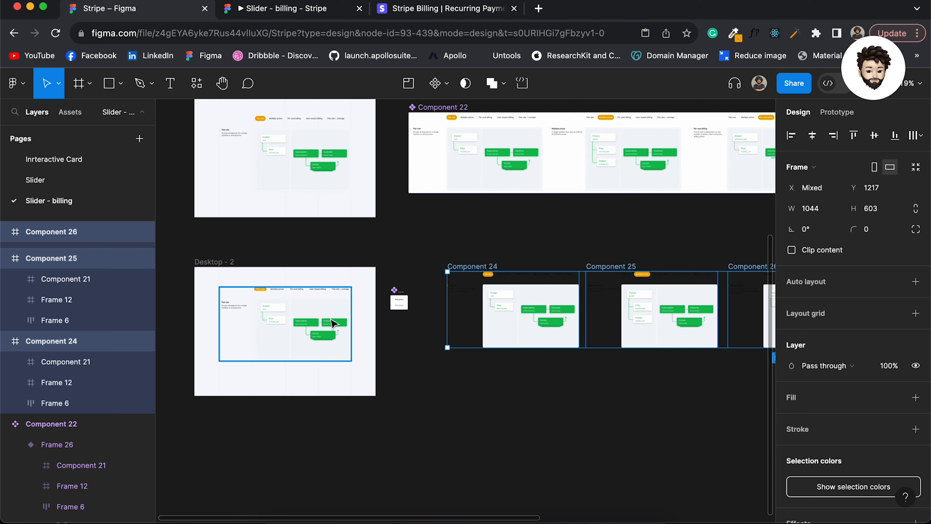
{"action": "scroll", "coordinate": [332, 323], "scroll_direction": "up", "scroll_amount": 5}
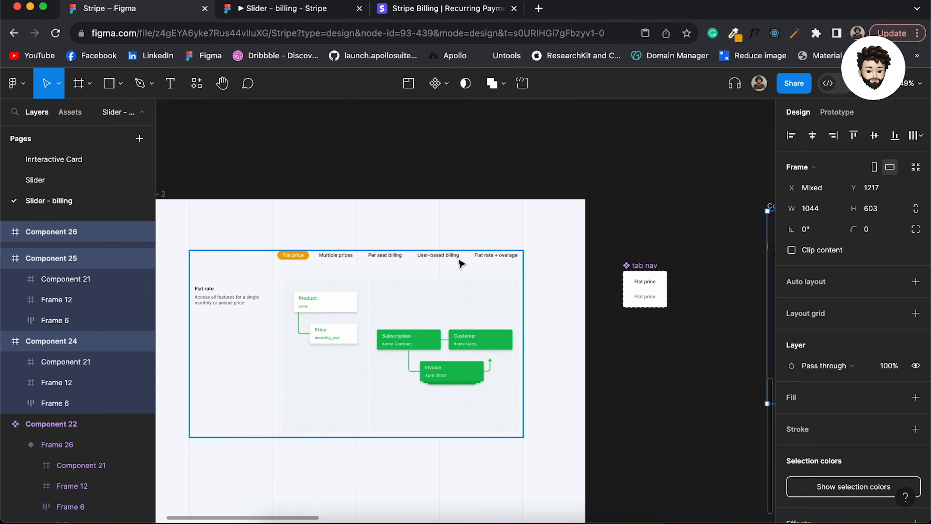
{"action": "scroll", "coordinate": [429, 267], "scroll_direction": "left", "scroll_amount": 3}
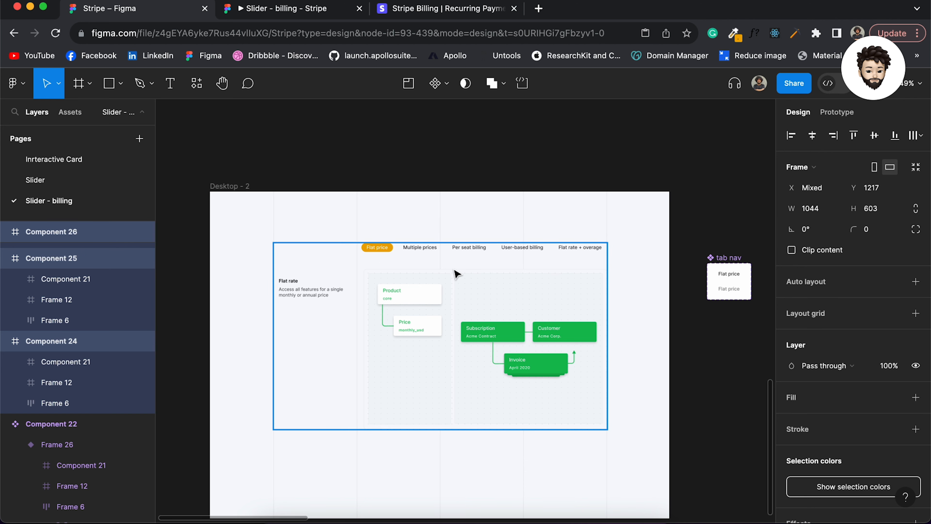
{"action": "scroll", "coordinate": [454, 273], "scroll_direction": "down", "scroll_amount": 5}
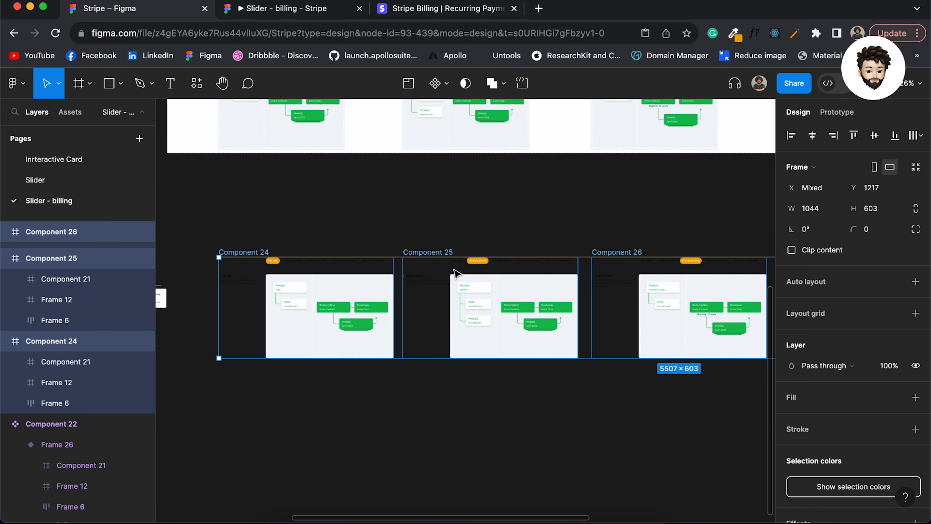
Step: Turn the five slide frames into multiple components and combine them as variants of one set
{"action": "left_click", "coordinate": [446, 88]}
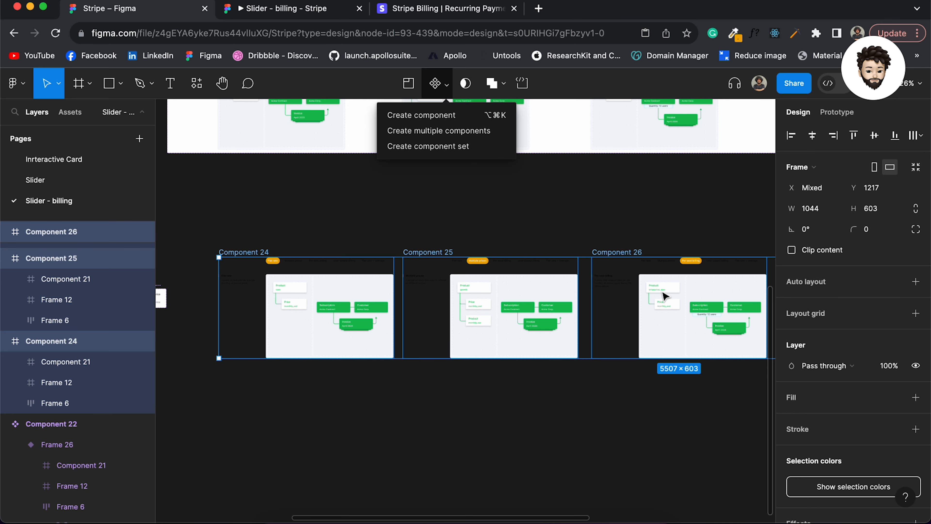
{"action": "scroll", "coordinate": [665, 295], "scroll_direction": "right", "scroll_amount": 10}
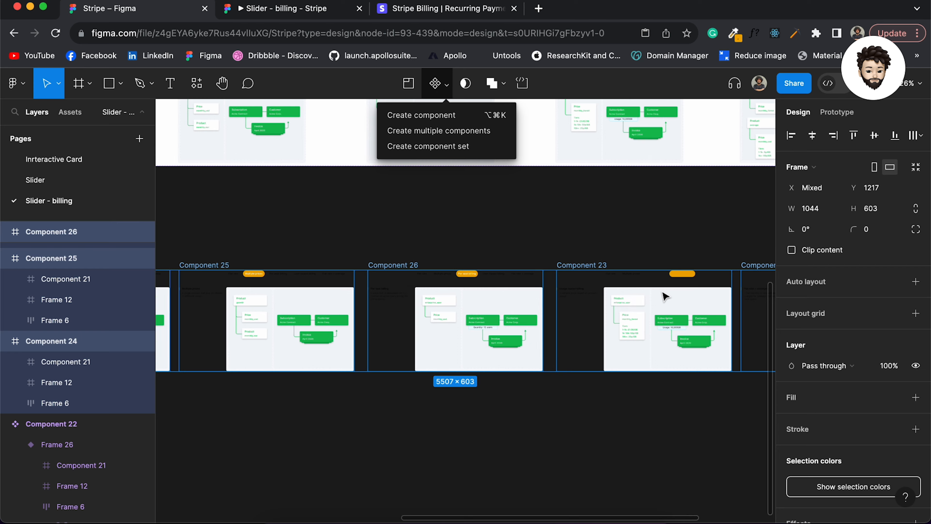
{"action": "scroll", "coordinate": [664, 295], "scroll_direction": "left", "scroll_amount": 8}
{"action": "scroll", "coordinate": [427, 342], "scroll_direction": "up", "scroll_amount": 5}
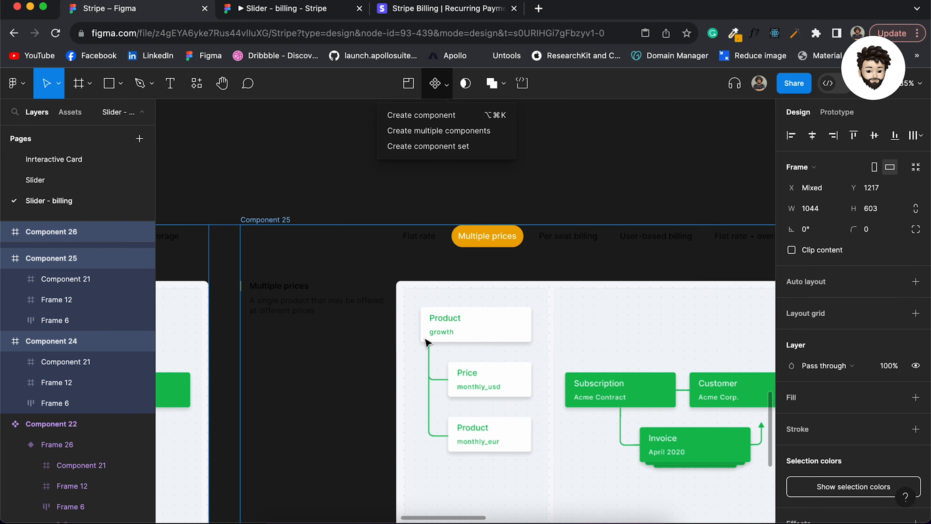
{"action": "scroll", "coordinate": [468, 341], "scroll_direction": "down", "scroll_amount": 5}
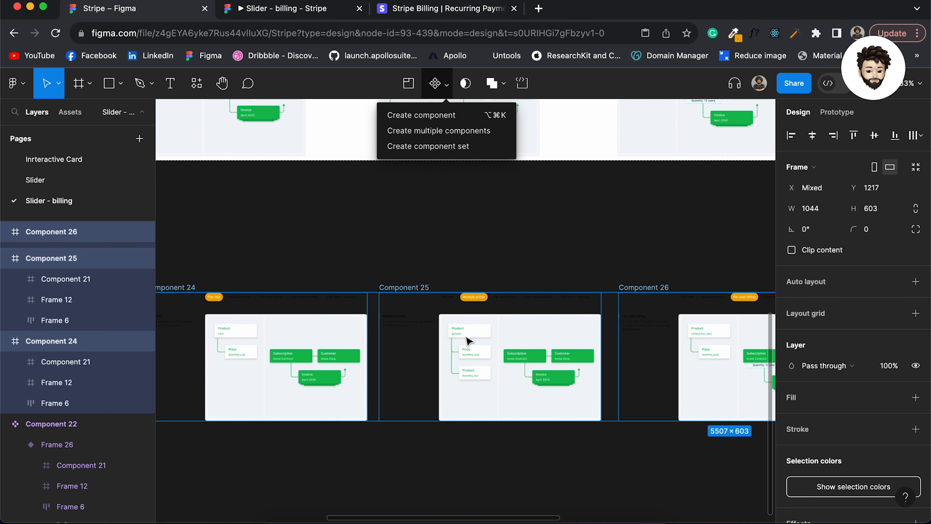
{"action": "scroll", "coordinate": [468, 341], "scroll_direction": "left", "scroll_amount": 6}
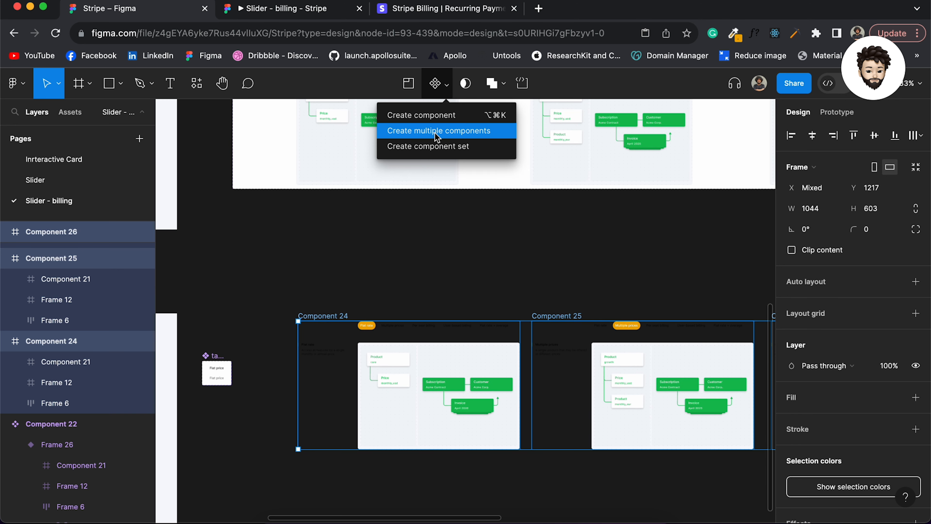
{"action": "left_click", "coordinate": [437, 137]}
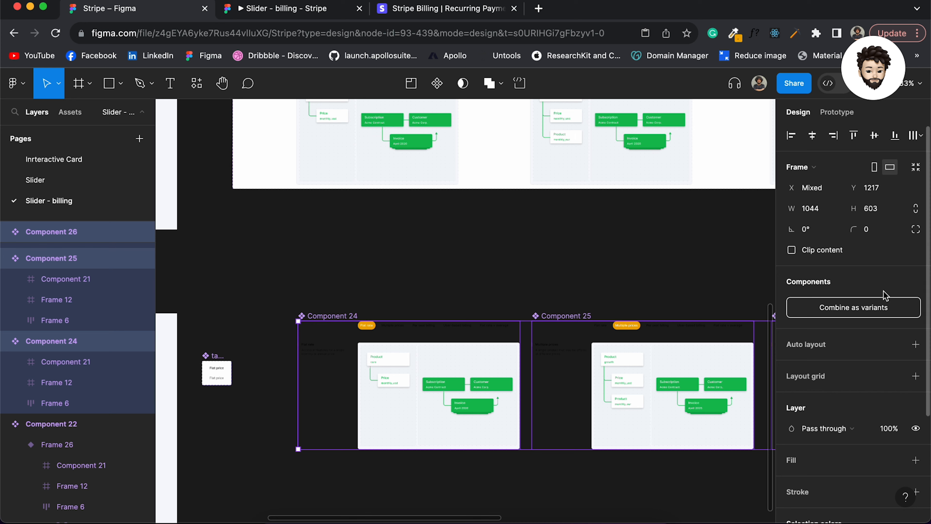
{"action": "left_click", "coordinate": [867, 313]}
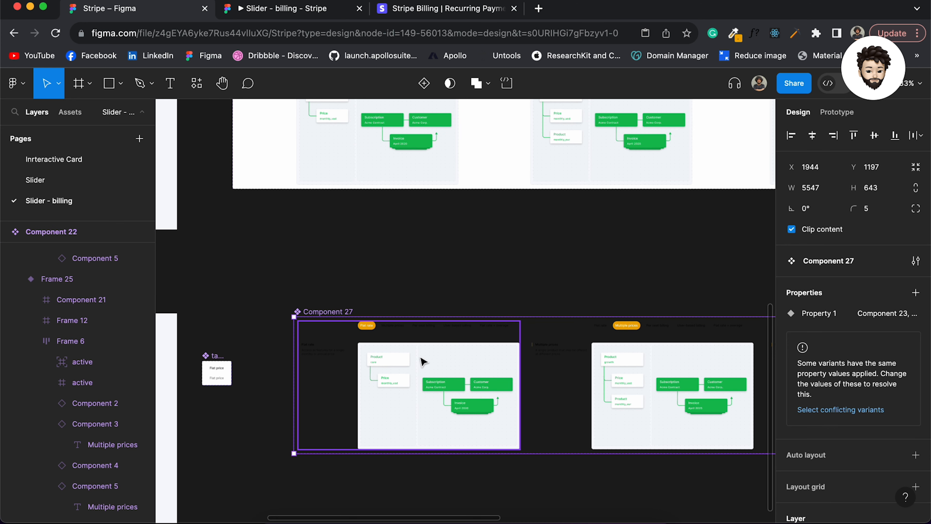
Step: Add a white FFFFFF fill to the Component 27 variant set
{"action": "scroll", "coordinate": [422, 359], "scroll_direction": "up", "scroll_amount": 3}
{"action": "scroll", "coordinate": [422, 359], "scroll_direction": "up", "scroll_amount": 3}
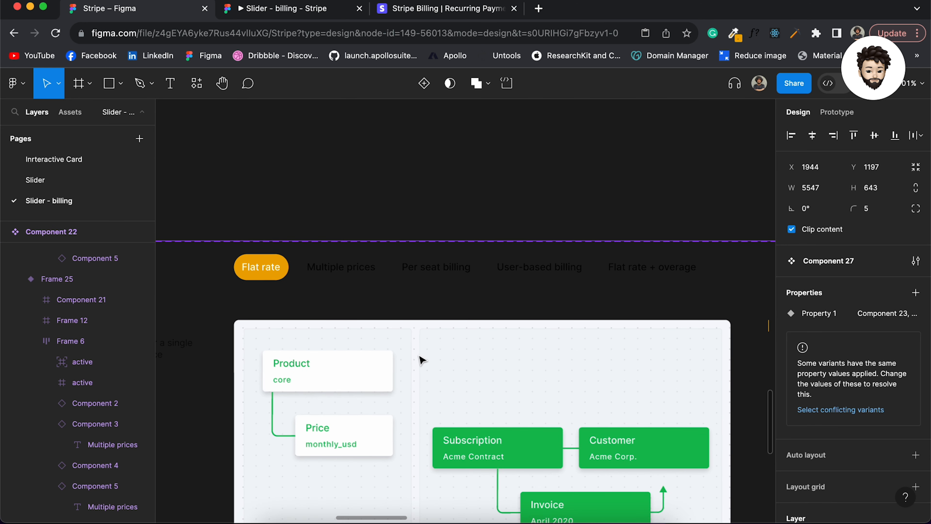
{"action": "double_click", "coordinate": [312, 275]}
{"action": "left_click", "coordinate": [241, 226]}
{"action": "scroll", "coordinate": [306, 225], "scroll_direction": "down", "scroll_amount": 3}
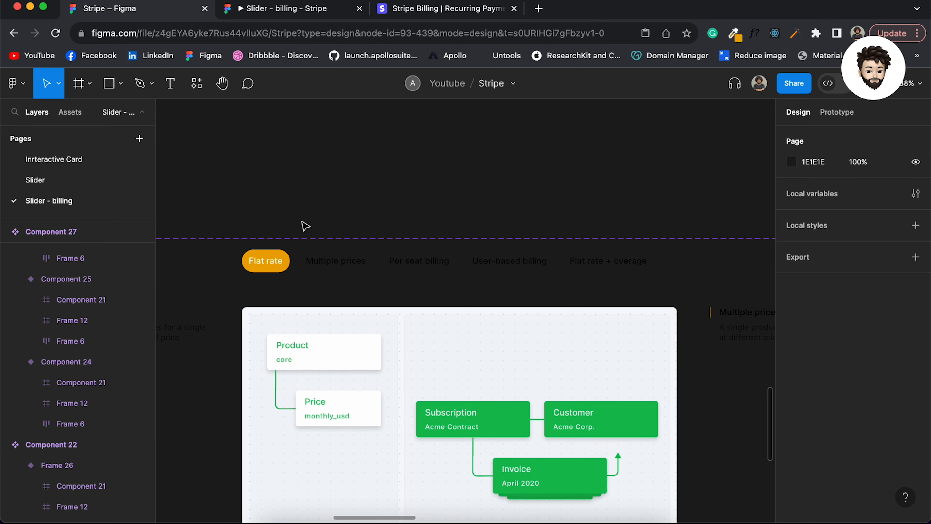
{"action": "scroll", "coordinate": [347, 226], "scroll_direction": "left", "scroll_amount": 5}
{"action": "left_click", "coordinate": [352, 213]}
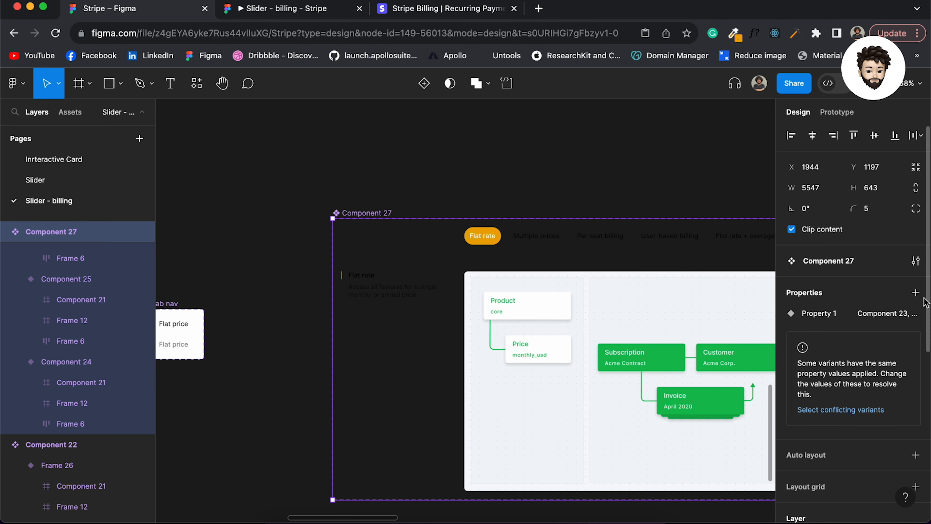
{"action": "scroll", "coordinate": [903, 354], "scroll_direction": "down", "scroll_amount": 3}
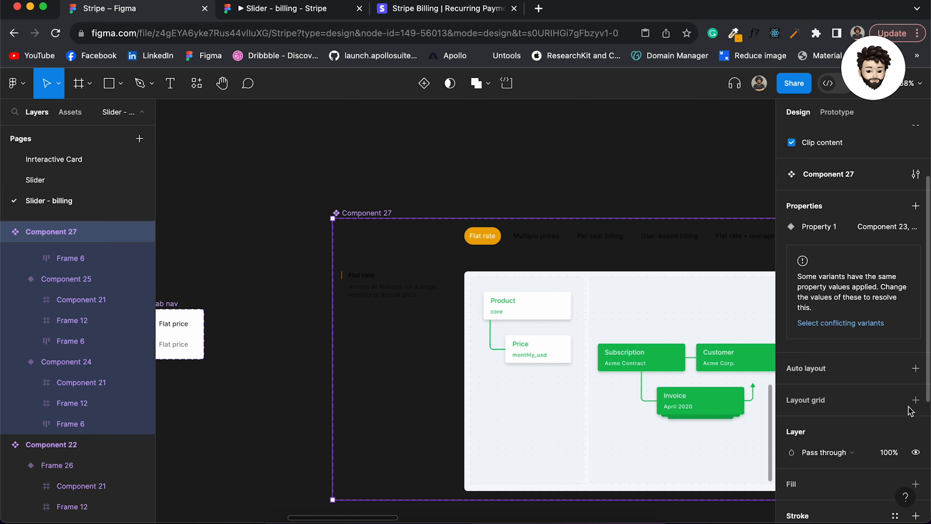
{"action": "left_click", "coordinate": [917, 484]}
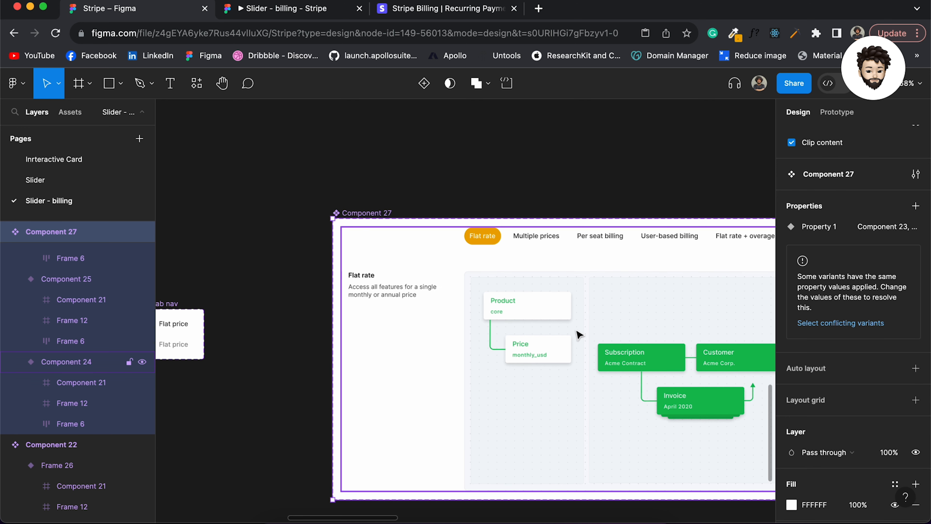
Step: In the Flat rate variant, link the Multiple prices tab to the Multiple prices variant with an on-click Change to interaction
{"action": "scroll", "coordinate": [577, 335], "scroll_direction": "right", "scroll_amount": 8}
{"action": "left_click", "coordinate": [261, 246]}
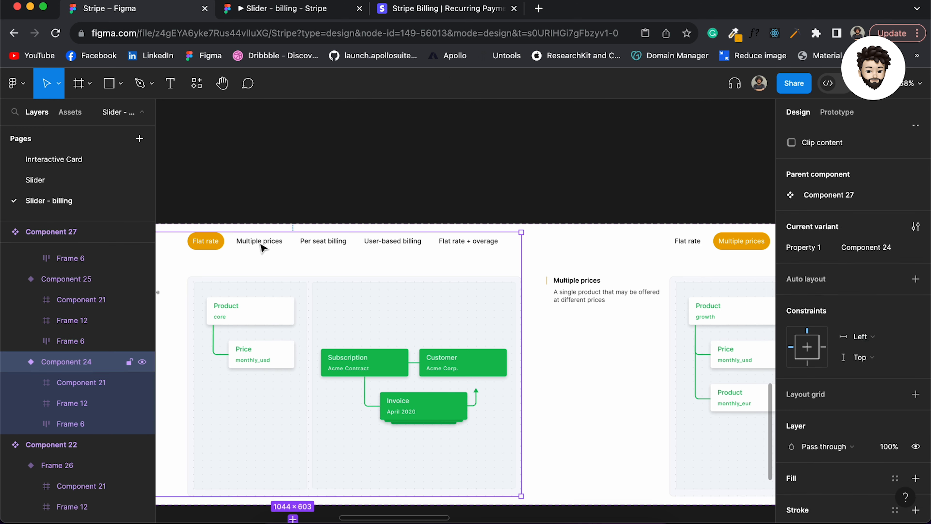
{"action": "double_click", "coordinate": [261, 245]}
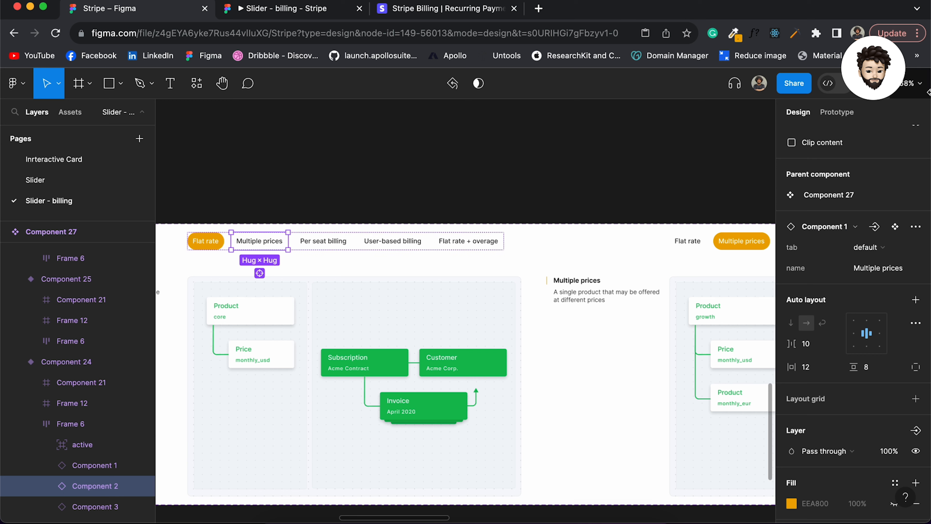
{"action": "left_click", "coordinate": [837, 112]}
{"action": "mouse_move", "coordinate": [289, 249]}
{"action": "left_click_drag", "start_coordinate": [288, 245], "coordinate": [753, 319]}
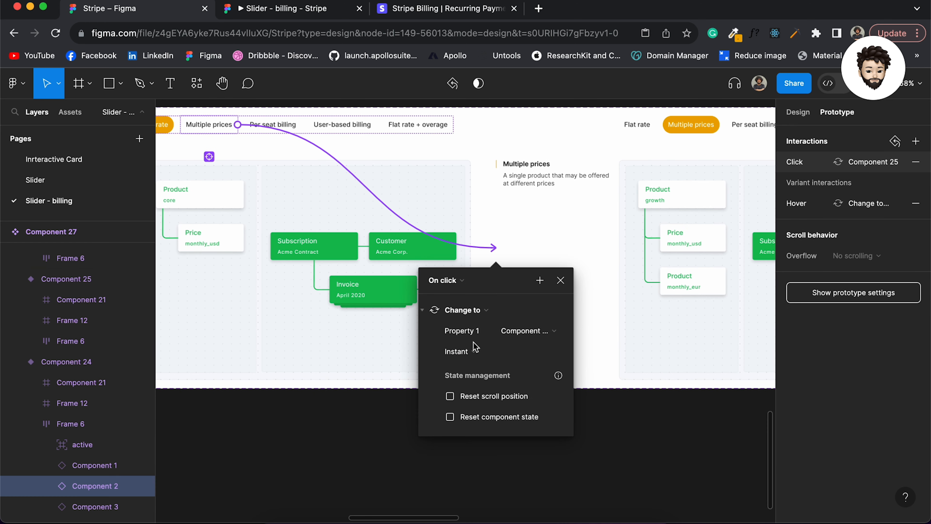
Step: Set the Multiple prices tab's interaction to Smart animate with Linear easing and a 150 ms duration
{"action": "left_click", "coordinate": [471, 354]}
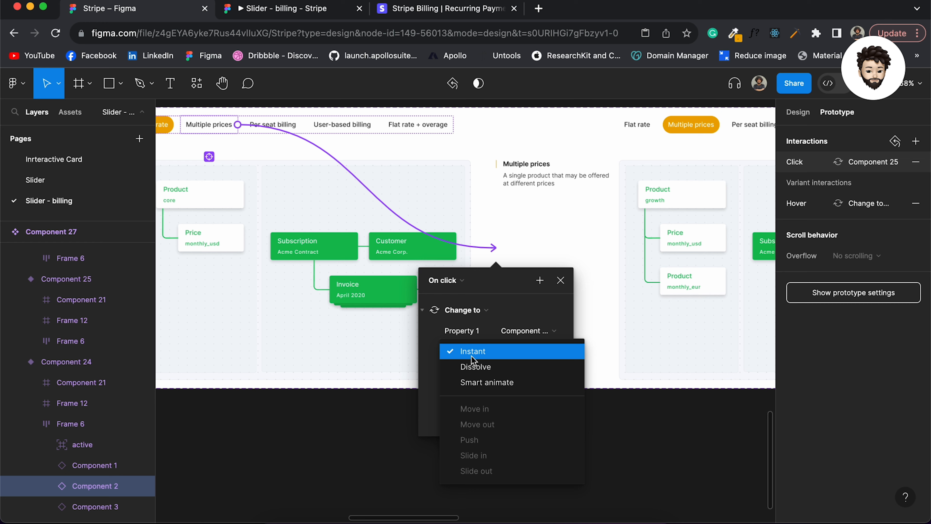
{"action": "left_click", "coordinate": [479, 383]}
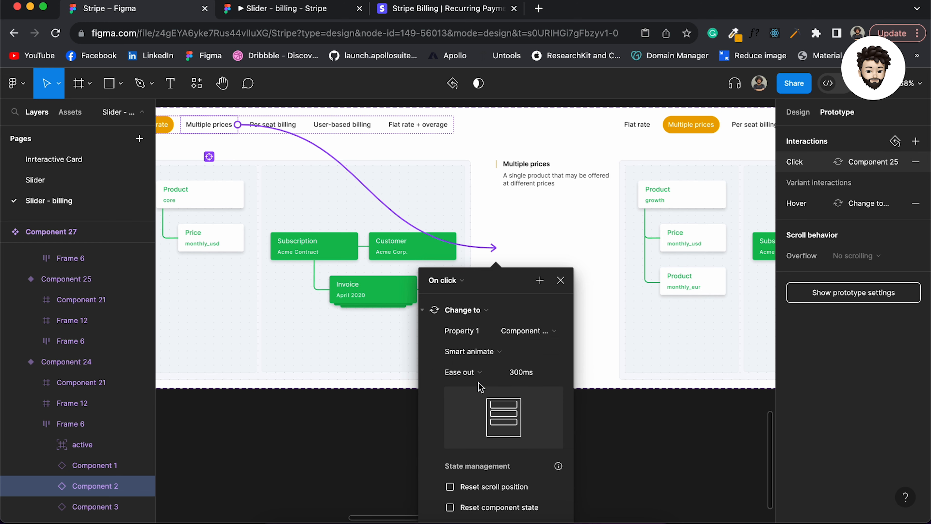
{"action": "left_click", "coordinate": [473, 376]}
{"action": "left_click", "coordinate": [477, 330]}
{"action": "scroll", "coordinate": [531, 357], "scroll_direction": "down", "scroll_amount": 1}
{"action": "left_click", "coordinate": [523, 362]}
{"action": "type", "text": "150"}
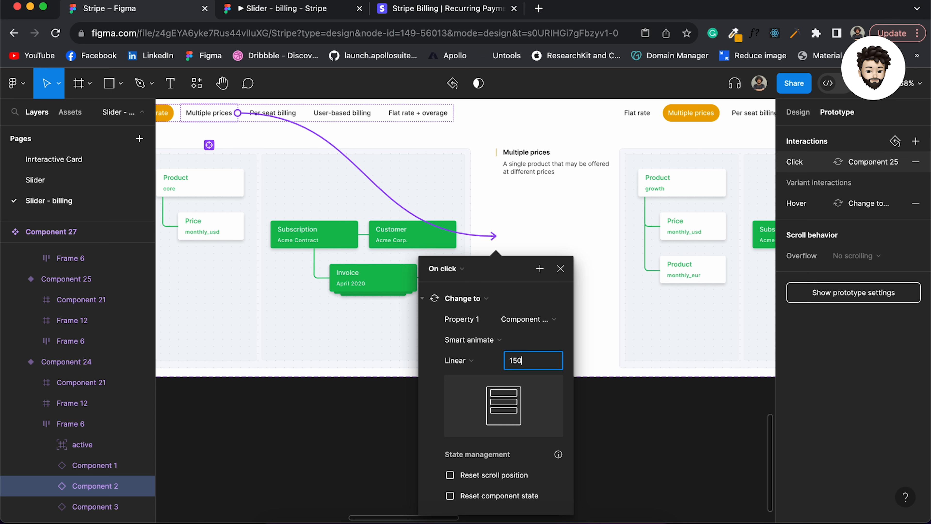
{"action": "key", "text": "Return"}
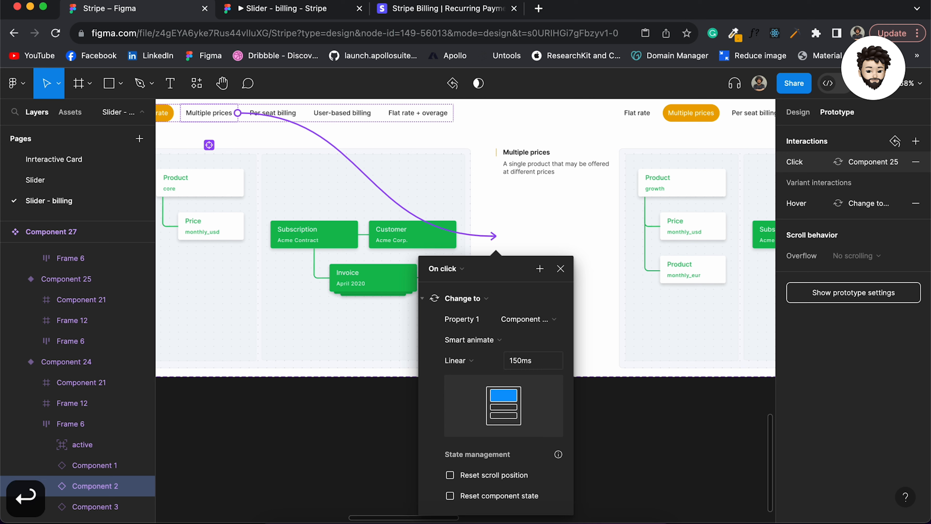
{"action": "left_click", "coordinate": [685, 424]}
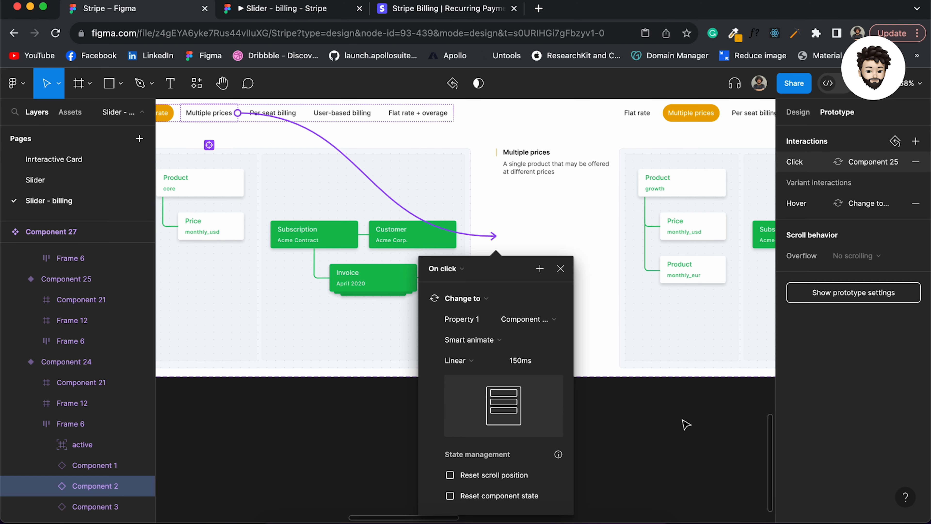
Step: Link the Flat rate variant's Per seat billing tab to the Per seat billing variant on click
{"action": "scroll", "coordinate": [685, 424], "scroll_direction": "left", "scroll_amount": 2}
{"action": "scroll", "coordinate": [685, 424], "scroll_direction": "up", "scroll_amount": 1}
{"action": "left_click", "coordinate": [337, 149]}
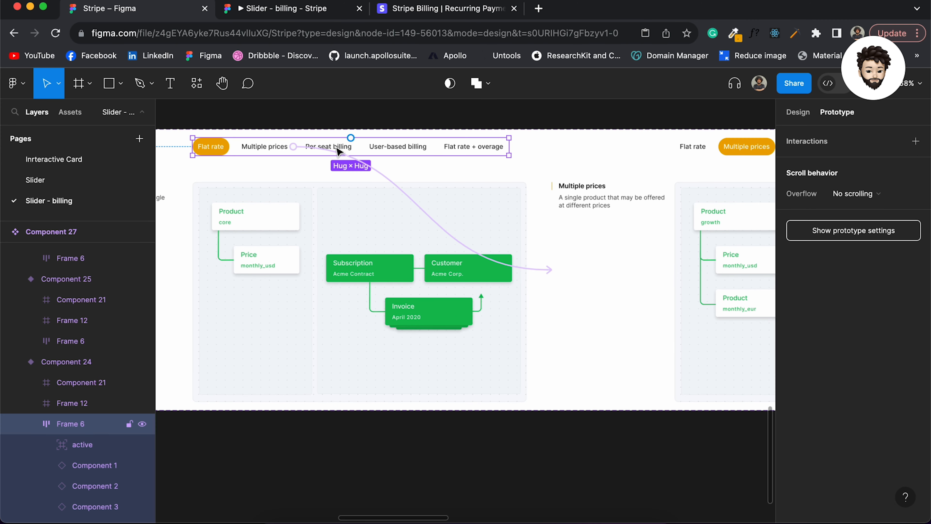
{"action": "scroll", "coordinate": [636, 214], "scroll_direction": "right", "scroll_amount": 10}
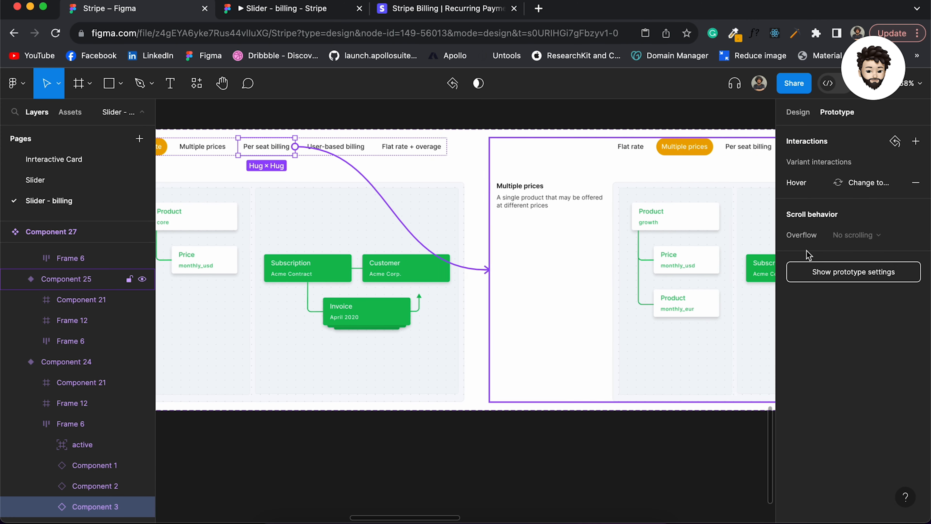
{"action": "left_click_drag", "start_coordinate": [617, 227], "coordinate": [616, 228]}
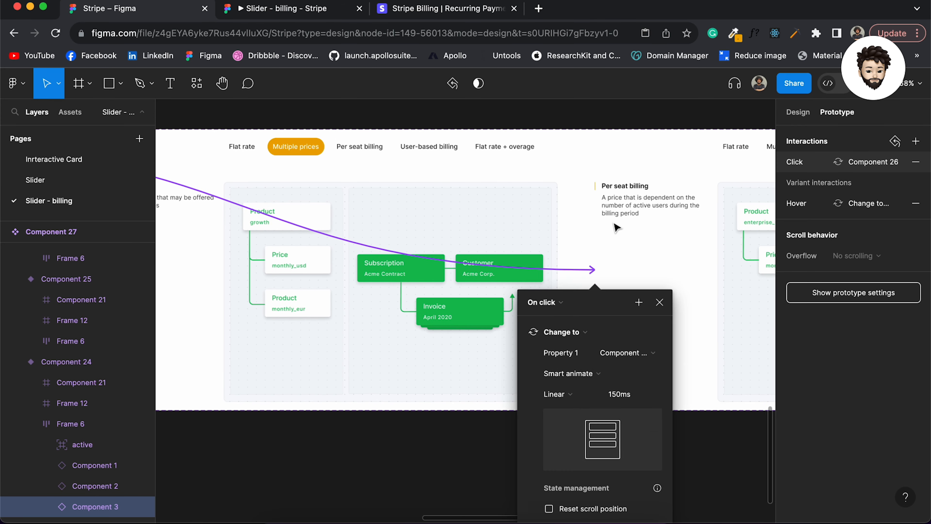
Step: Link the Flat rate variant's User-based billing tab to the Usage-based billing variant on click
{"action": "scroll", "coordinate": [616, 227], "scroll_direction": "left", "scroll_amount": 12}
{"action": "scroll", "coordinate": [616, 227], "scroll_direction": "up", "scroll_amount": 1}
{"action": "left_click", "coordinate": [504, 187]}
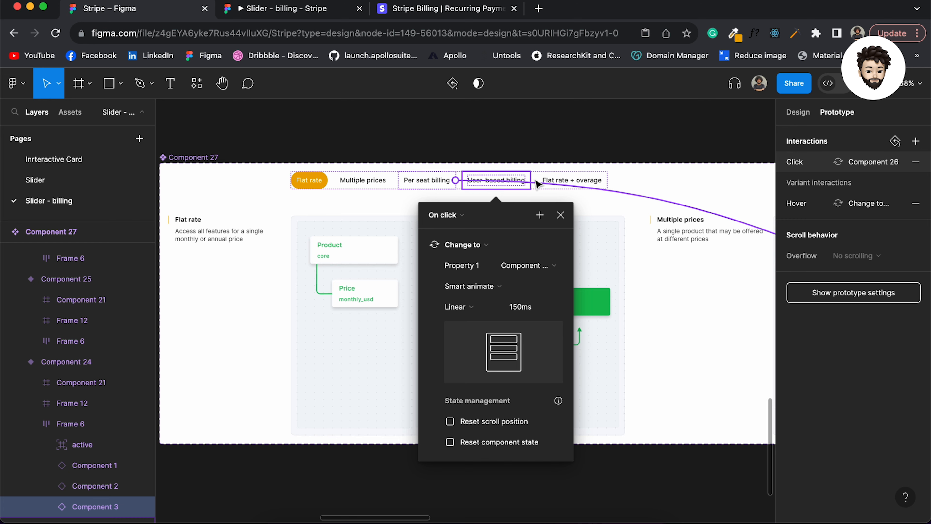
{"action": "left_click", "coordinate": [527, 182]}
{"action": "left_click_drag", "start_coordinate": [532, 181], "coordinate": [774, 242]}
{"action": "left_click_drag", "start_coordinate": [774, 303], "coordinate": [728, 292]}
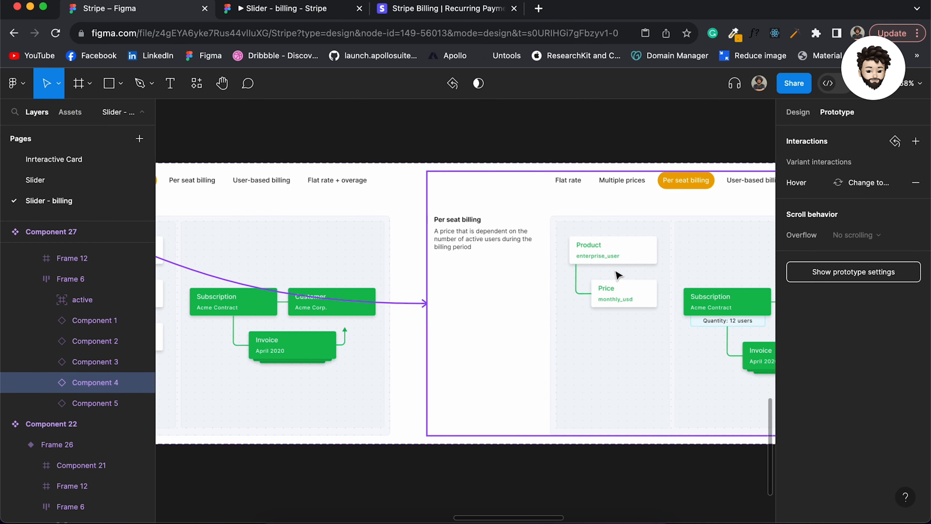
{"action": "scroll", "coordinate": [699, 283], "scroll_direction": "right", "scroll_amount": 10}
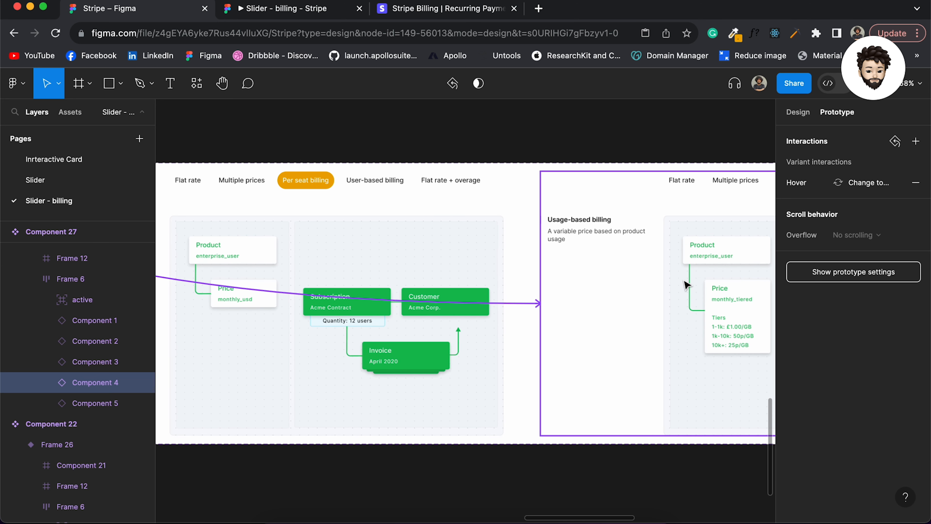
{"action": "left_click_drag", "start_coordinate": [684, 281], "coordinate": [684, 281]}
{"action": "scroll", "coordinate": [484, 282], "scroll_direction": "down", "scroll_amount": 4}
{"action": "scroll", "coordinate": [485, 282], "scroll_direction": "left", "scroll_amount": 14}
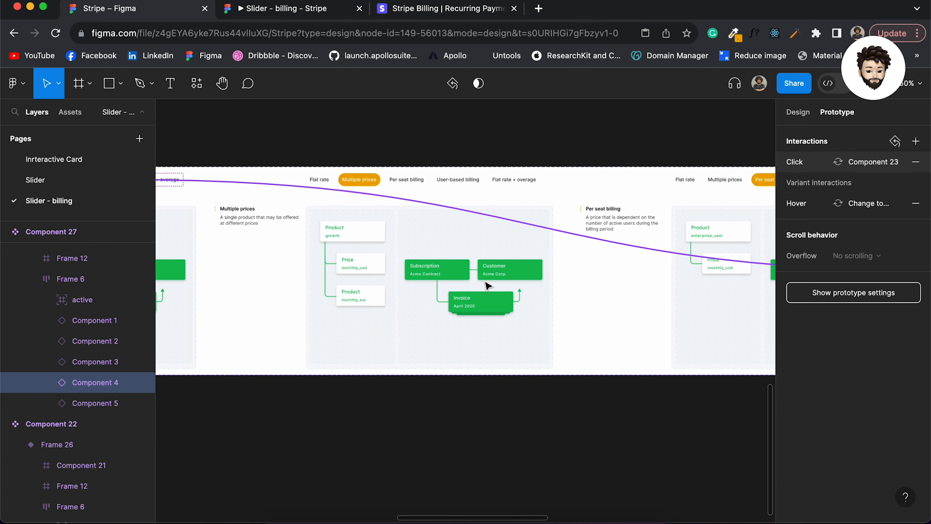
Step: Link the Flat rate variant's Flat rate + overage tab to the Flat rate + overage variant on click
{"action": "scroll", "coordinate": [486, 286], "scroll_direction": "left", "scroll_amount": 1}
{"action": "left_click", "coordinate": [307, 184]}
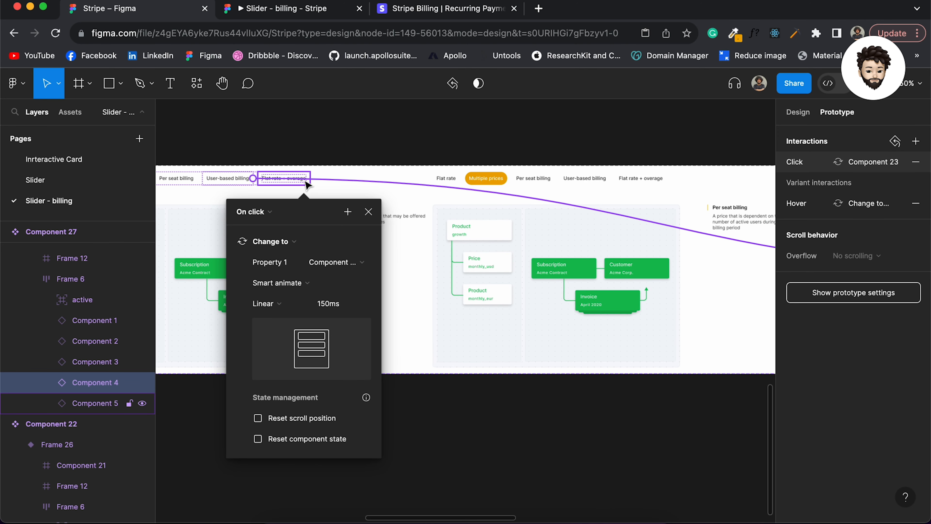
{"action": "left_click", "coordinate": [322, 147]}
{"action": "scroll", "coordinate": [293, 179], "scroll_direction": "up", "scroll_amount": 10}
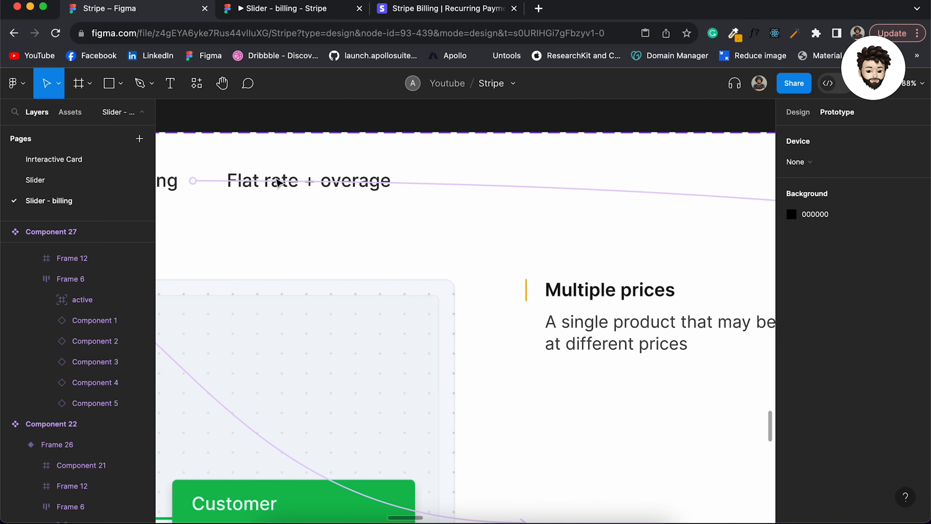
{"action": "left_click", "coordinate": [300, 181]}
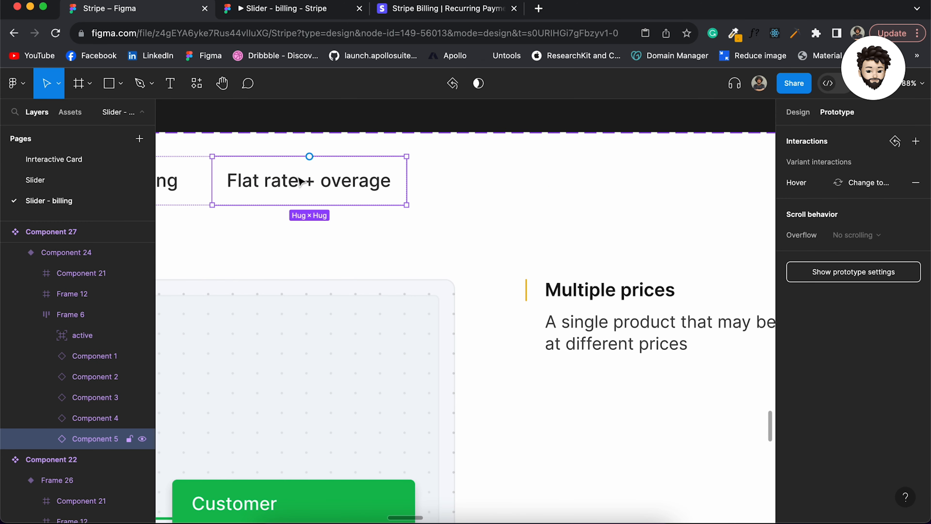
{"action": "scroll", "coordinate": [366, 179], "scroll_direction": "down", "scroll_amount": 5}
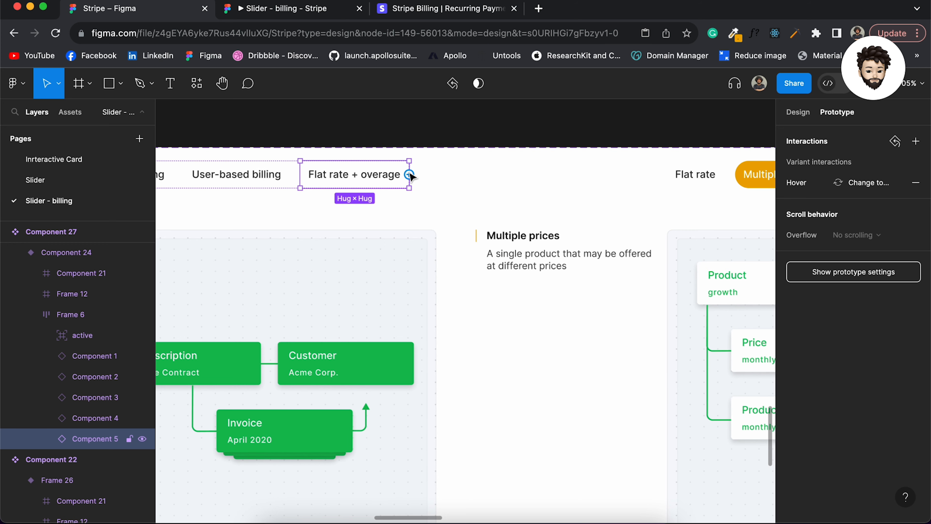
{"action": "left_click_drag", "start_coordinate": [410, 176], "coordinate": [578, 345]}
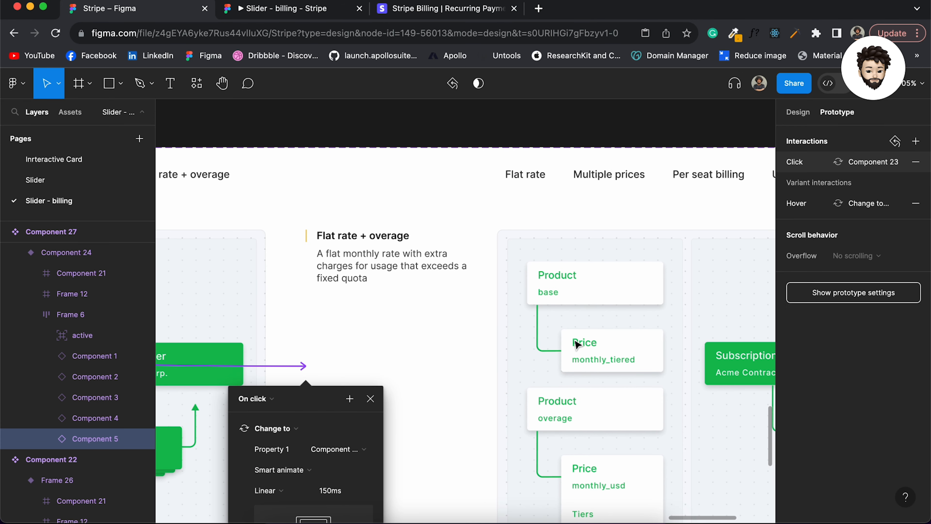
{"action": "scroll", "coordinate": [513, 327], "scroll_direction": "down", "scroll_amount": 10}
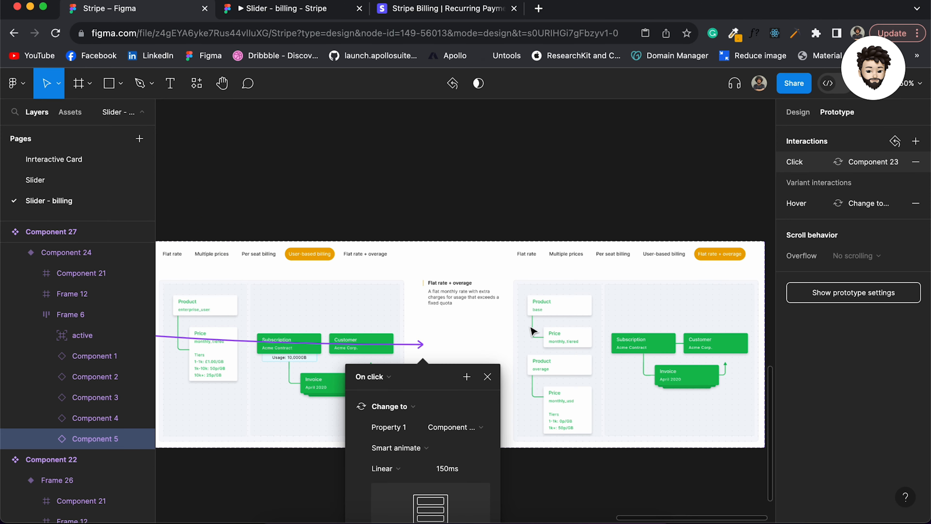
{"action": "left_click", "coordinate": [524, 212]}
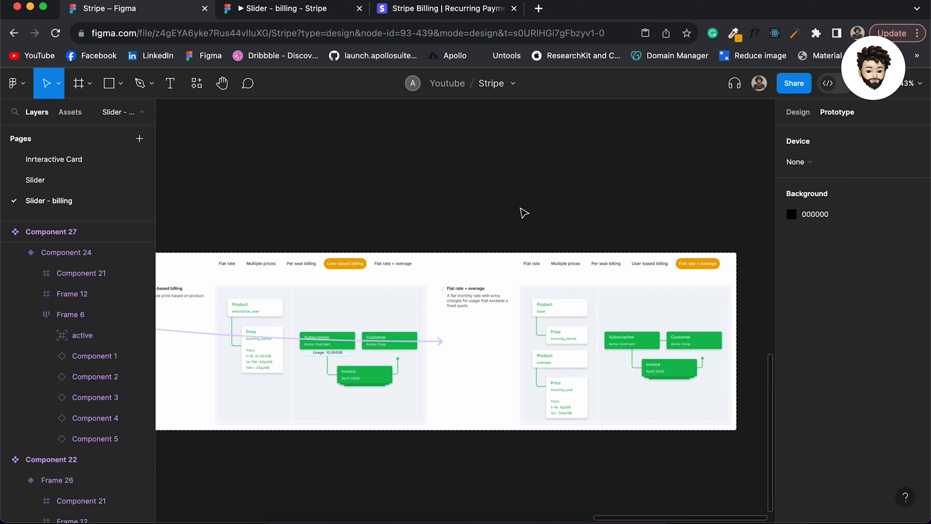
Step: Examine the tab links in the Flat rate variant and compare them with the tab row of the Multiple prices variant
{"action": "scroll", "coordinate": [524, 212], "scroll_direction": "left", "scroll_amount": 10}
{"action": "scroll", "coordinate": [290, 211], "scroll_direction": "left", "scroll_amount": 3}
{"action": "scroll", "coordinate": [368, 230], "scroll_direction": "up", "scroll_amount": 5}
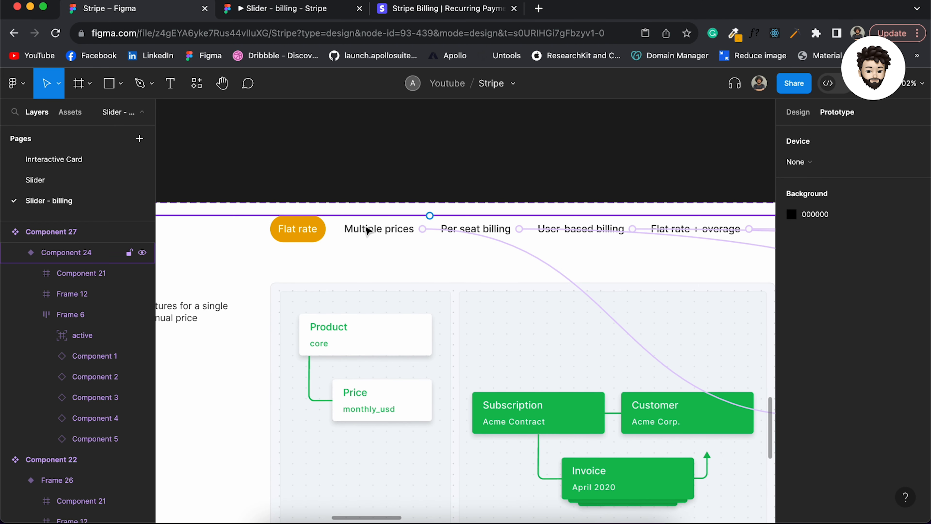
{"action": "left_click", "coordinate": [370, 233]}
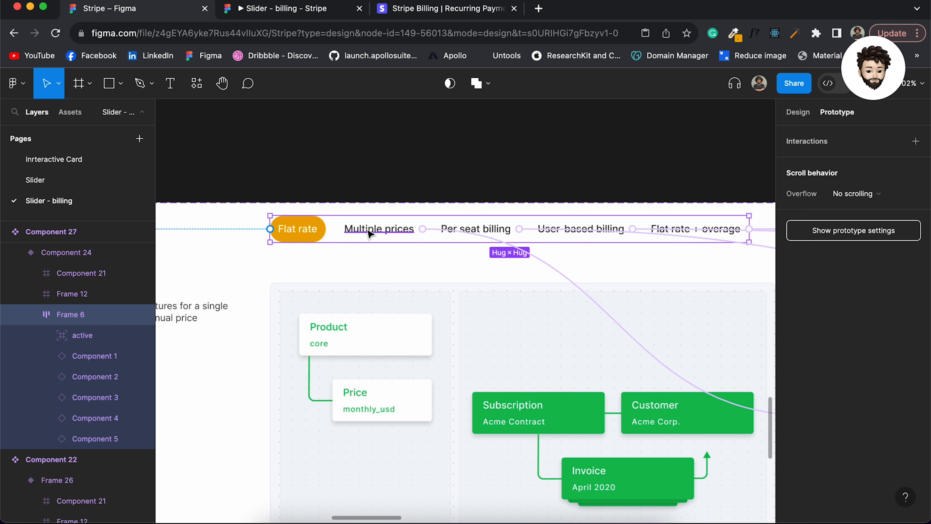
{"action": "scroll", "coordinate": [611, 234], "scroll_direction": "right", "scroll_amount": 10}
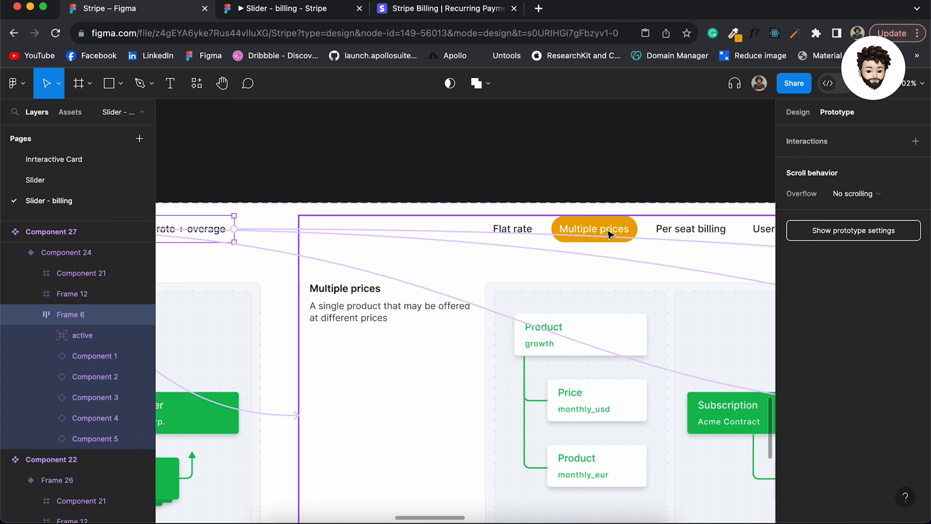
{"action": "left_click", "coordinate": [610, 234]}
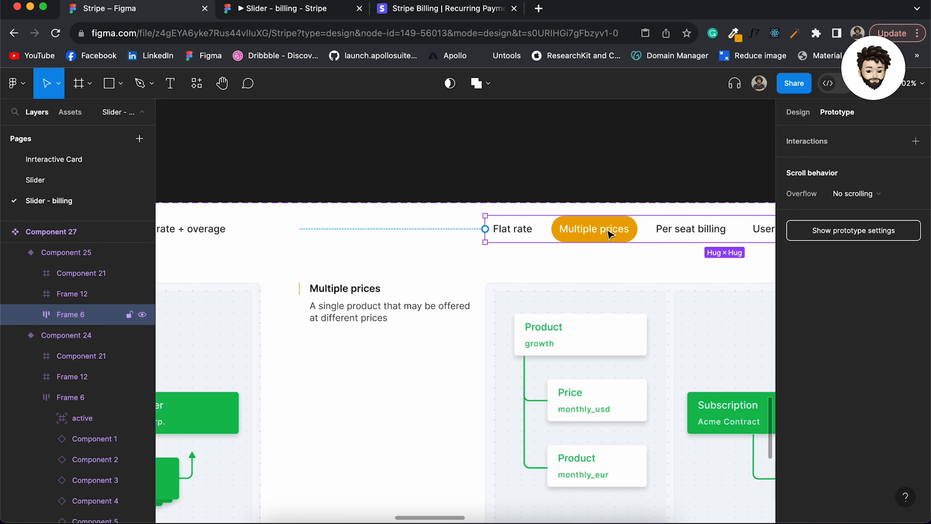
{"action": "scroll", "coordinate": [610, 235], "scroll_direction": "down", "scroll_amount": 3}
{"action": "scroll", "coordinate": [627, 237], "scroll_direction": "down", "scroll_amount": 2}
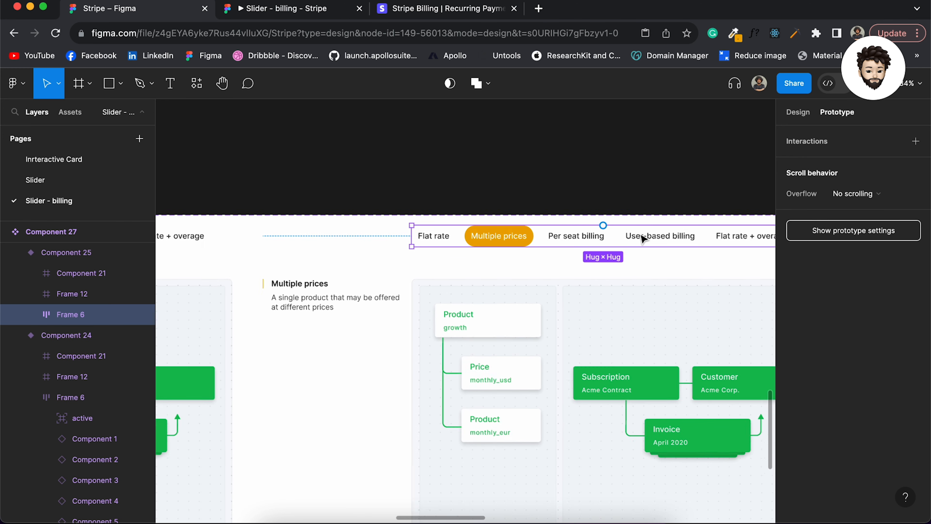
{"action": "scroll", "coordinate": [644, 239], "scroll_direction": "down", "scroll_amount": 3}
{"action": "scroll", "coordinate": [563, 242], "scroll_direction": "down", "scroll_amount": 1}
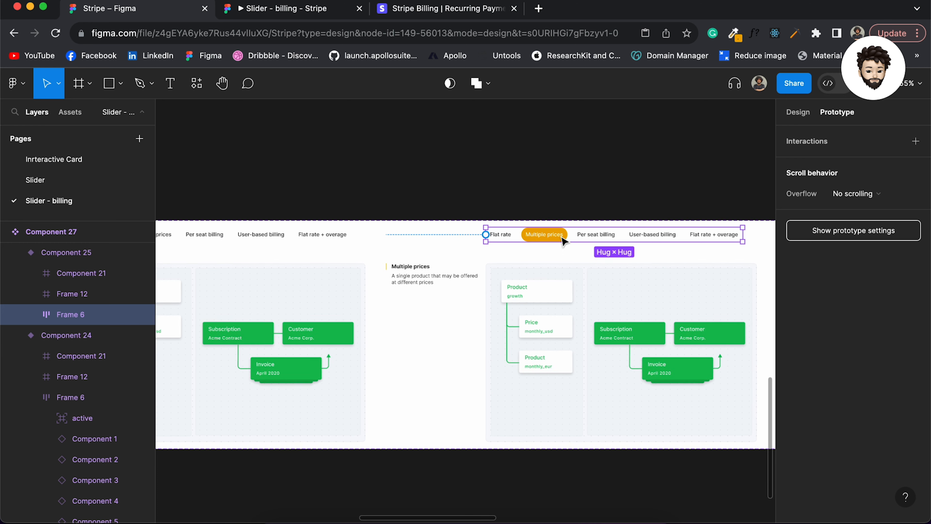
{"action": "scroll", "coordinate": [563, 240], "scroll_direction": "down", "scroll_amount": 5}
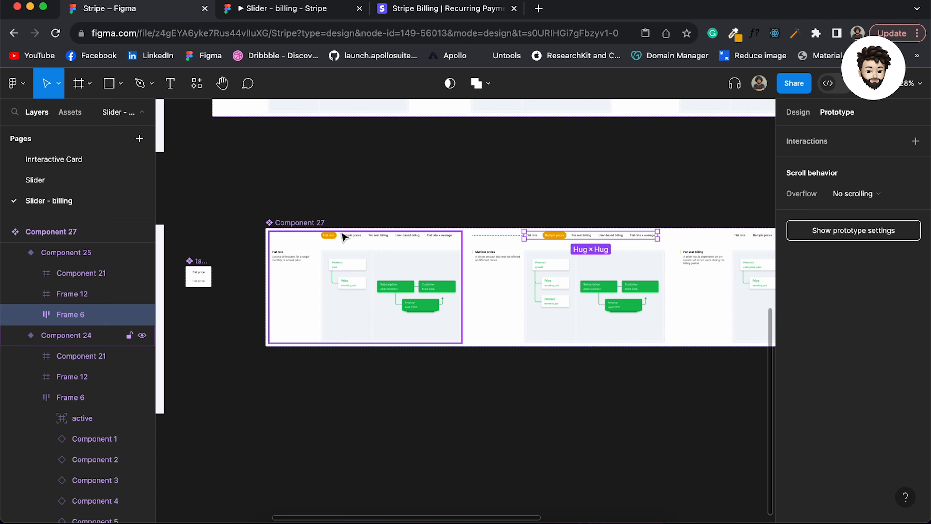
{"action": "scroll", "coordinate": [351, 240], "scroll_direction": "up", "scroll_amount": 5}
{"action": "left_click", "coordinate": [368, 241]}
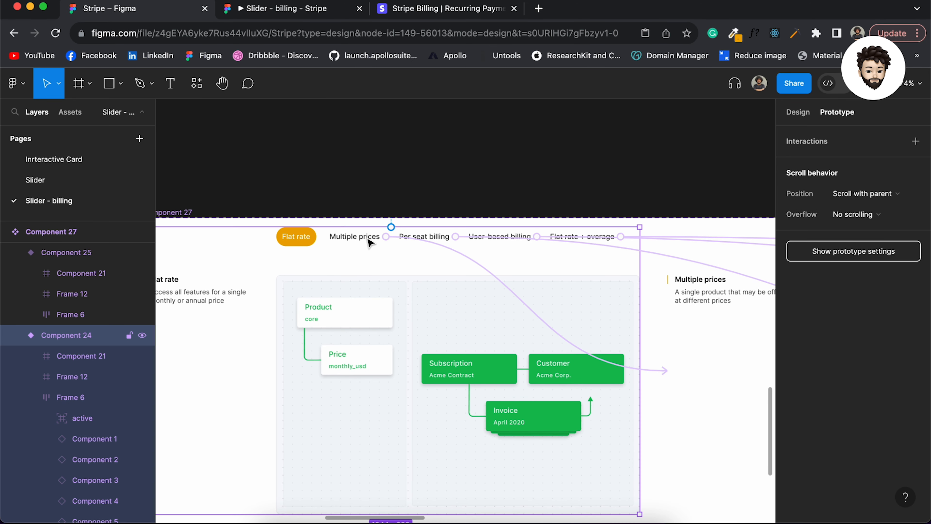
Step: Link the Multiple prices variant's Flat rate tab to the Flat rate variant on click
{"action": "scroll", "coordinate": [633, 262], "scroll_direction": "right", "scroll_amount": 10}
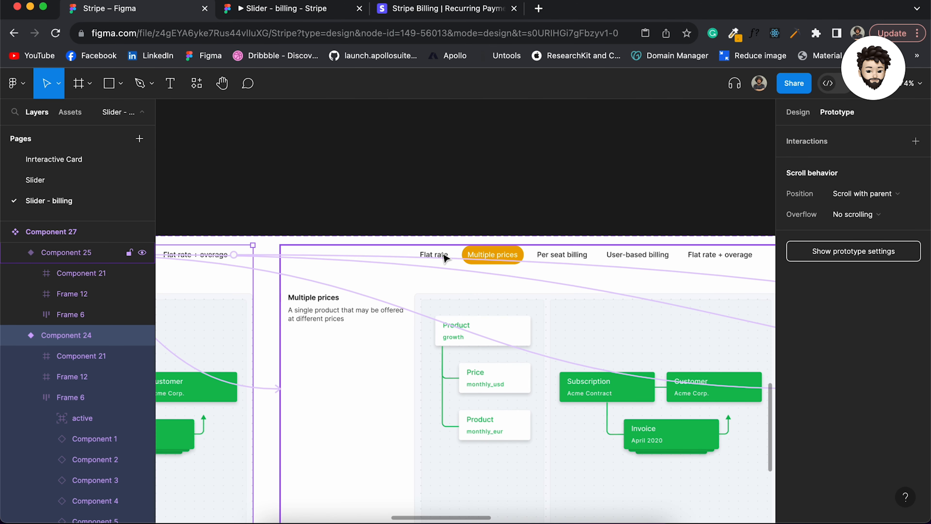
{"action": "double_click", "coordinate": [443, 258]}
{"action": "left_click", "coordinate": [444, 258]}
{"action": "left_click_drag", "start_coordinate": [434, 246], "coordinate": [266, 301]}
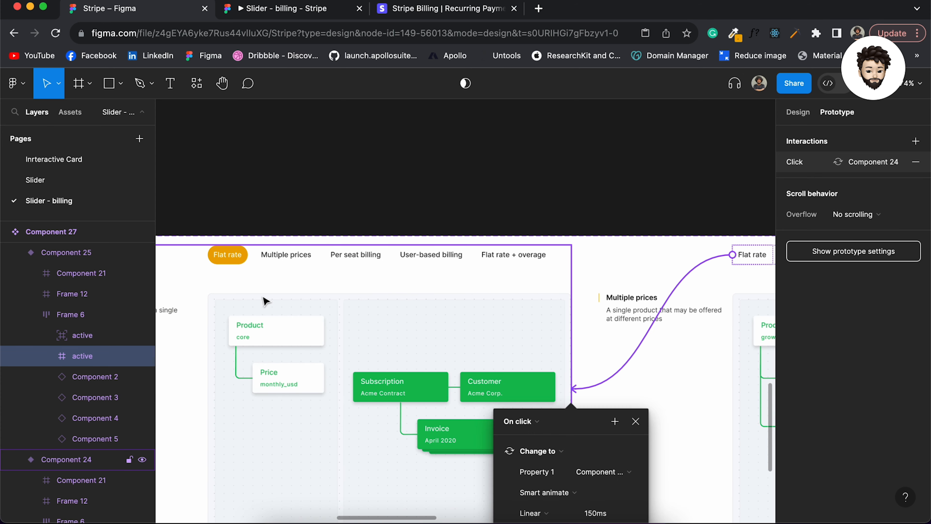
Step: Link the Multiple prices variant's Per seat billing tab to the Per seat billing variant on click
{"action": "scroll", "coordinate": [266, 300], "scroll_direction": "right", "scroll_amount": 10}
{"action": "left_click", "coordinate": [560, 245]}
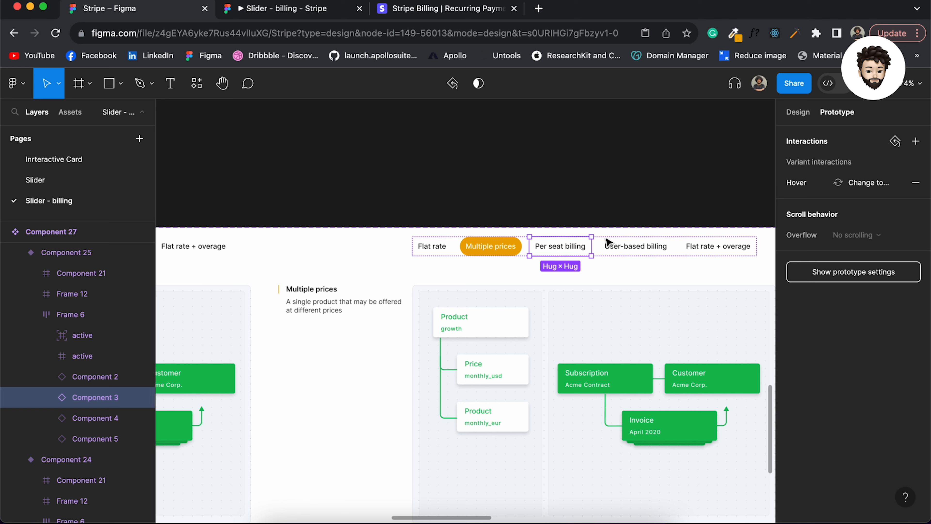
{"action": "left_click_drag", "start_coordinate": [561, 256], "coordinate": [752, 367]}
{"action": "left_click_drag", "start_coordinate": [772, 302], "coordinate": [619, 343]}
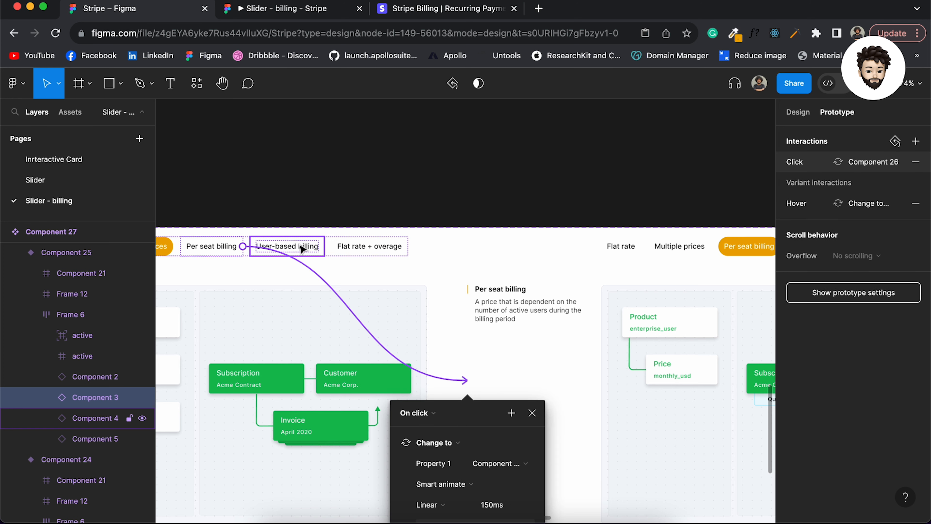
Step: Link the Multiple prices variant's User-based billing and Flat rate + overage tabs to the Usage-based billing and Flat rate + overage variants on click
{"action": "scroll", "coordinate": [301, 249], "scroll_direction": "down", "scroll_amount": 5}
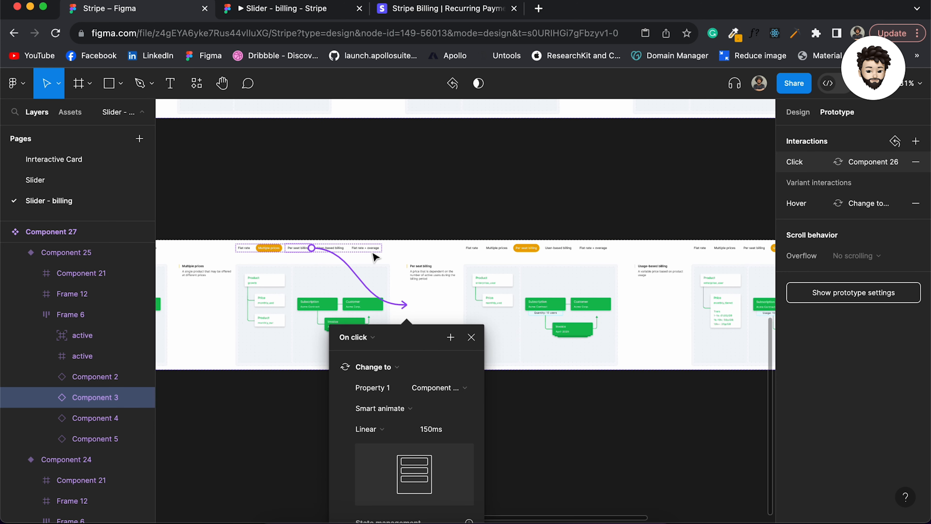
{"action": "left_click", "coordinate": [338, 247]}
{"action": "left_click_drag", "start_coordinate": [333, 244], "coordinate": [554, 289]}
{"action": "scroll", "coordinate": [476, 264], "scroll_direction": "left", "scroll_amount": 6}
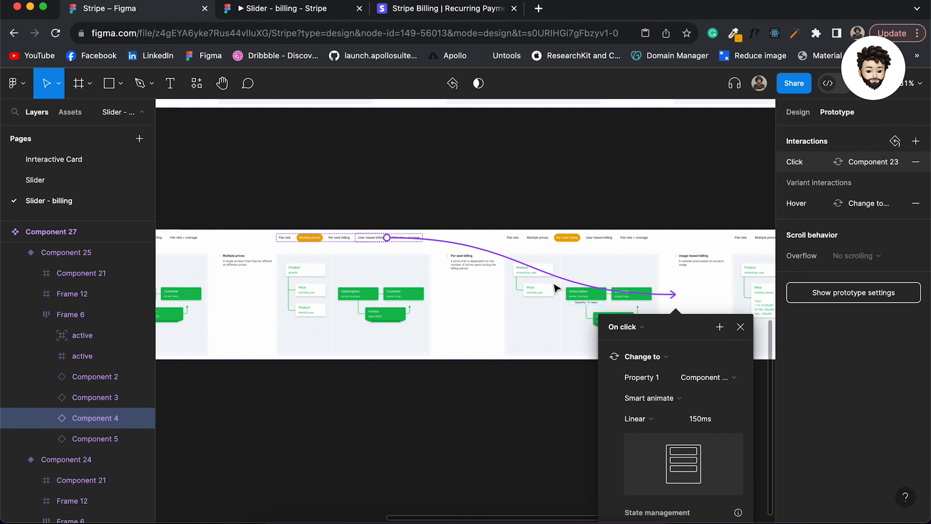
{"action": "left_click", "coordinate": [432, 242]}
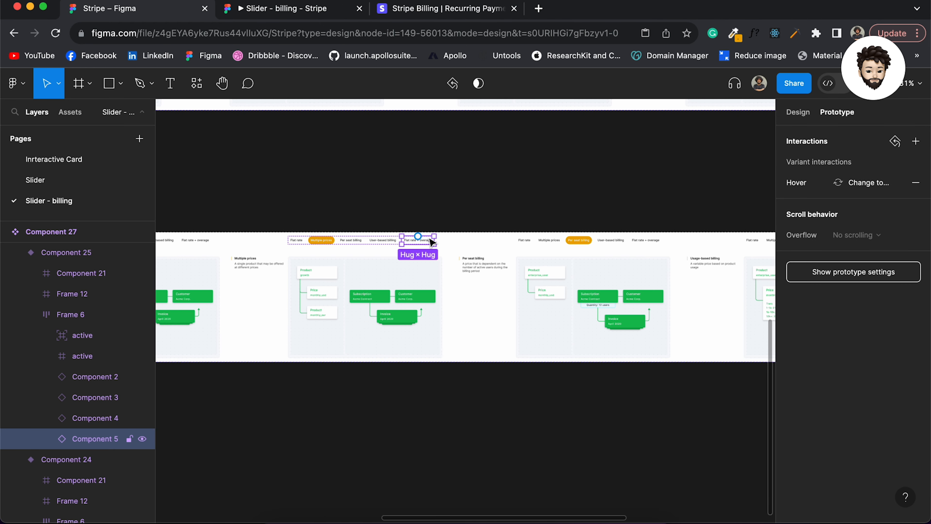
{"action": "left_click_drag", "start_coordinate": [417, 236], "coordinate": [631, 289]}
Step: Link the Per seat billing variant's Flat rate tab to the Flat rate variant on click
{"action": "scroll", "coordinate": [631, 288], "scroll_direction": "left", "scroll_amount": 8}
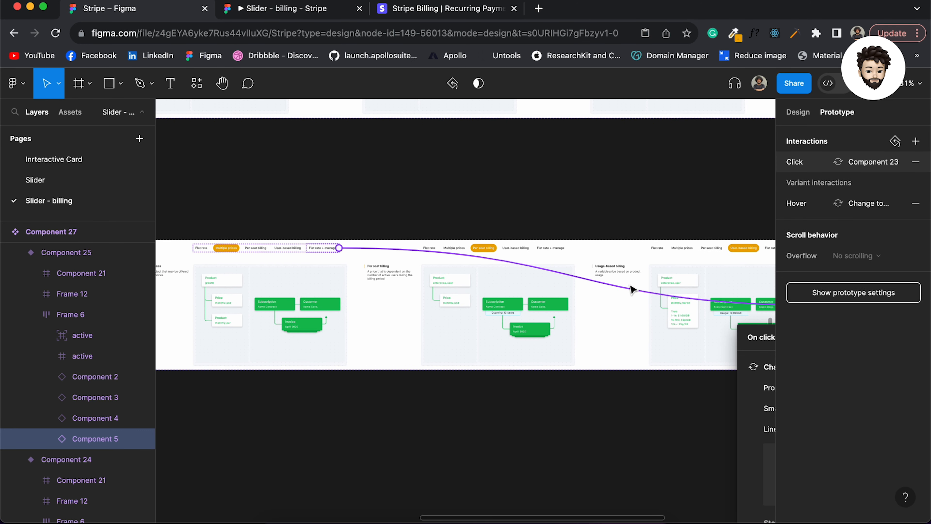
{"action": "scroll", "coordinate": [434, 253], "scroll_direction": "up", "scroll_amount": 3}
{"action": "left_click", "coordinate": [428, 248]}
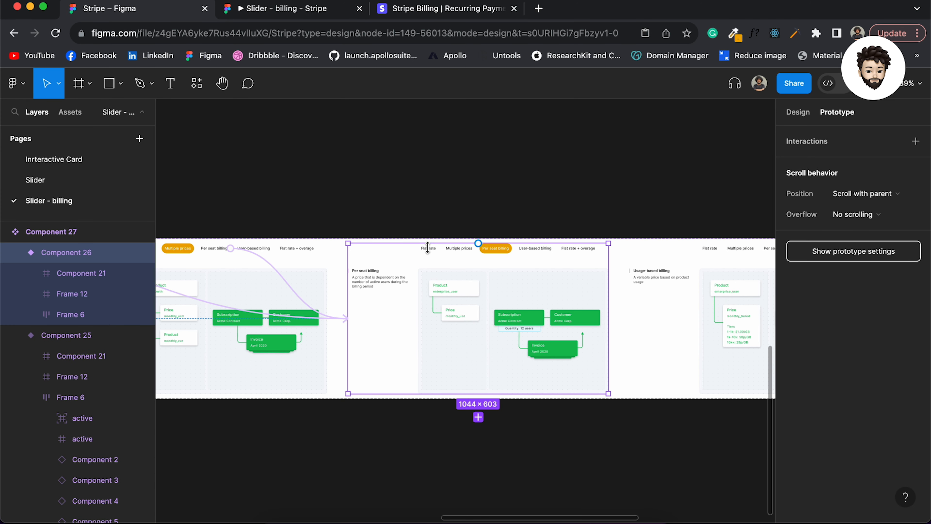
{"action": "left_click", "coordinate": [432, 254]}
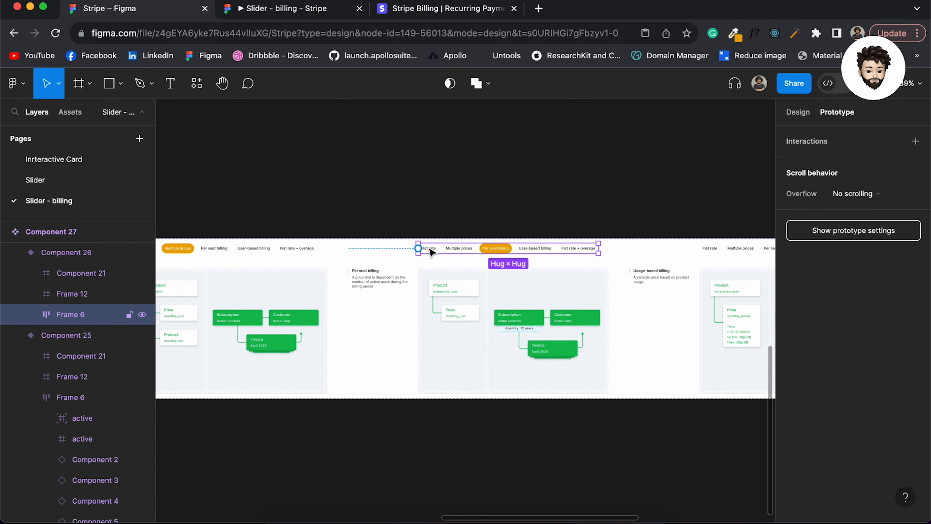
{"action": "left_click", "coordinate": [423, 252]}
{"action": "left_click_drag", "start_coordinate": [429, 243], "coordinate": [502, 308]}
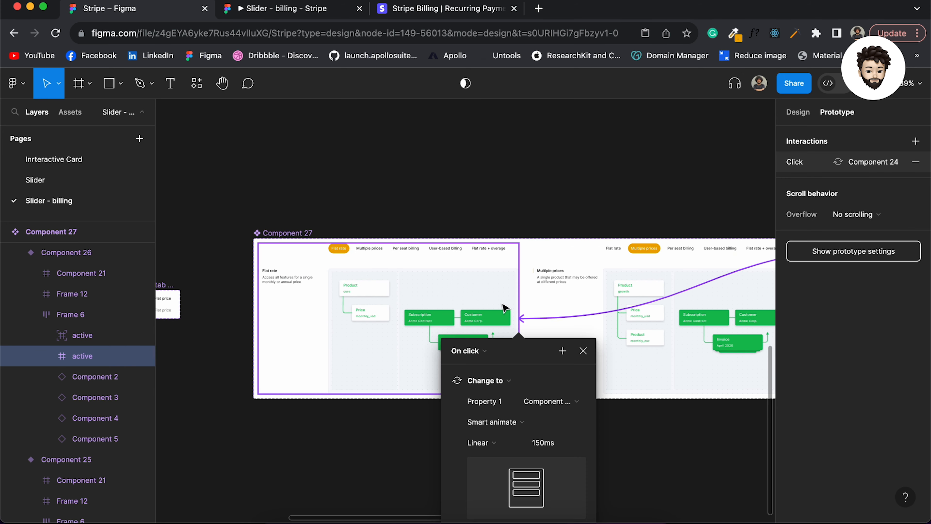
Step: Link the Per seat billing variant's Multiple prices tab to the Multiple prices variant on click
{"action": "scroll", "coordinate": [502, 300], "scroll_direction": "right", "scroll_amount": 10}
{"action": "left_click", "coordinate": [463, 268]}
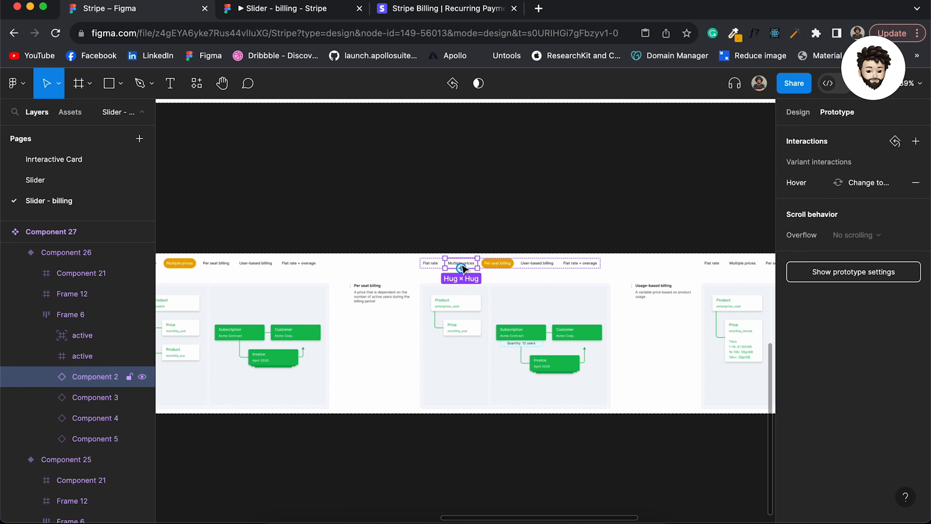
{"action": "left_click_drag", "start_coordinate": [461, 268], "coordinate": [219, 342]}
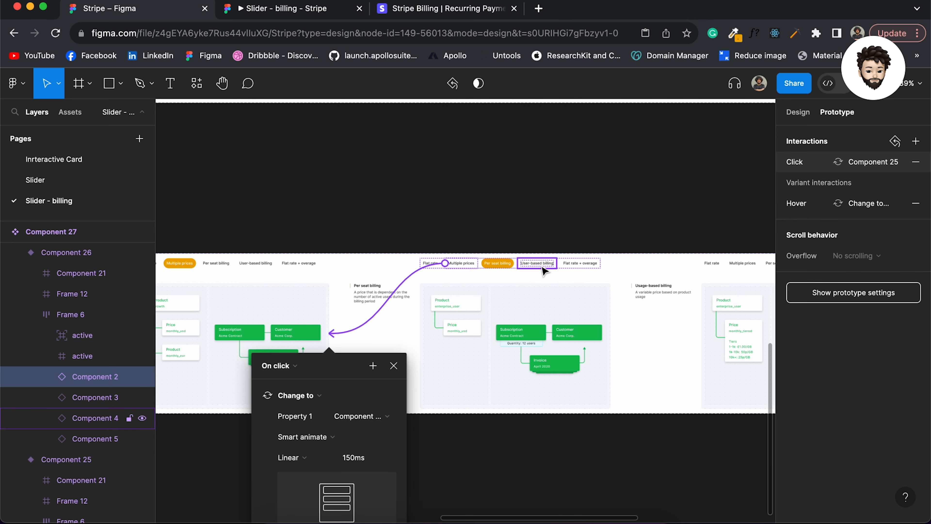
Step: Link the Per seat billing variant's User-based billing and Flat rate + overage tabs to the Usage-based billing and Flat rate + overage variants
{"action": "left_click", "coordinate": [537, 264]}
{"action": "left_click_drag", "start_coordinate": [538, 268], "coordinate": [686, 313]}
{"action": "left_click", "coordinate": [592, 268]}
{"action": "left_click_drag", "start_coordinate": [601, 264], "coordinate": [698, 309]}
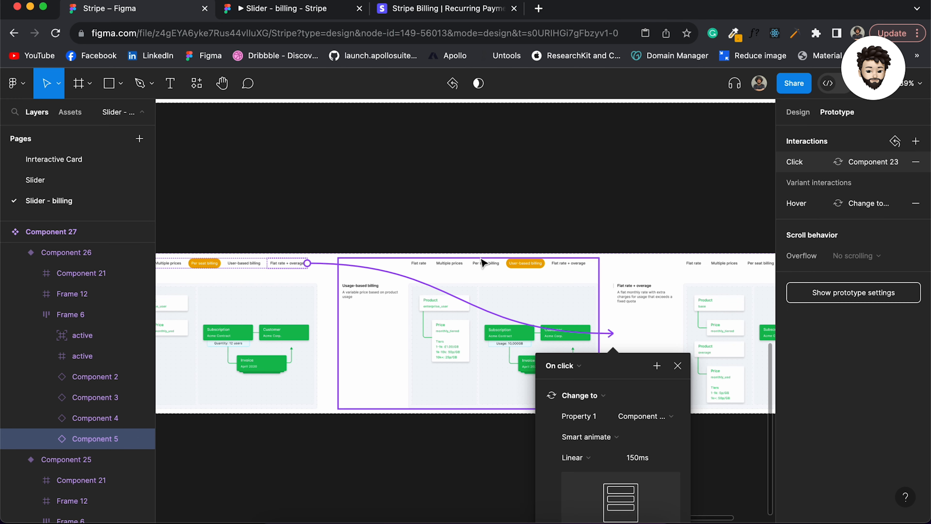
Step: Link the Usage-based billing variant's Flat rate tab to the Flat rate variant on click
{"action": "left_click", "coordinate": [423, 263]}
{"action": "double_click", "coordinate": [422, 265]}
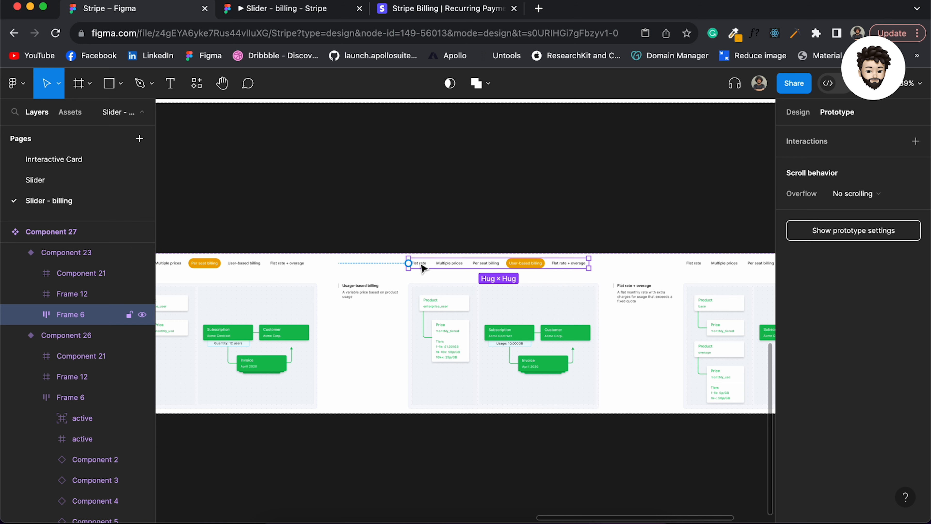
{"action": "double_click", "coordinate": [421, 264]}
{"action": "left_click_drag", "start_coordinate": [419, 258], "coordinate": [135, 311]}
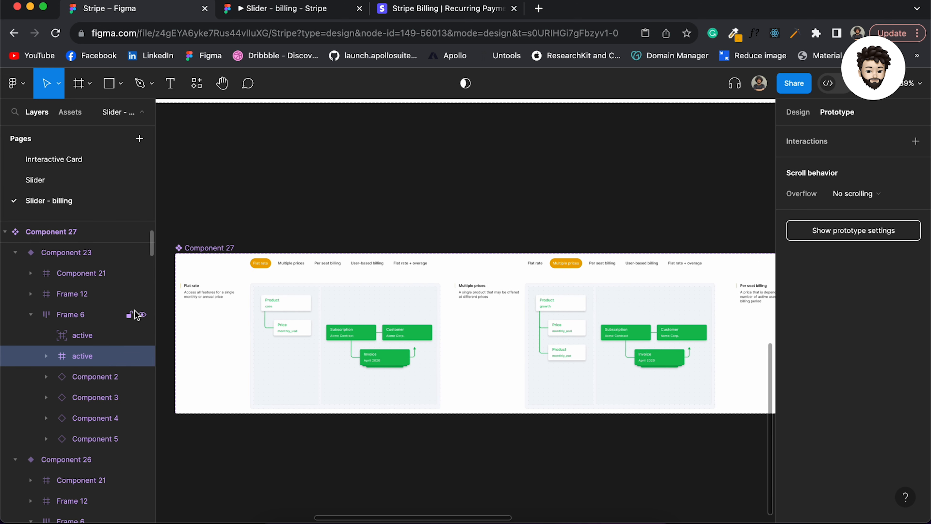
{"action": "scroll", "coordinate": [596, 262], "scroll_direction": "right", "scroll_amount": 10}
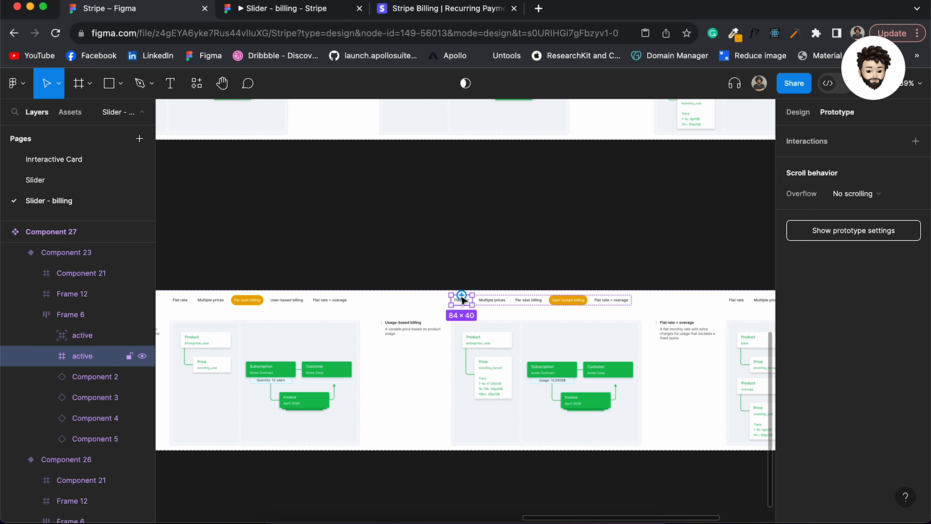
{"action": "left_click_drag", "start_coordinate": [463, 296], "coordinate": [239, 354]}
Step: Link the Usage-based billing variant's Multiple prices and Per seat billing tabs to the Multiple prices and Per seat billing variants on click
{"action": "scroll", "coordinate": [242, 354], "scroll_direction": "right", "scroll_amount": 10}
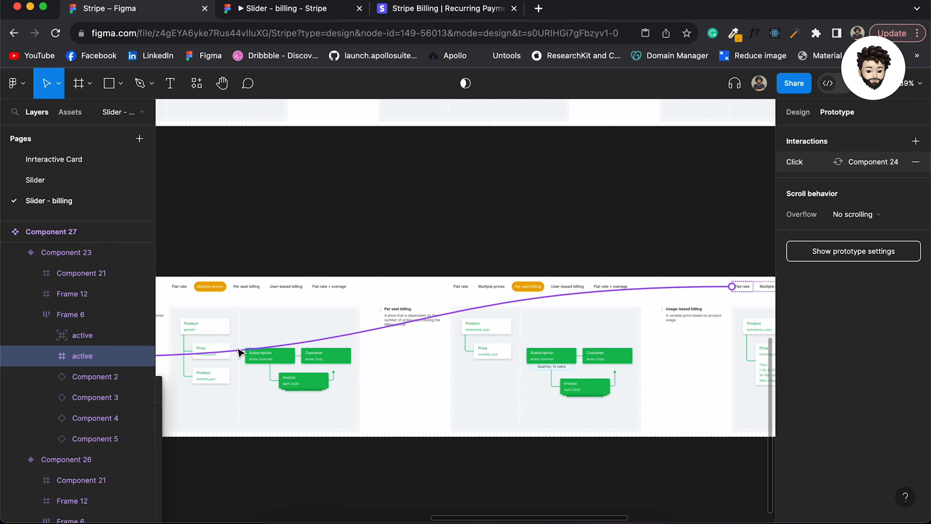
{"action": "left_click", "coordinate": [478, 278]}
{"action": "left_click_drag", "start_coordinate": [483, 278], "coordinate": [402, 312]}
{"action": "scroll", "coordinate": [399, 309], "scroll_direction": "right", "scroll_amount": 10}
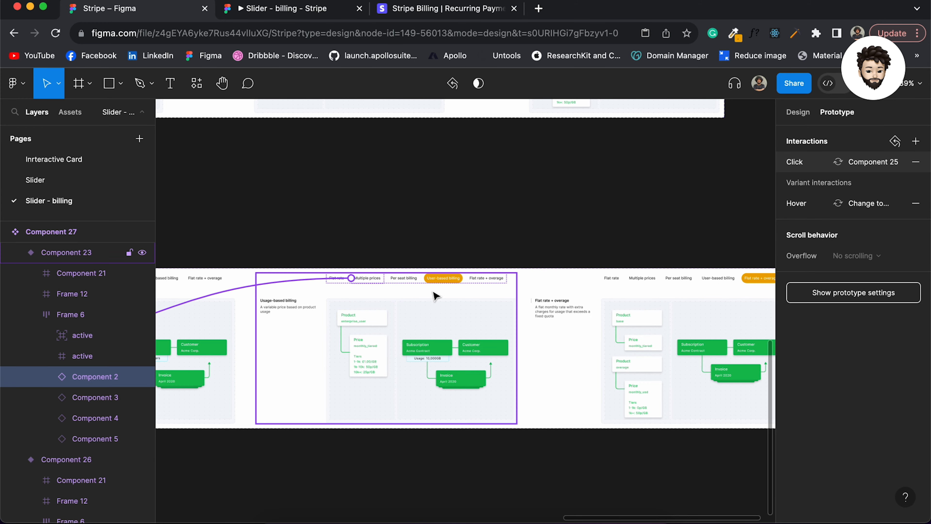
{"action": "left_click", "coordinate": [415, 280]}
{"action": "left_click_drag", "start_coordinate": [404, 285], "coordinate": [443, 343]}
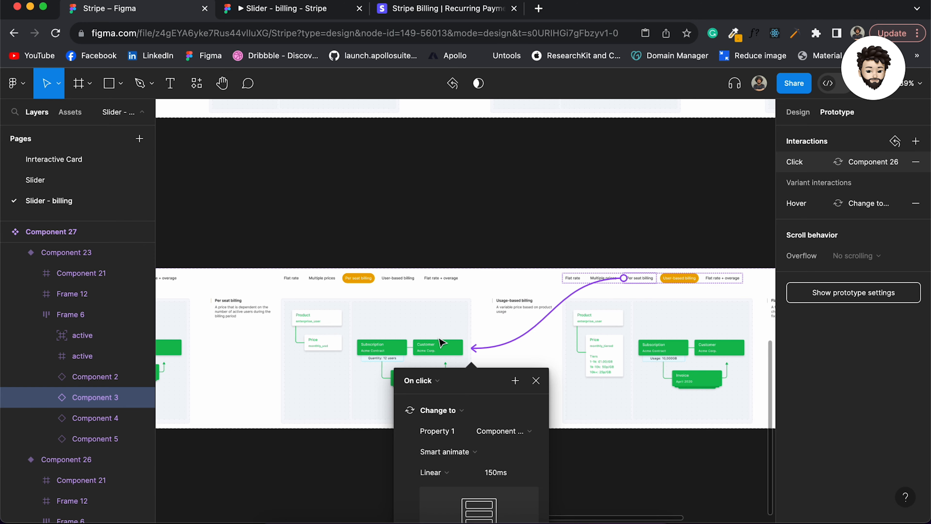
Step: Link the Usage-based billing variant's Flat rate + overage tab to the Flat rate + overage variant on click
{"action": "scroll", "coordinate": [442, 343], "scroll_direction": "right", "scroll_amount": 10}
{"action": "left_click", "coordinate": [403, 291]}
{"action": "left_click_drag", "start_coordinate": [391, 288], "coordinate": [521, 325]}
Step: Link the Flat rate + overage variant's Flat rate tab to the Flat rate variant on click
{"action": "left_click", "coordinate": [518, 288]}
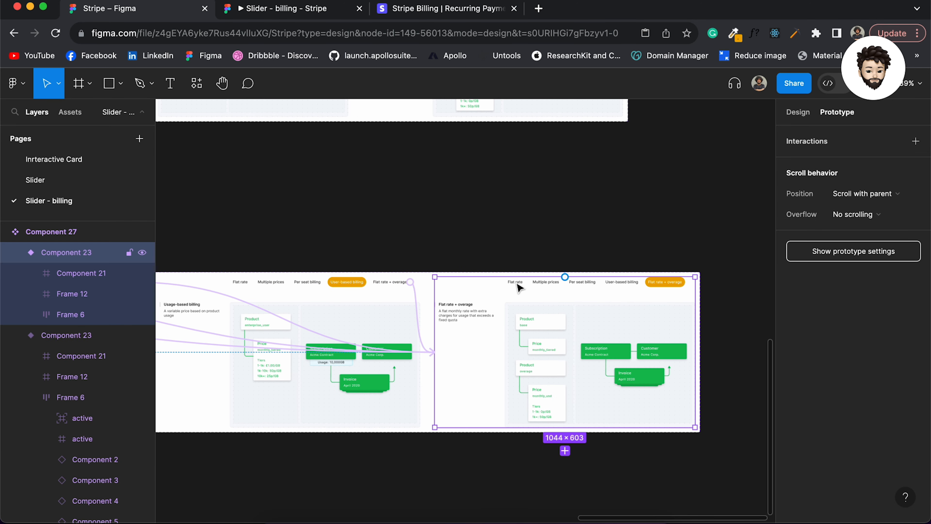
{"action": "left_click", "coordinate": [519, 289]}
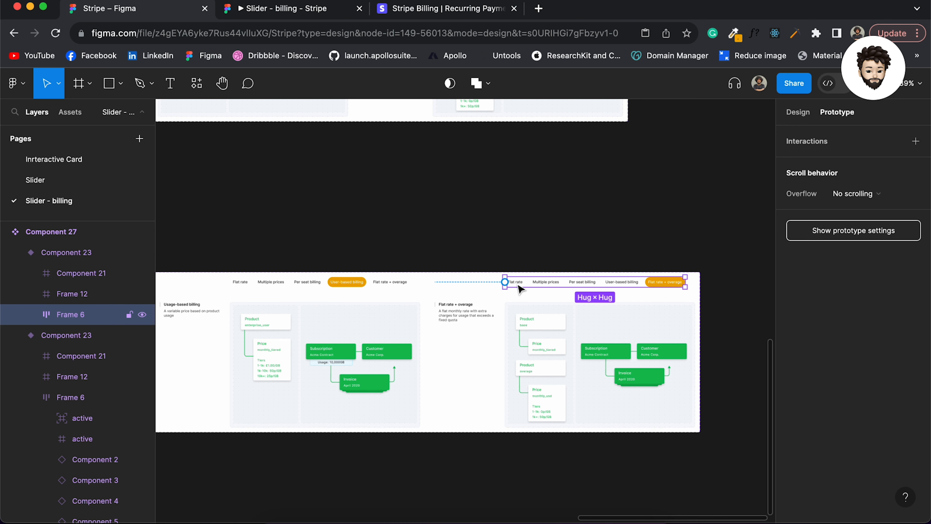
{"action": "left_click", "coordinate": [520, 289]}
{"action": "left_click_drag", "start_coordinate": [515, 288], "coordinate": [261, 371]}
Step: Link the Flat rate + overage variant's Multiple prices and Per seat billing tabs to the Multiple prices and Per seat billing variants on click
{"action": "scroll", "coordinate": [261, 370], "scroll_direction": "right", "scroll_amount": 10}
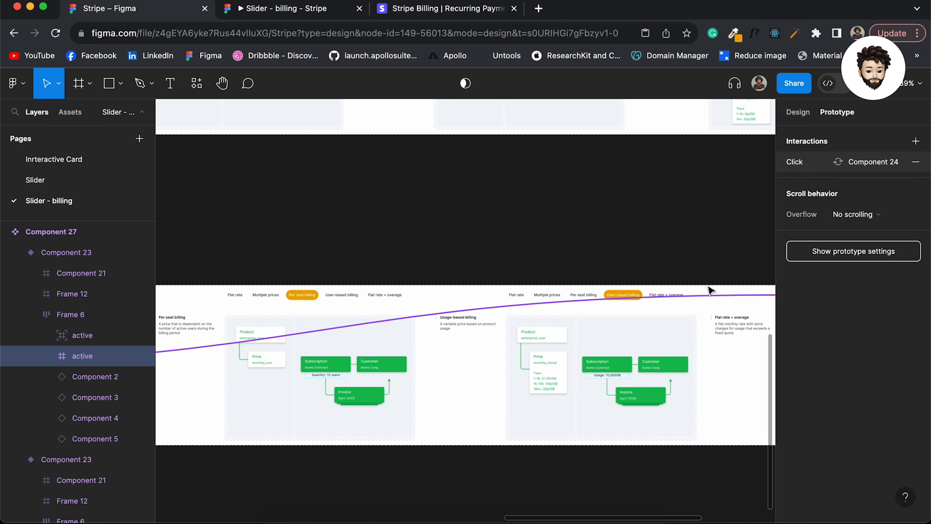
{"action": "scroll", "coordinate": [710, 291], "scroll_direction": "right", "scroll_amount": 5}
{"action": "left_click", "coordinate": [628, 290]}
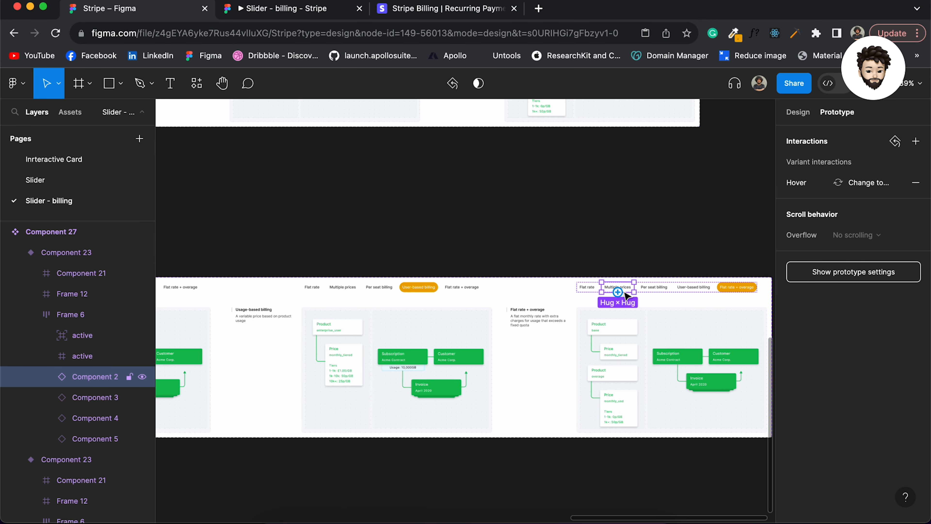
{"action": "left_click_drag", "start_coordinate": [636, 291], "coordinate": [524, 358]}
{"action": "scroll", "coordinate": [521, 354], "scroll_direction": "right", "scroll_amount": 15}
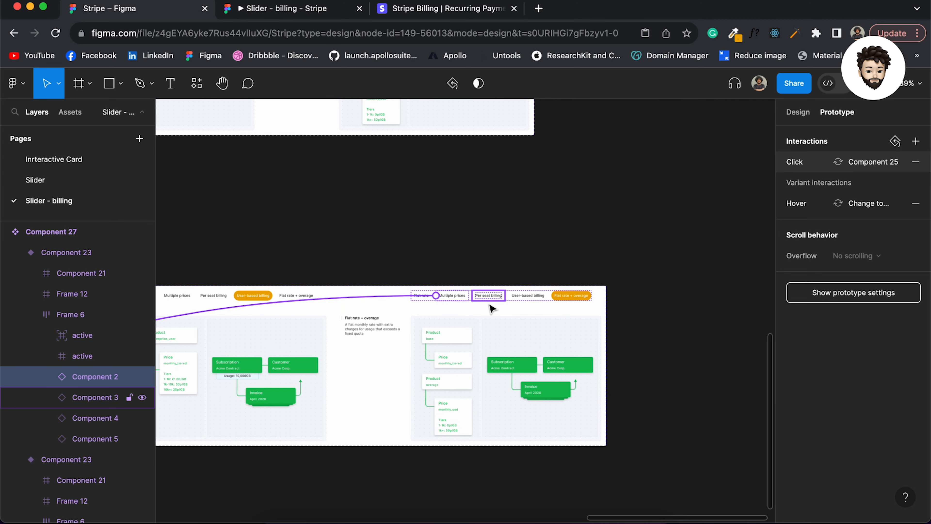
{"action": "left_click", "coordinate": [494, 297]}
{"action": "left_click_drag", "start_coordinate": [504, 298], "coordinate": [535, 350]}
Step: Link the Flat rate + overage variant's User-based billing tab to the Usage-based billing variant on click and clear the selection
{"action": "scroll", "coordinate": [534, 350], "scroll_direction": "right", "scroll_amount": 10}
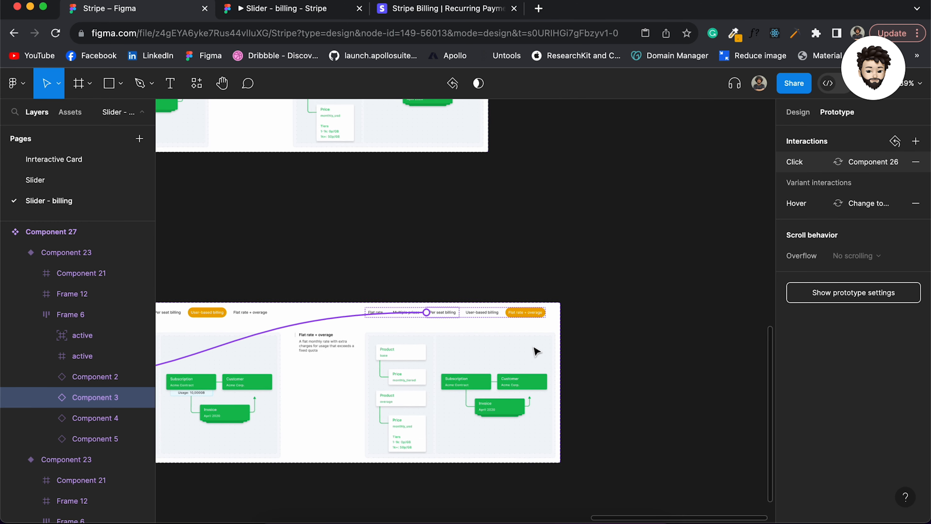
{"action": "left_click", "coordinate": [494, 301]}
{"action": "left_click_drag", "start_coordinate": [485, 303], "coordinate": [279, 353]}
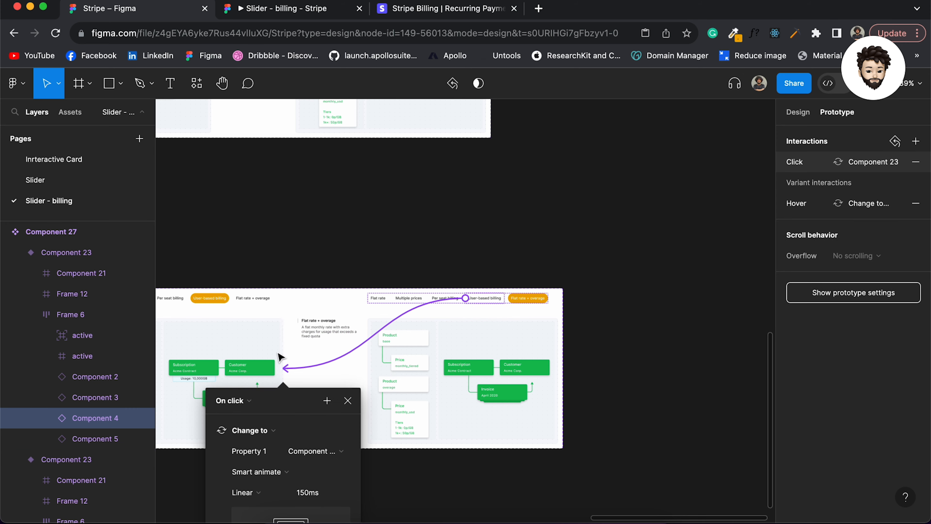
{"action": "left_click", "coordinate": [405, 245]}
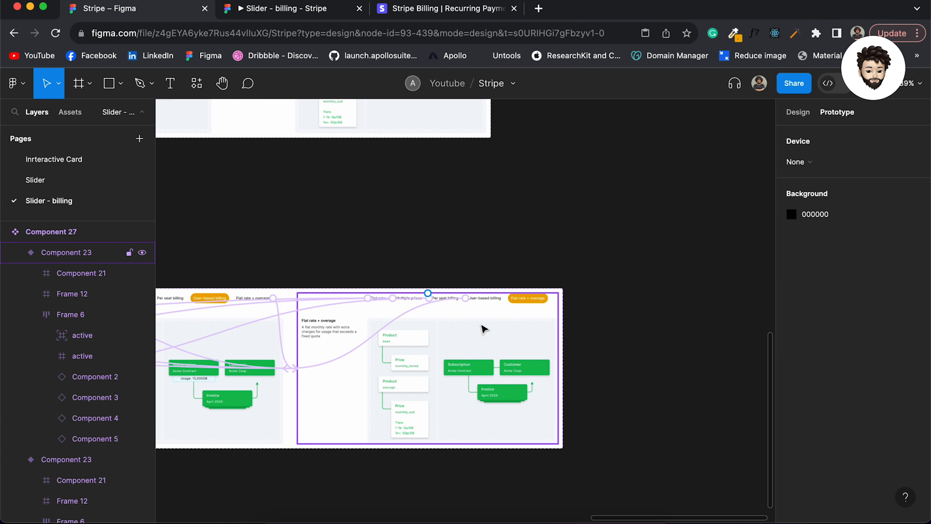
Step: Compare the diagrams of the Per seat billing and Usage-based billing slides, and select the quantity label under the Per seat billing Subscription card
{"action": "scroll", "coordinate": [482, 327], "scroll_direction": "up", "scroll_amount": 5}
{"action": "scroll", "coordinate": [483, 328], "scroll_direction": "down", "scroll_amount": 10}
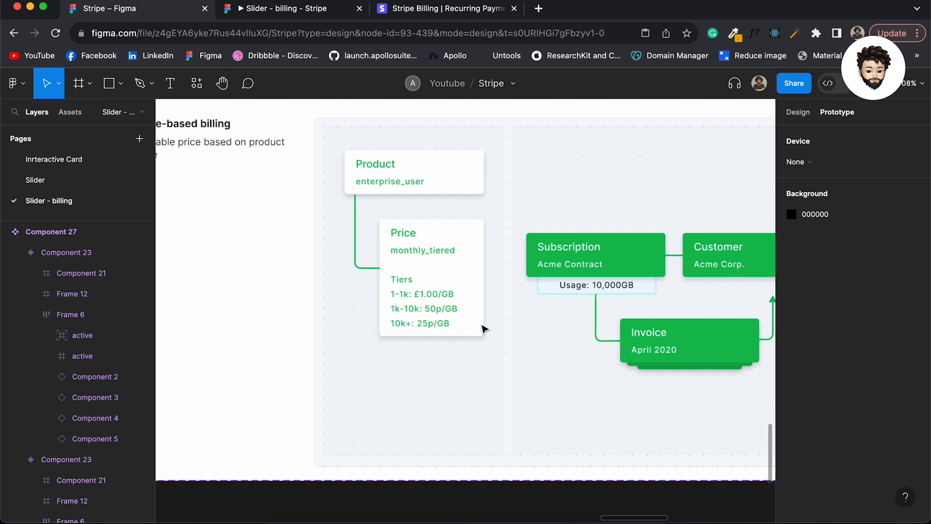
{"action": "scroll", "coordinate": [483, 329], "scroll_direction": "left", "scroll_amount": 5}
{"action": "scroll", "coordinate": [483, 328], "scroll_direction": "up", "scroll_amount": 1}
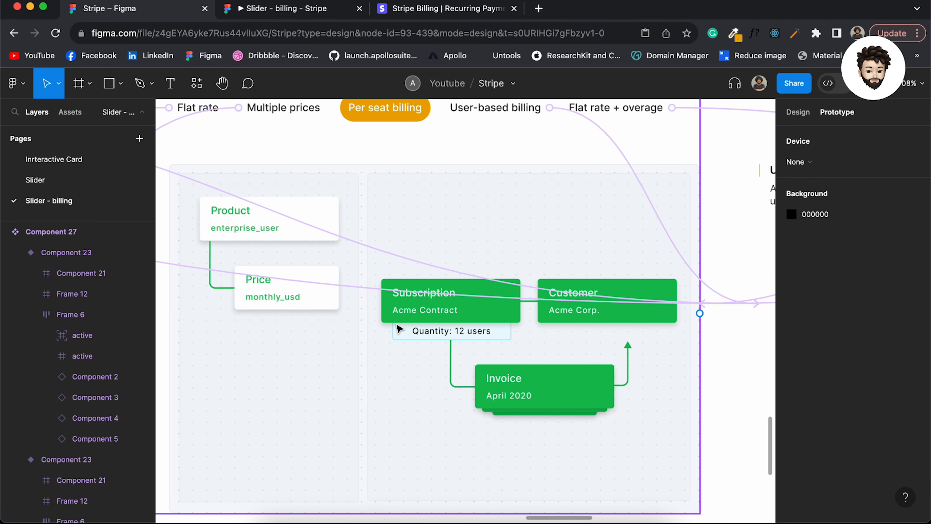
{"action": "scroll", "coordinate": [453, 332], "scroll_direction": "left", "scroll_amount": 10}
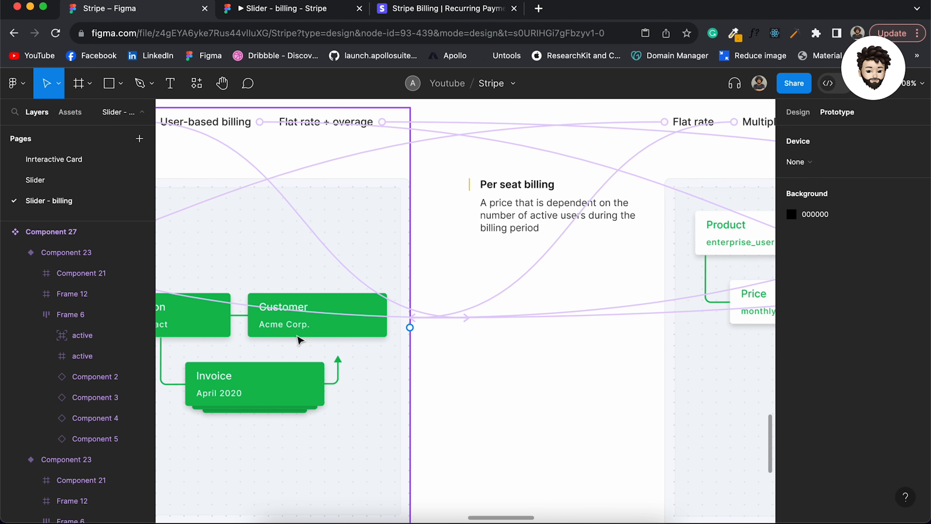
{"action": "scroll", "coordinate": [508, 325], "scroll_direction": "right", "scroll_amount": 15}
{"action": "scroll", "coordinate": [508, 324], "scroll_direction": "up", "scroll_amount": 2}
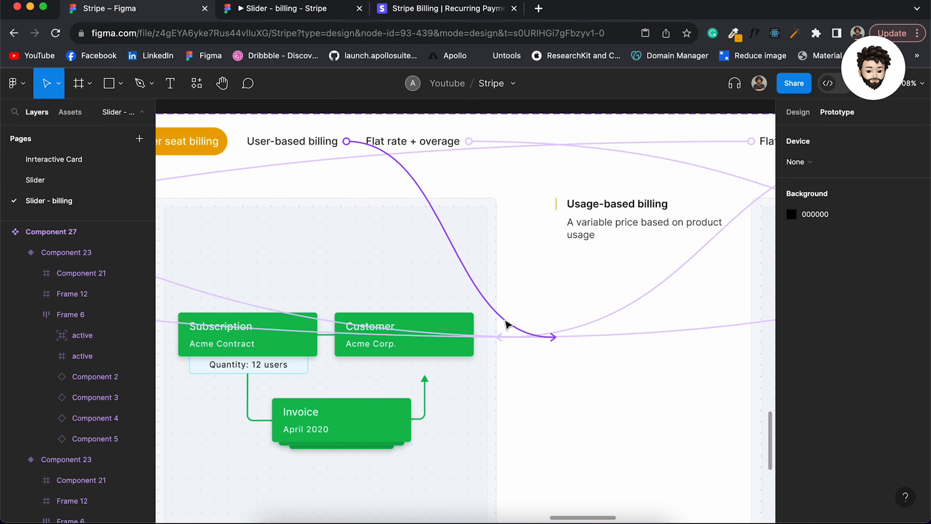
{"action": "scroll", "coordinate": [508, 325], "scroll_direction": "left", "scroll_amount": 3}
{"action": "scroll", "coordinate": [508, 324], "scroll_direction": "right", "scroll_amount": 20}
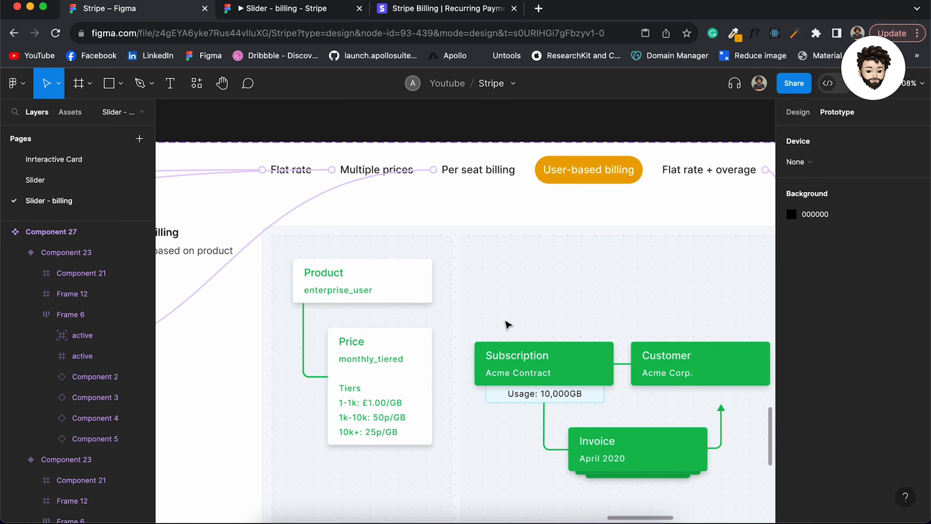
{"action": "scroll", "coordinate": [528, 335], "scroll_direction": "left", "scroll_amount": 20}
{"action": "scroll", "coordinate": [527, 334], "scroll_direction": "down", "scroll_amount": 4}
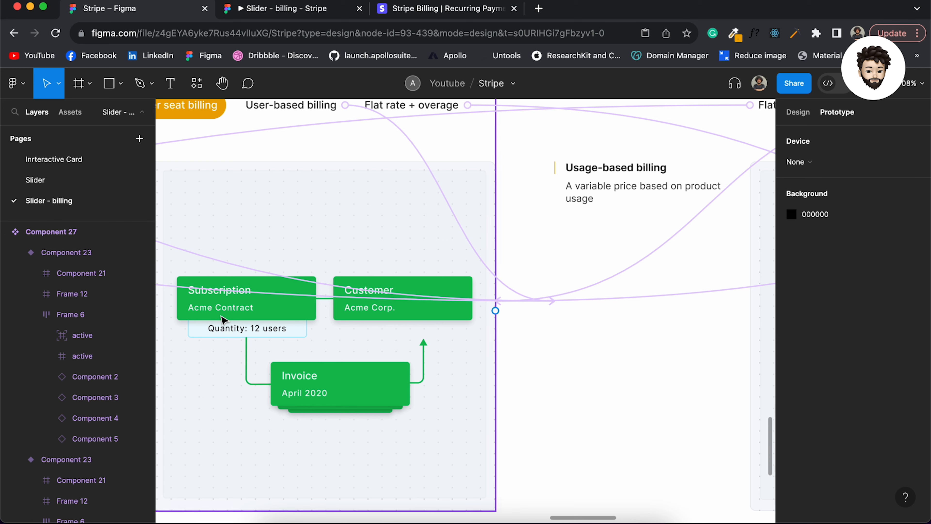
{"action": "left_click", "coordinate": [282, 330]}
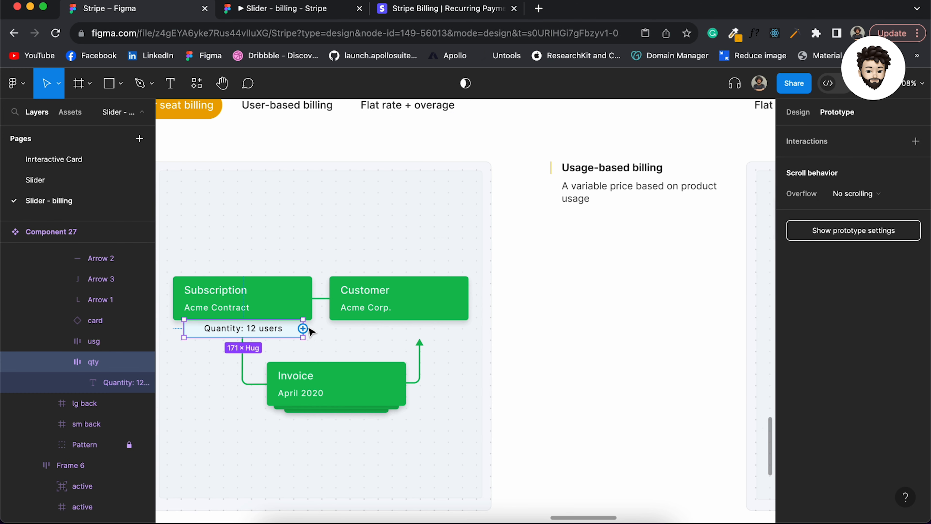
Step: Compare the quantity label on the Per seat billing slide with the usage label and its usg layer on the Usage-based billing slide
{"action": "scroll", "coordinate": [310, 331], "scroll_direction": "left", "scroll_amount": 2}
{"action": "scroll", "coordinate": [310, 331], "scroll_direction": "down", "scroll_amount": 5}
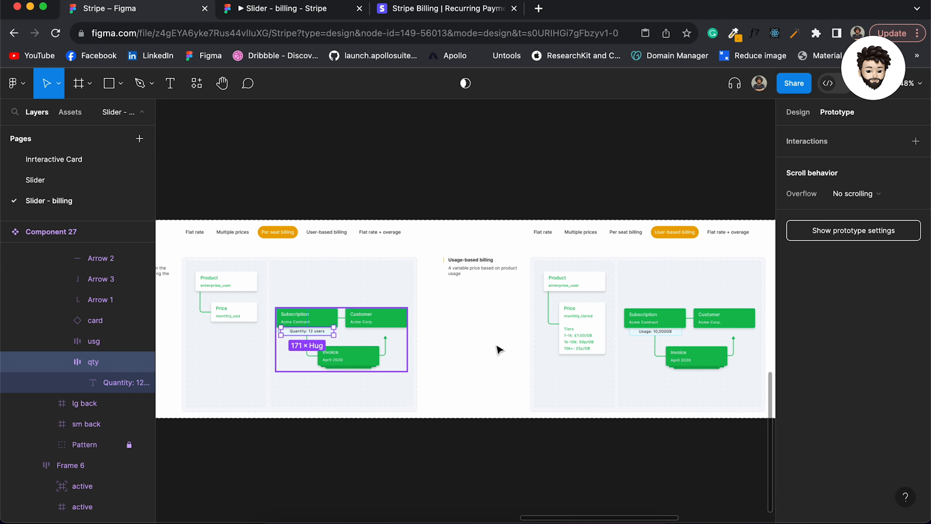
{"action": "scroll", "coordinate": [658, 346], "scroll_direction": "up", "scroll_amount": 5}
{"action": "scroll", "coordinate": [657, 346], "scroll_direction": "up", "scroll_amount": 3}
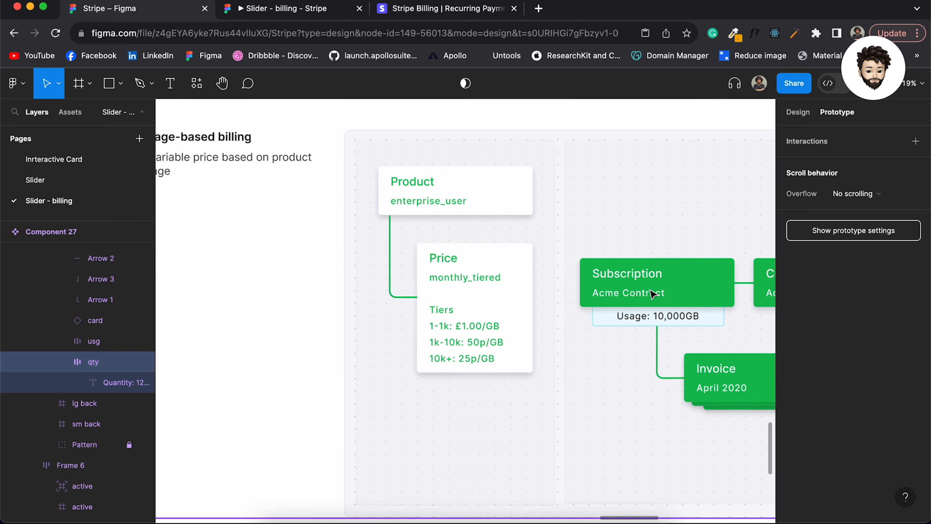
{"action": "left_click", "coordinate": [110, 341]}
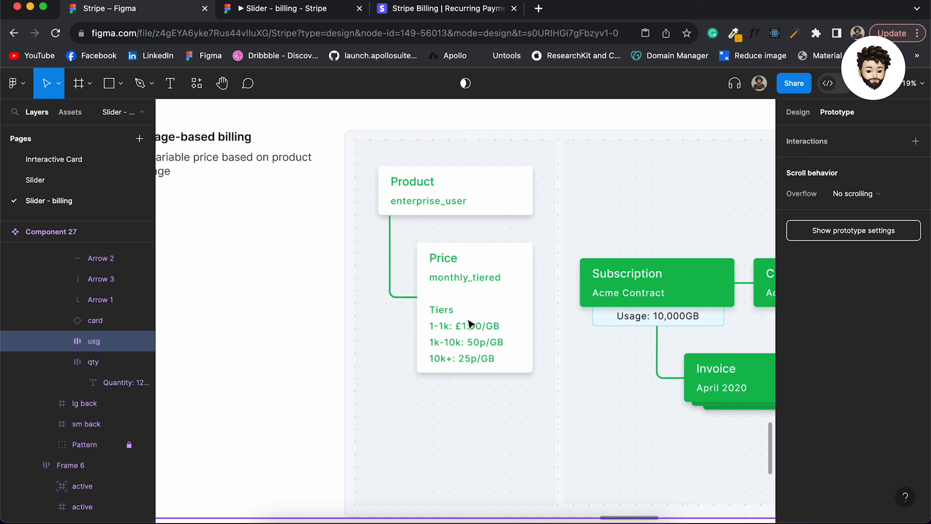
{"action": "left_click", "coordinate": [651, 446]}
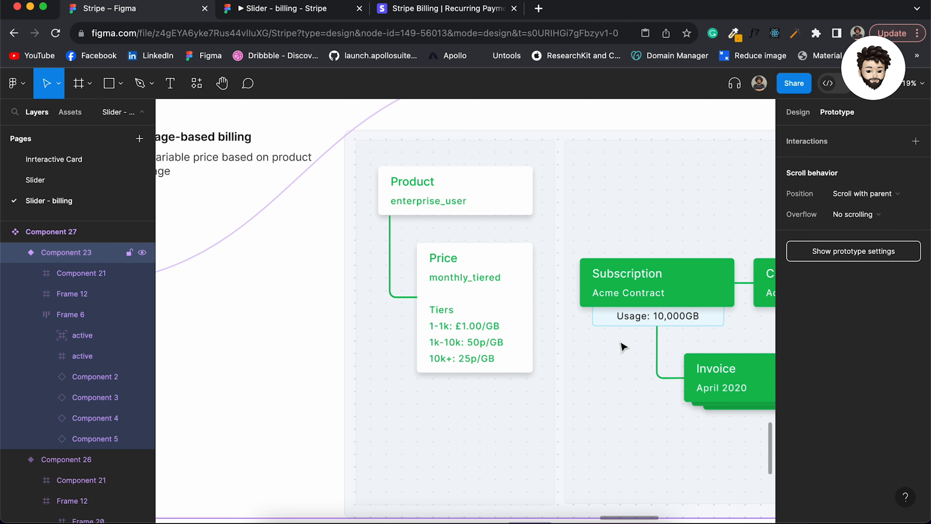
{"action": "scroll", "coordinate": [610, 350], "scroll_direction": "down", "scroll_amount": 5}
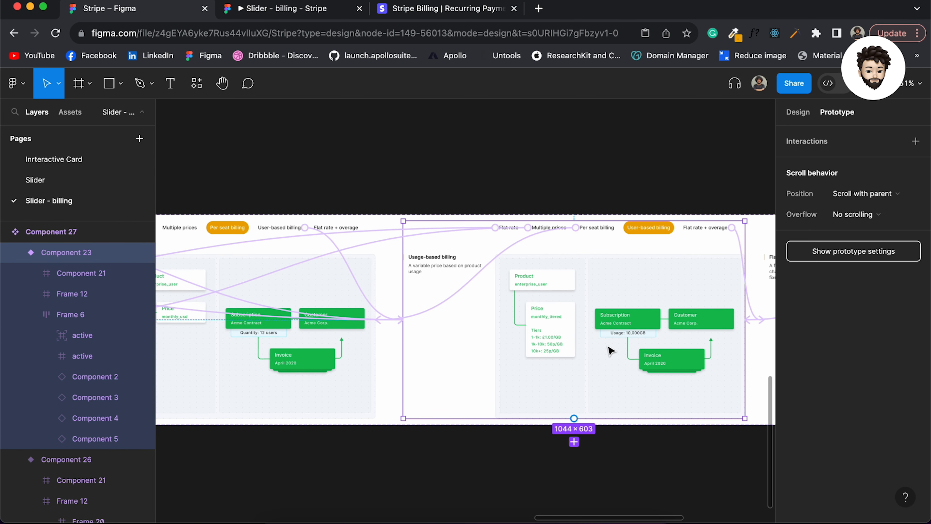
Step: Replace Frame 25 inside the Desktop - 2 frame with a copy of Component 27's Flat rate variant
{"action": "scroll", "coordinate": [611, 350], "scroll_direction": "down", "scroll_amount": 5}
{"action": "left_click", "coordinate": [438, 262]}
{"action": "scroll", "coordinate": [438, 262], "scroll_direction": "up", "scroll_amount": 5}
{"action": "left_click", "coordinate": [574, 316]}
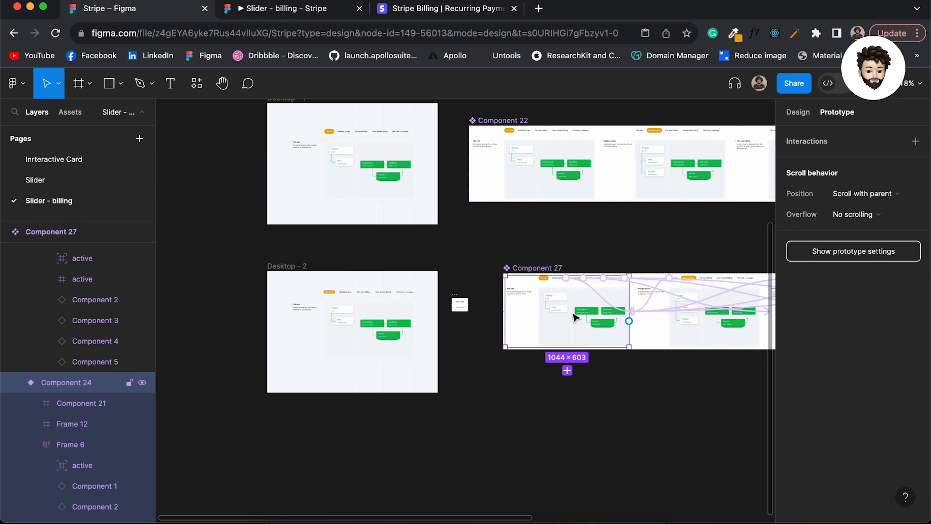
{"action": "key", "text": "super+c"}
{"action": "left_click", "coordinate": [343, 326]}
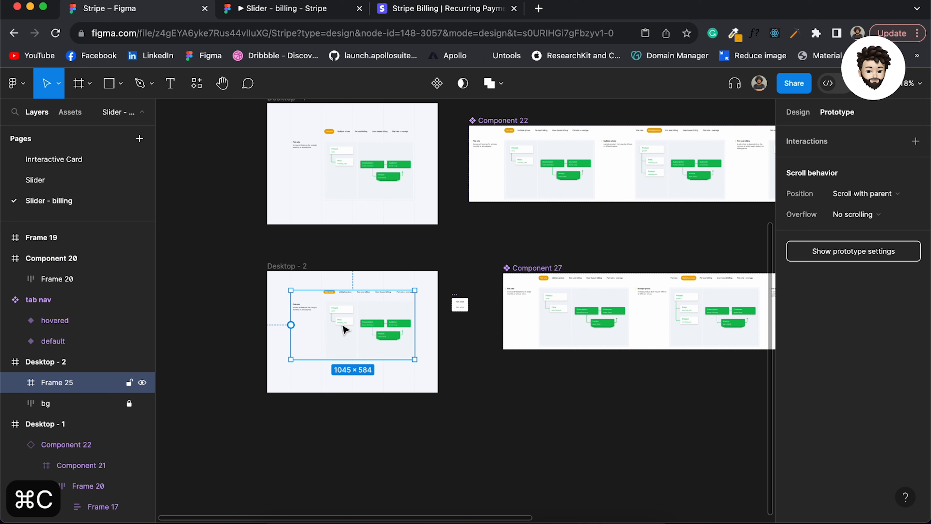
{"action": "key", "text": "super+shift+r"}
Step: Preview the Desktop - 2 frame in an enlarged window and test the Multiple prices, Per seat billing and User-based billing tabs
{"action": "left_click", "coordinate": [279, 266]}
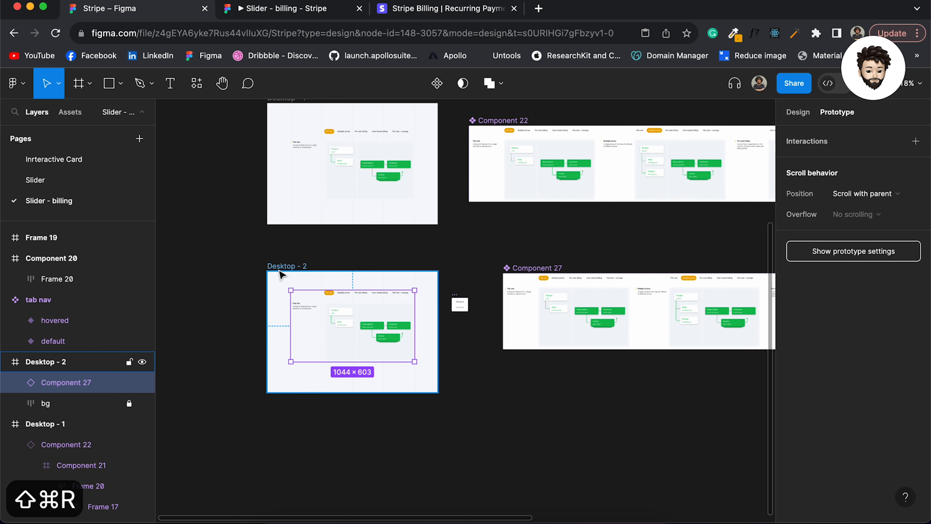
{"action": "key", "text": "shift+space"}
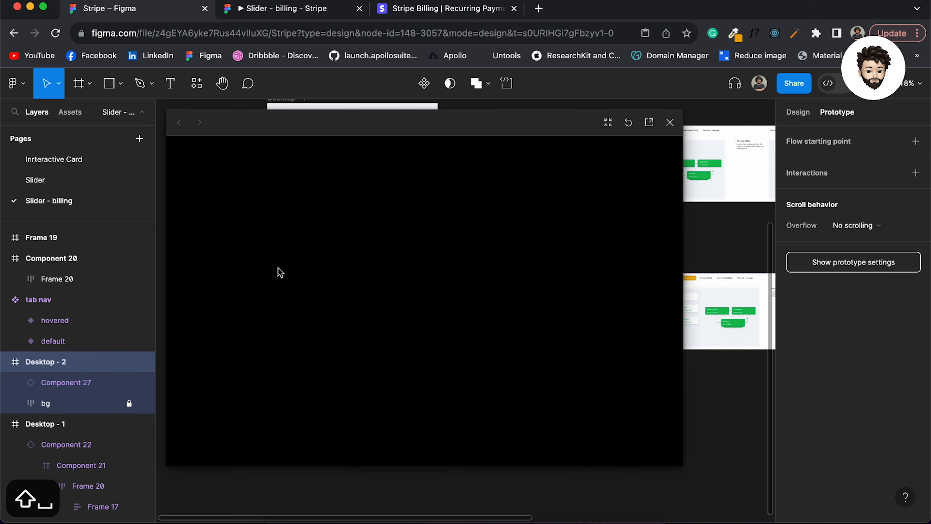
{"action": "left_click_drag", "start_coordinate": [679, 464], "coordinate": [920, 523]}
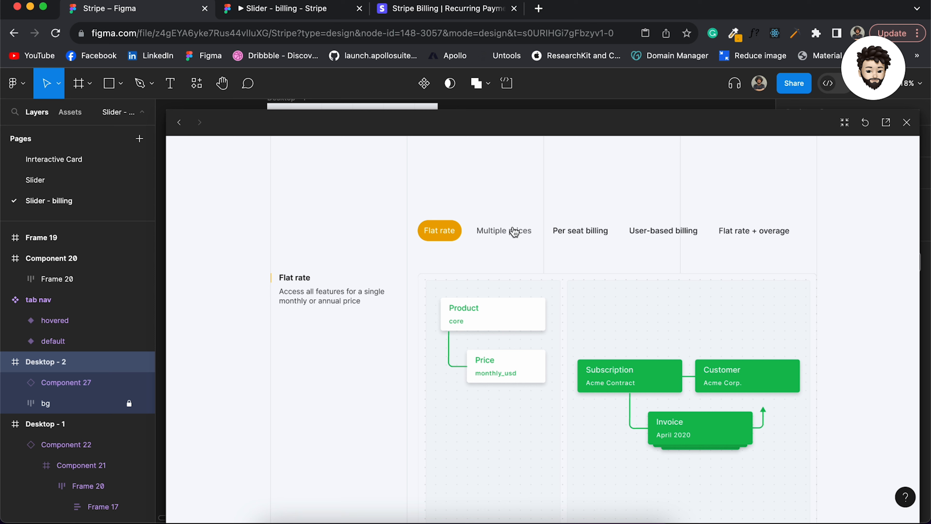
{"action": "left_click", "coordinate": [514, 231]}
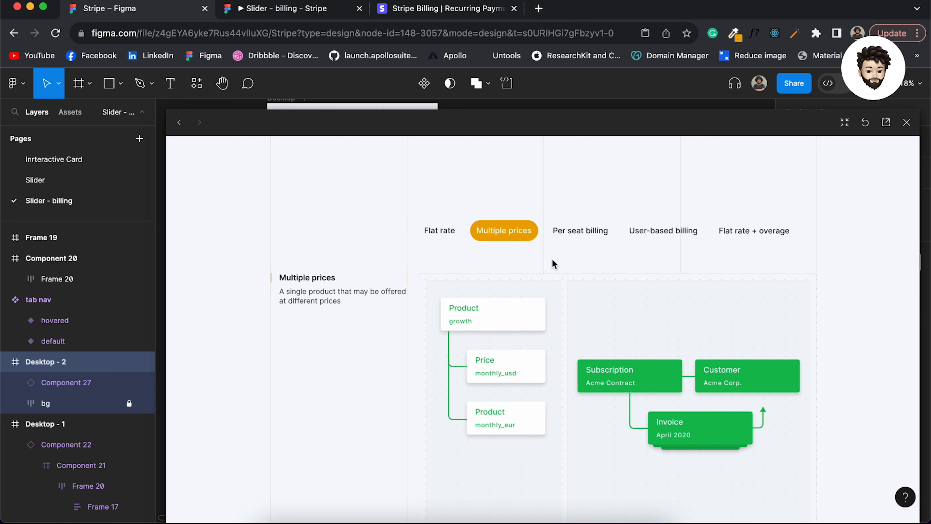
{"action": "left_click", "coordinate": [583, 235]}
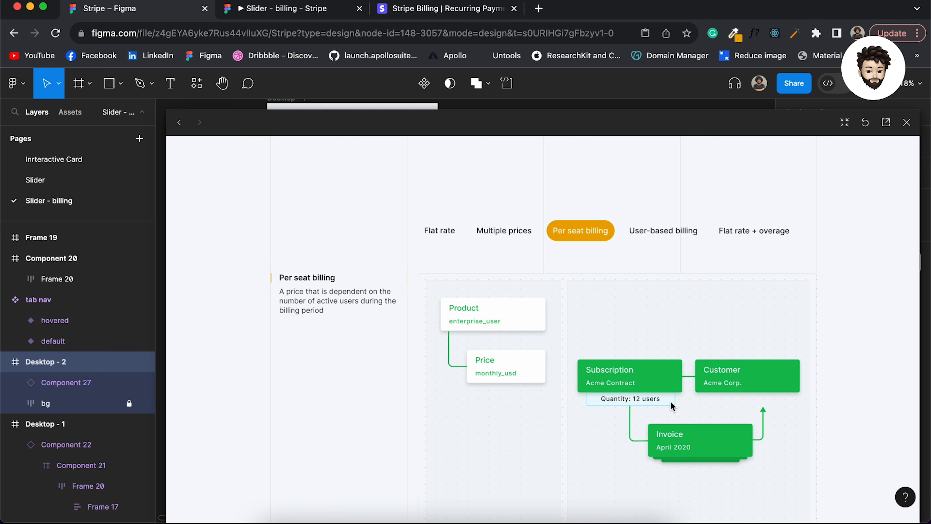
{"action": "left_click", "coordinate": [678, 234]}
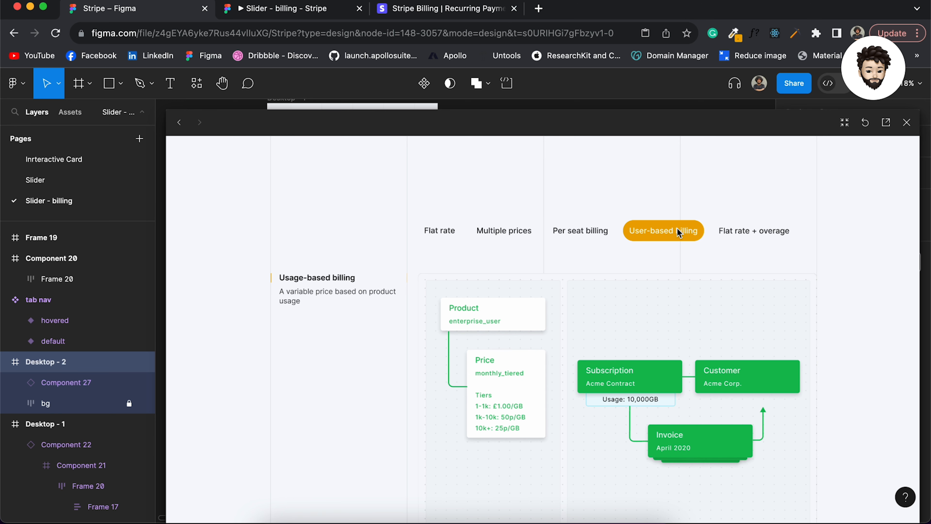
Step: Reposition the preview window, test the slider's tabs again through to Flat rate + overage, and close the preview
{"action": "left_click_drag", "start_coordinate": [572, 120], "coordinate": [449, 28]}
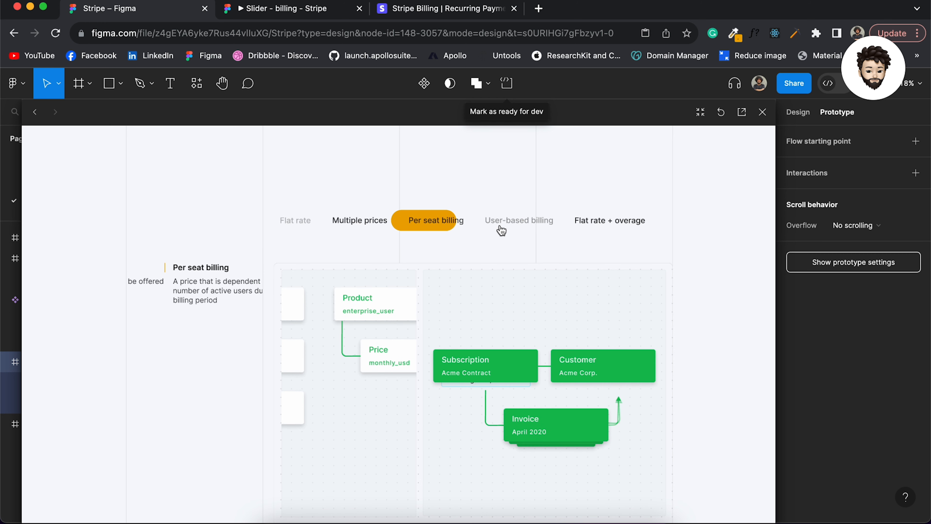
{"action": "left_click", "coordinate": [369, 225]}
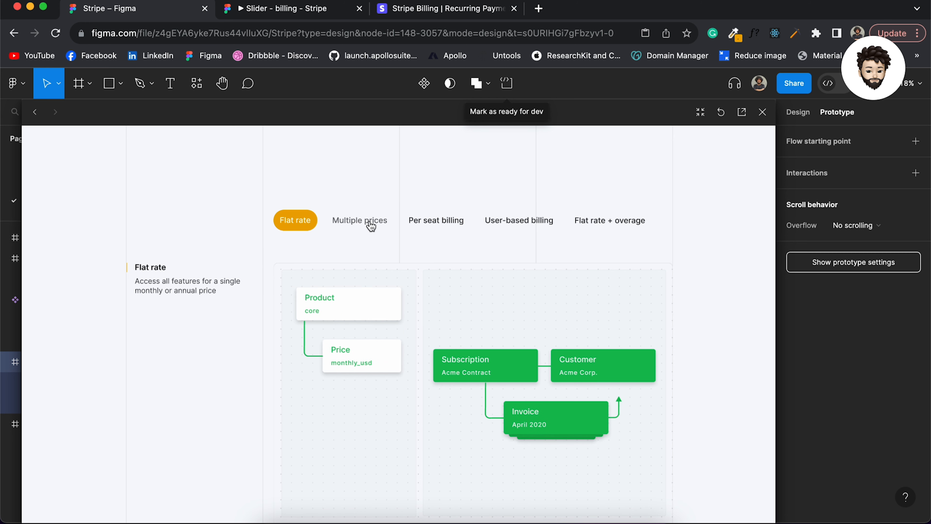
{"action": "left_click", "coordinate": [452, 227]}
{"action": "left_click", "coordinate": [530, 224]}
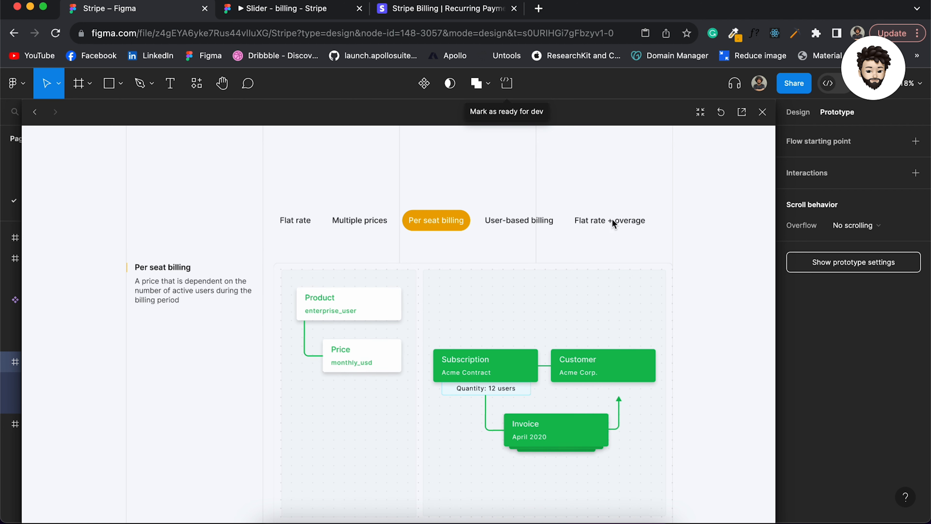
{"action": "left_click", "coordinate": [612, 222]}
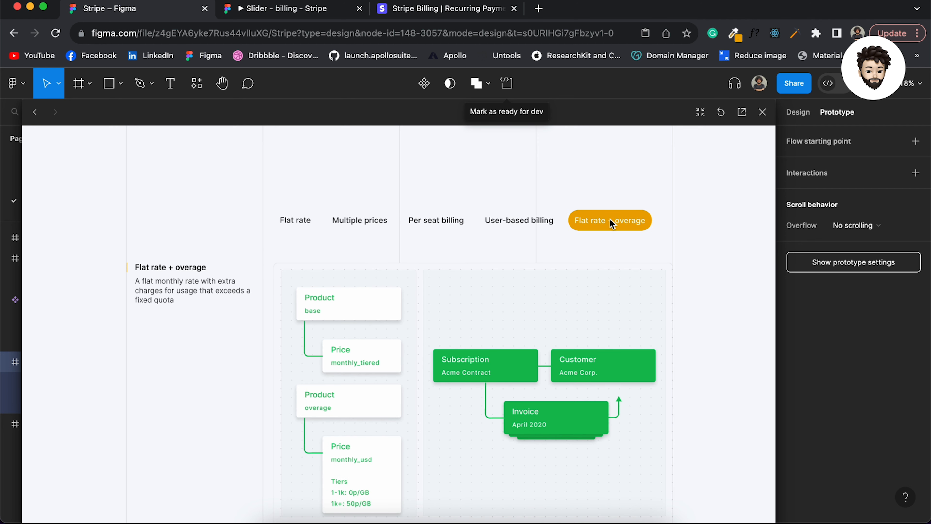
{"action": "left_click", "coordinate": [763, 112]}
Step: Switch to the Stripe website, open its homepage and find the customer story slider with the BMW, Amazon, Maersk and Twilio logos
{"action": "left_click", "coordinate": [428, 11]}
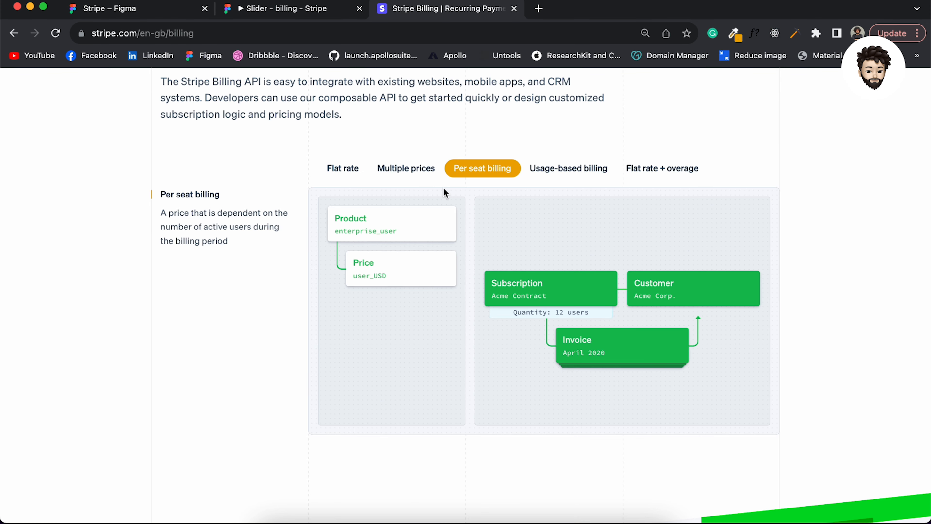
{"action": "scroll", "coordinate": [442, 190], "scroll_direction": "up", "scroll_amount": 20}
{"action": "mouse_move", "coordinate": [237, 88]}
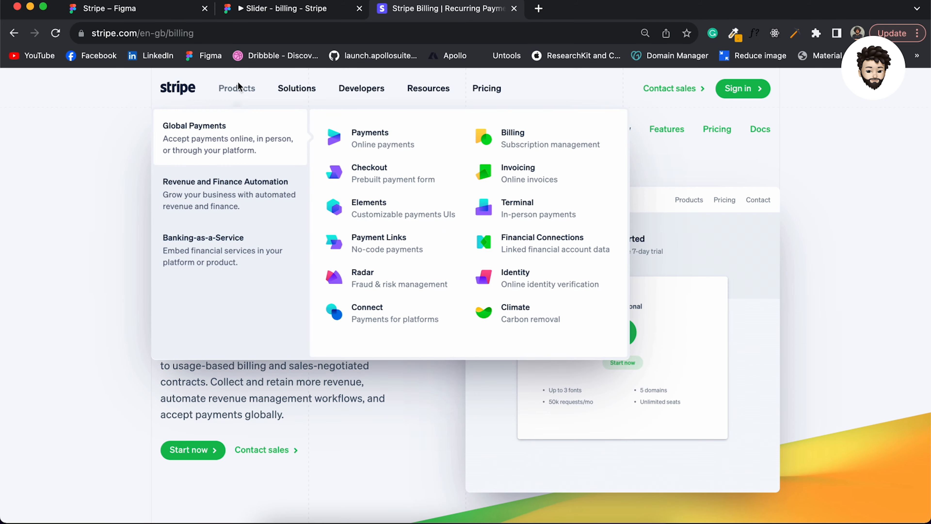
{"action": "left_click", "coordinate": [370, 138]}
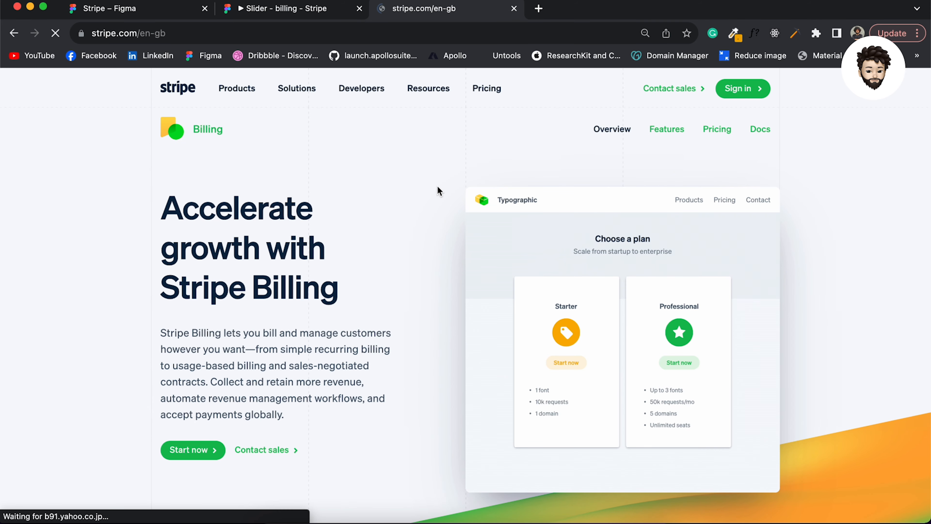
{"action": "scroll", "coordinate": [437, 187], "scroll_direction": "down", "scroll_amount": 15}
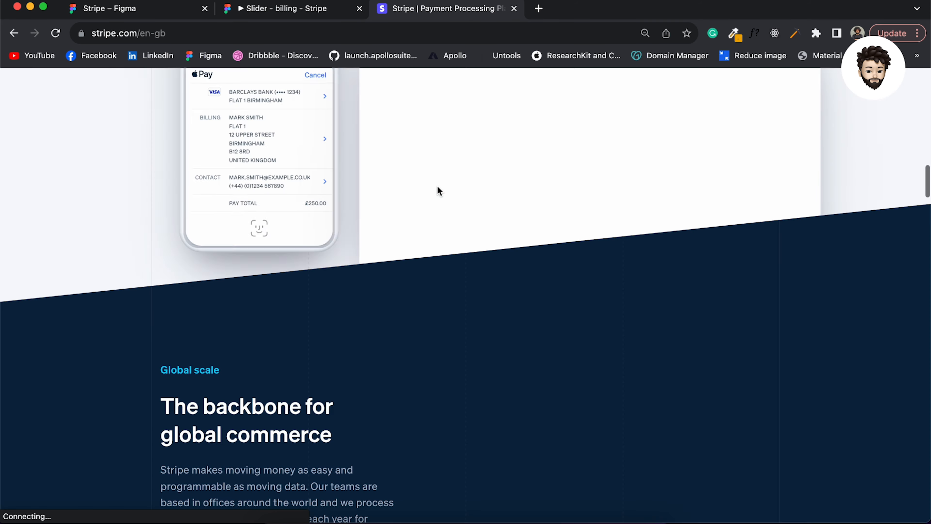
{"action": "scroll", "coordinate": [437, 185], "scroll_direction": "down", "scroll_amount": 15}
{"action": "scroll", "coordinate": [438, 187], "scroll_direction": "up", "scroll_amount": 5}
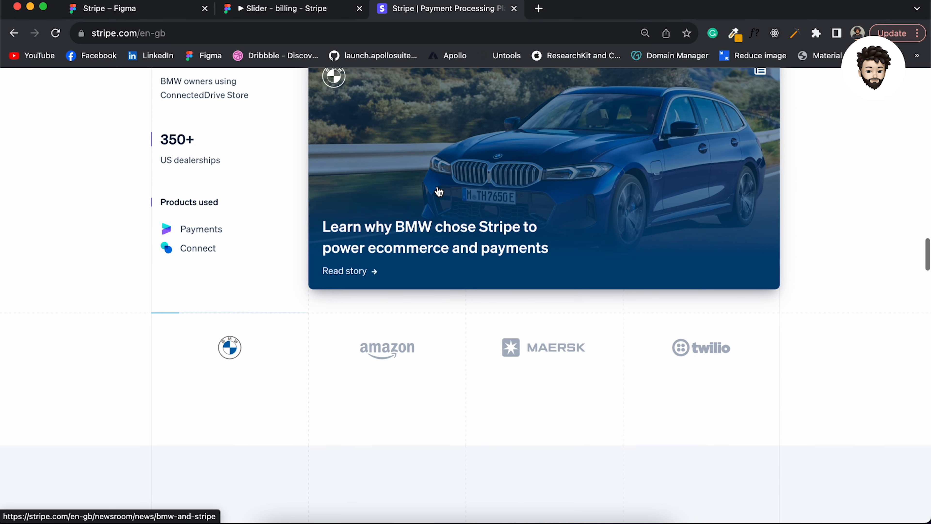
{"action": "scroll", "coordinate": [439, 191], "scroll_direction": "up", "scroll_amount": 3}
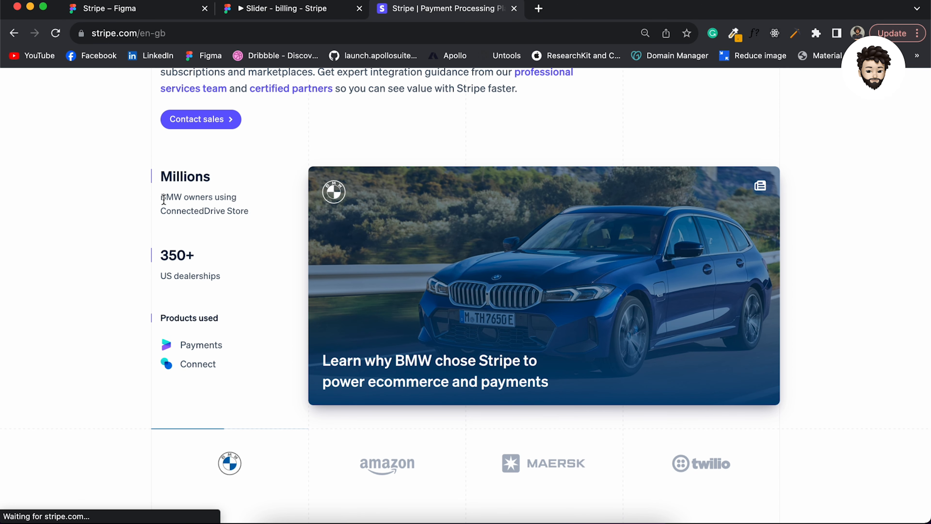
{"action": "scroll", "coordinate": [163, 200], "scroll_direction": "up", "scroll_amount": 1}
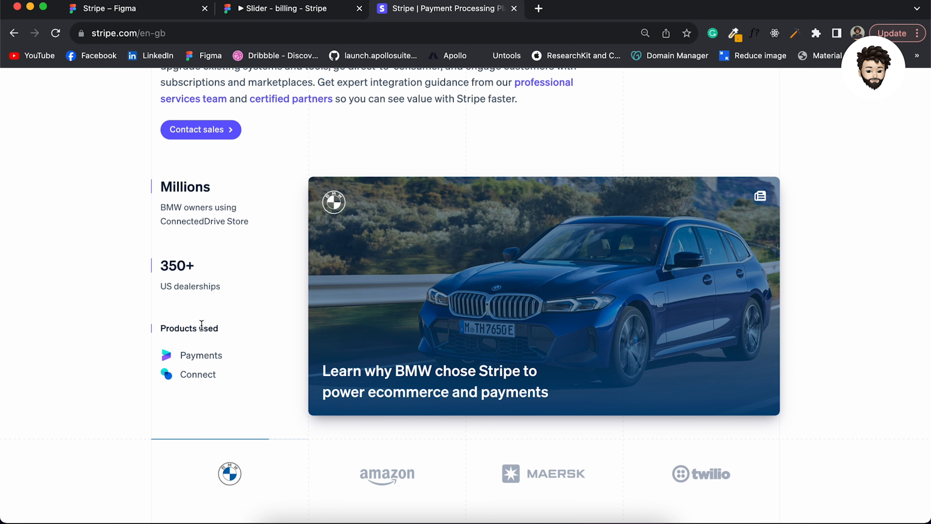
Step: Examine the Amazon, Maersk and Twilio slides of the customer story slider, and return to the start of the homepage
{"action": "left_click", "coordinate": [385, 467]}
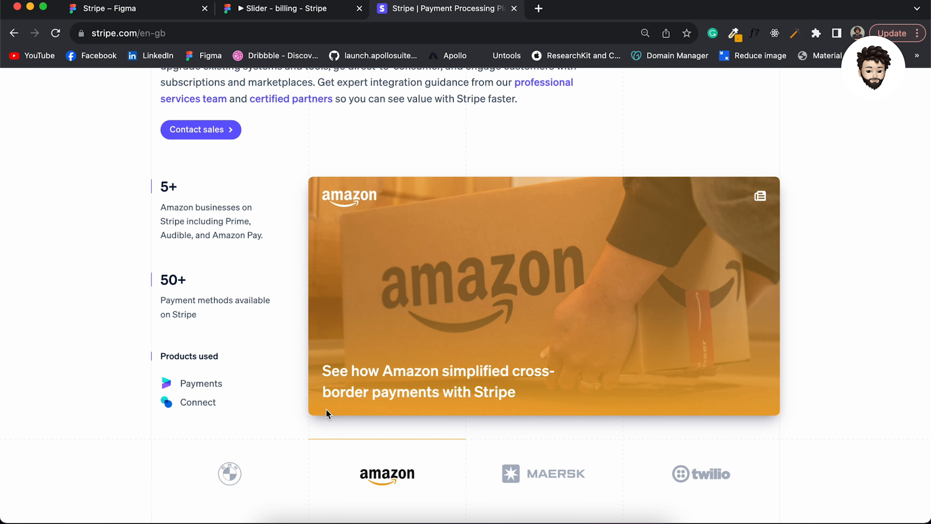
{"action": "left_click", "coordinate": [567, 479]}
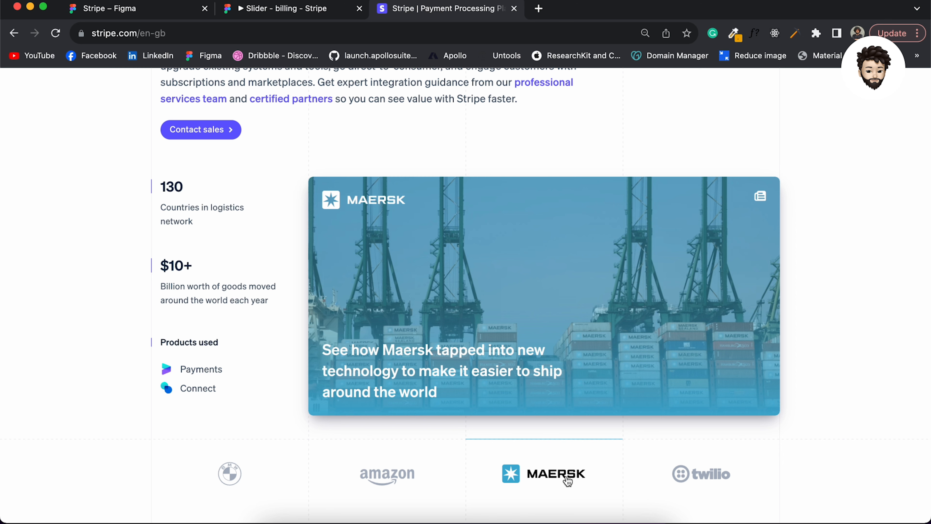
{"action": "left_click", "coordinate": [734, 464]}
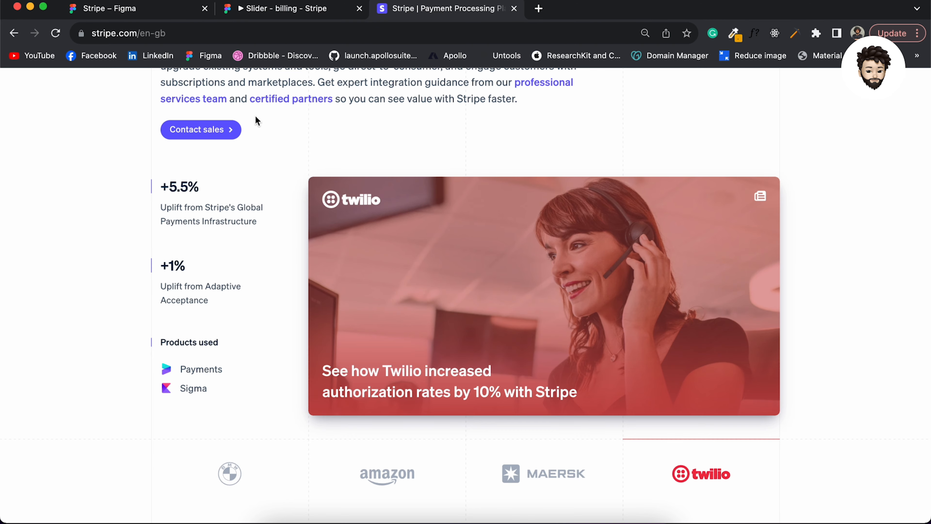
{"action": "scroll", "coordinate": [270, 101], "scroll_direction": "down", "scroll_amount": 10}
{"action": "scroll", "coordinate": [269, 102], "scroll_direction": "up", "scroll_amount": 15}
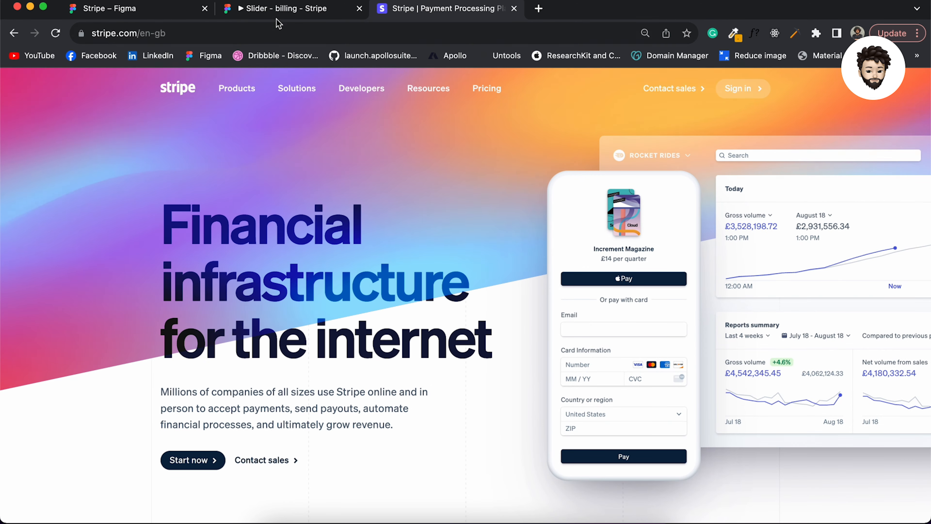
Step: Switch to the Slider - billing prototype and test moving between the Flat rate, Multiple prices and Per seat billing tabs
{"action": "left_click", "coordinate": [280, 8]}
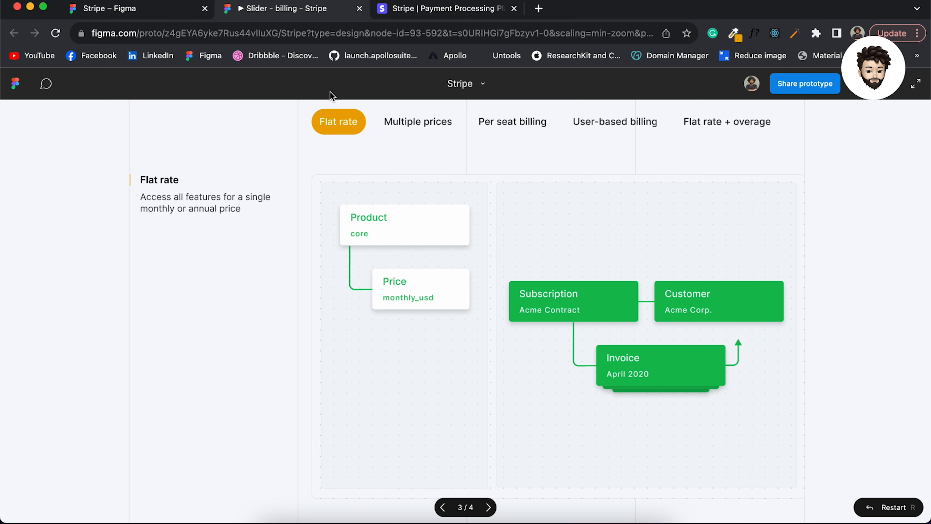
{"action": "left_click", "coordinate": [425, 126]}
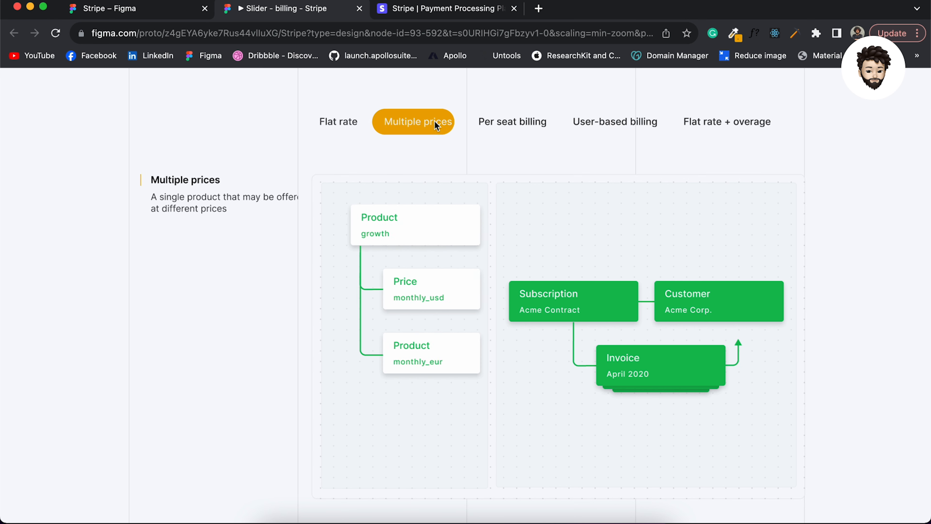
{"action": "left_click", "coordinate": [507, 127]}
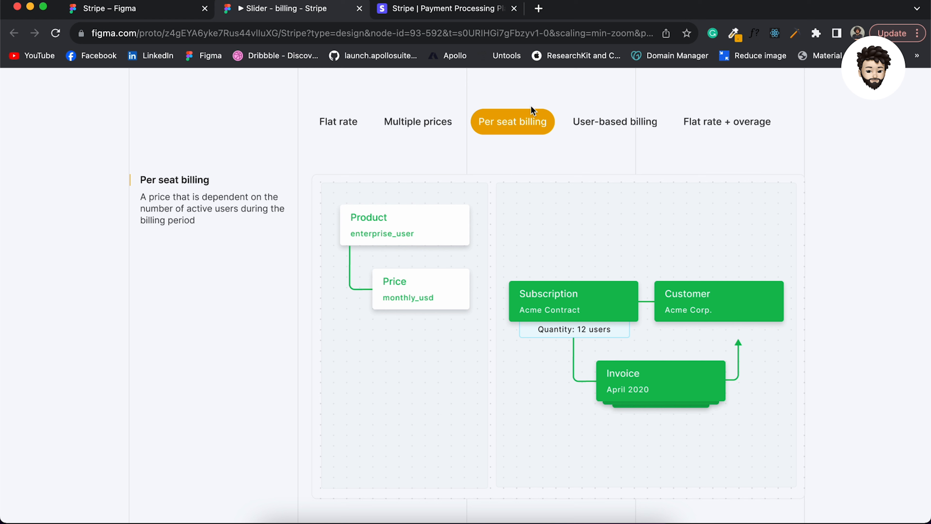
{"action": "left_click", "coordinate": [410, 127]}
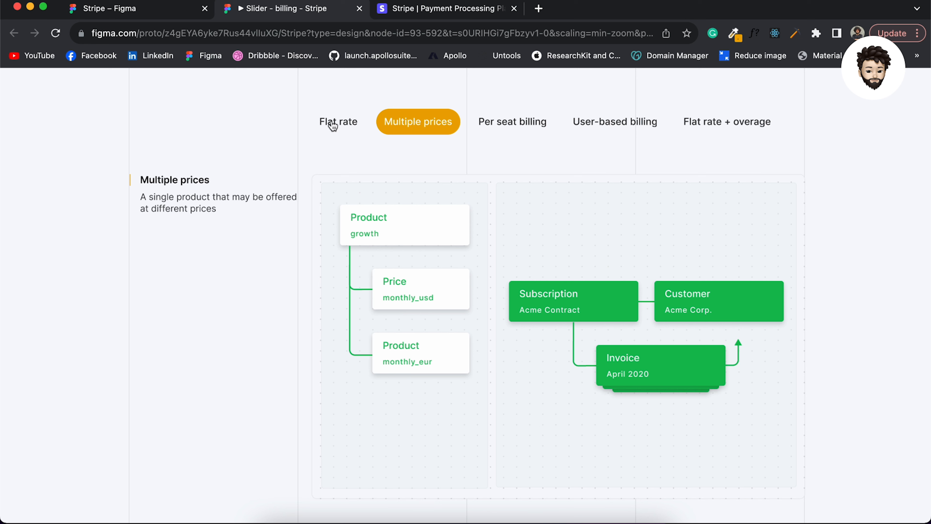
{"action": "left_click", "coordinate": [355, 124]}
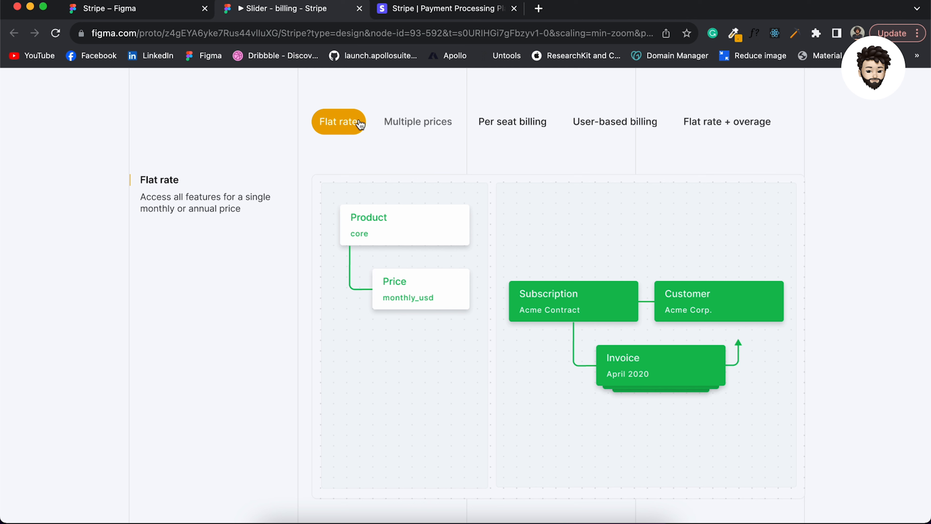
{"action": "left_click", "coordinate": [519, 123]}
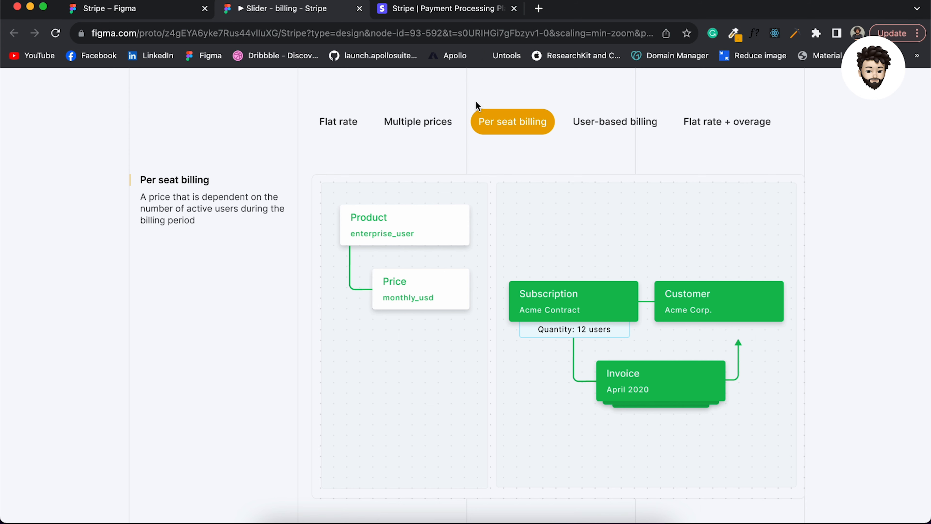
Step: Return to the Stripe homepage and examine the BMW slide and progress line of the customer story slider
{"action": "left_click", "coordinate": [431, 12]}
{"action": "scroll", "coordinate": [463, 398], "scroll_direction": "down", "scroll_amount": 2}
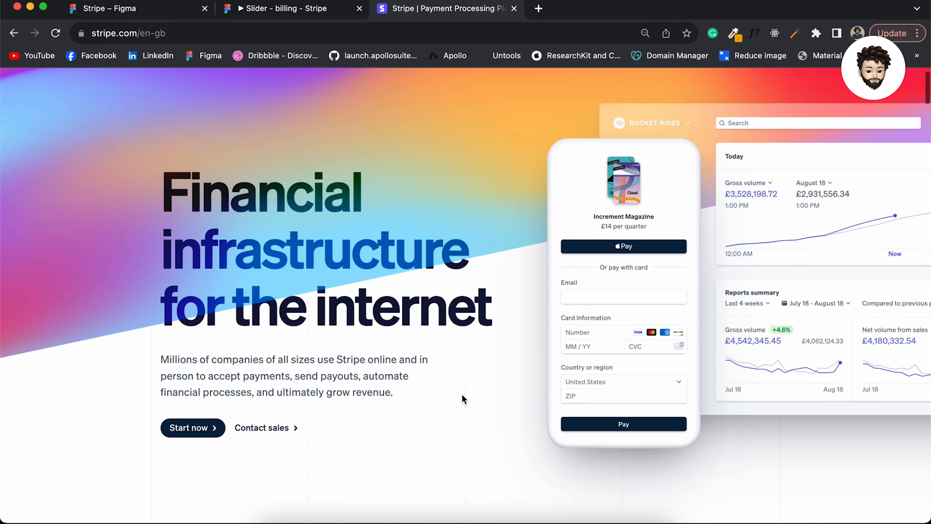
{"action": "scroll", "coordinate": [462, 395], "scroll_direction": "down", "scroll_amount": 20}
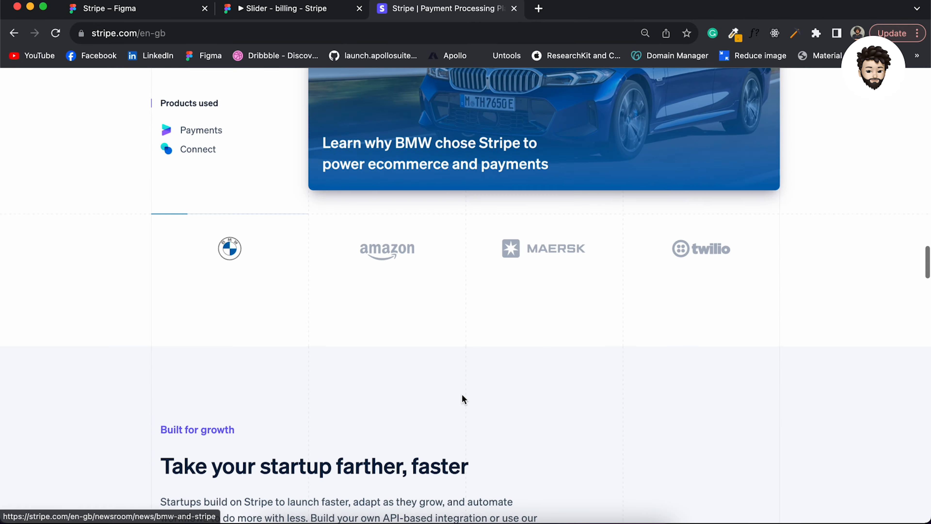
{"action": "scroll", "coordinate": [462, 394], "scroll_direction": "up", "scroll_amount": 5}
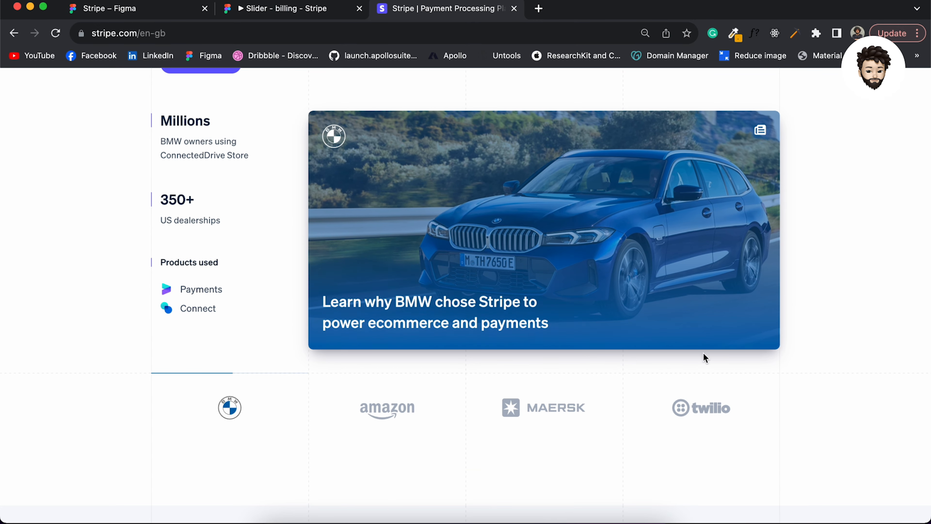